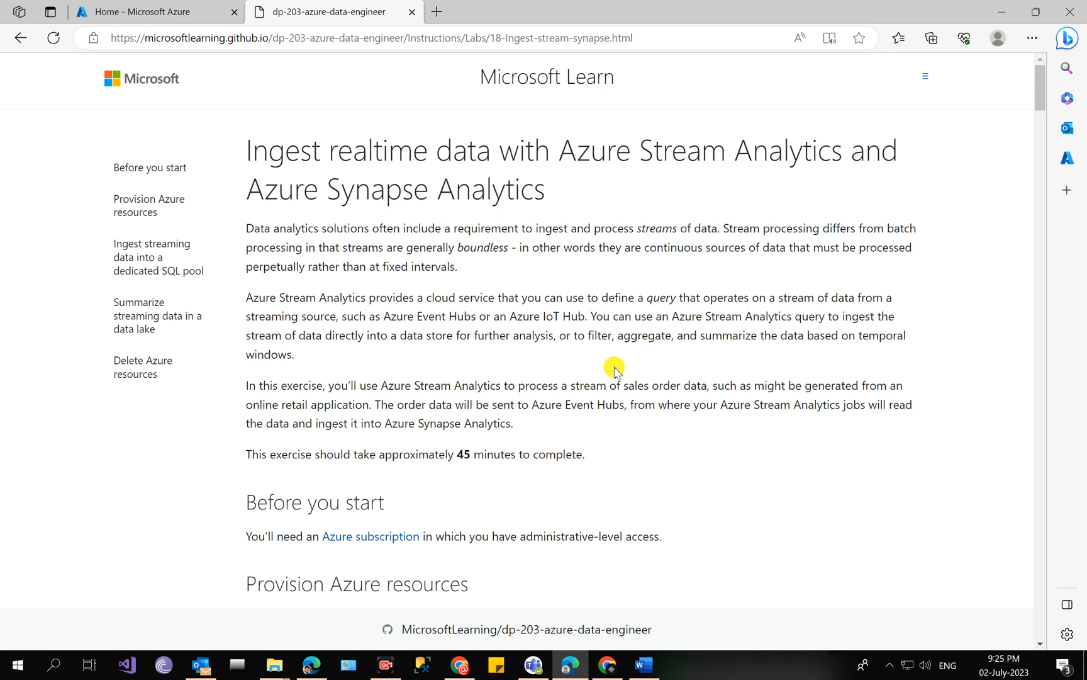
Step: Copy the lab's rm and git clone commands and run them in Cloud Shell to clone dp-203-azure-data-engineer into dp-203
scroll(532, 441, "down", 15)
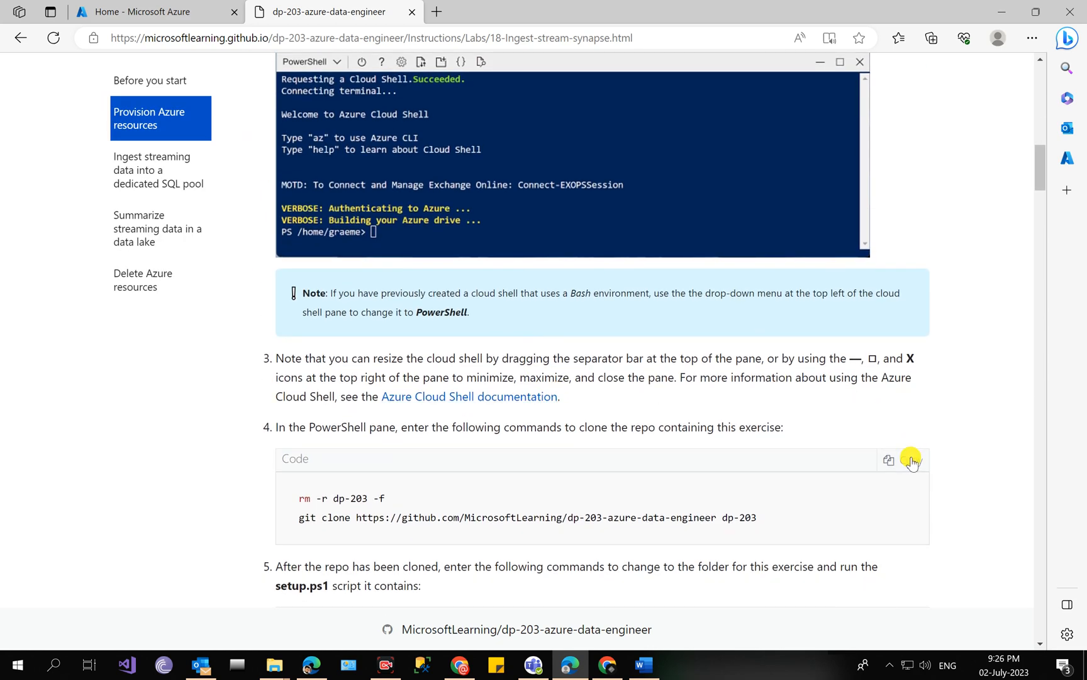
left_click(911, 460)
left_click(151, 11)
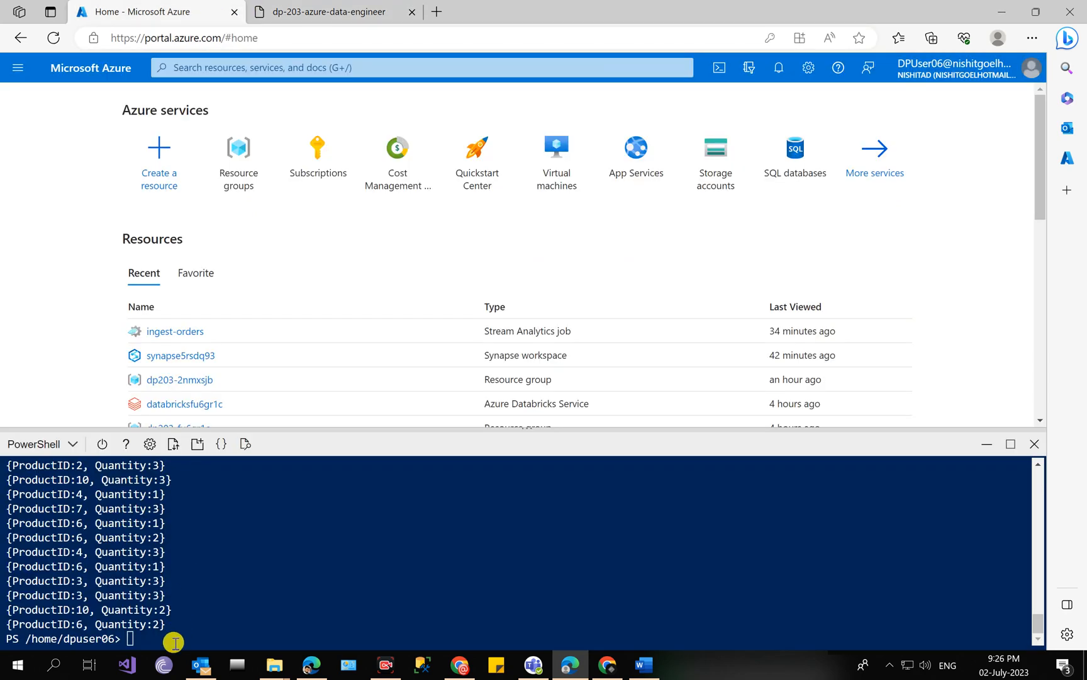
right_click(146, 638)
left_click(204, 496)
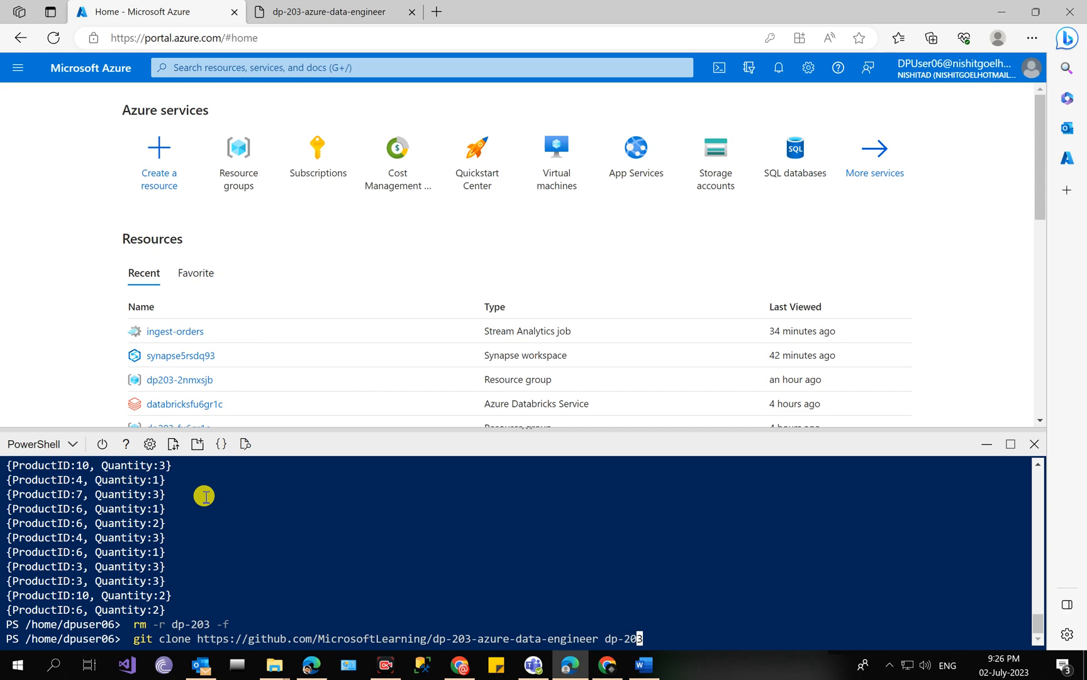
Step: Copy the next lab commands and run them in Cloud Shell to change to dp-203/Allfiles/labs/18 and execute ./setup.ps1
left_click(293, 8)
scroll(767, 326, "down", 5)
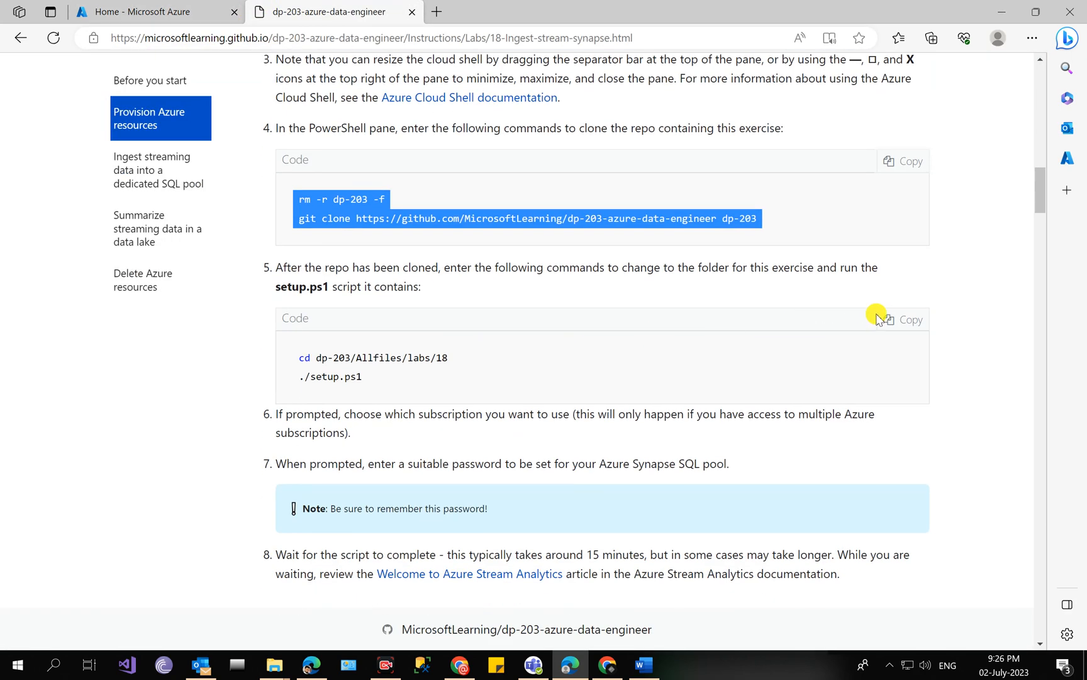
left_click(879, 317)
left_click(142, 10)
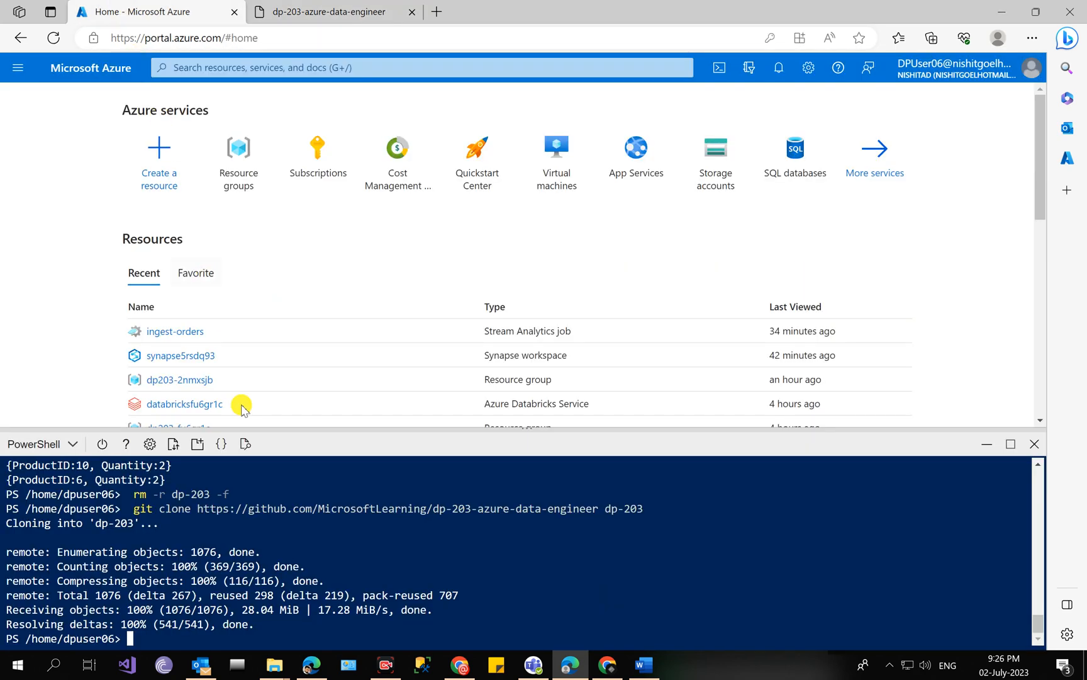
right_click(130, 637)
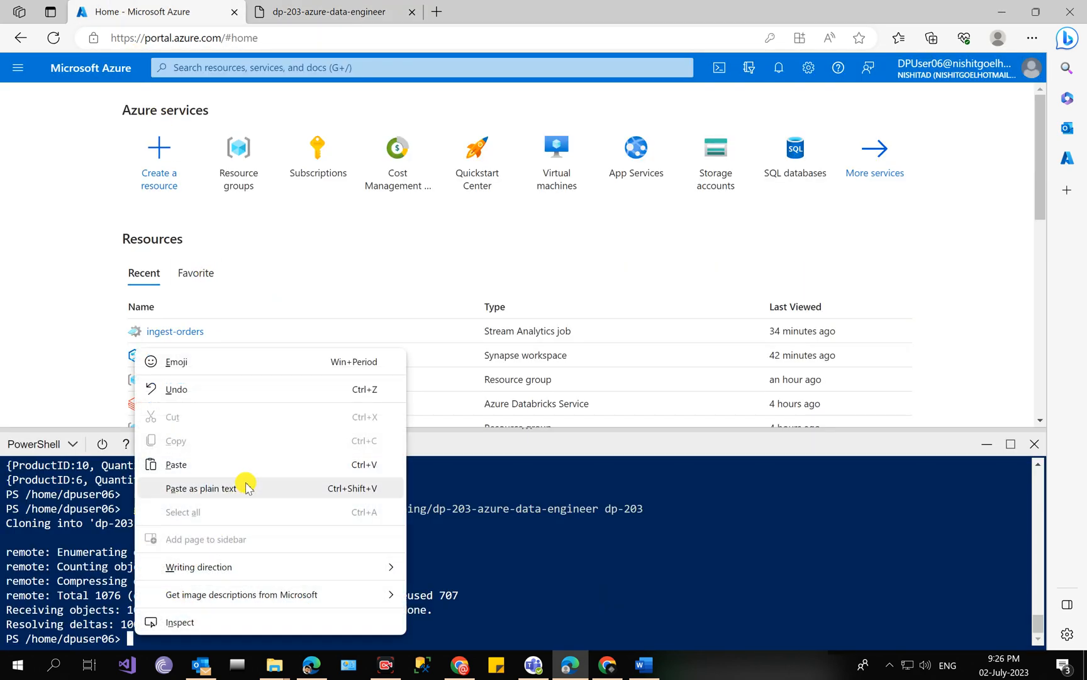
left_click(247, 488)
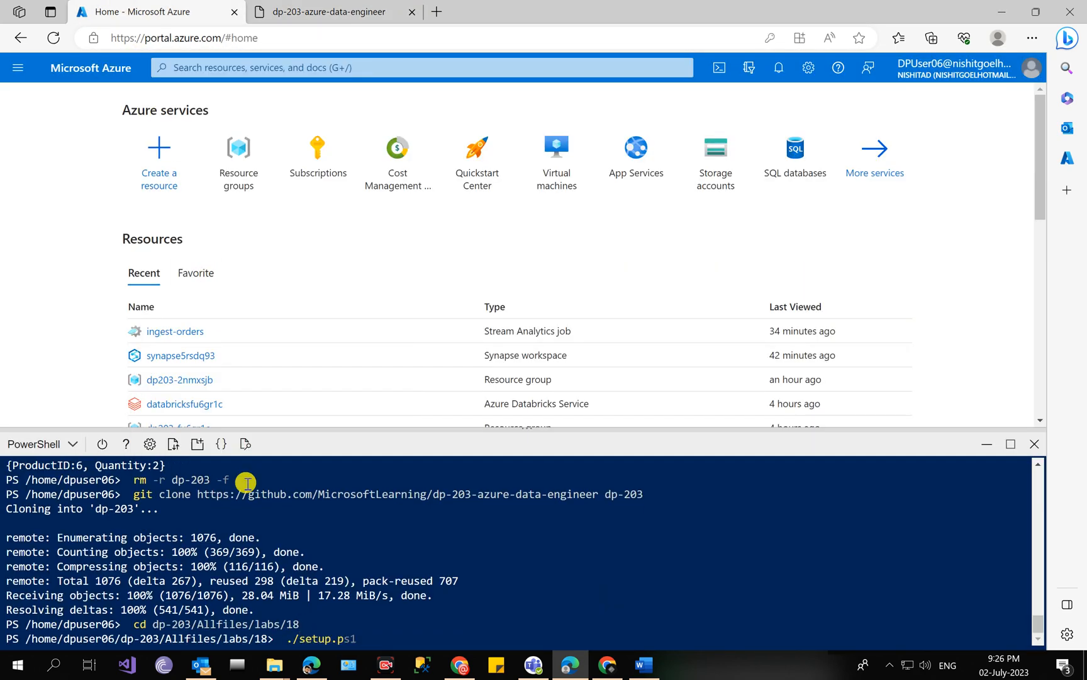
key("Return")
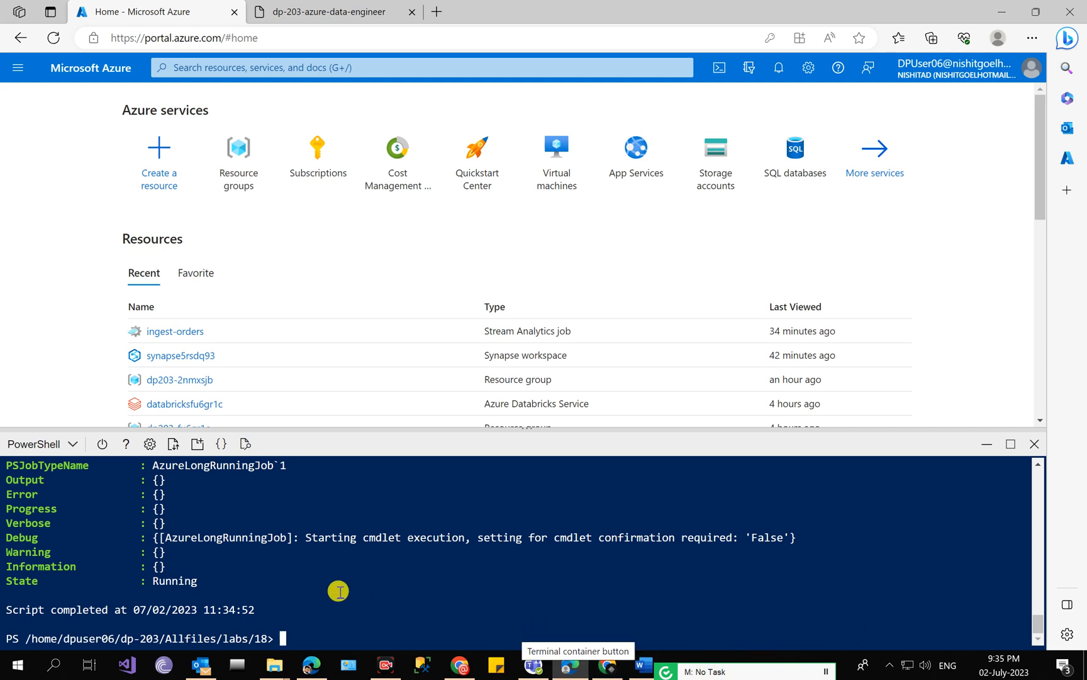
Step: Check the setup script output for the created resource group, minimize Cloud Shell, and open the dp203-vmk9jfi resource group
scroll(296, 579, "up", 6)
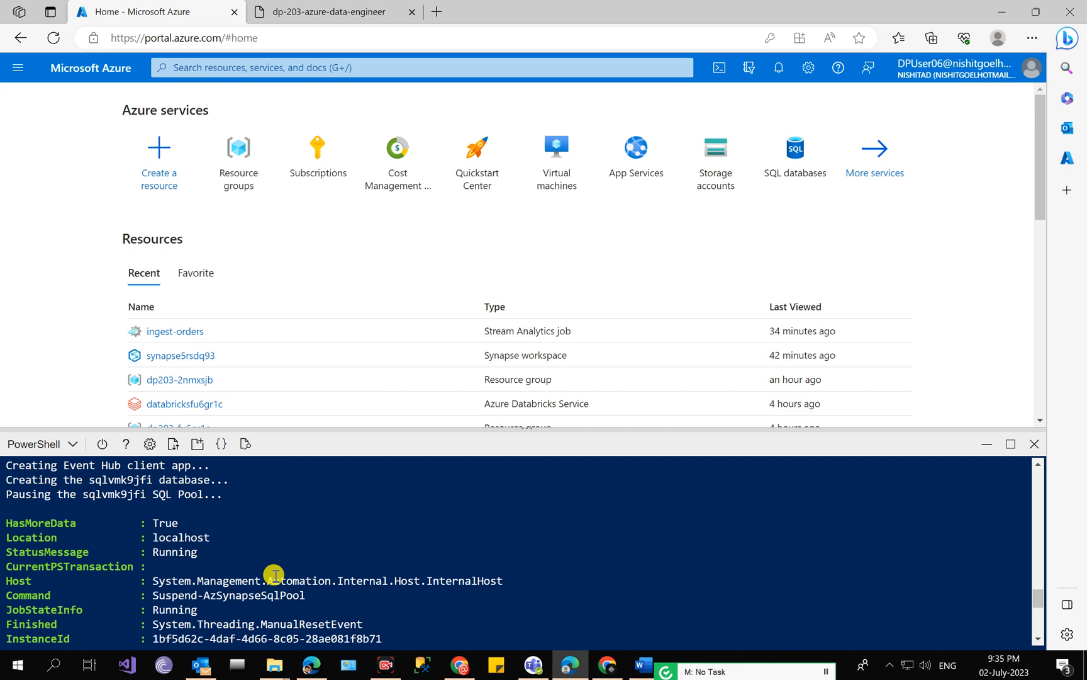
scroll(275, 574, "up", 10)
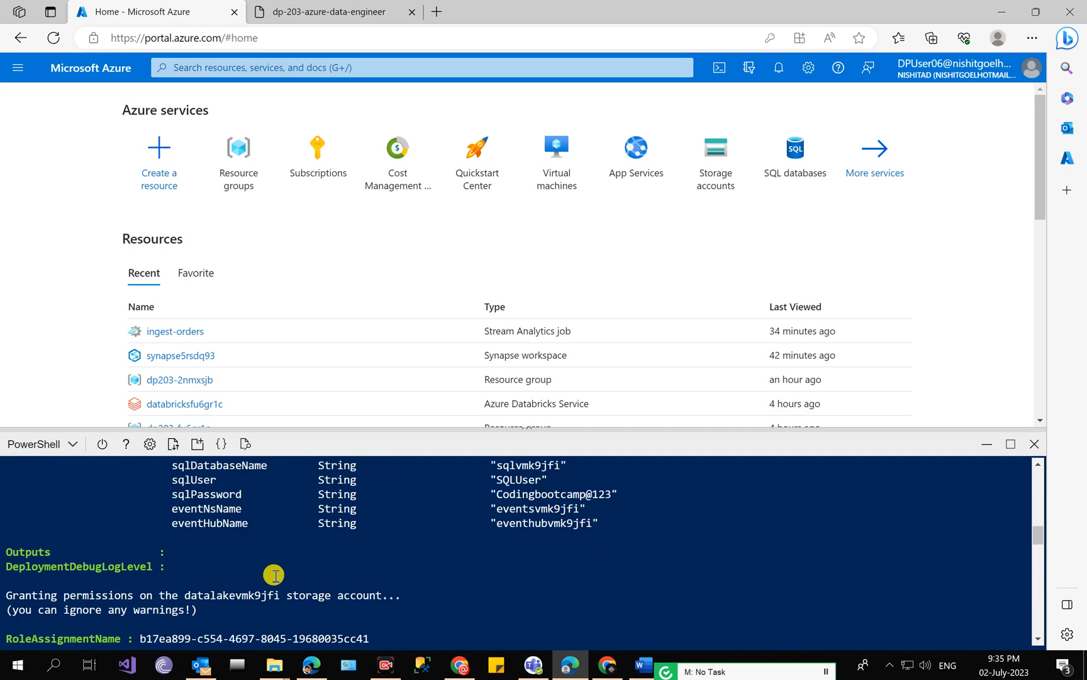
scroll(274, 575, "down", 3)
scroll(274, 575, "up", 8)
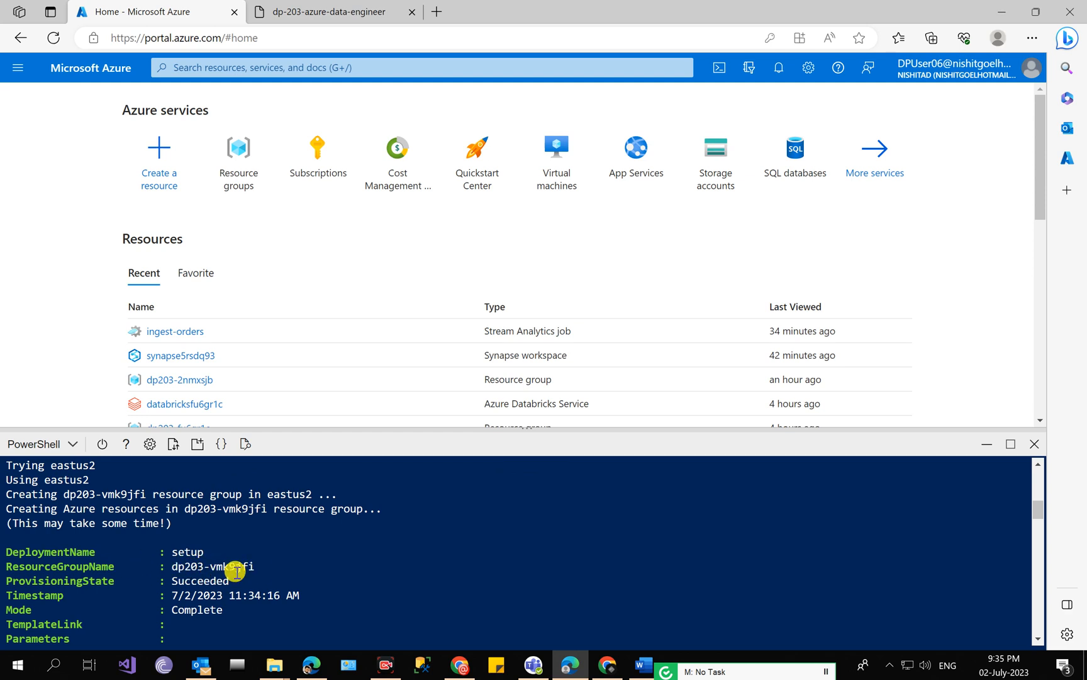
left_click(214, 168)
left_click(986, 443)
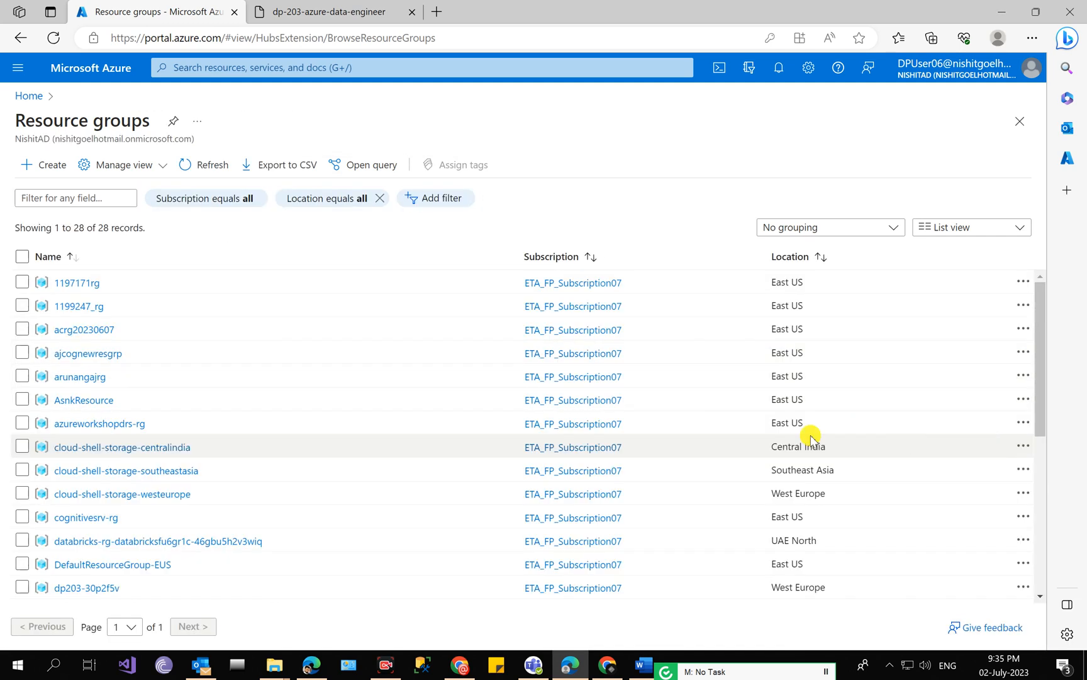
scroll(231, 403, "down", 3)
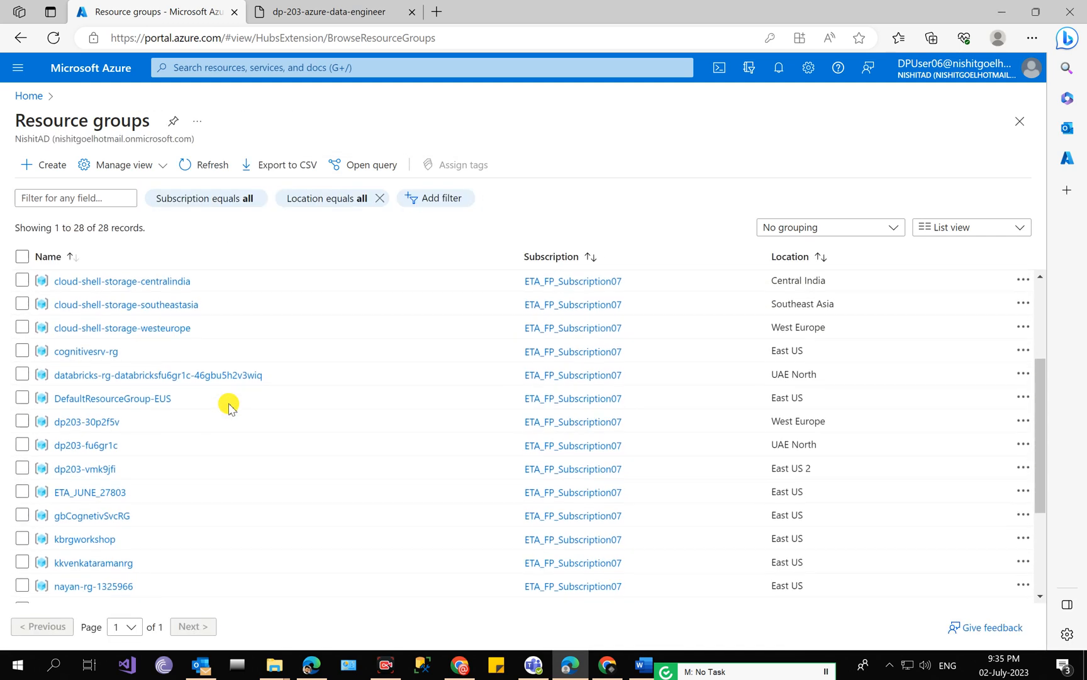
left_click(102, 469)
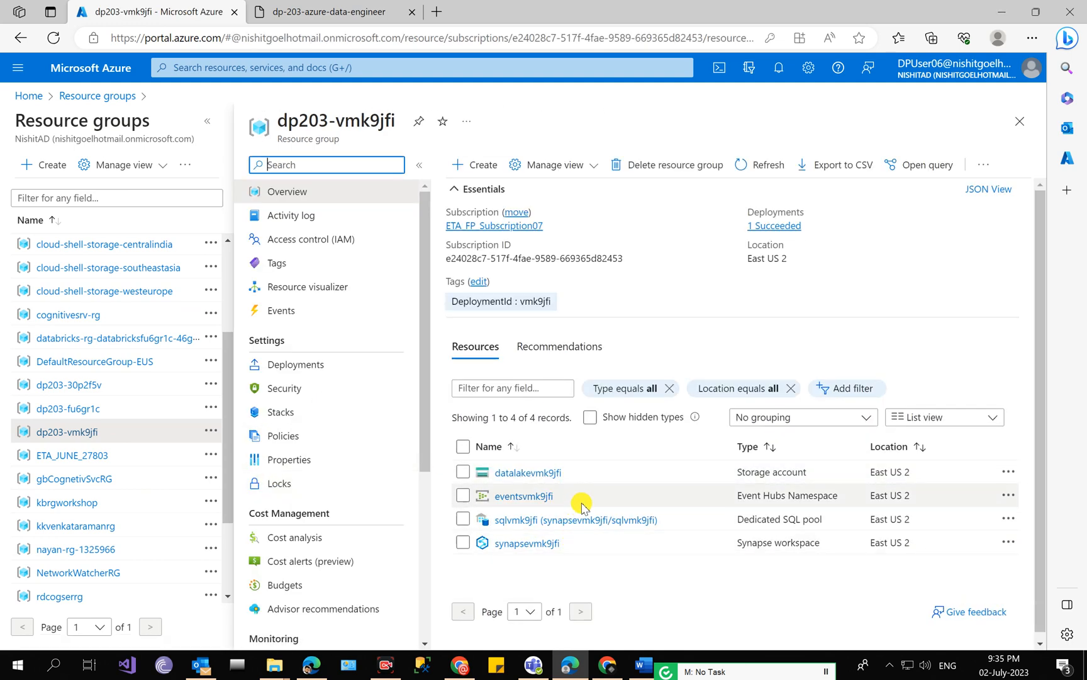
Step: Consult the lab instructions, then open the synapsevmk9jfi workspace and launch Synapse Studio from its overview
left_click(365, 8)
scroll(442, 484, "down", 7)
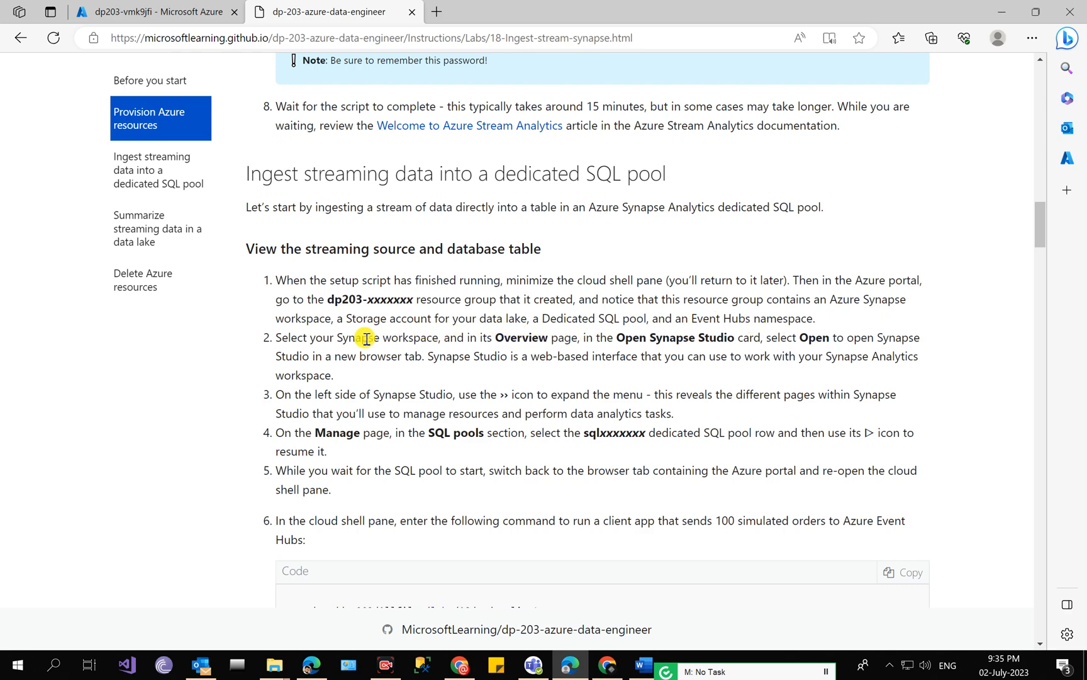
left_click(170, 5)
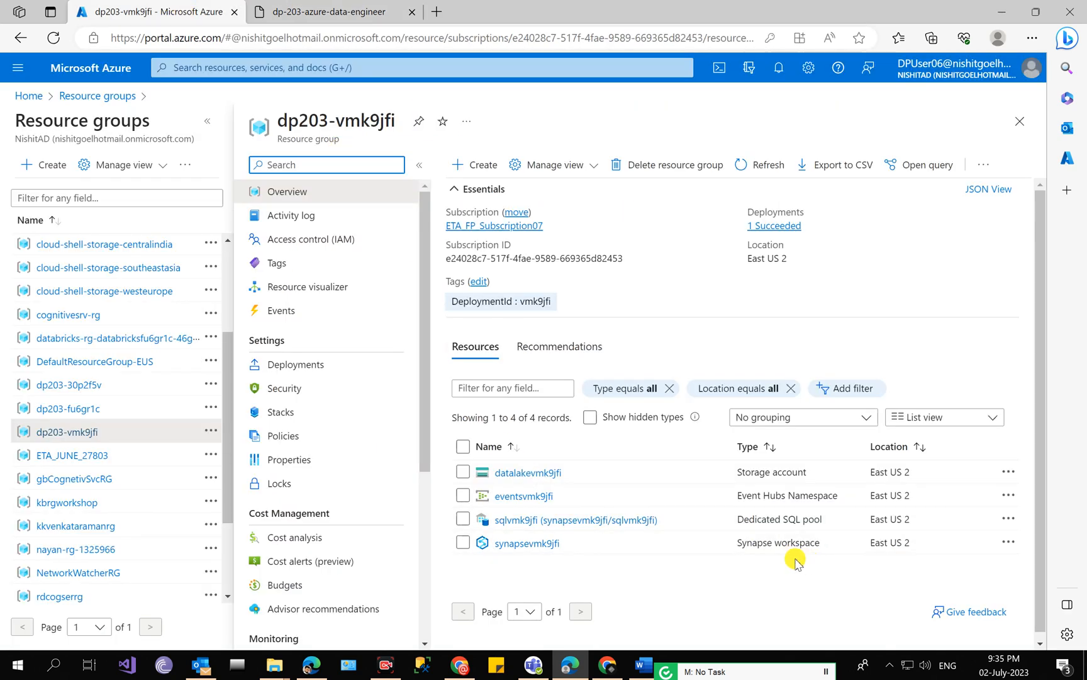
left_click(538, 545)
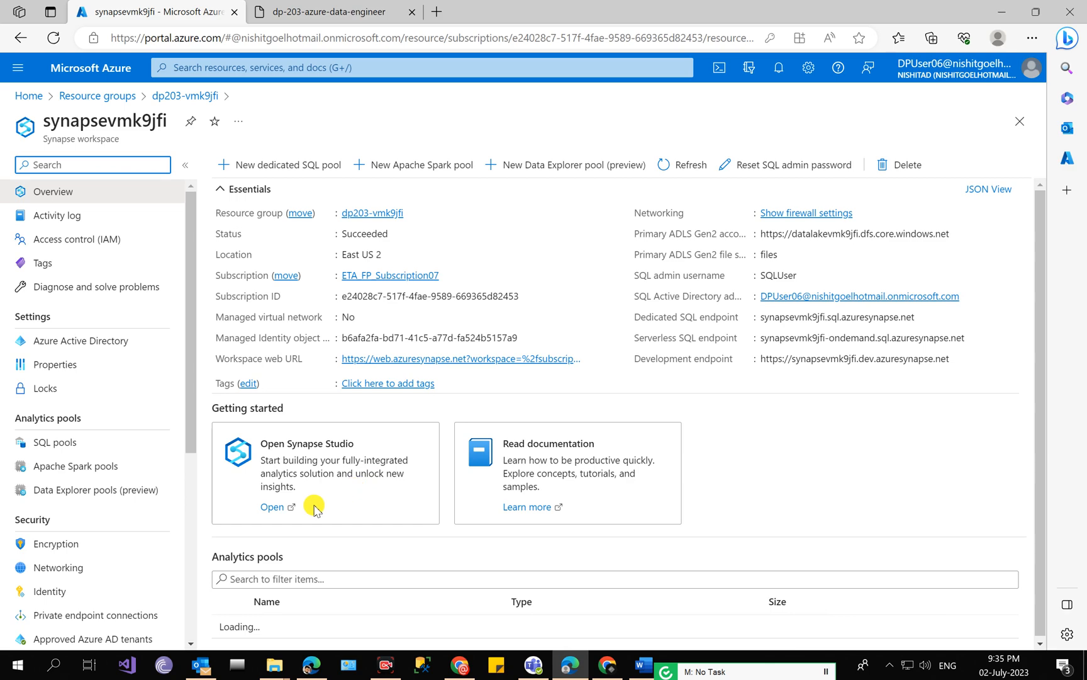
left_click(271, 508)
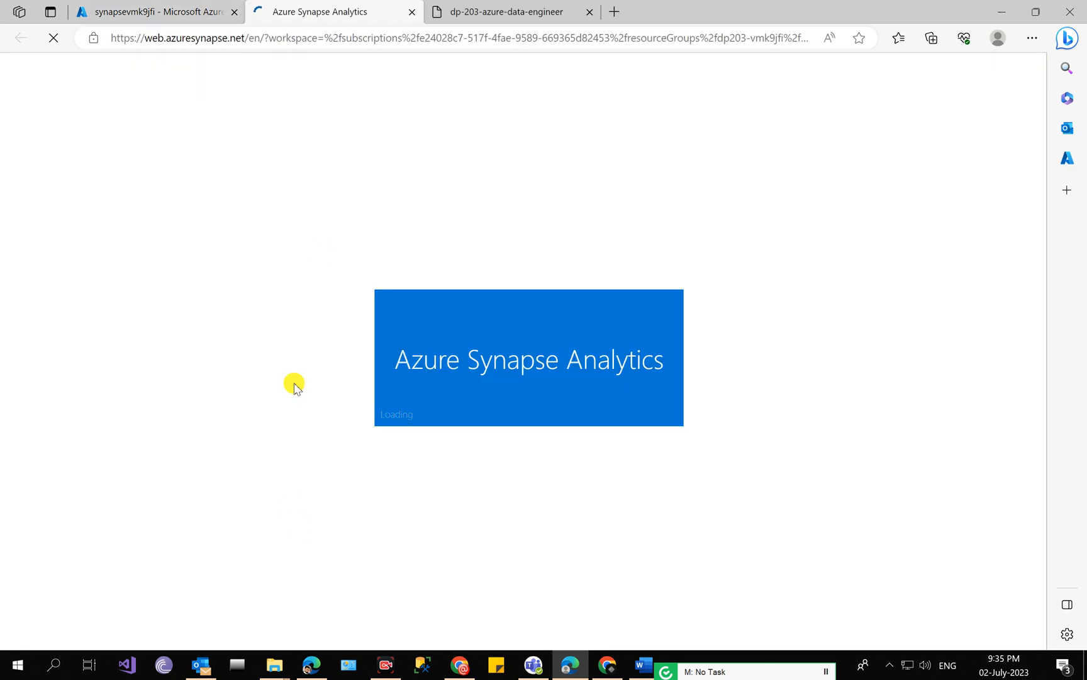
Step: Read the Synapse Studio instructions in the lab guide and sign in to Synapse Studio with the portal's user account
left_click(507, 8)
scroll(467, 272, "down", 2)
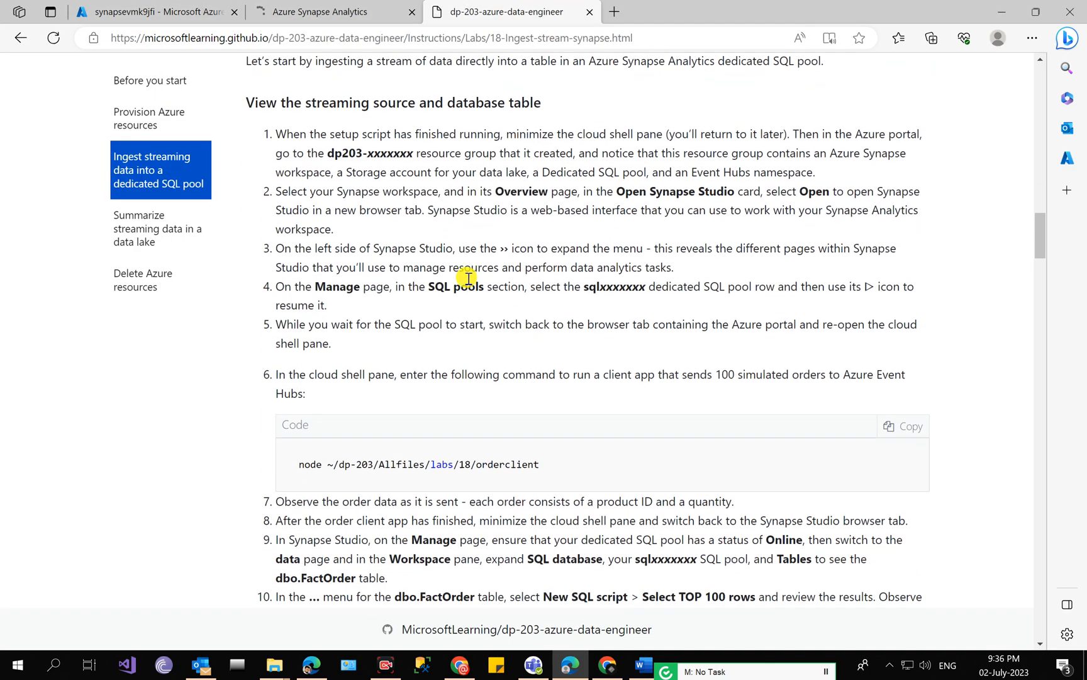
left_click(320, 11)
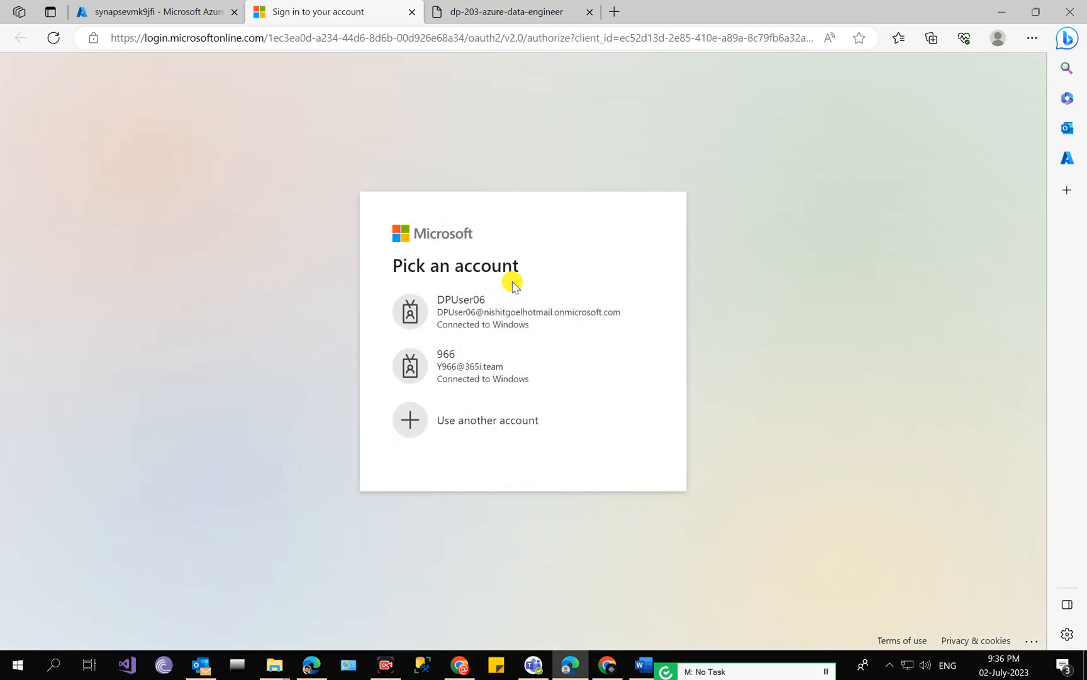
left_click(516, 302)
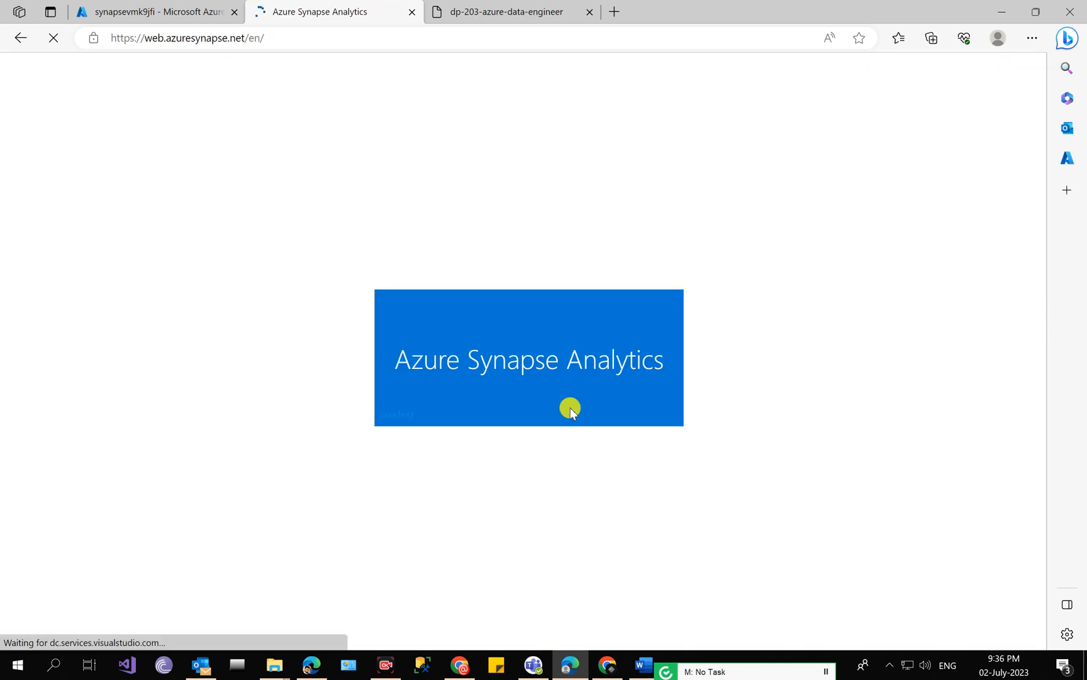
Step: Expand the Synapse Studio navigation and resume the dedicated SQL pool sqlvmk9jfi from the SQL pools management page
left_click(541, 7)
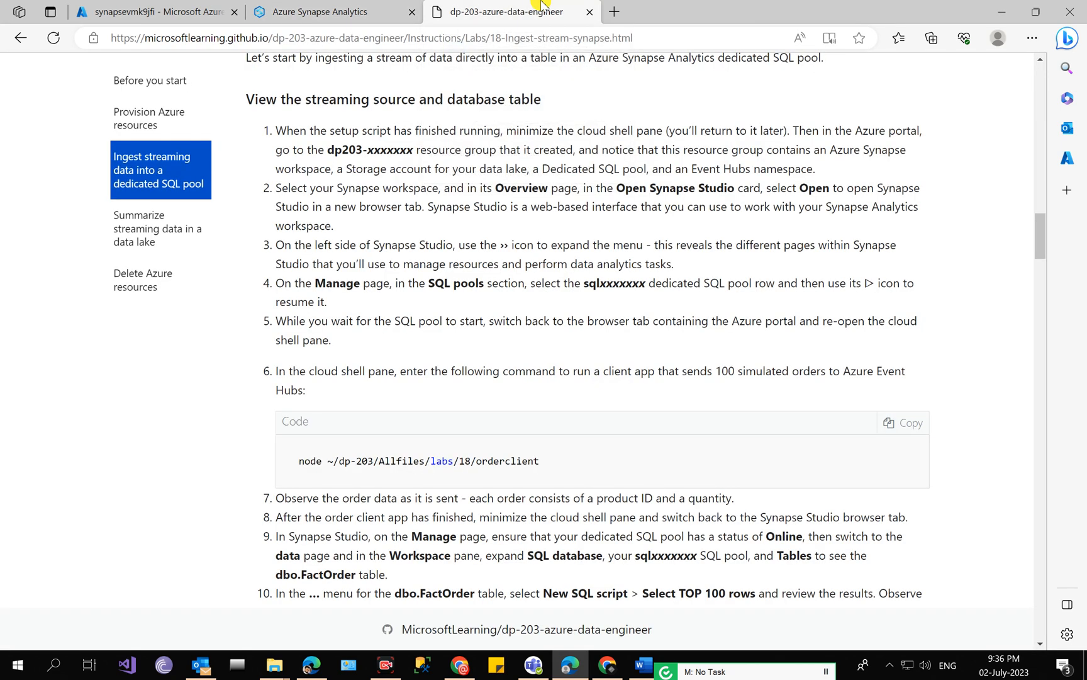
left_click(378, 11)
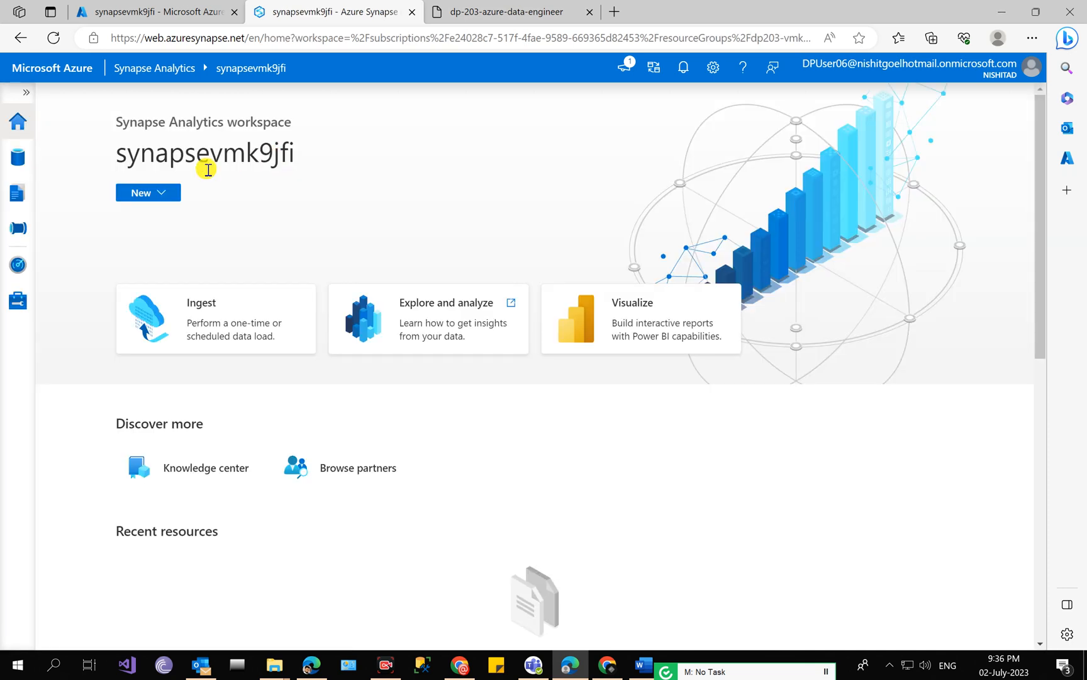
left_click(25, 92)
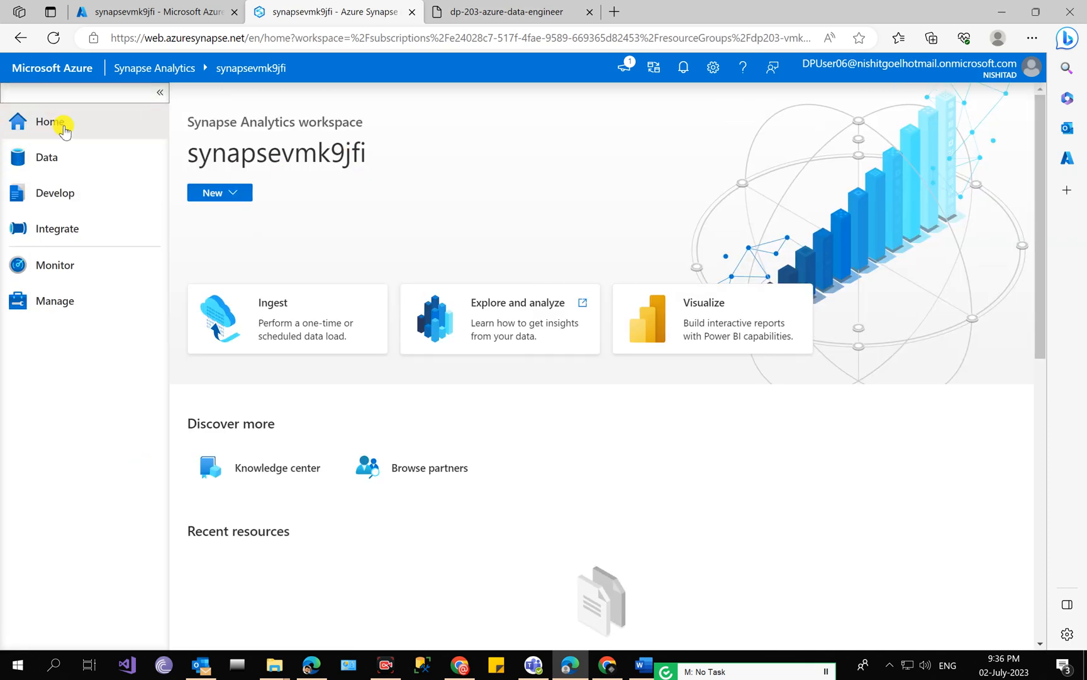
left_click(67, 296)
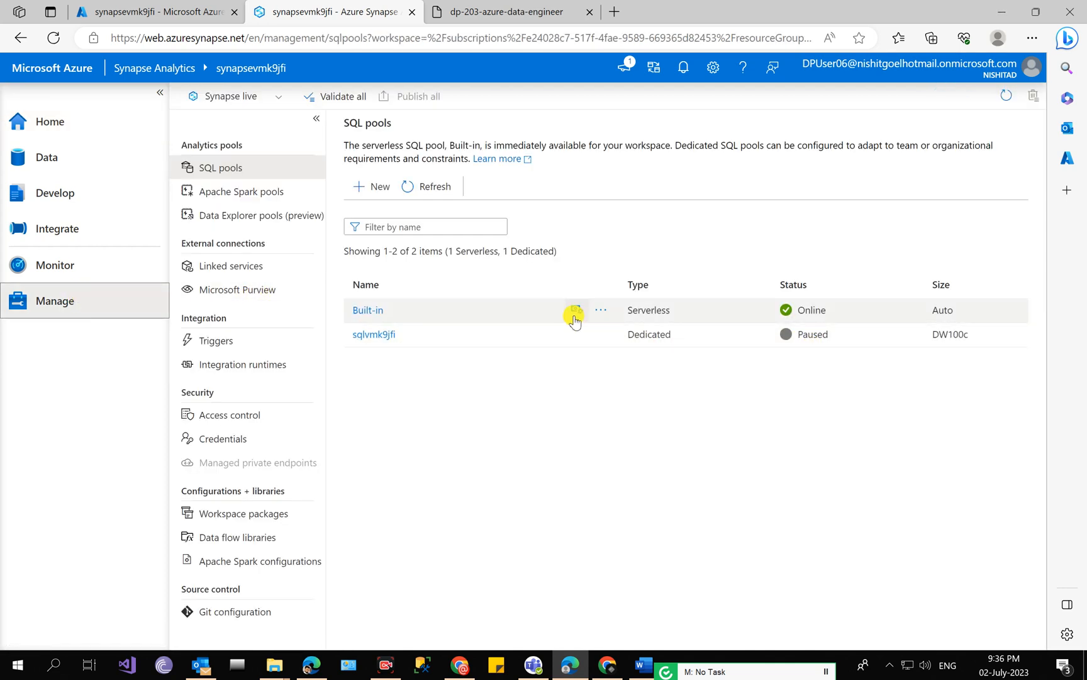
left_click(550, 334)
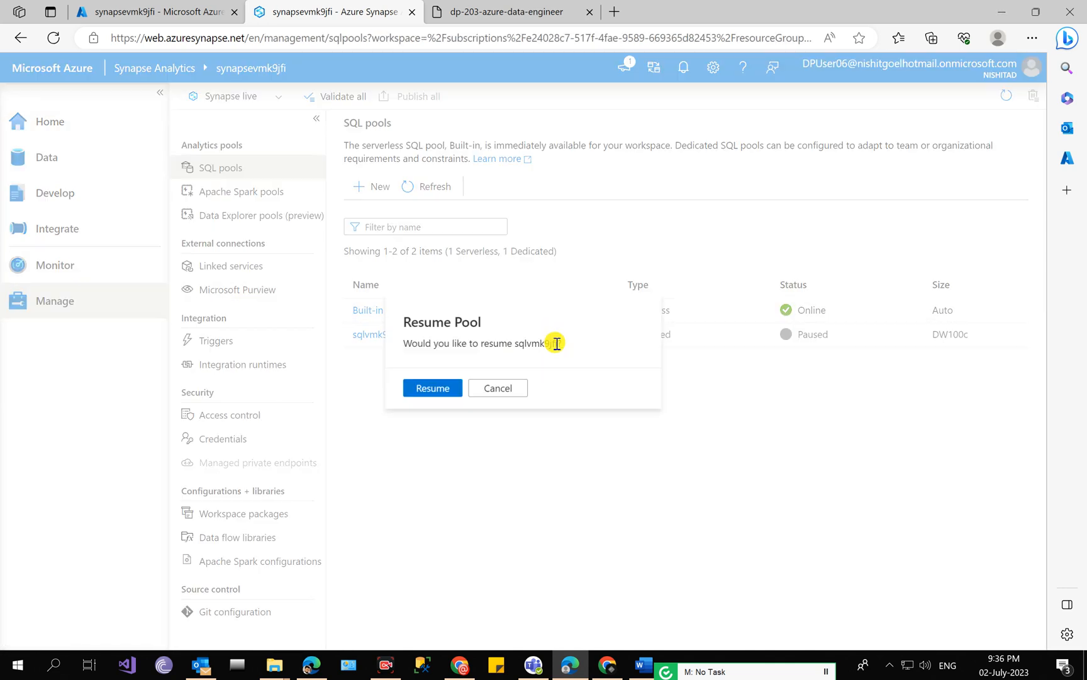
left_click(431, 386)
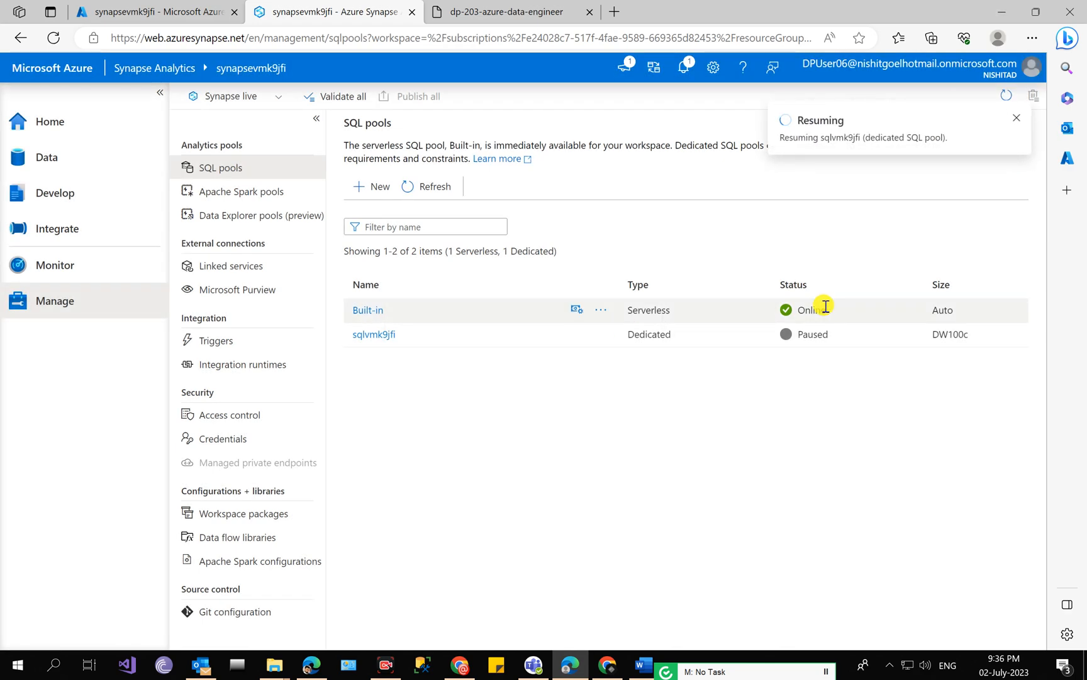
Step: Copy the order client command from the lab guide, run node ~/dp-203/Allfiles/labs/18/orderclient in Cloud Shell, and return to the guide
left_click(506, 11)
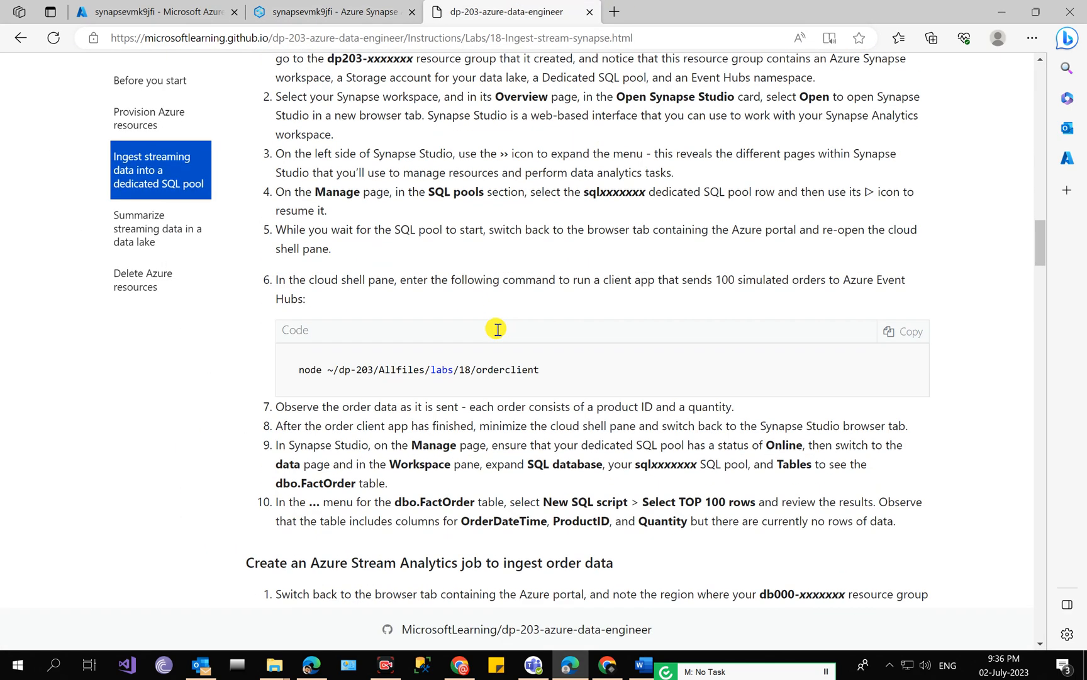
scroll(498, 329, "down", 1)
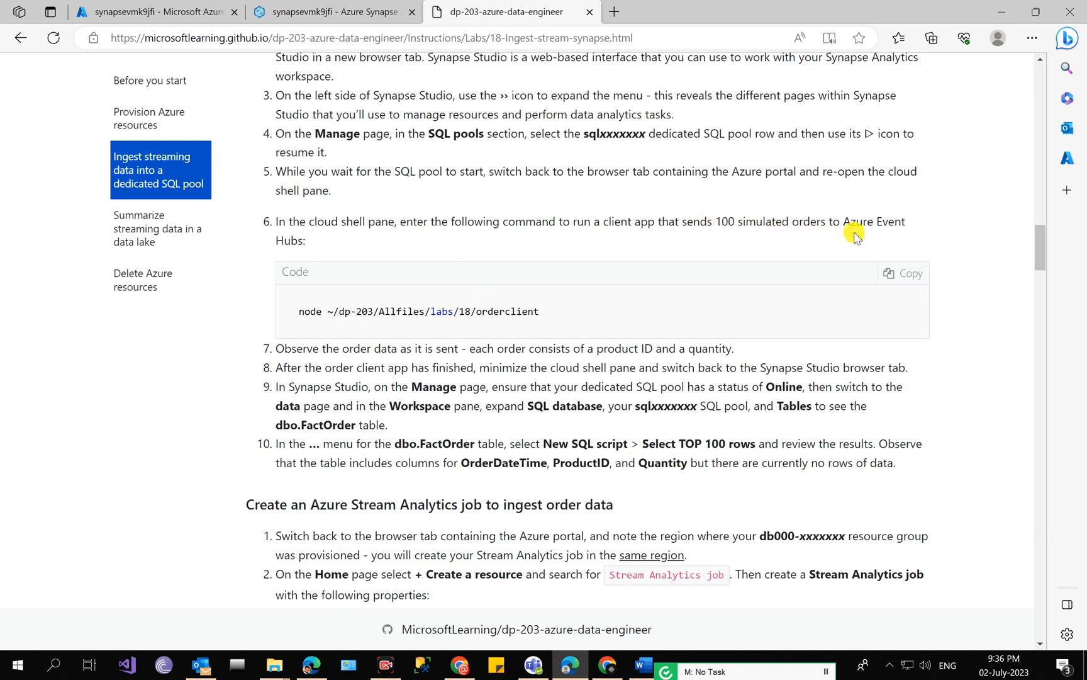
left_click(906, 274)
left_click(222, 8)
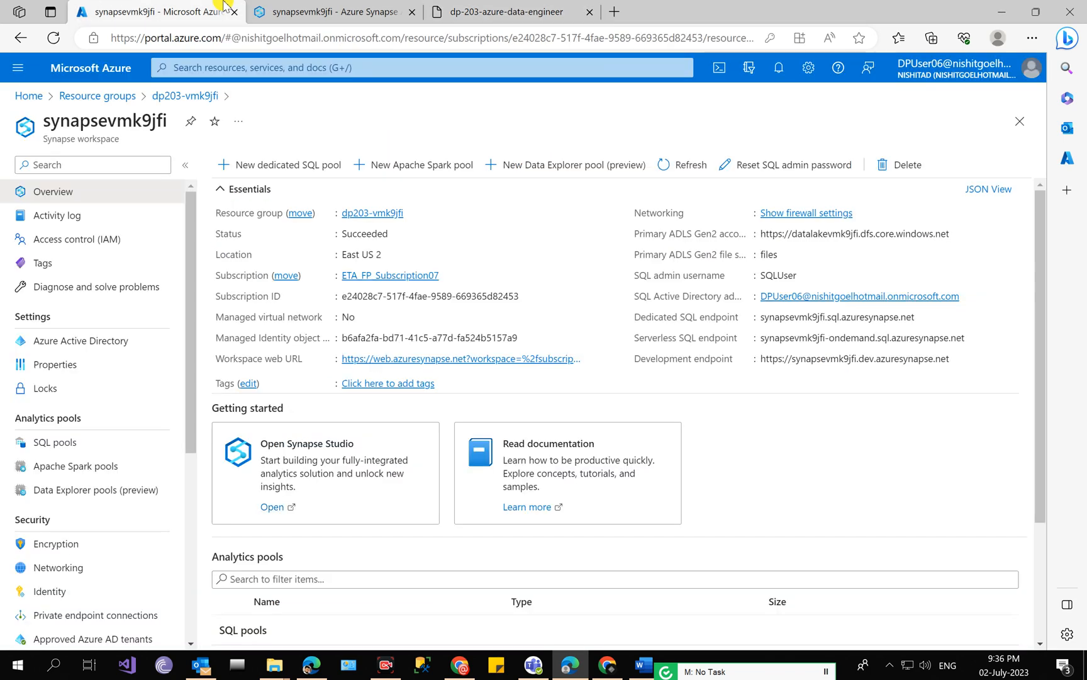
left_click(720, 67)
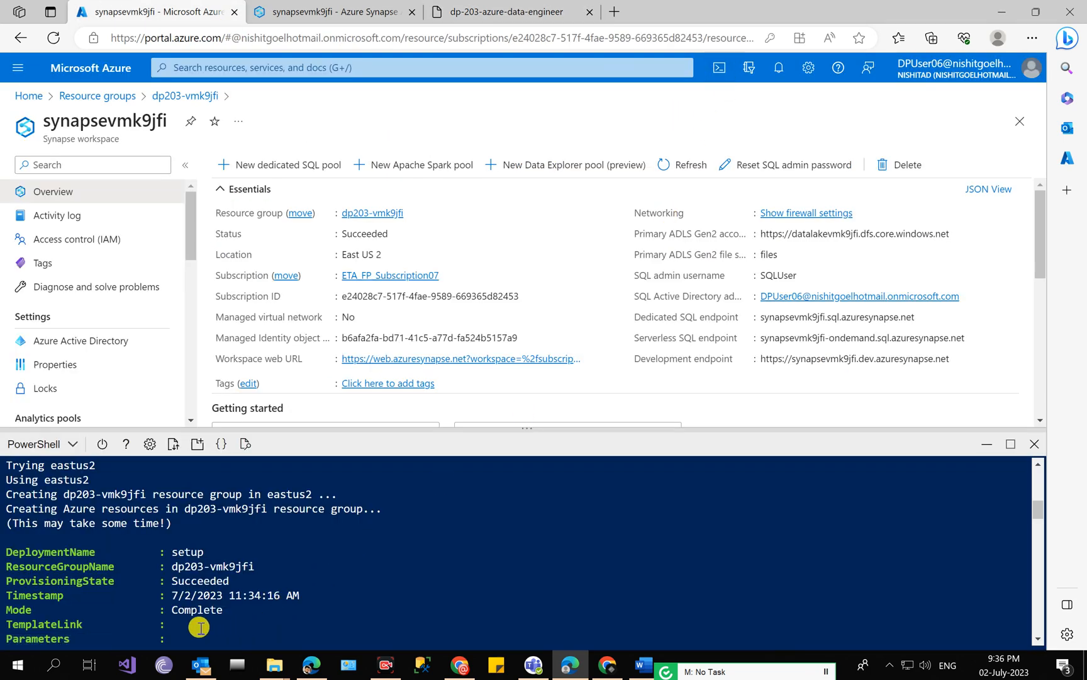
scroll(189, 598, "down", 10)
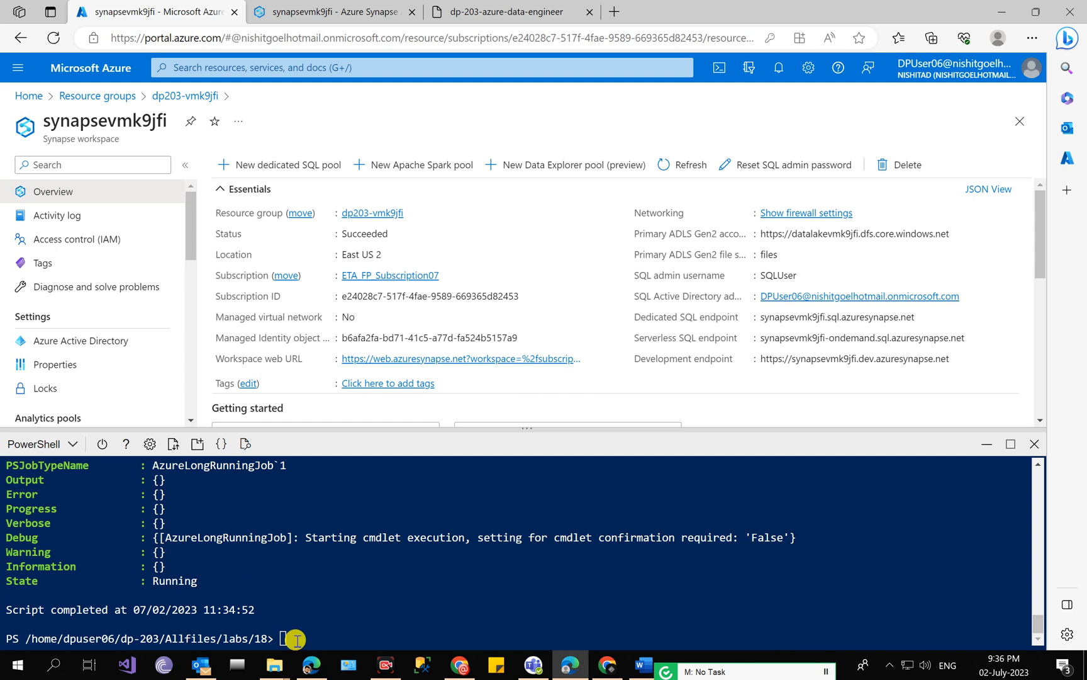
right_click(296, 639)
left_click(407, 491)
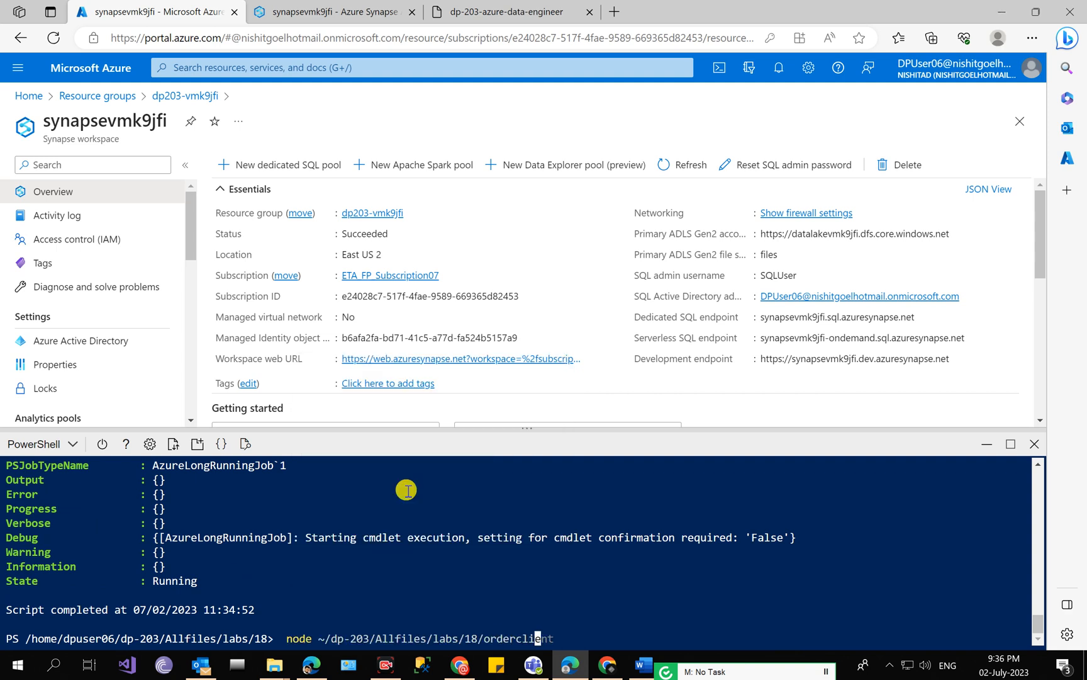
key("Return")
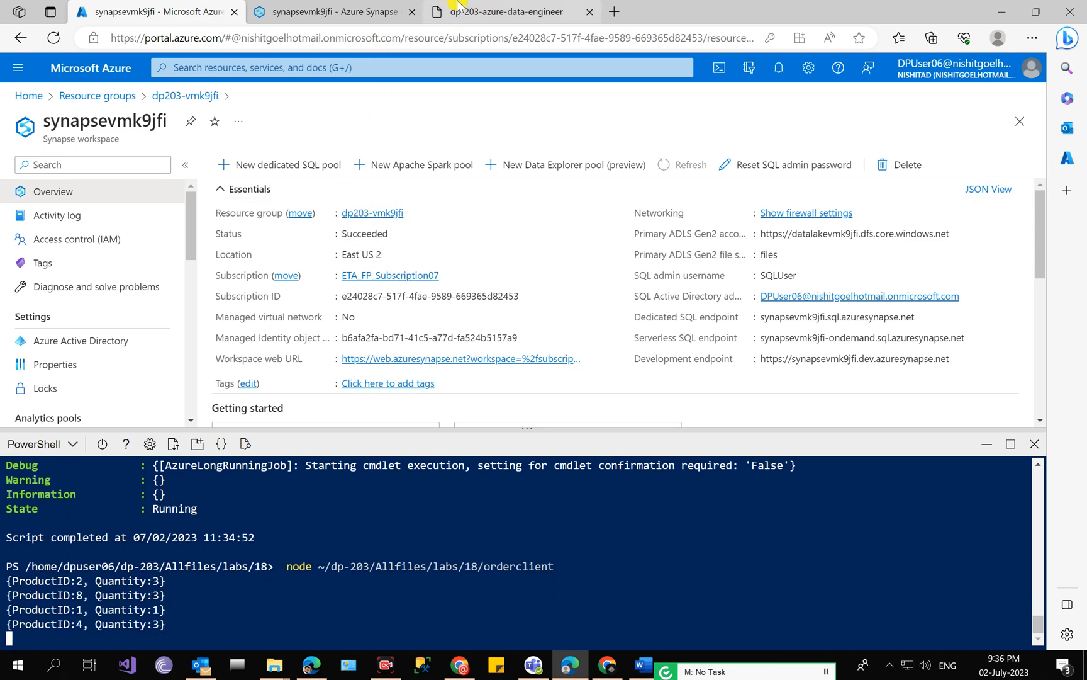
left_click(491, 11)
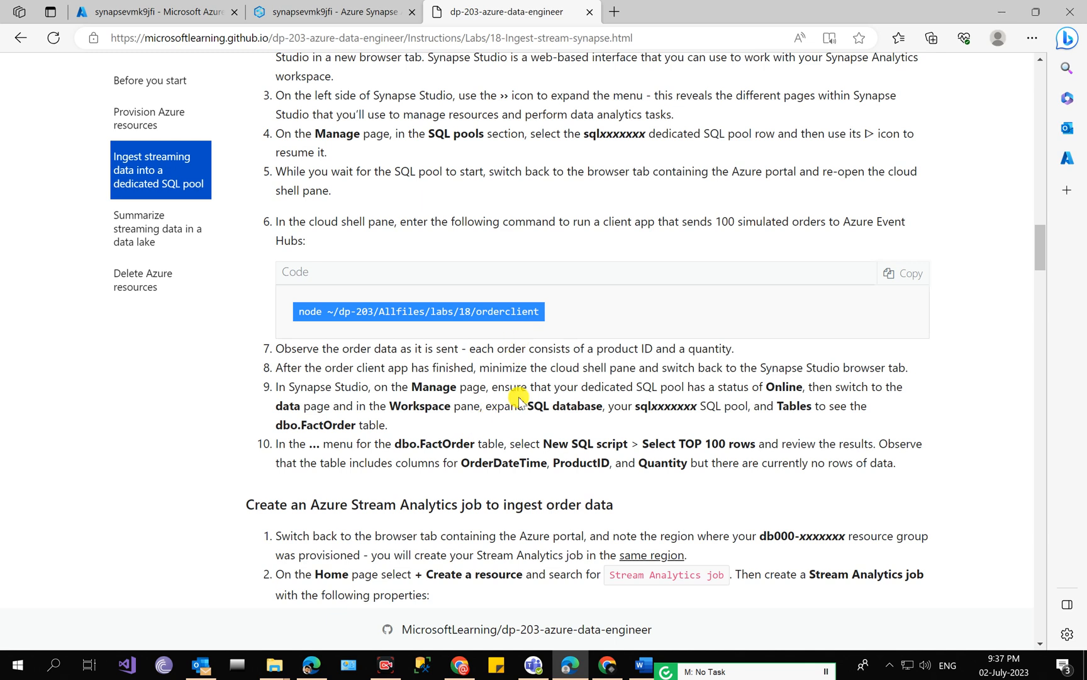
Step: Refresh the SQL pools list and check the status of sqlvmk9jfi and the order client's output against the lab guide
left_click(348, 6)
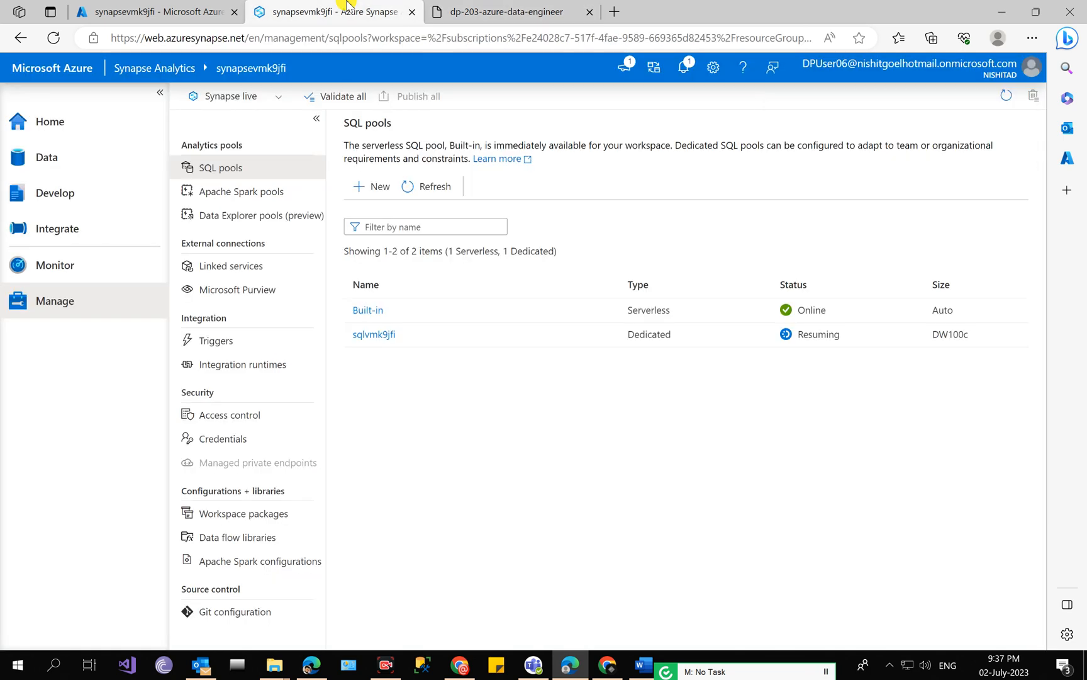
left_click(442, 187)
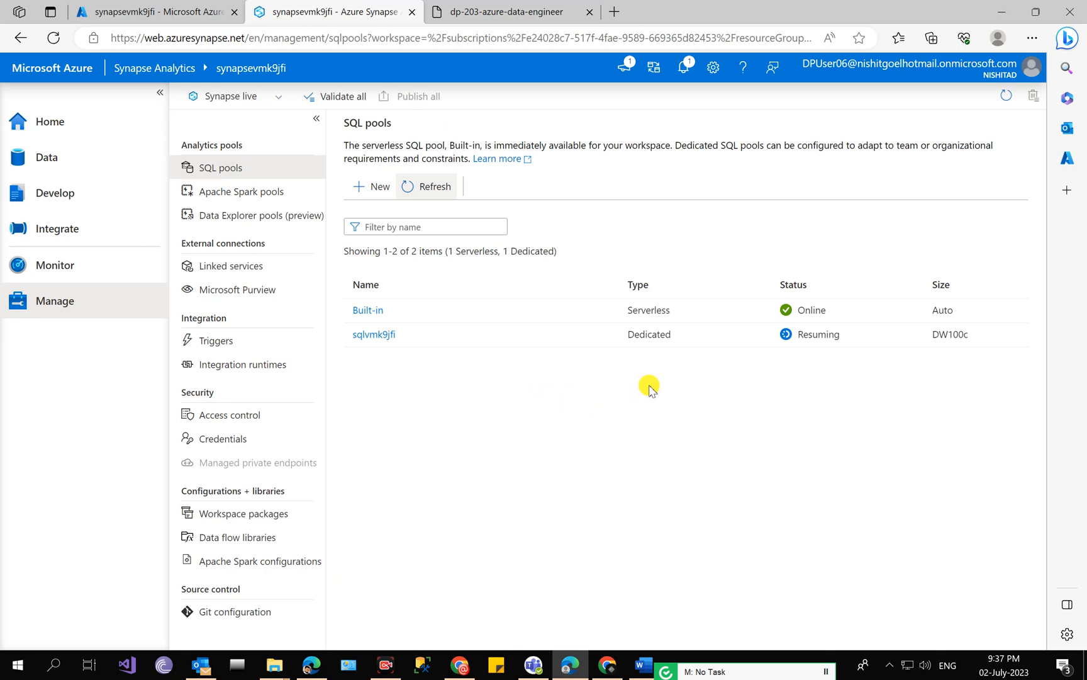
left_click(192, 10)
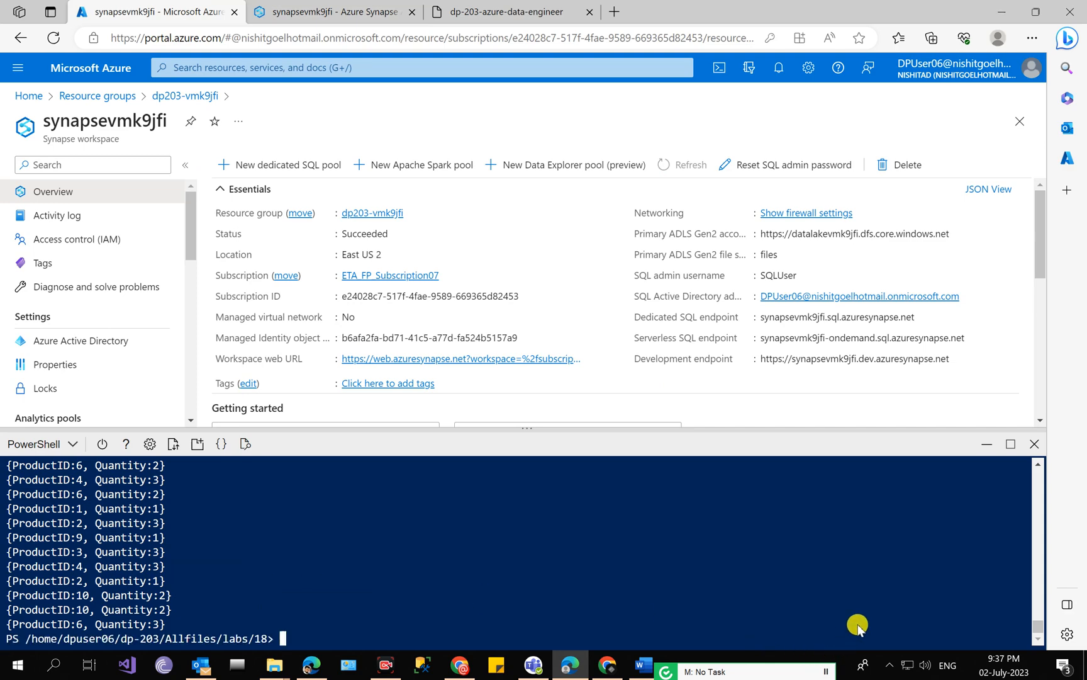
key("ctrl+Tab")
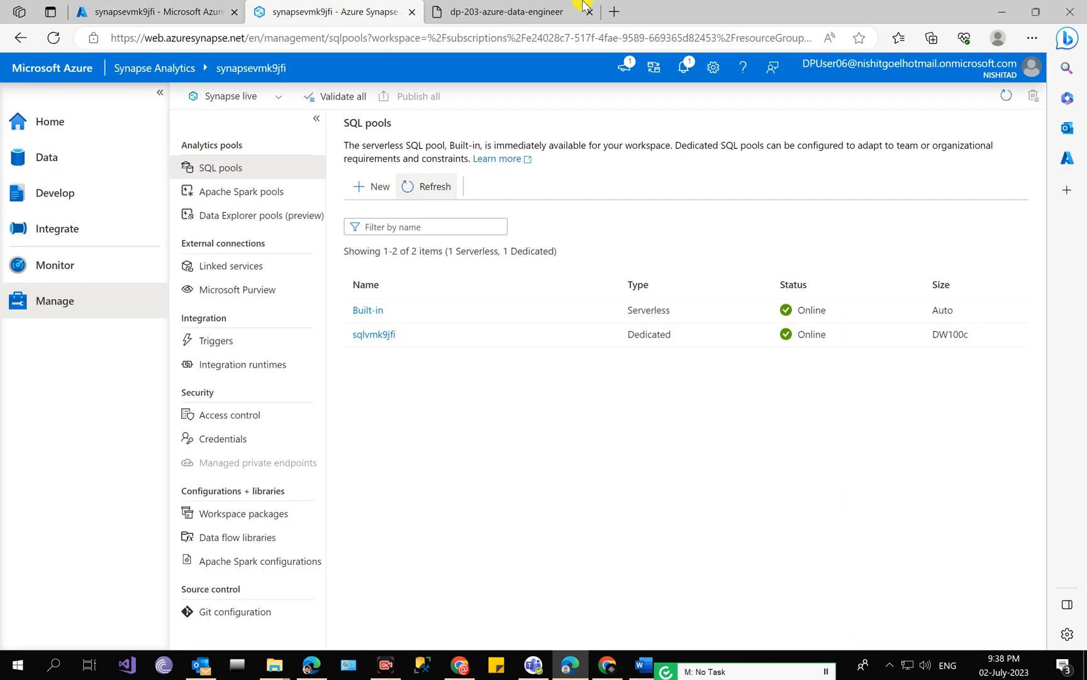
left_click(514, 6)
scroll(534, 400, "down", 2)
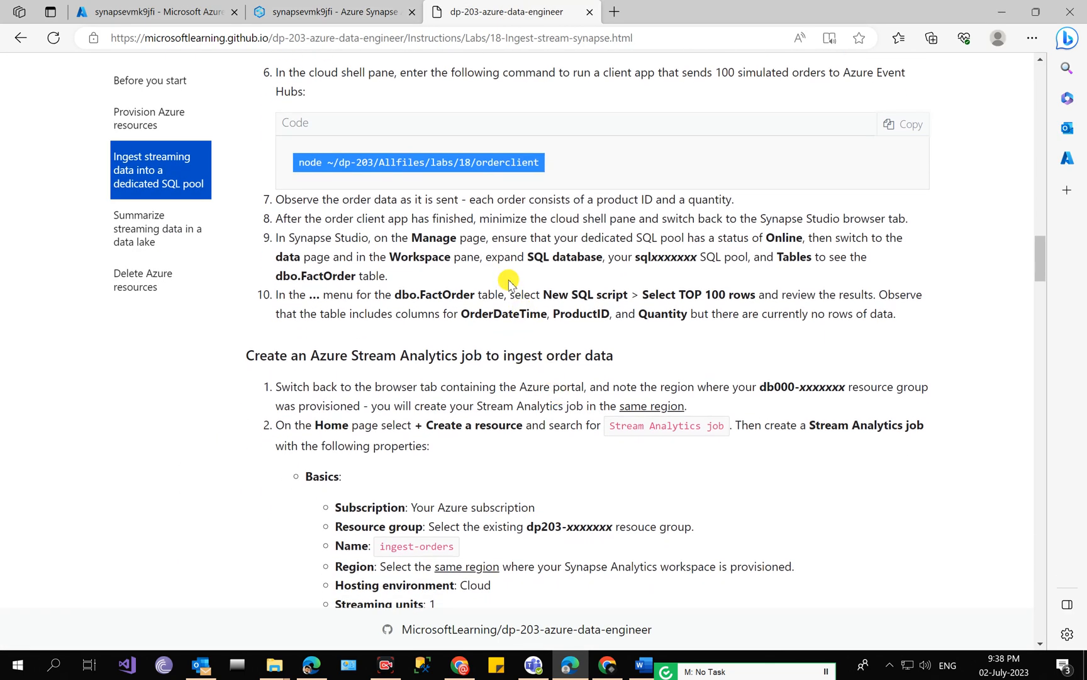
left_click(329, 11)
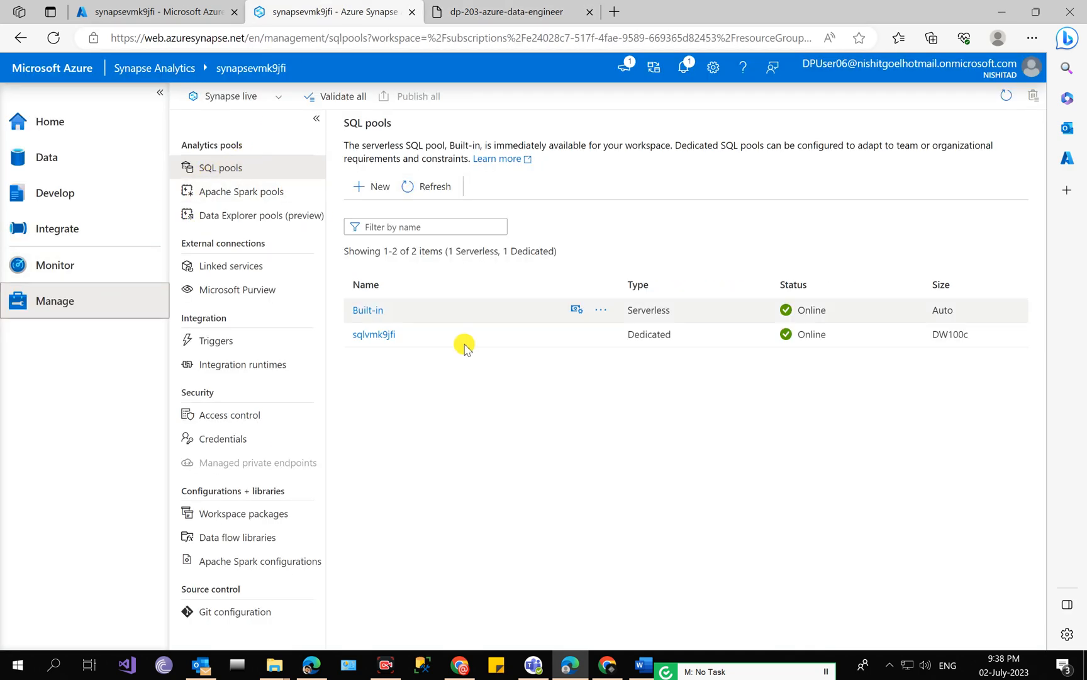
left_click(463, 13)
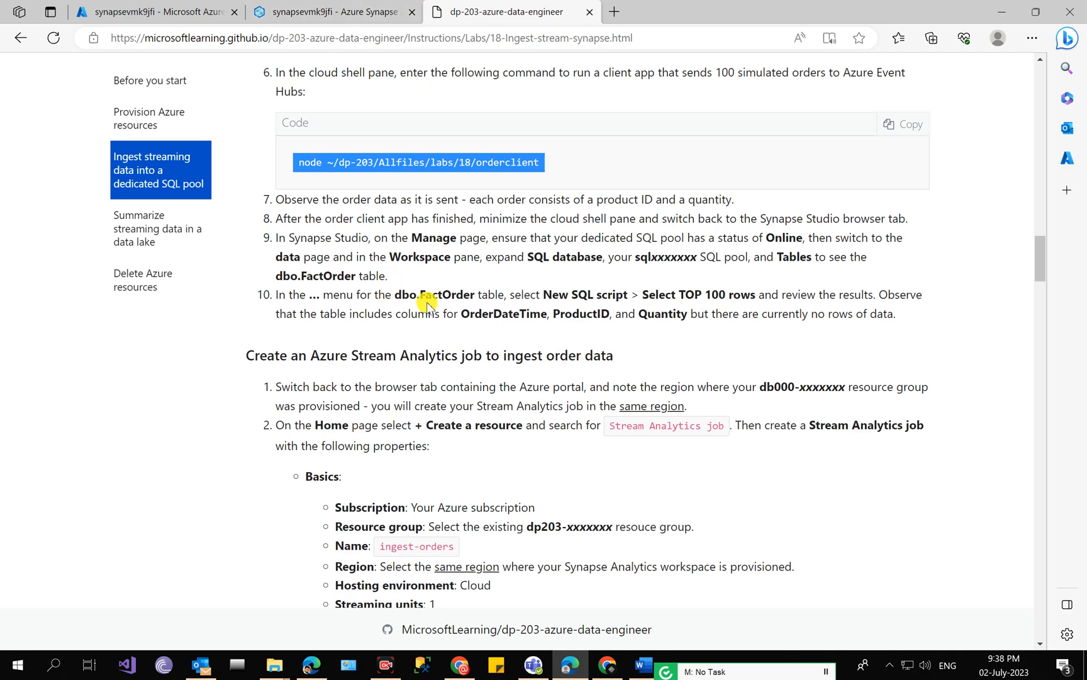
left_click(376, 6)
left_click(80, 162)
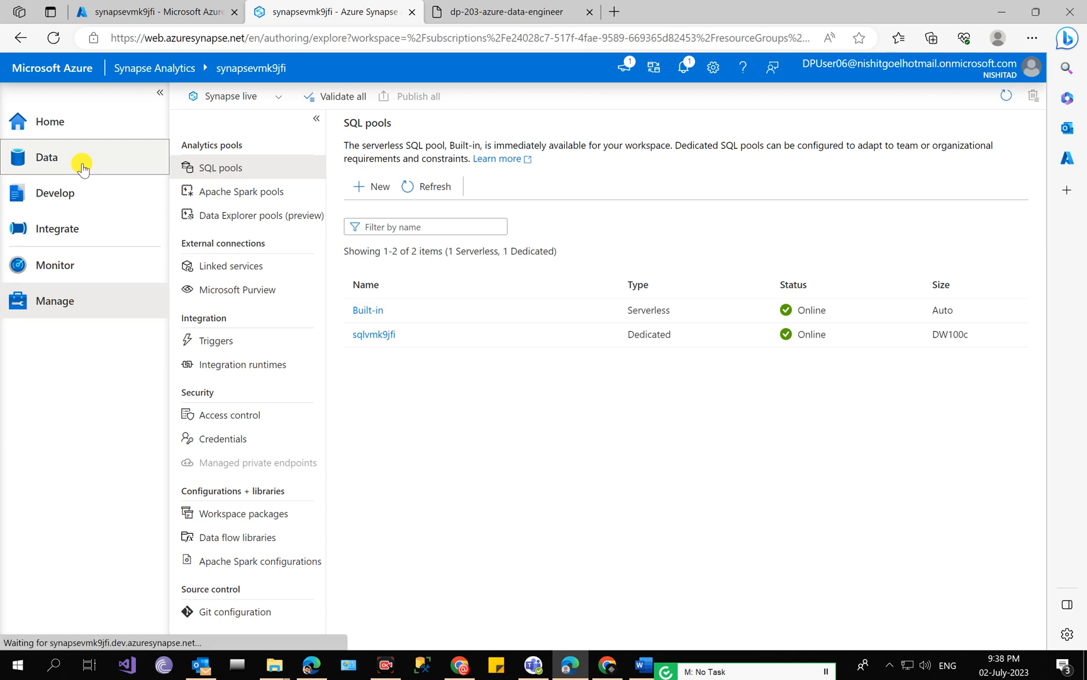
left_click(227, 207)
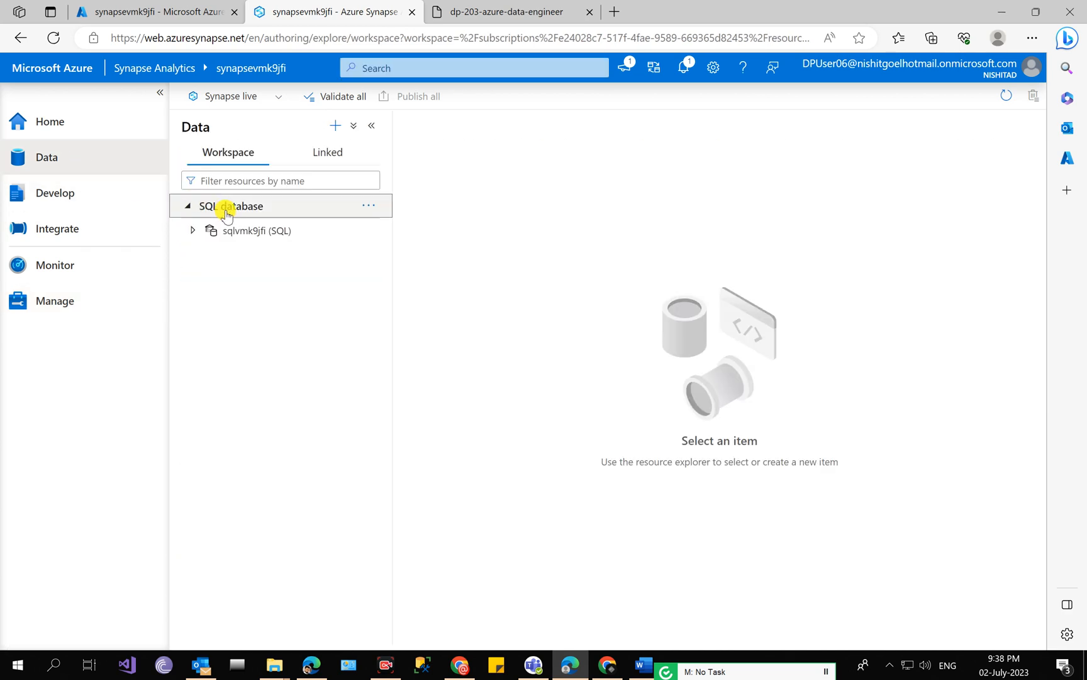
left_click(235, 231)
left_click(251, 252)
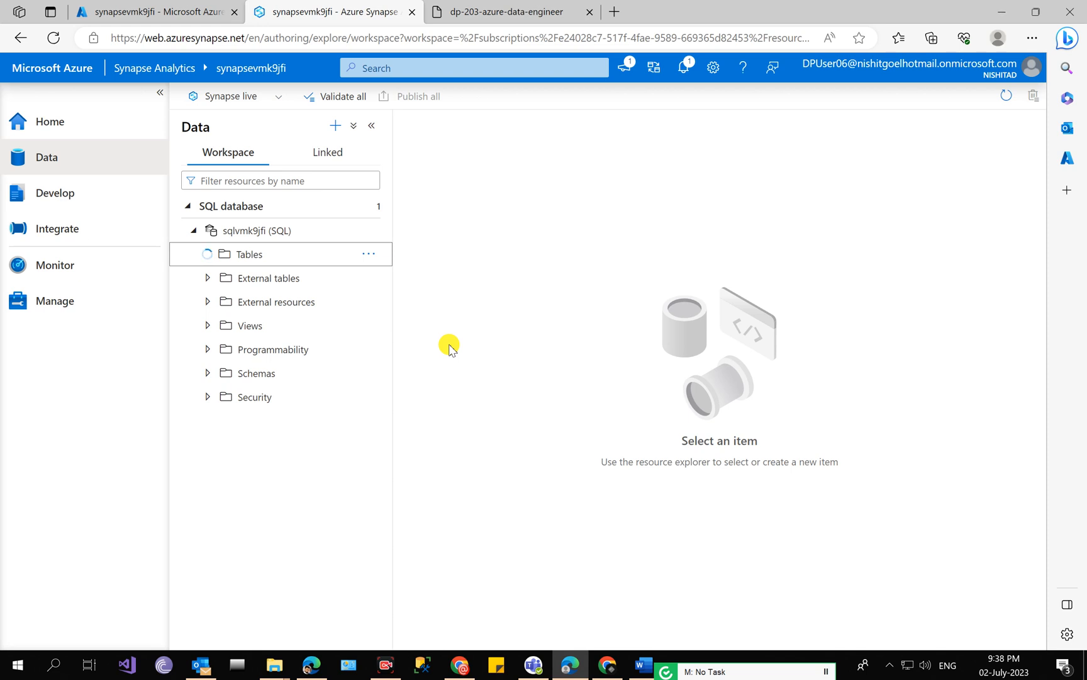
left_click(555, 7)
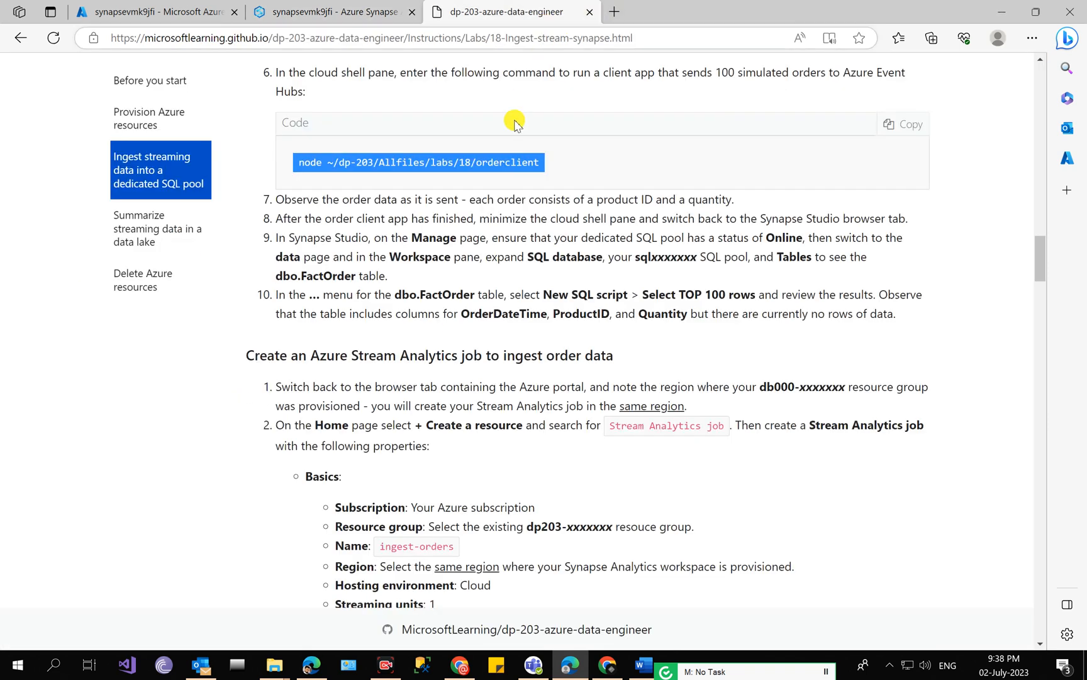
left_click(370, 8)
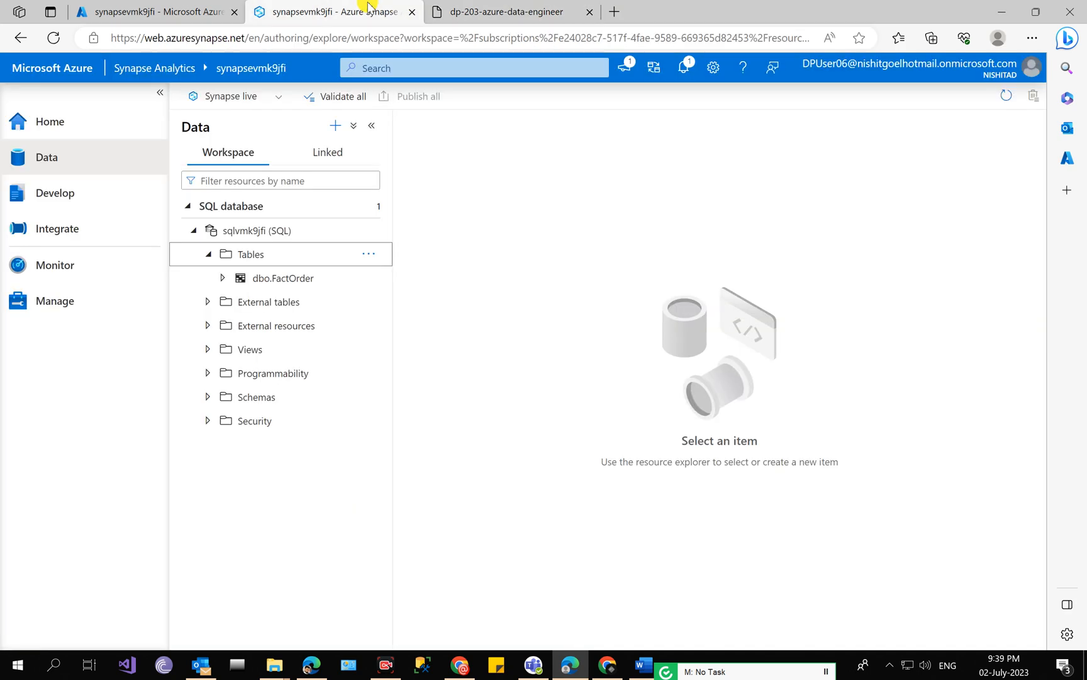
Step: Create a new SQL script that selects the top 100 rows of the dbo.FactOrder table and run it
left_click(296, 278)
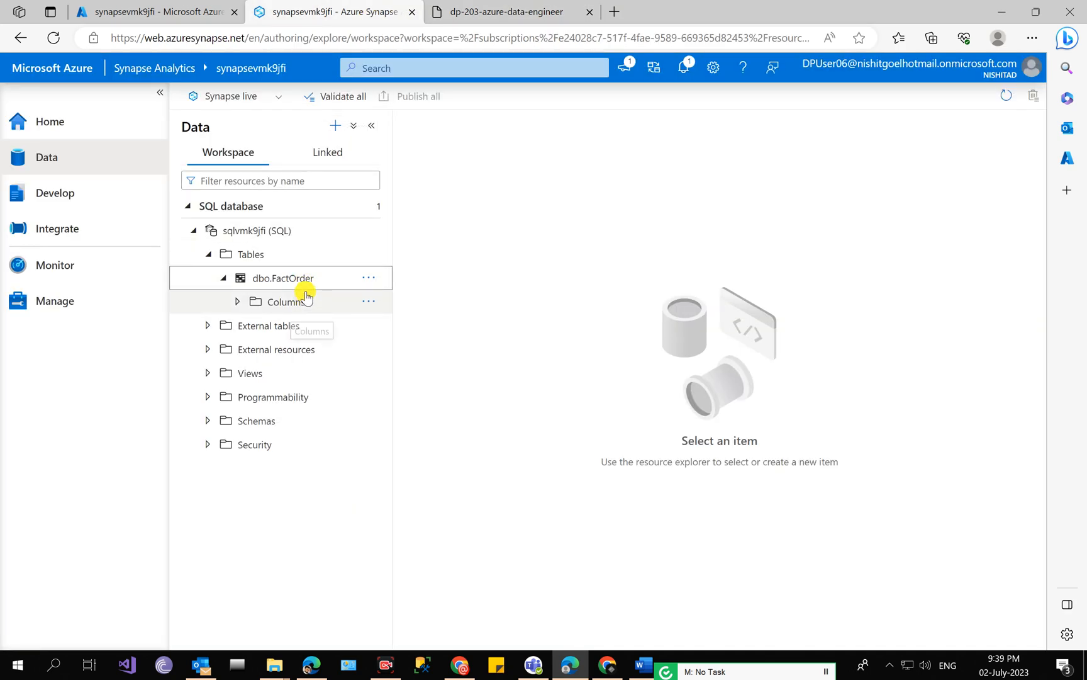
right_click(304, 279)
mouse_move(414, 302)
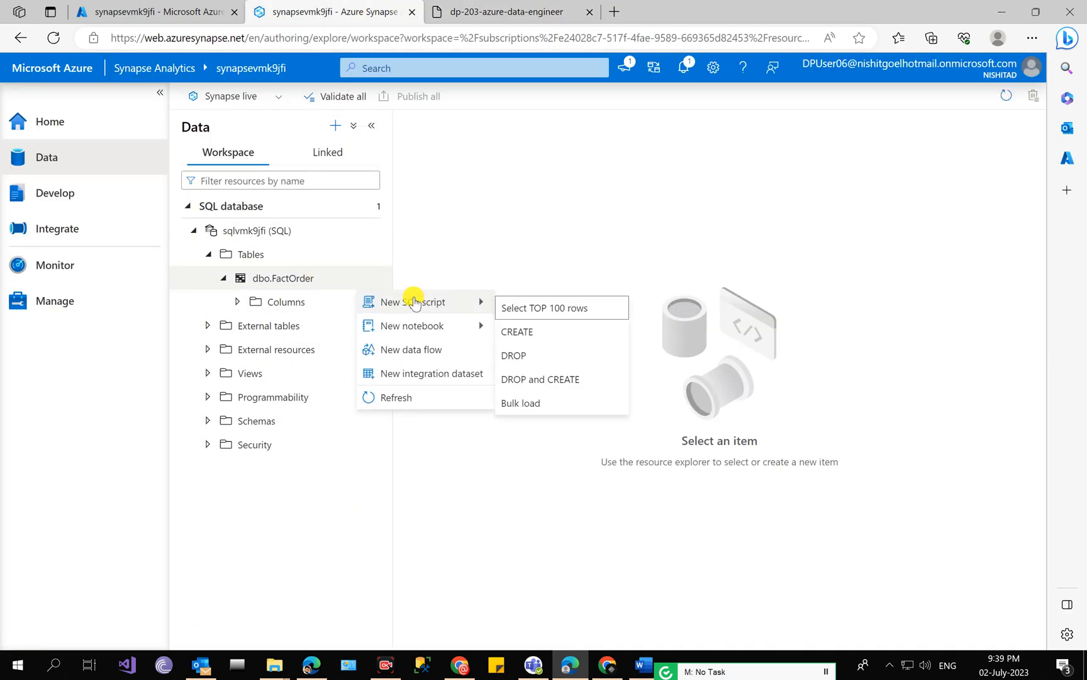
left_click(545, 314)
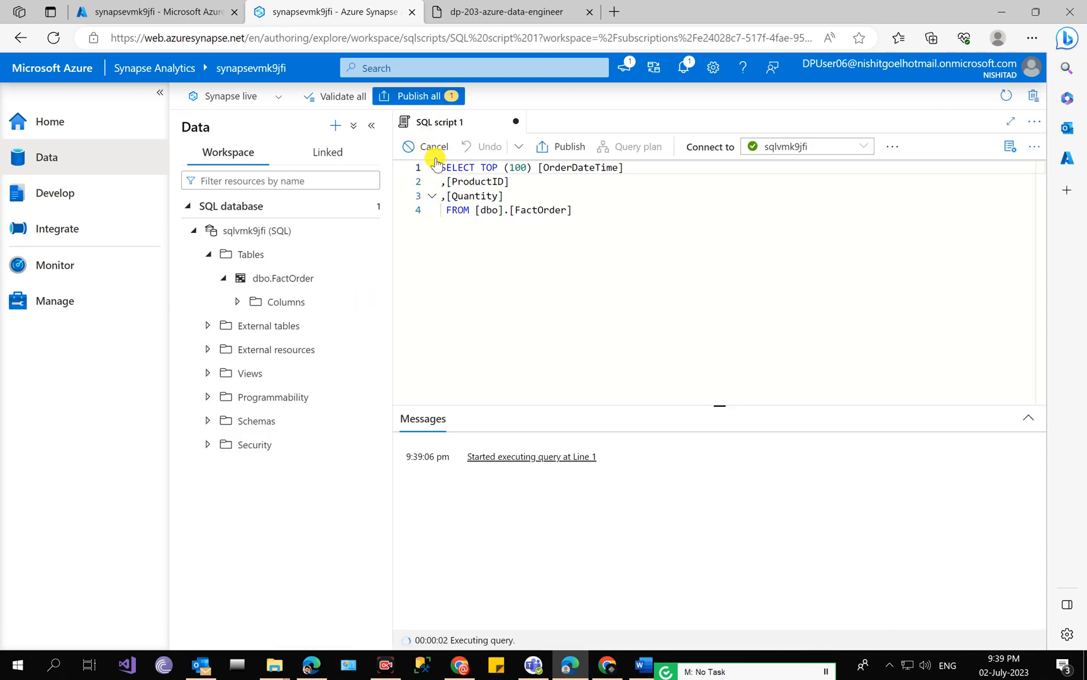
left_click(432, 148)
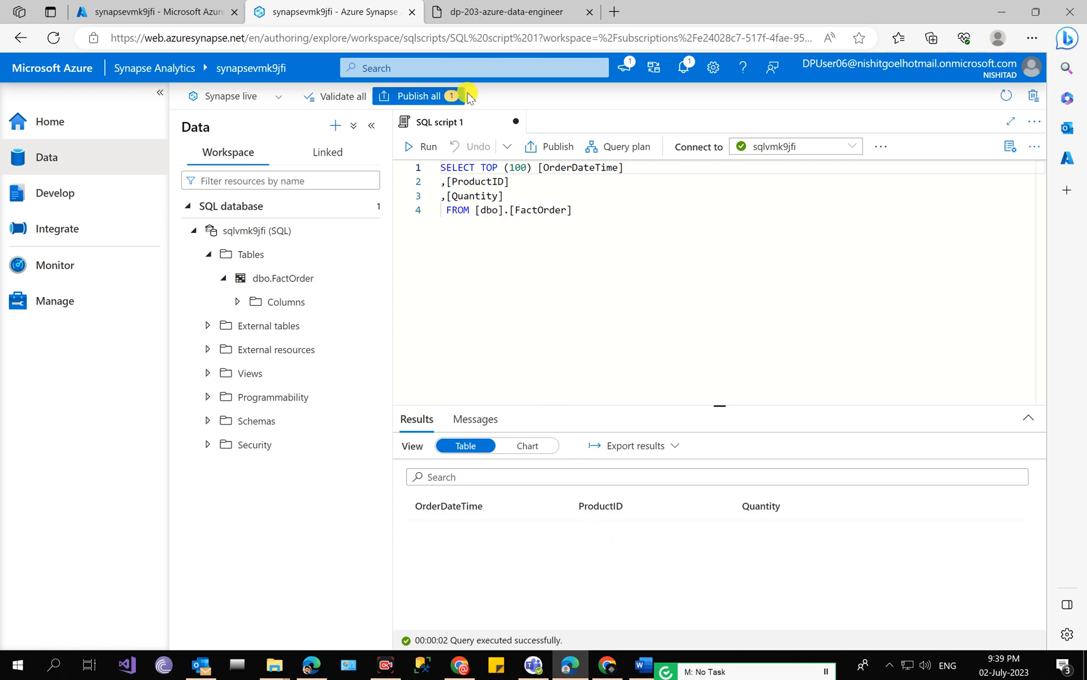
Step: Check the lab guide, rerun the dbo.FactOrder query, and review its messages and results
left_click(486, 8)
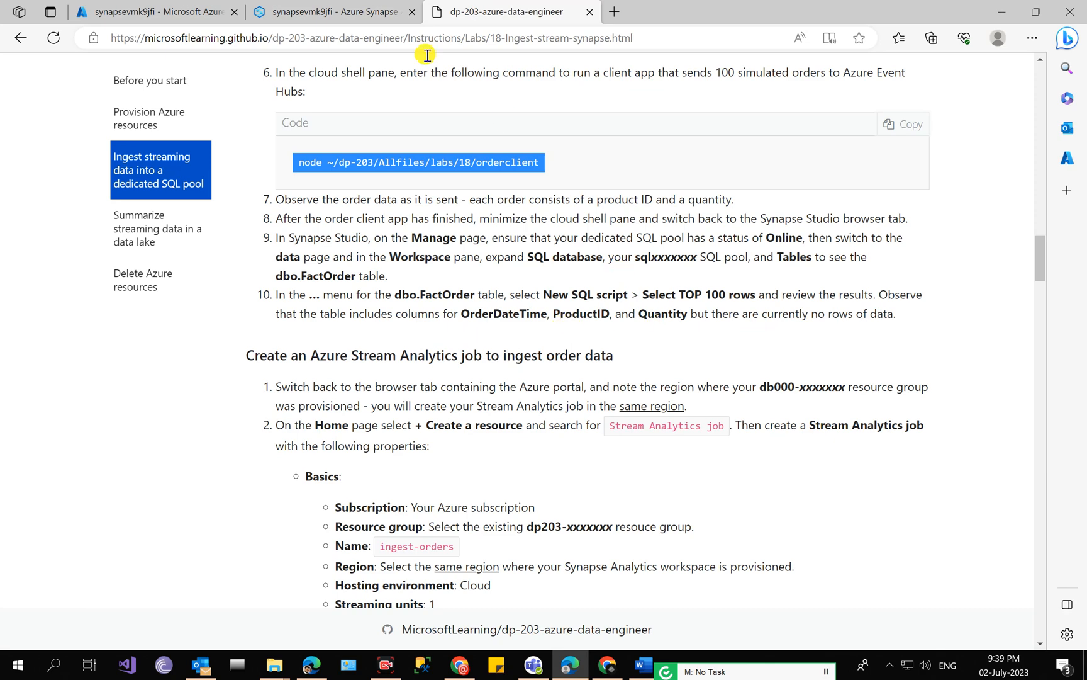
left_click(340, 10)
left_click(420, 147)
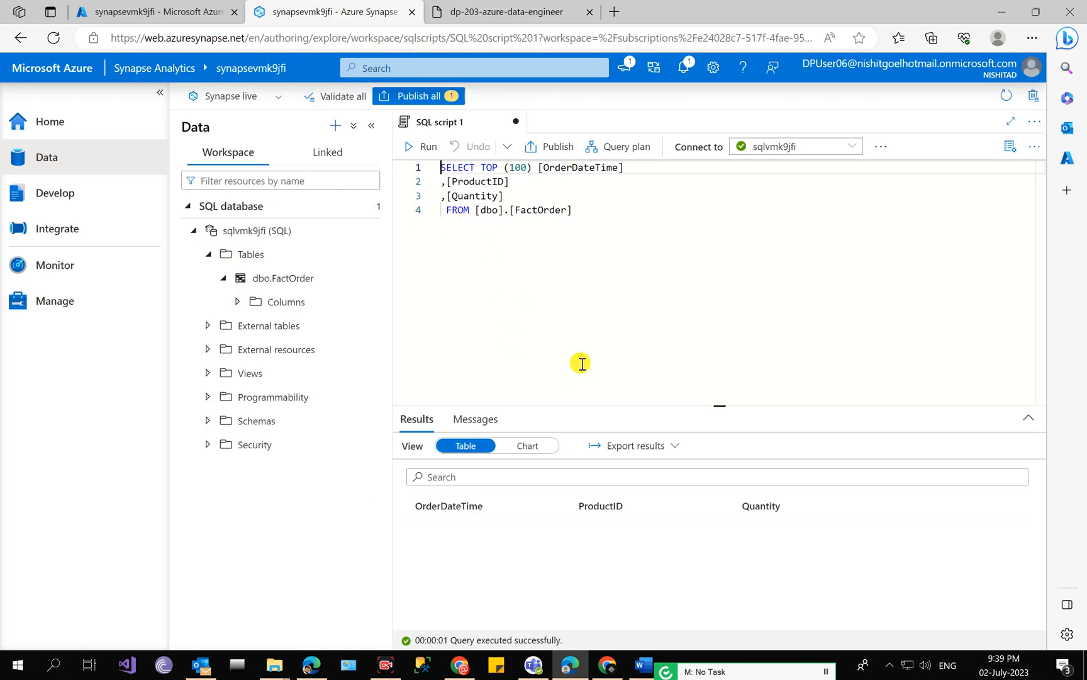
left_click(477, 419)
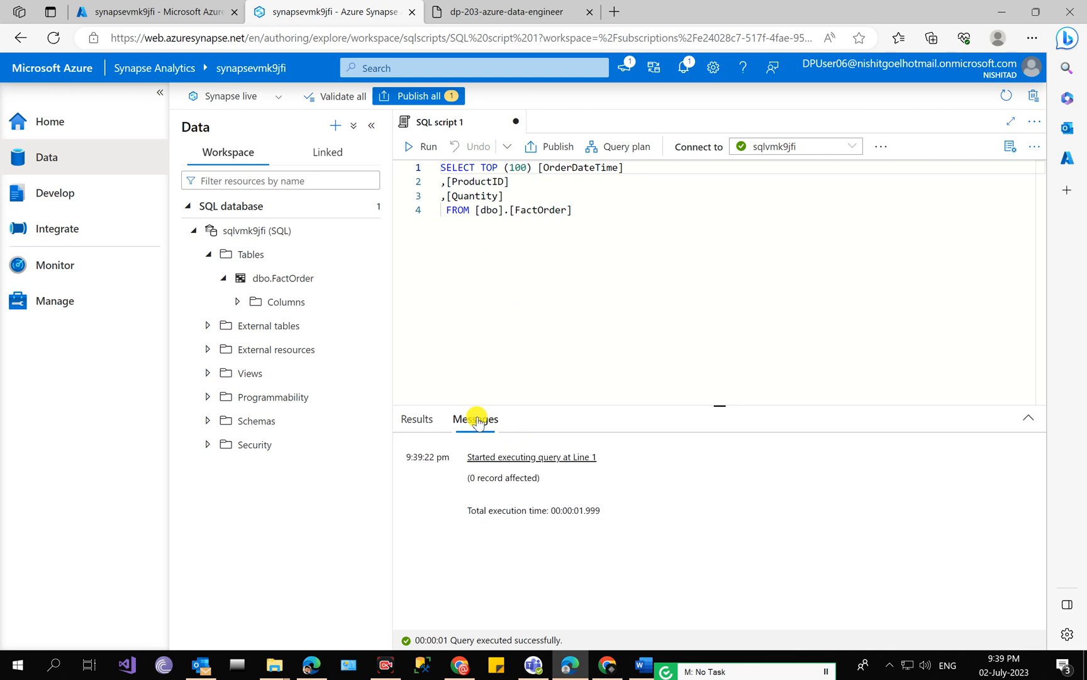
left_click(417, 419)
Step: Generate a second SQL script for the top 100 rows of dbo.FactOrder and run it
left_click(275, 277)
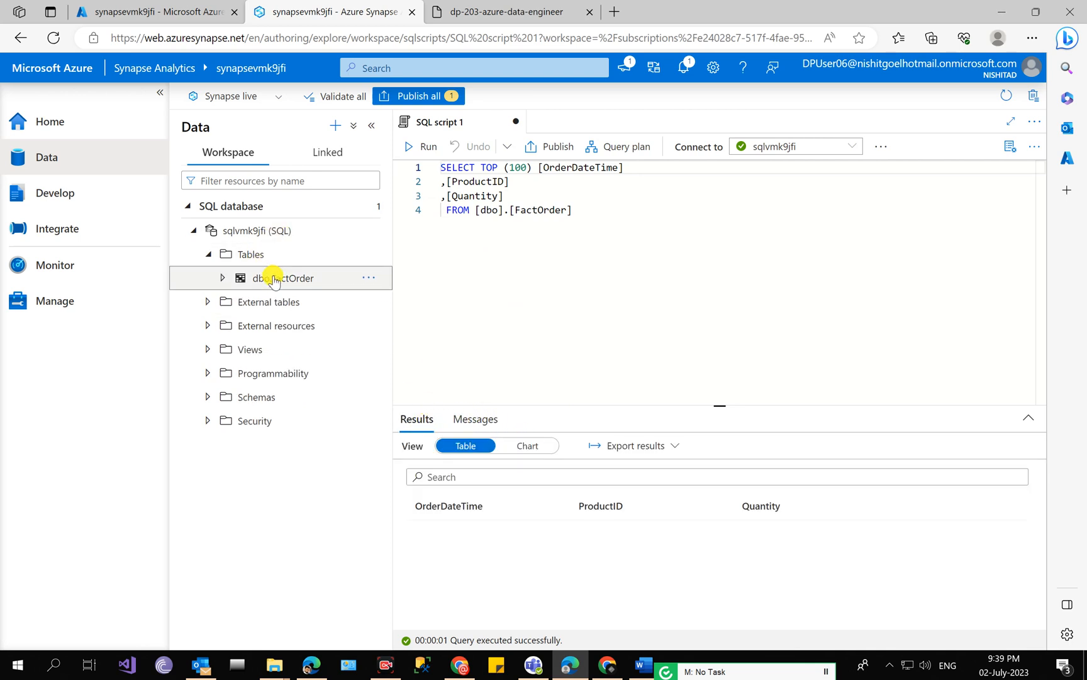
left_click(369, 278)
mouse_move(433, 302)
left_click(518, 307)
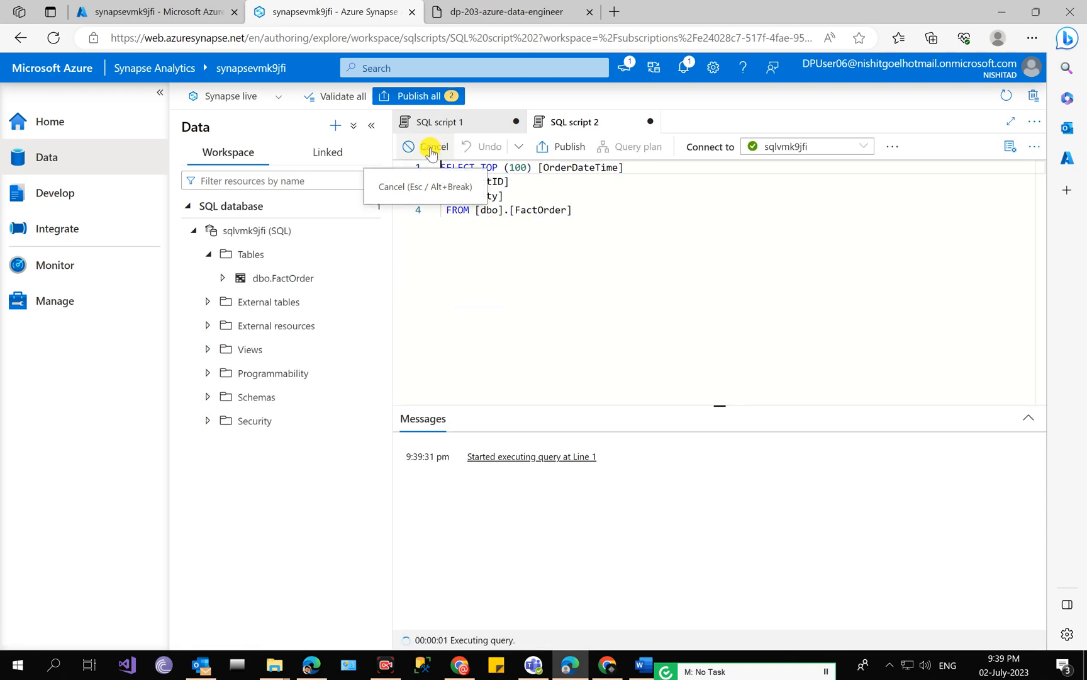
left_click(428, 146)
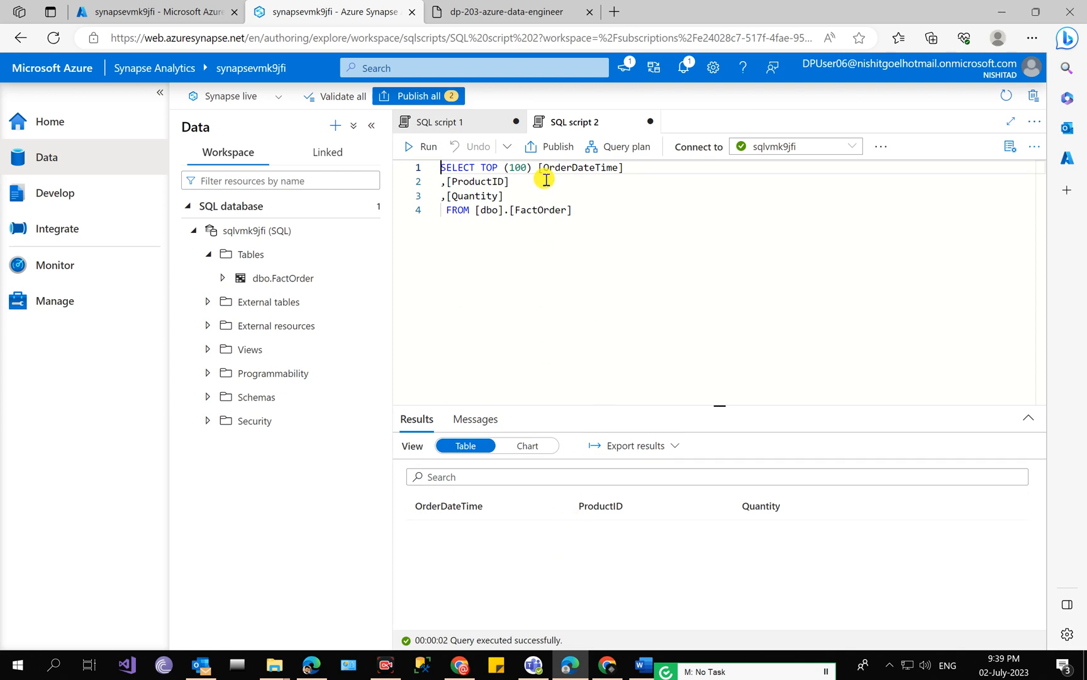
Step: Review the order client's output in Cloud Shell and read the lab instructions for creating the Azure Stream Analytics job
left_click(220, 5)
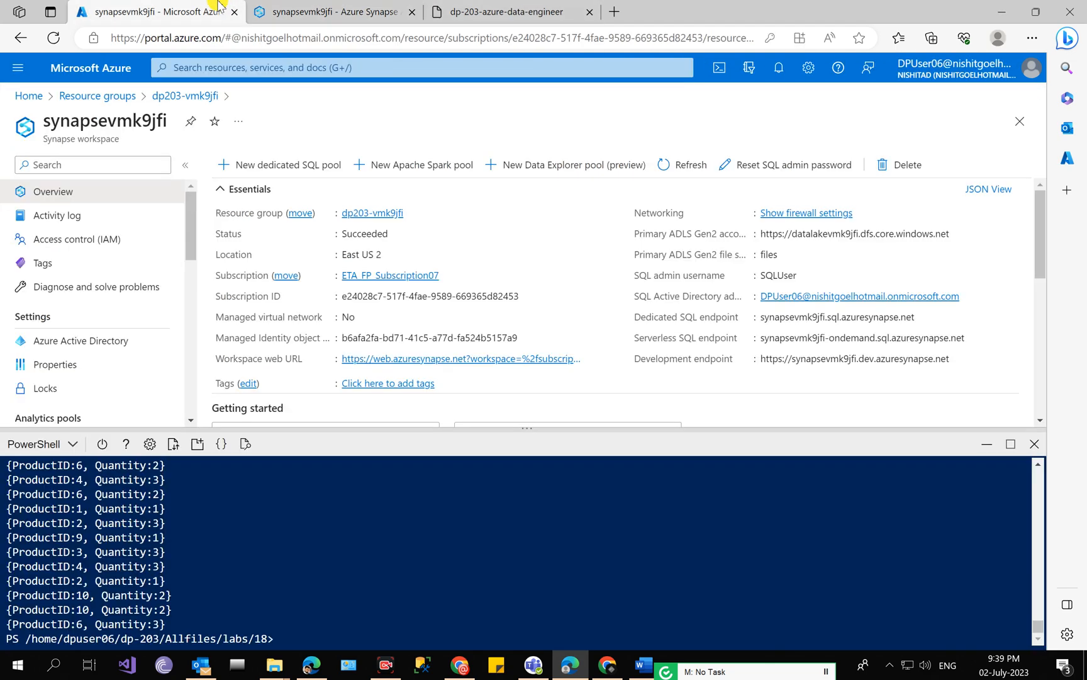
left_click(482, 6)
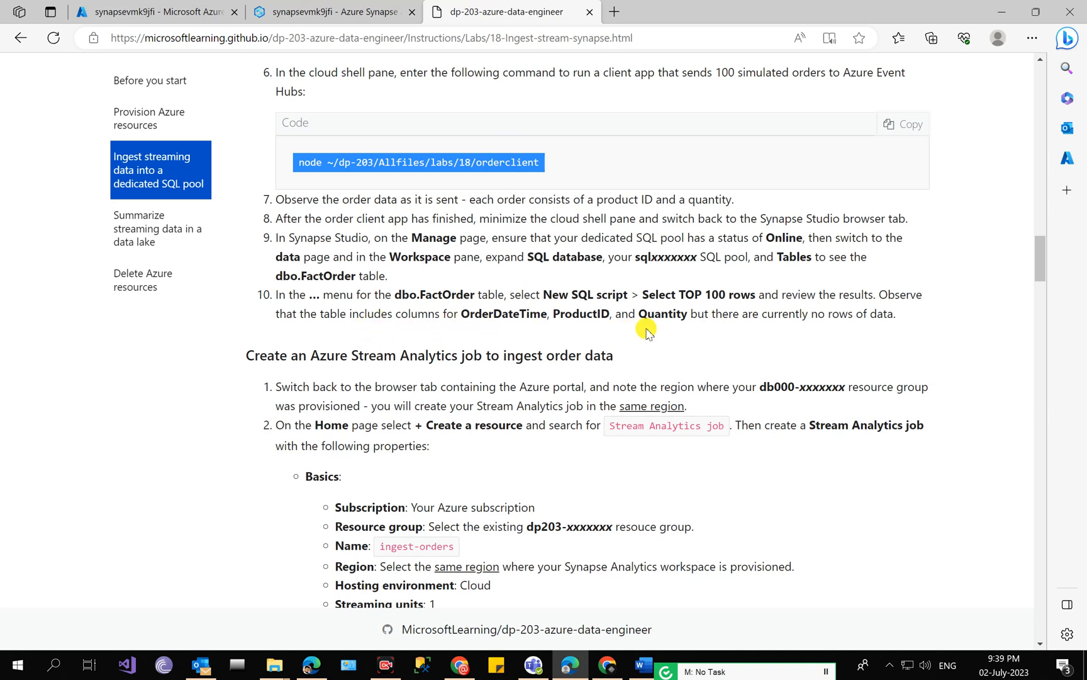
left_click_drag(360, 314, 654, 329)
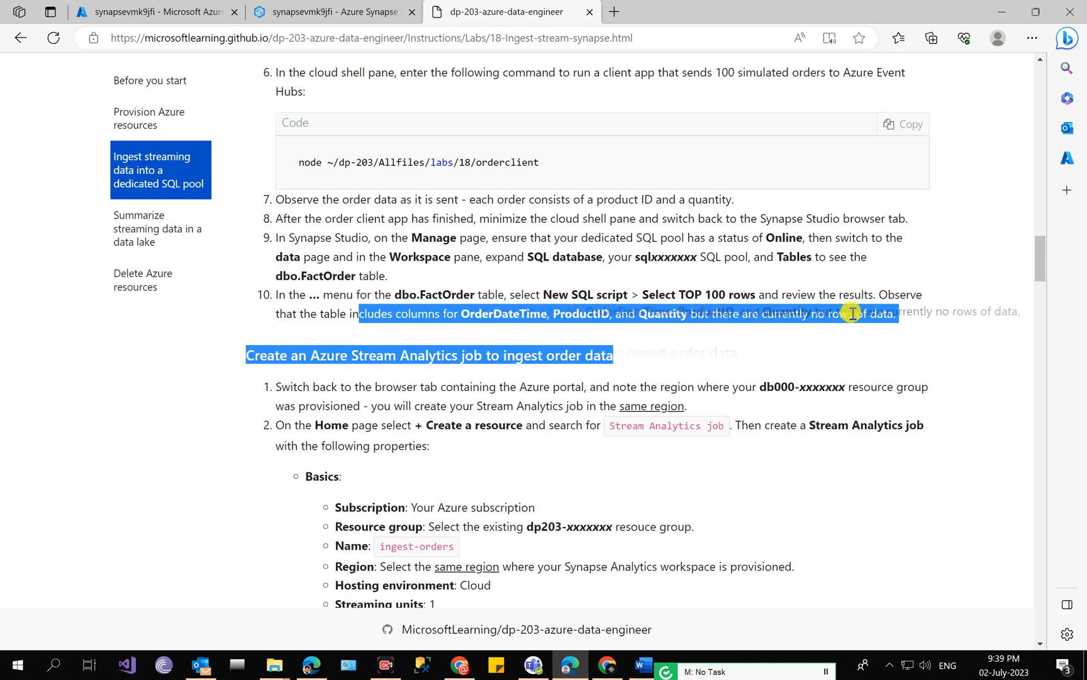
left_click(821, 348)
scroll(555, 471, "down", 2)
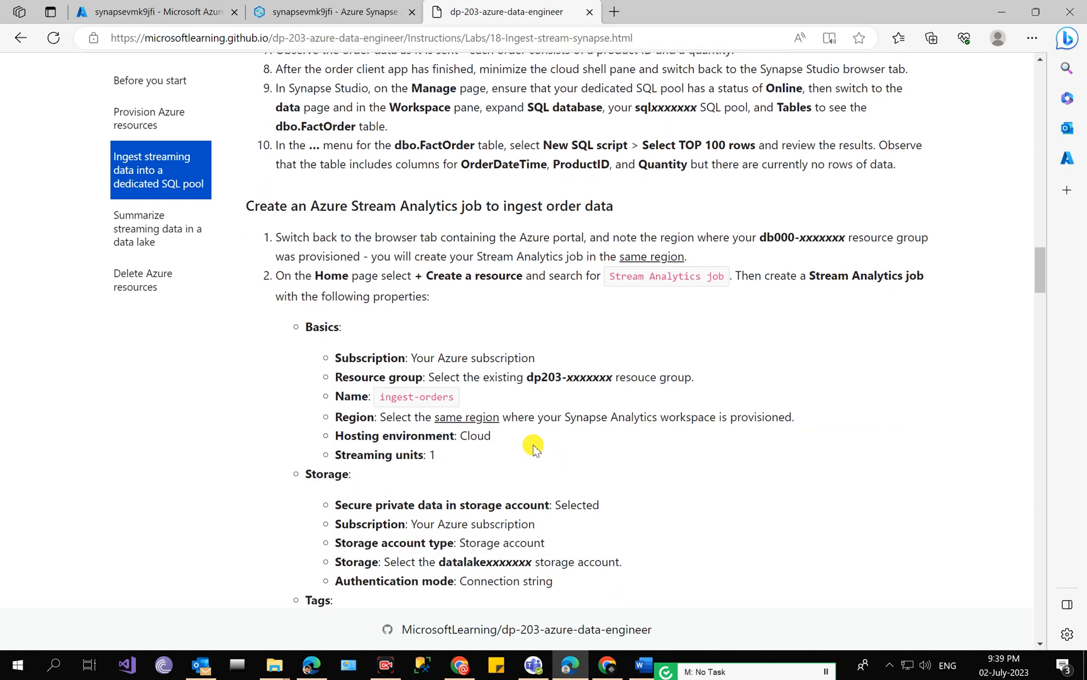
left_click_drag(350, 201, 606, 206)
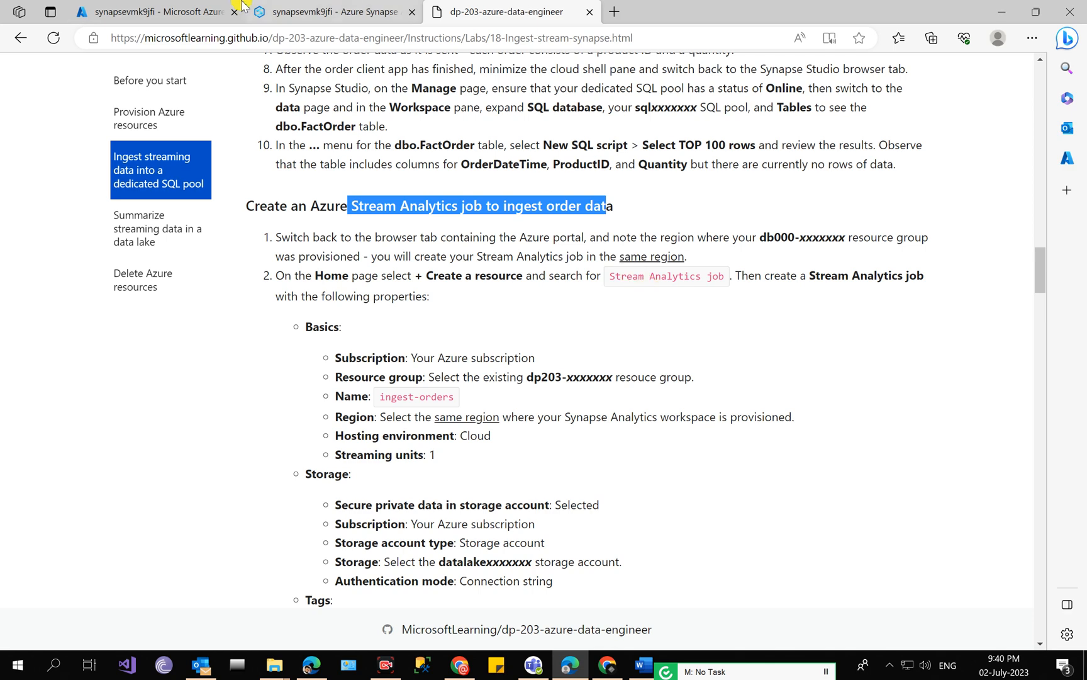
Step: Return to the Azure portal home page, minimize Cloud Shell and open the dp203-vmk9jfi resource group
left_click(157, 11)
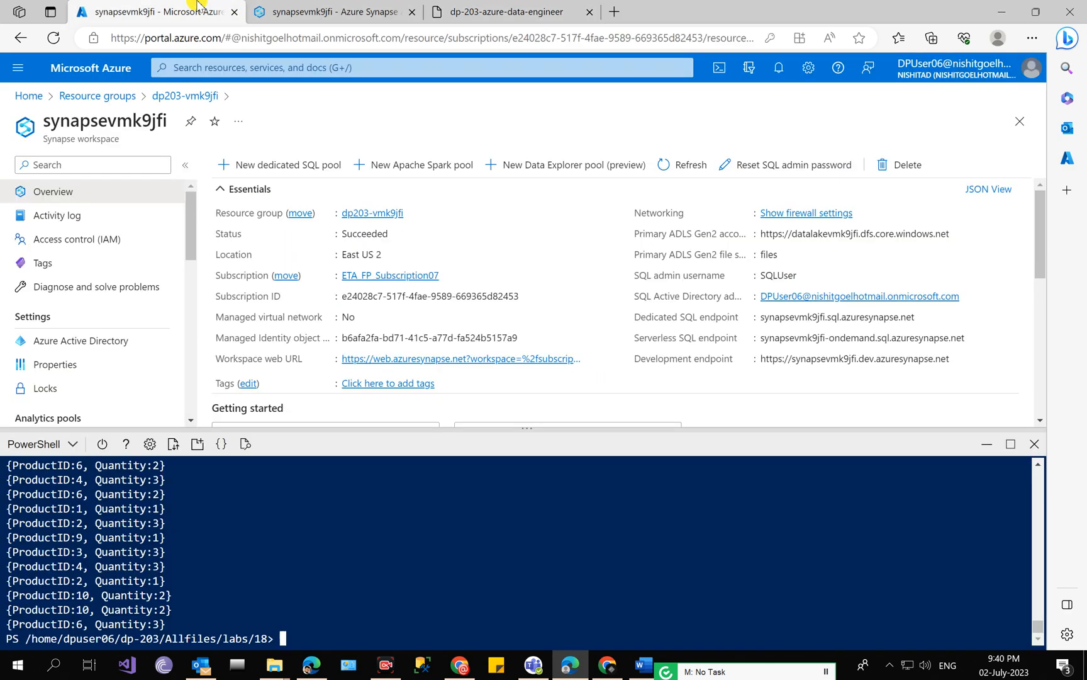
left_click(29, 95)
left_click(986, 440)
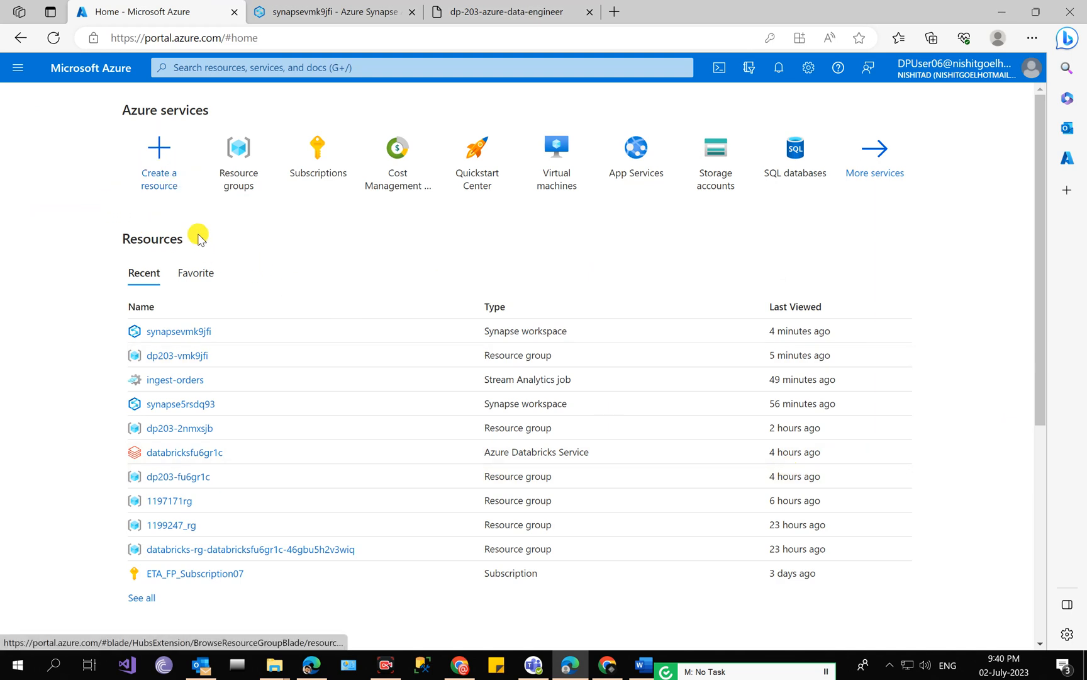
left_click(174, 357)
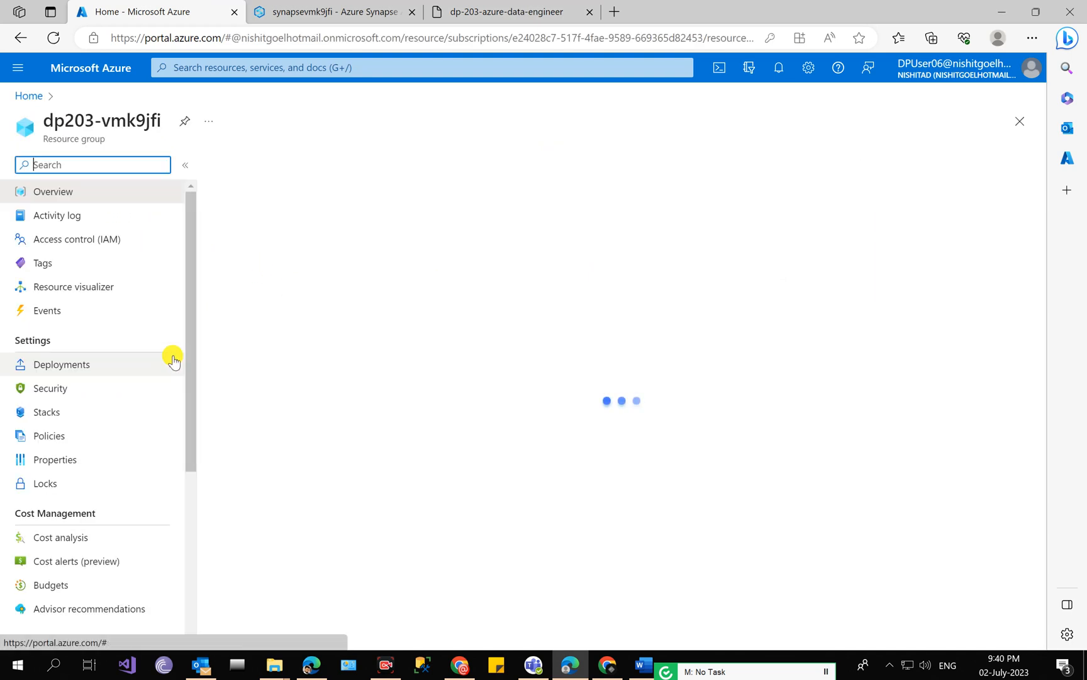
Step: Search the Marketplace for "stream analytics job" from the resource group and start creating Microsoft's Stream Analytics job
left_click(245, 166)
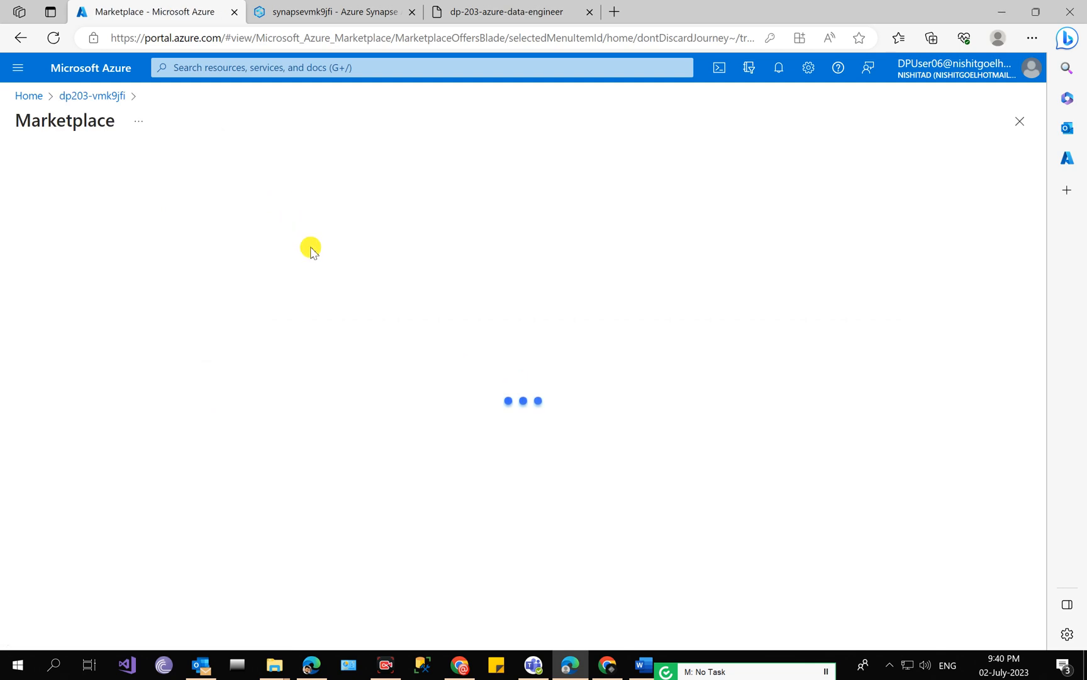
type("str")
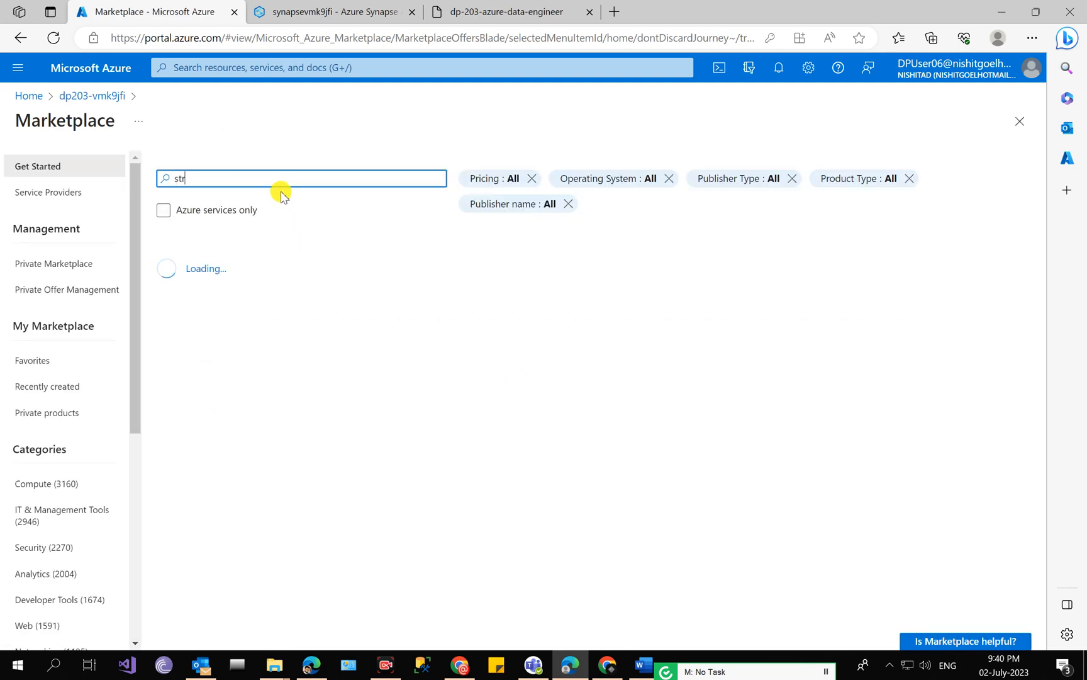
type("ea")
left_click(252, 200)
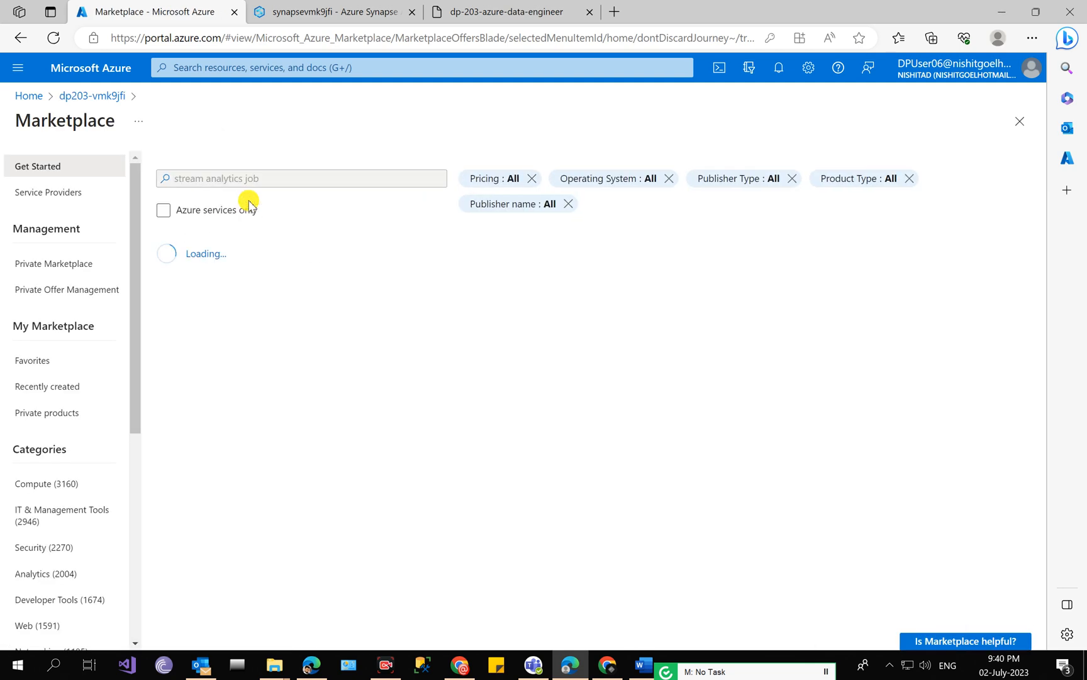
left_click(189, 493)
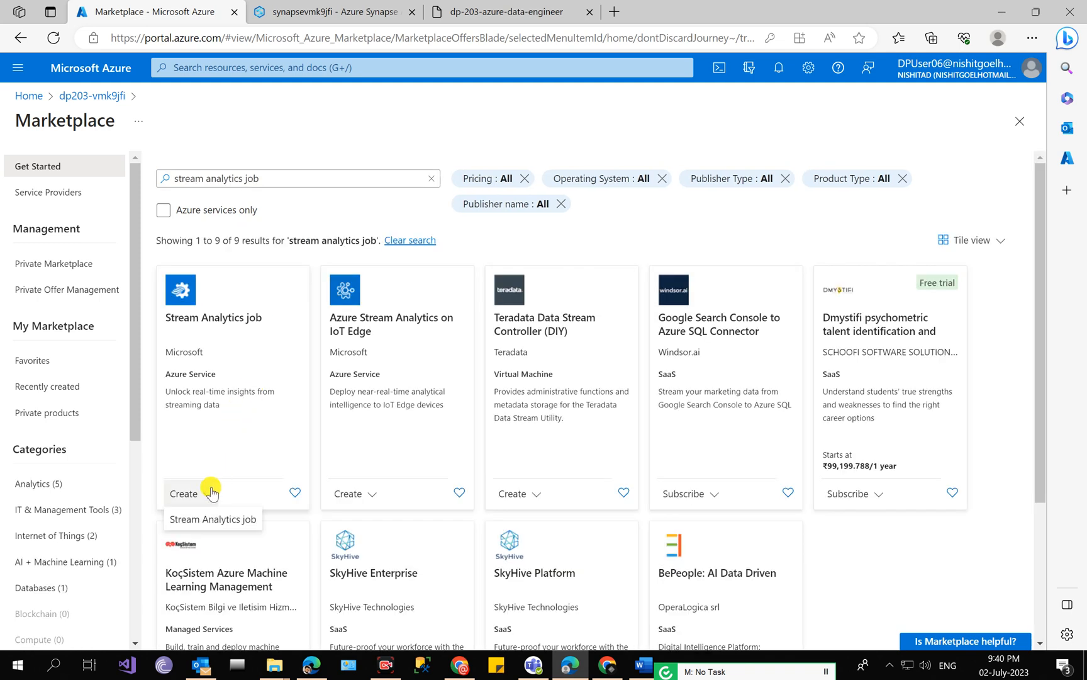
left_click(196, 517)
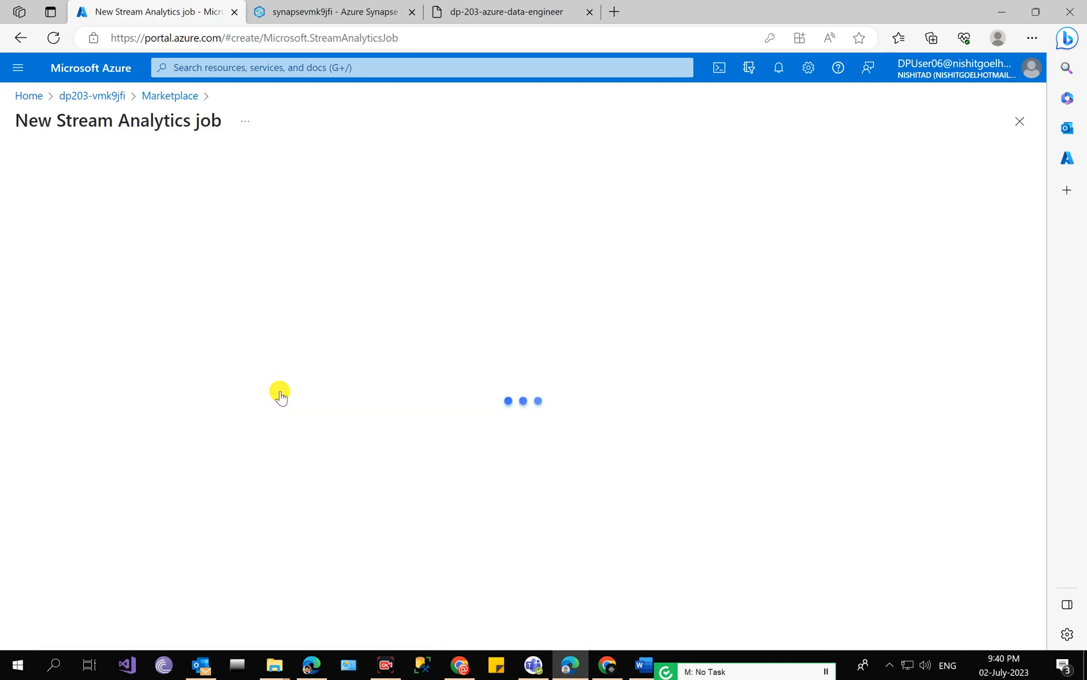
Step: Copy the job name ingest-orders from the lab instructions and enter it as the new Stream Analytics job's name
scroll(380, 408, "down", 2)
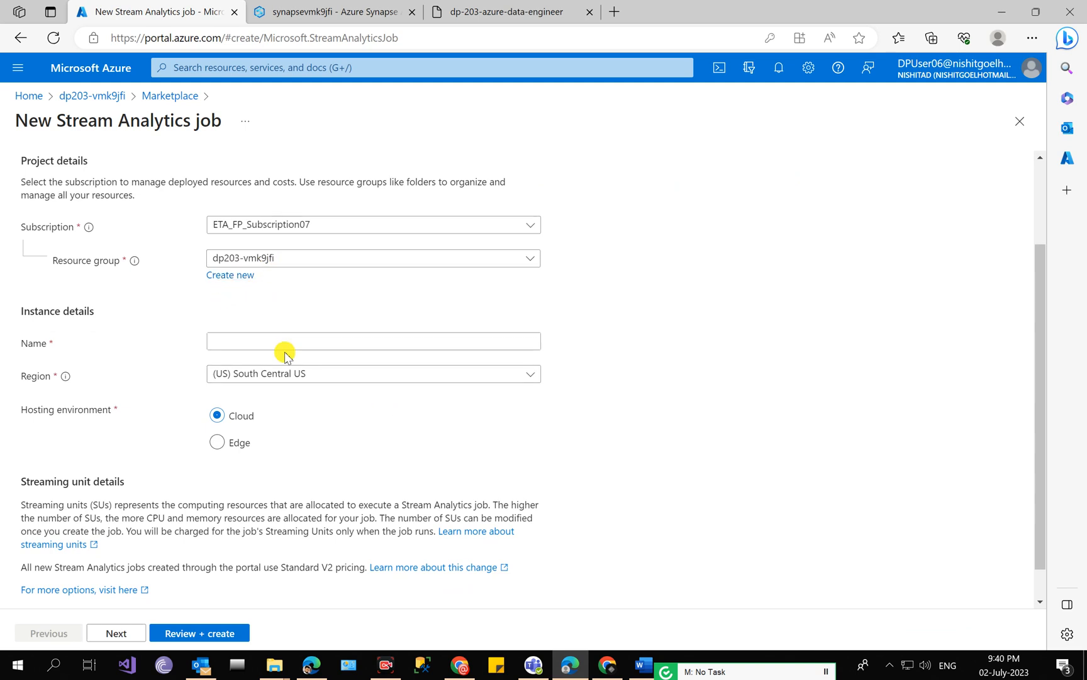
left_click(442, 10)
left_click_drag(454, 396, 380, 398)
key("ctrl+c")
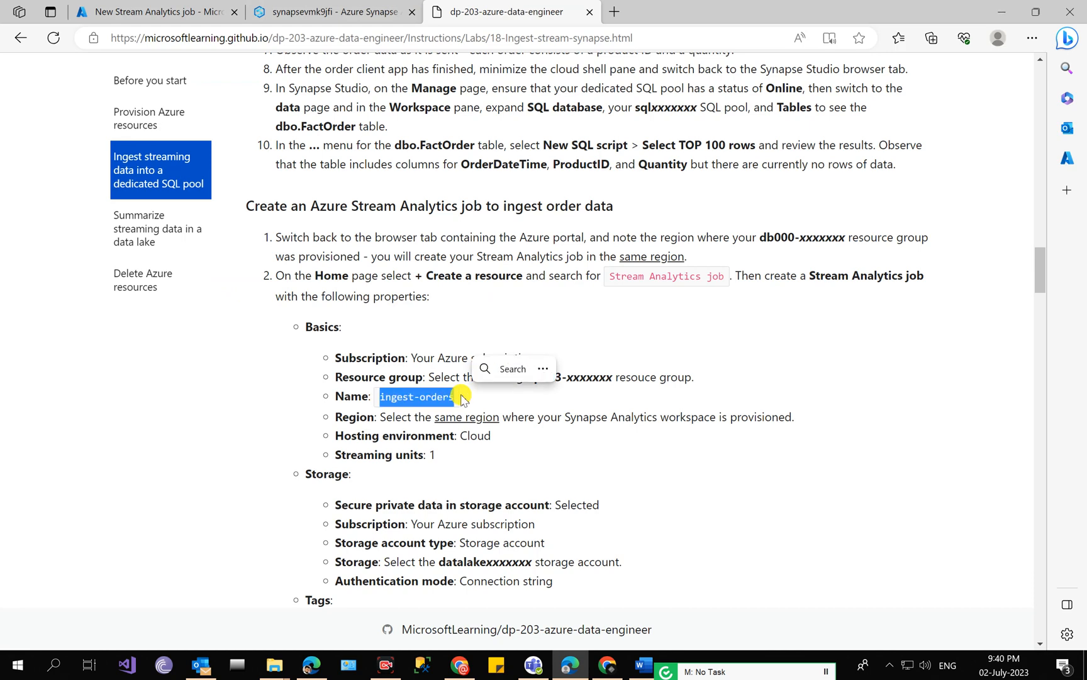
left_click(202, 9)
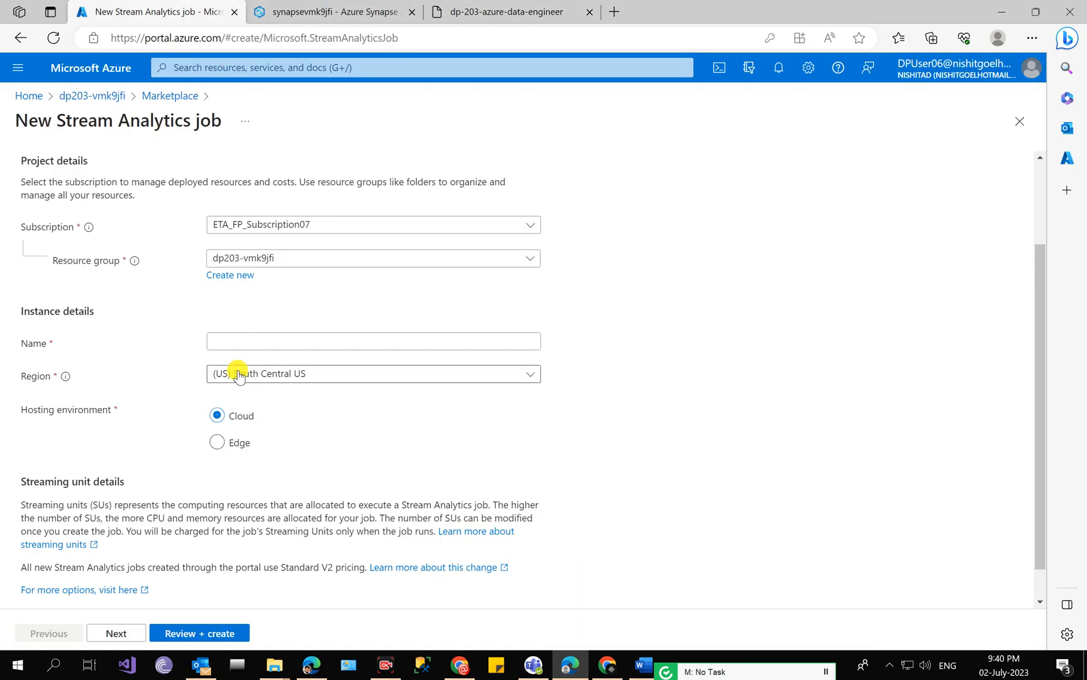
left_click(241, 343)
key("ctrl+v")
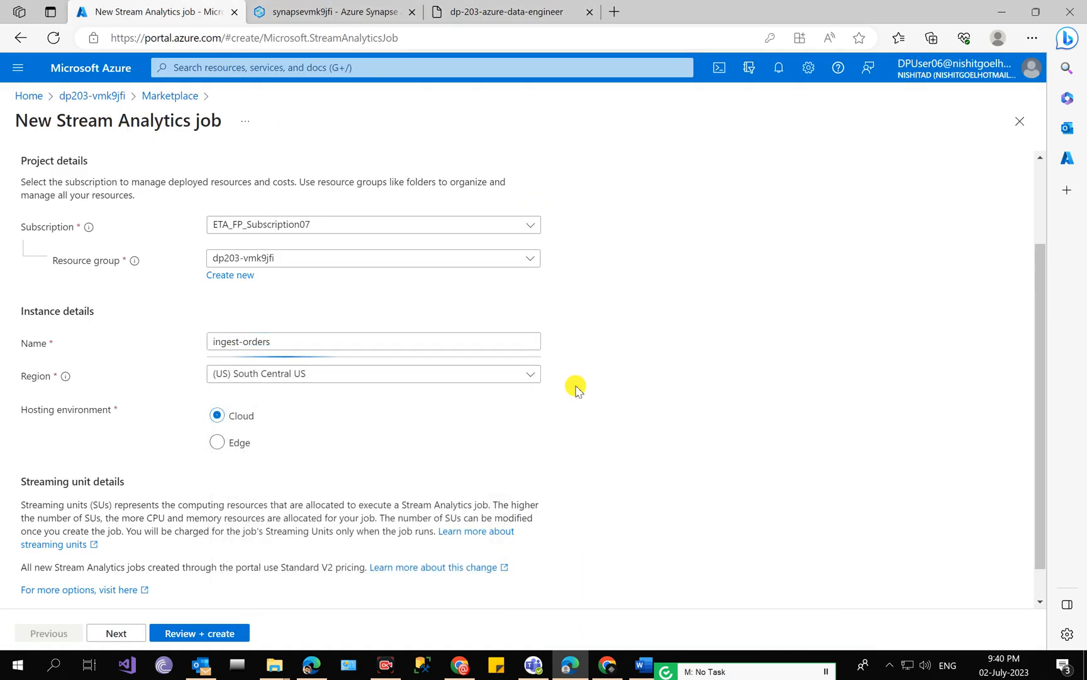
Step: Open the dp203-vmk9jfi resource group in a separate browser tab and check the location of its resources
left_click(334, 12)
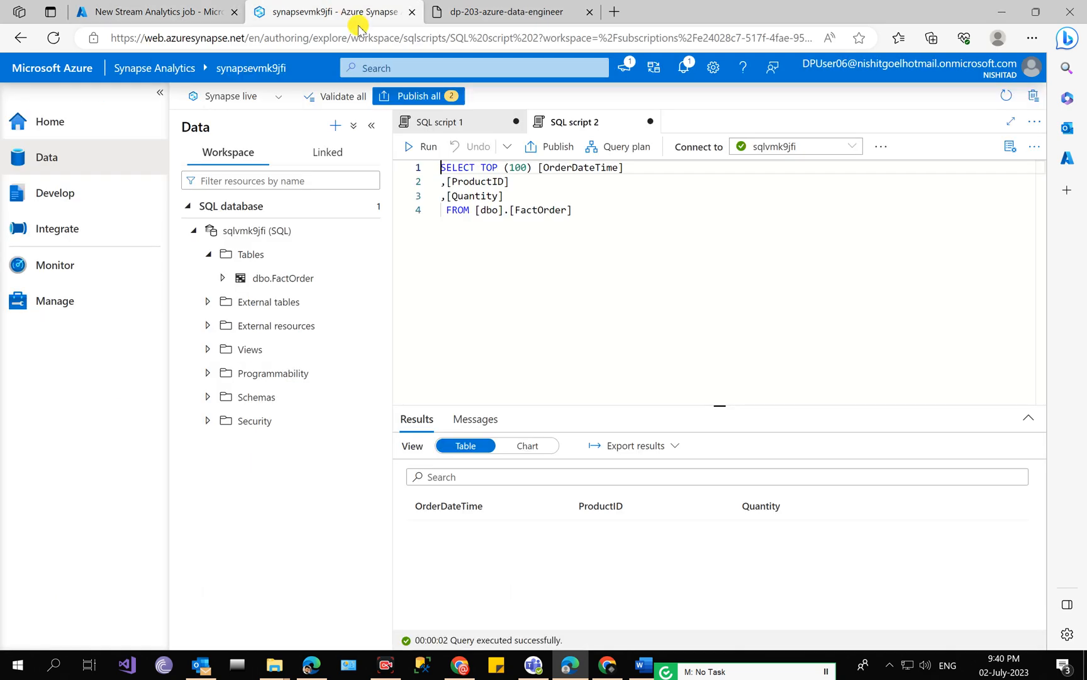
left_click(511, 8)
left_click(337, 7)
left_click(183, 10)
right_click(106, 100)
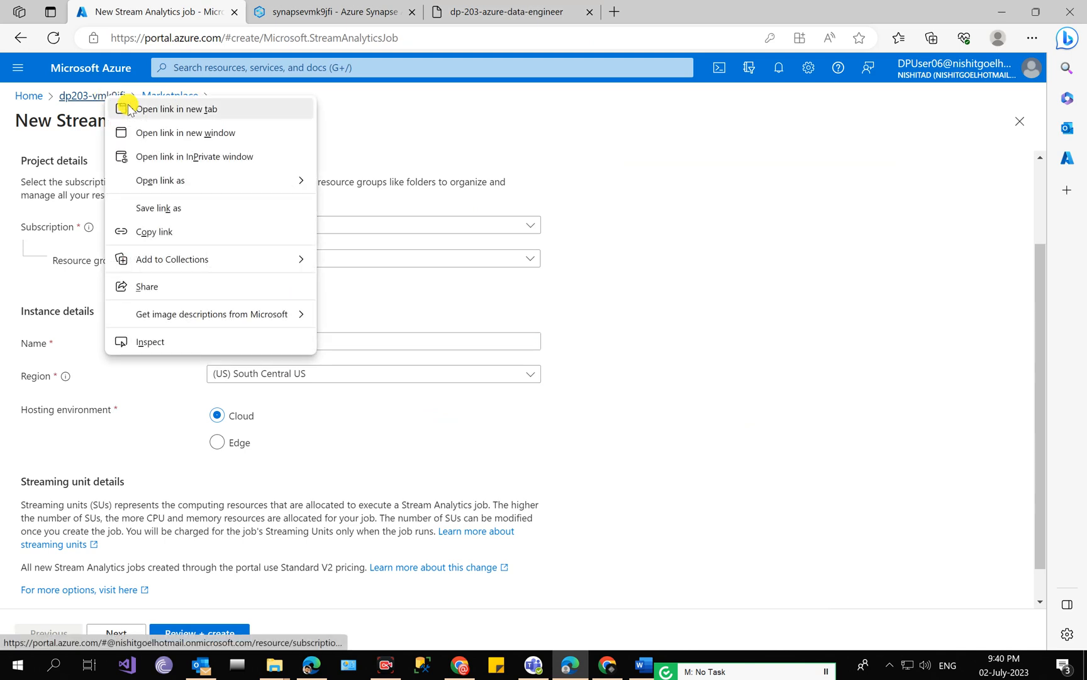
left_click(138, 107)
left_click(315, 10)
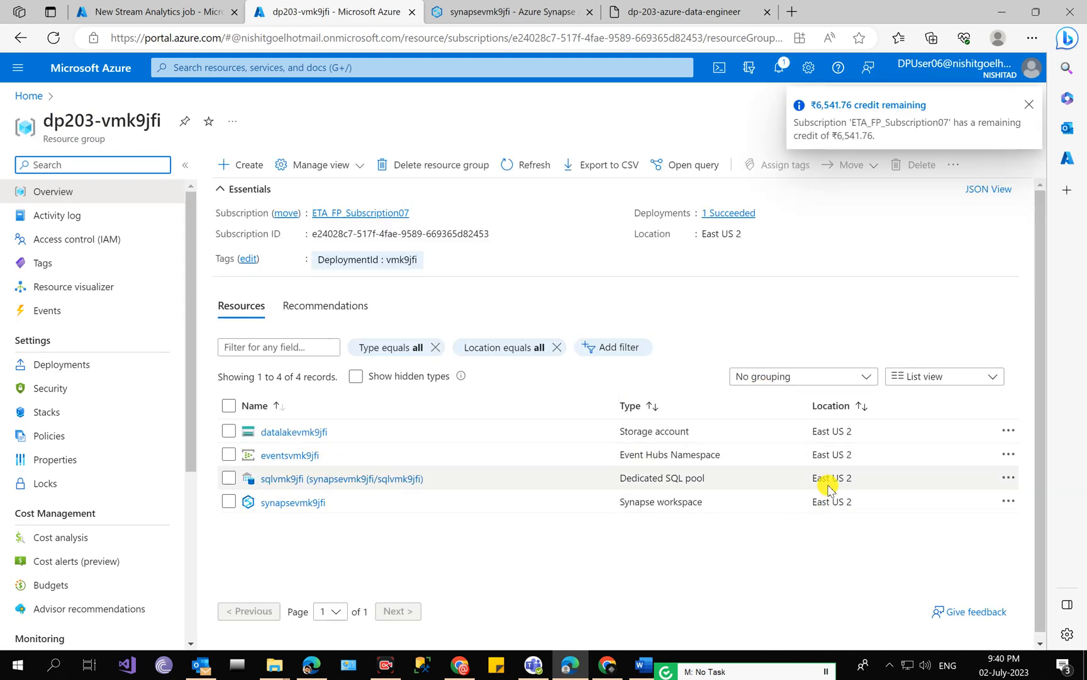
Step: Set the new Stream Analytics job's region to (US) East US 2 and check its streaming units
left_click(217, 12)
left_click(364, 374)
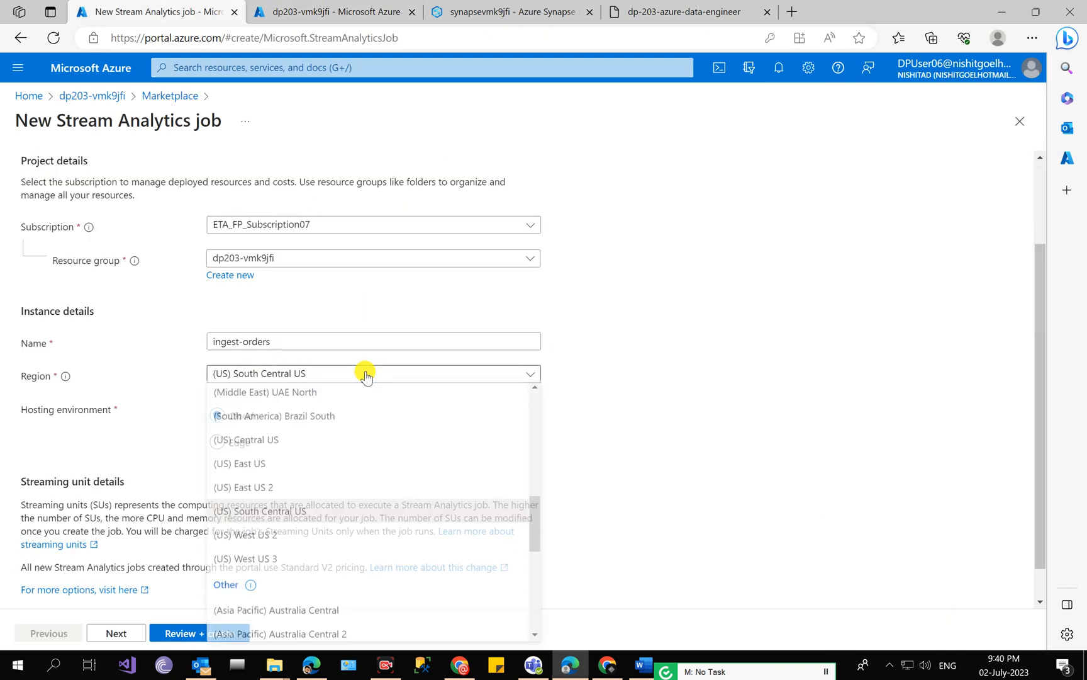
left_click(322, 497)
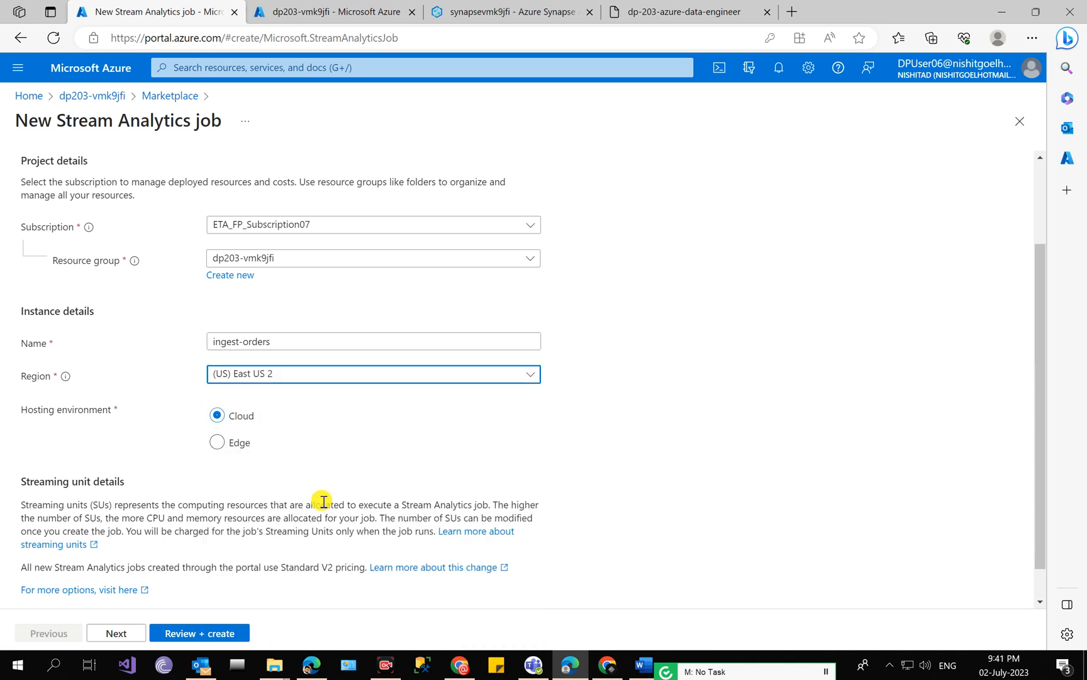
scroll(645, 531, "down", 1)
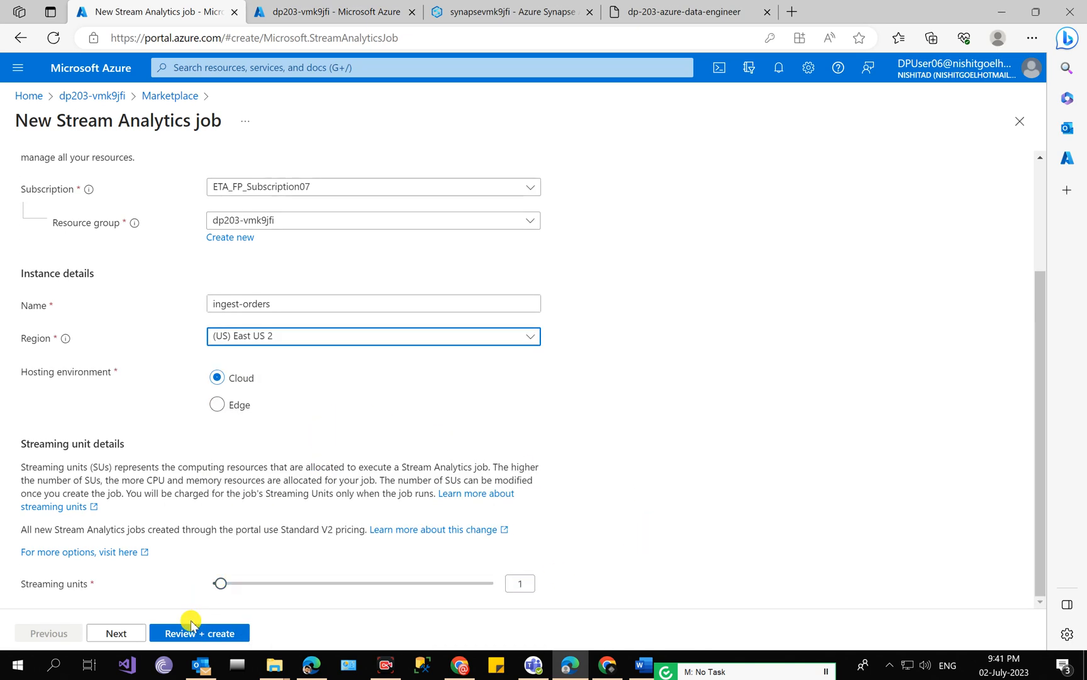
Step: Add the datalakevmk9jfi storage account to the Stream Analytics job, then review and create the job
left_click(111, 632)
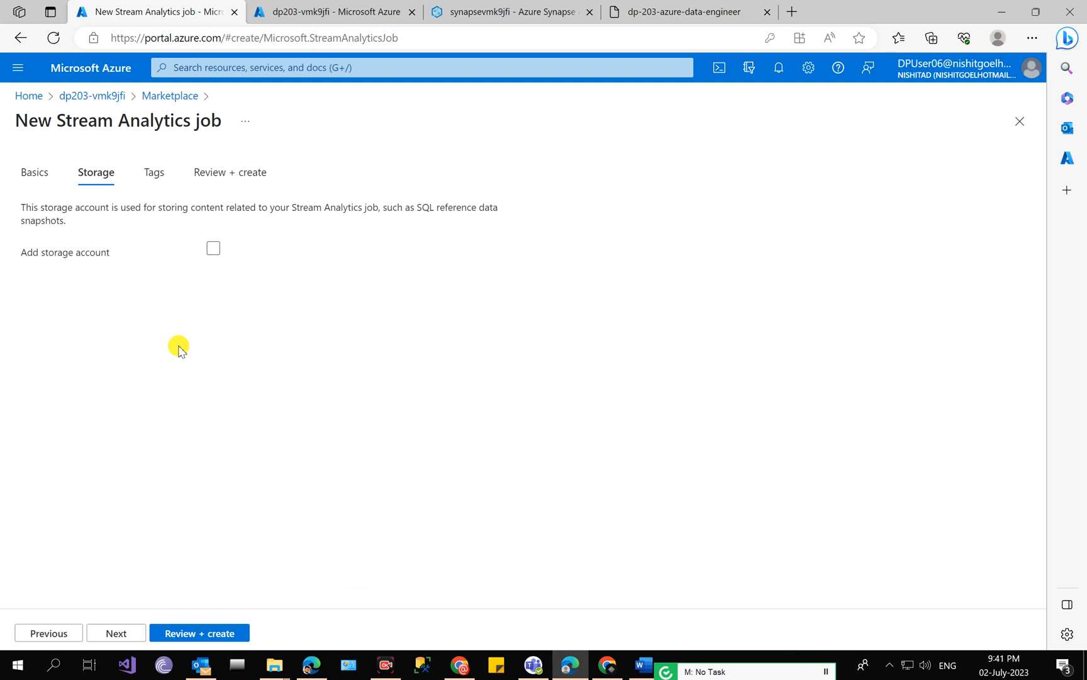
left_click(212, 250)
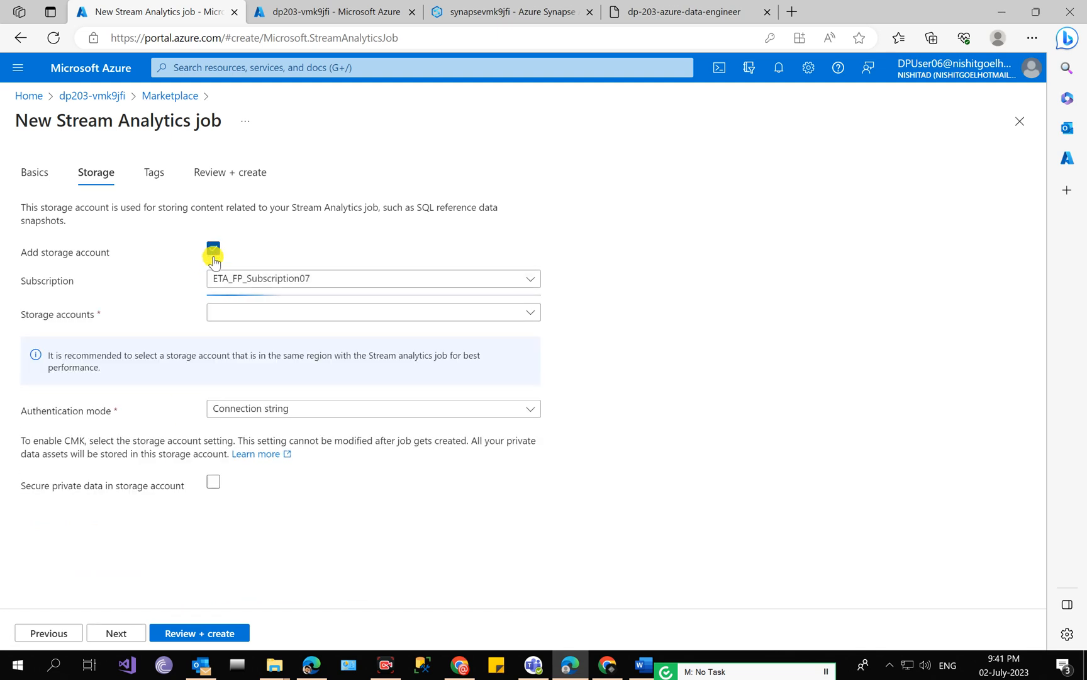
left_click(286, 311)
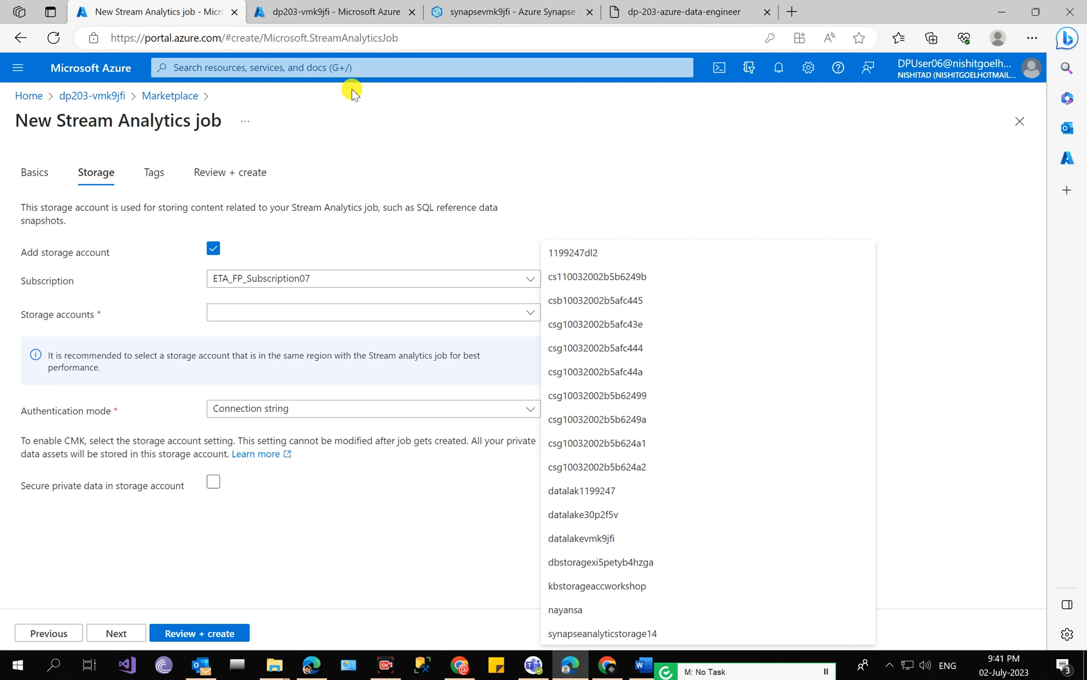
left_click(352, 5)
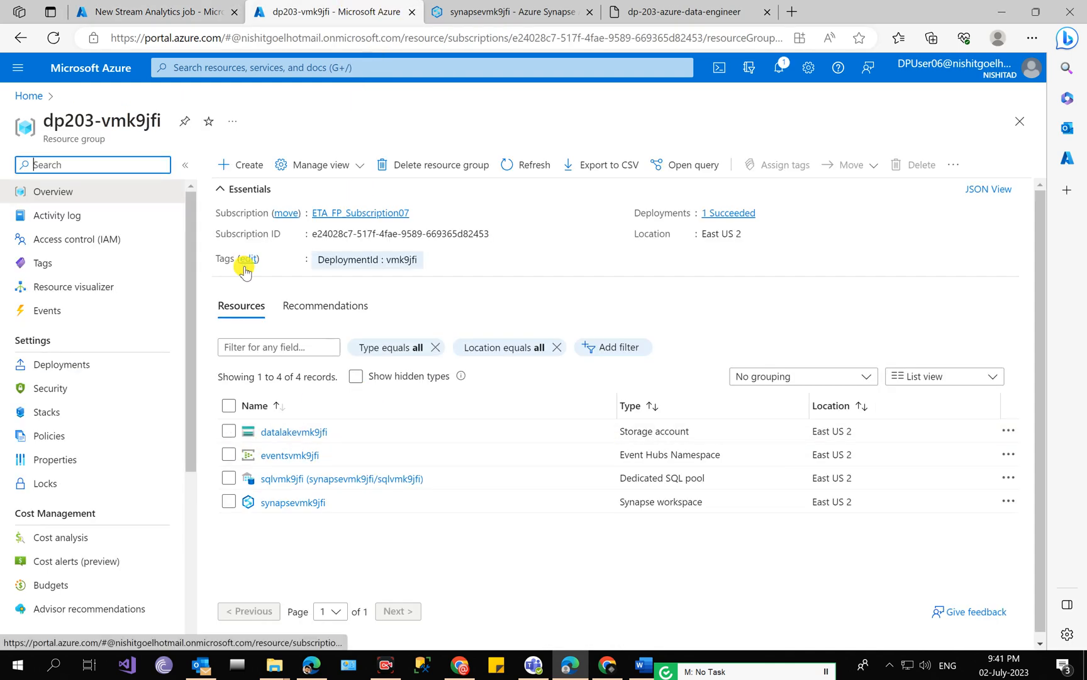
left_click(136, 11)
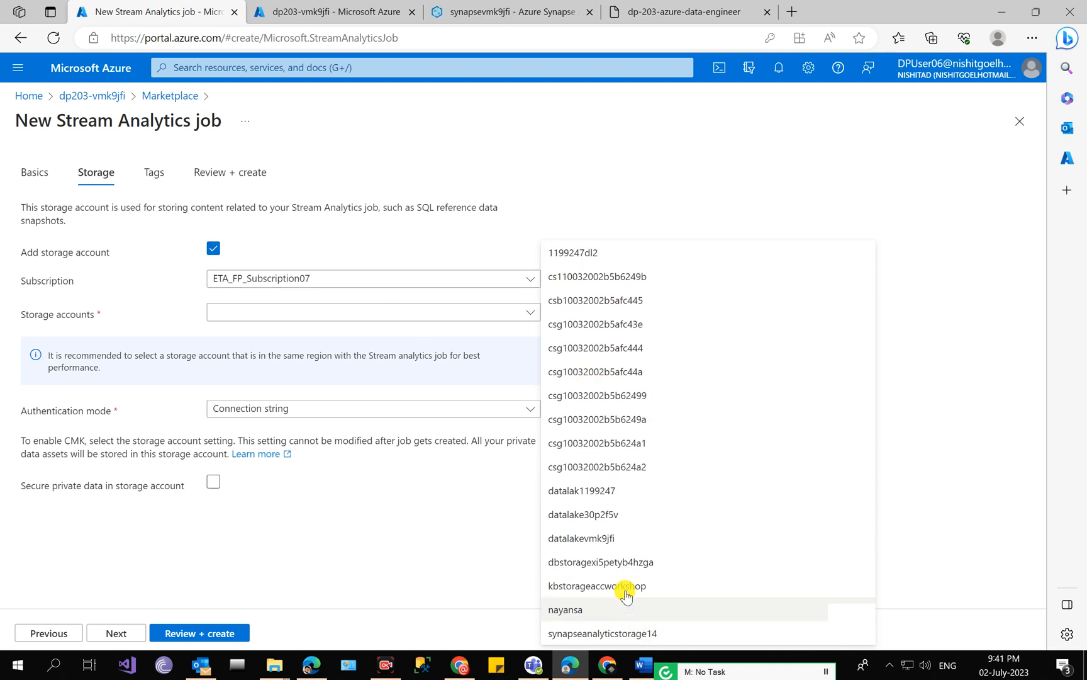
left_click(615, 546)
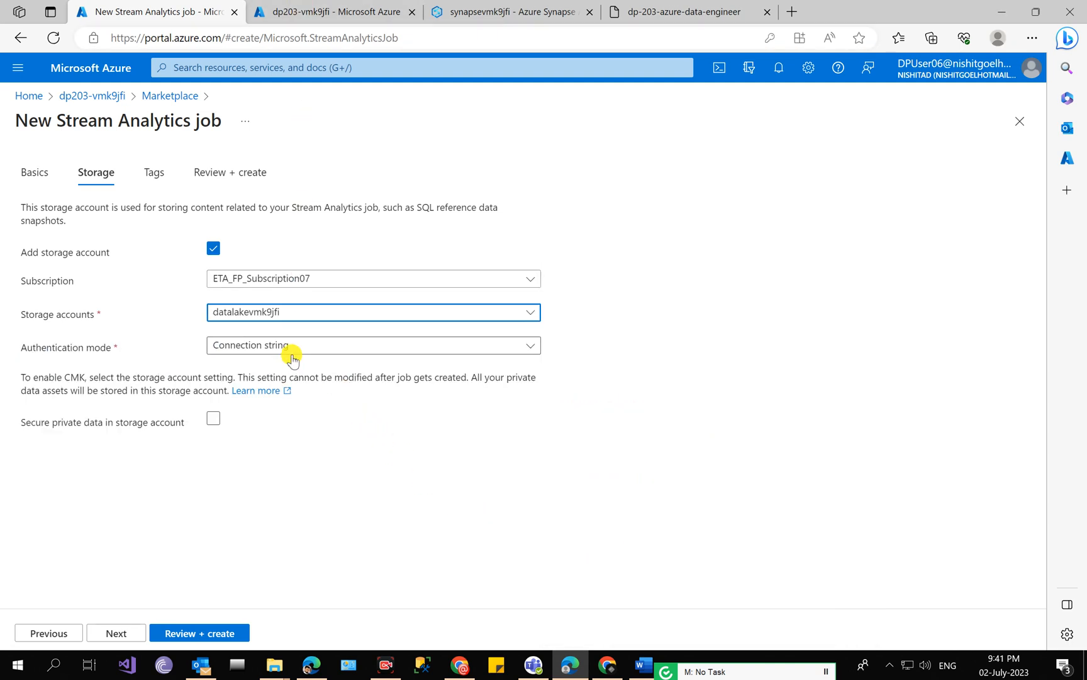
left_click(221, 631)
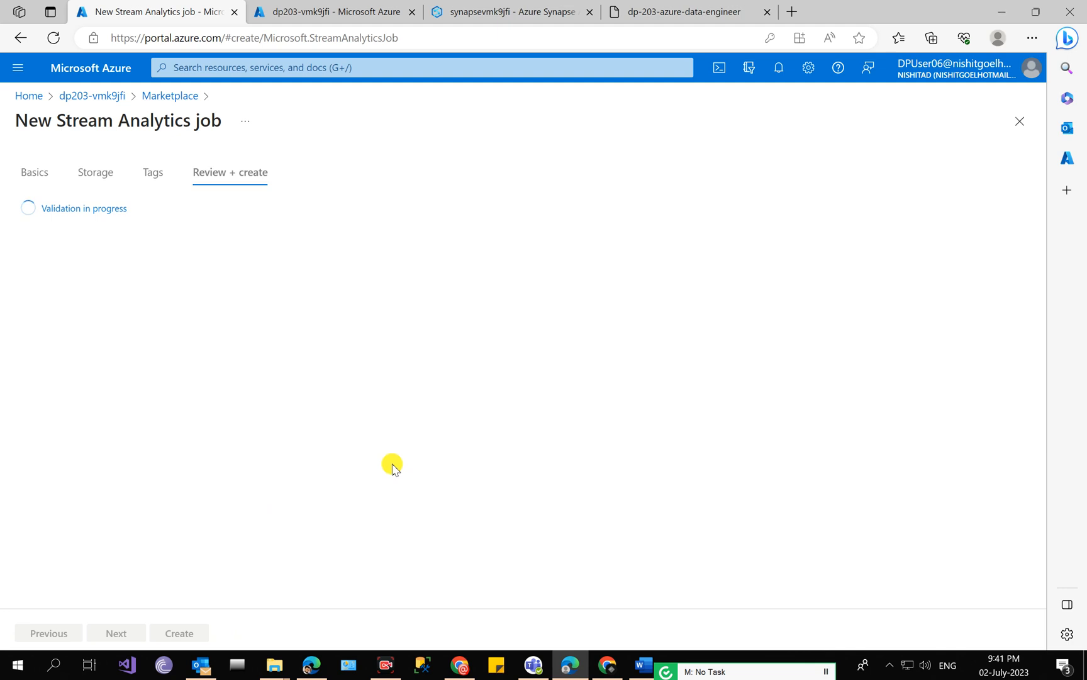
left_click(171, 631)
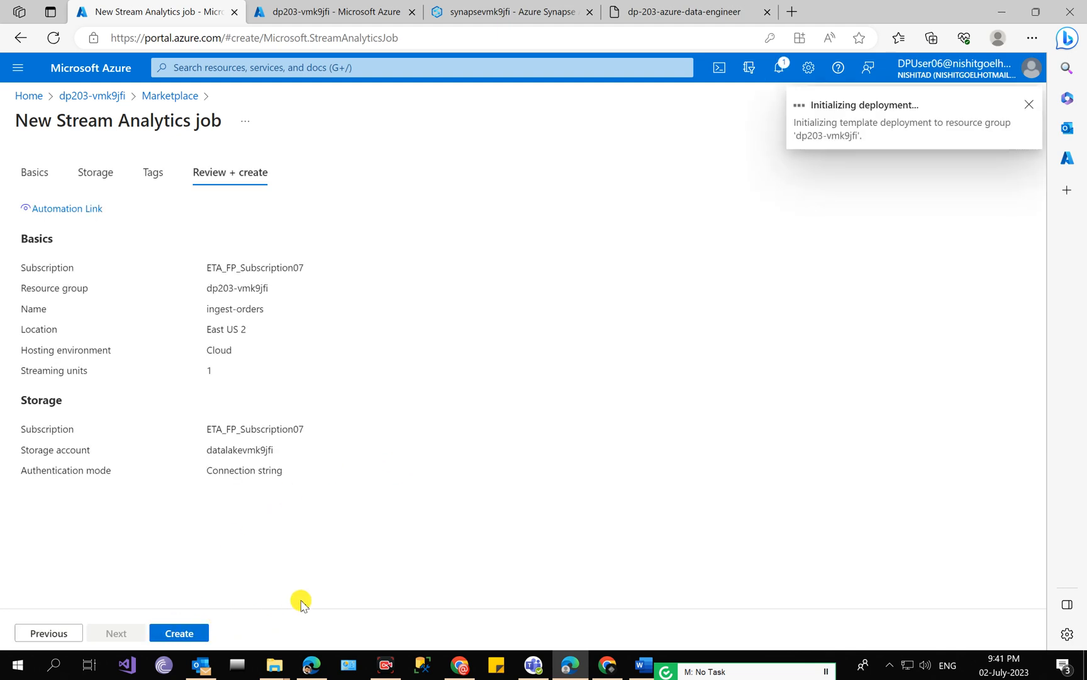
Step: Read the lab instructions for creating the input for the event data stream
left_click(515, 8)
left_click(637, 6)
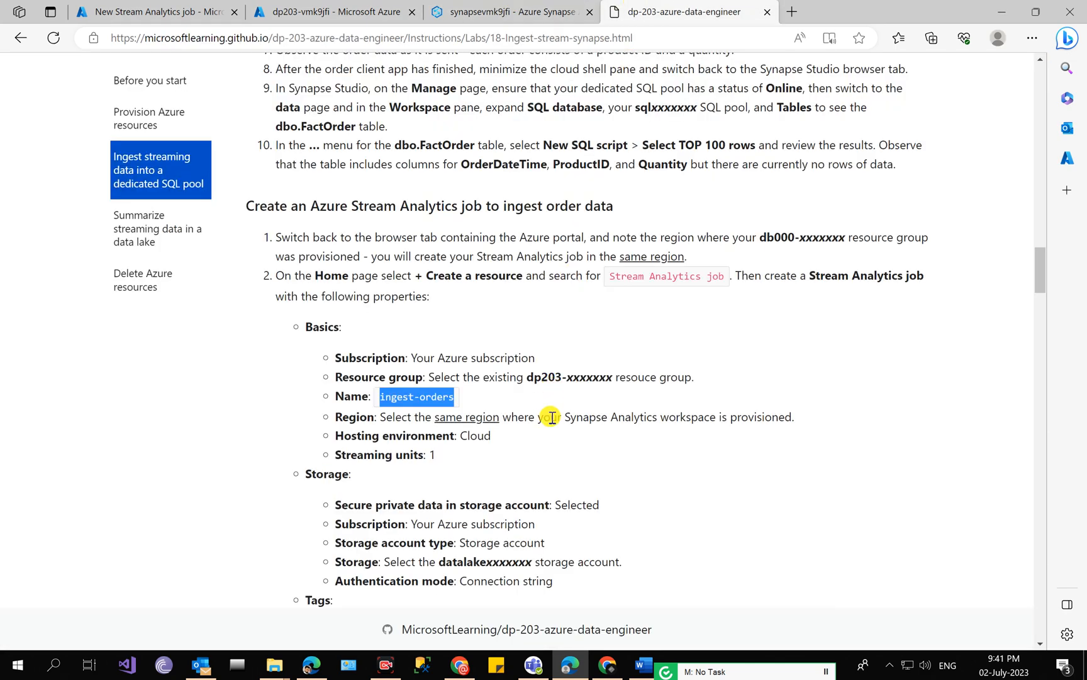
scroll(549, 430, "down", 5)
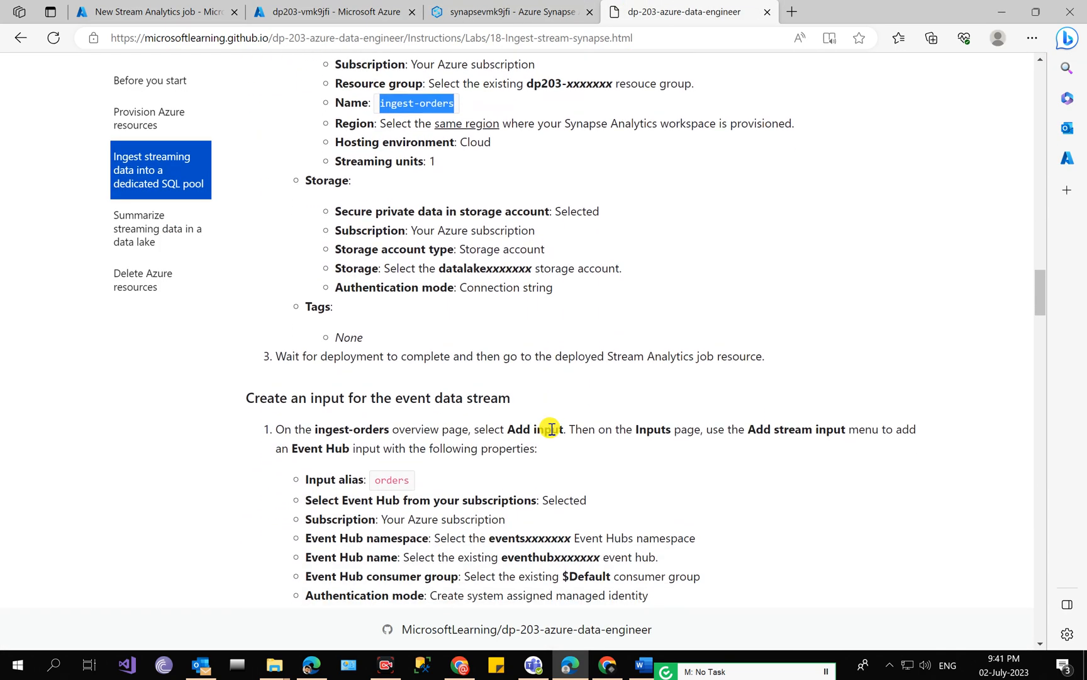
scroll(551, 429, "down", 3)
scroll(552, 423, "down", 3)
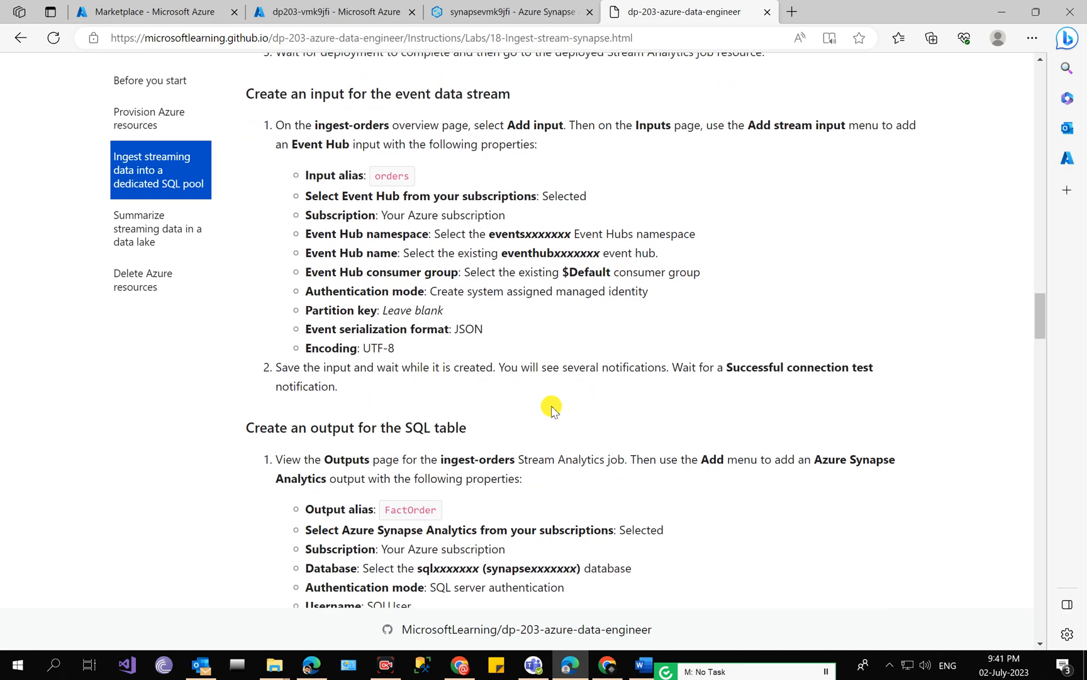
scroll(374, 270, "up", 3)
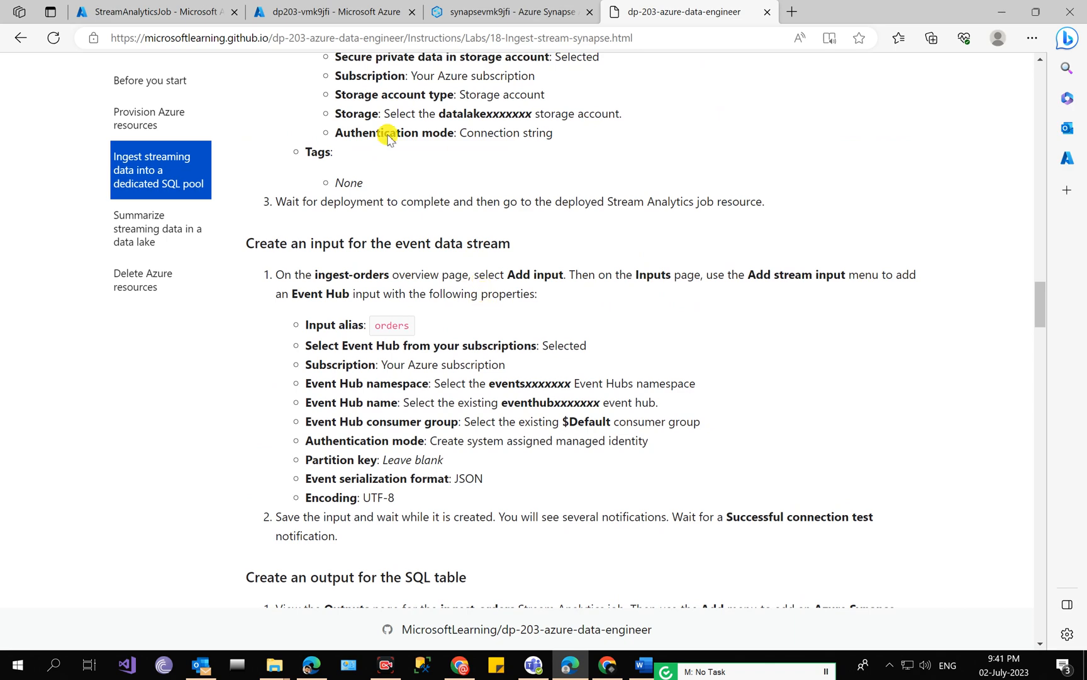
Step: Go to the deployed ingest-orders job and start adding an Event Hub input
left_click(157, 12)
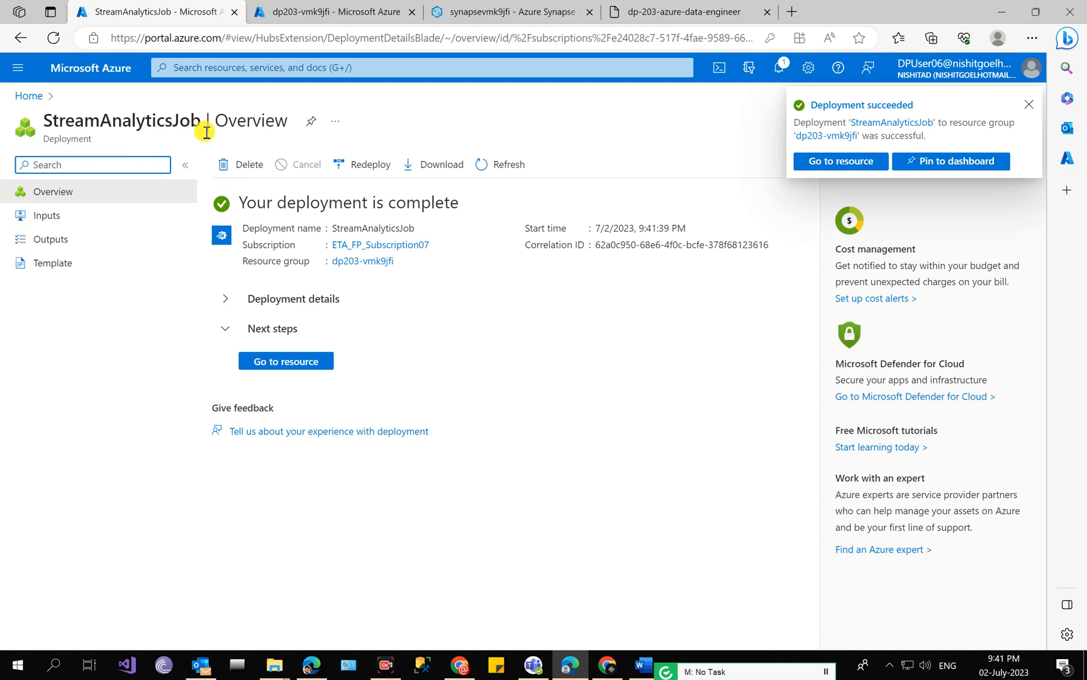
left_click(306, 357)
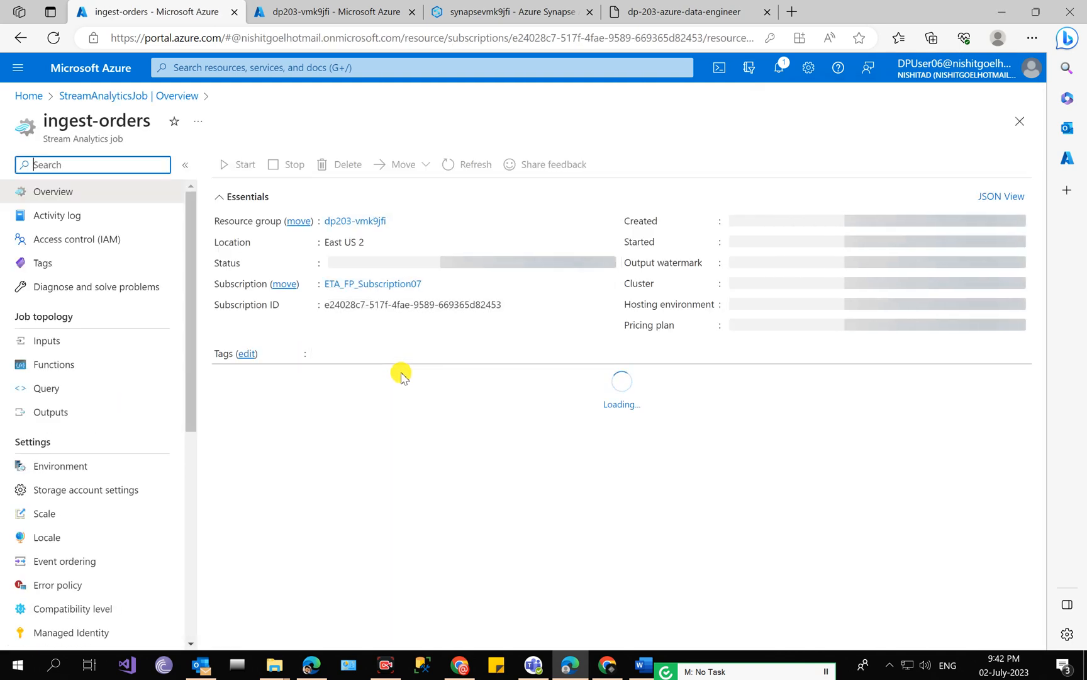
left_click(74, 348)
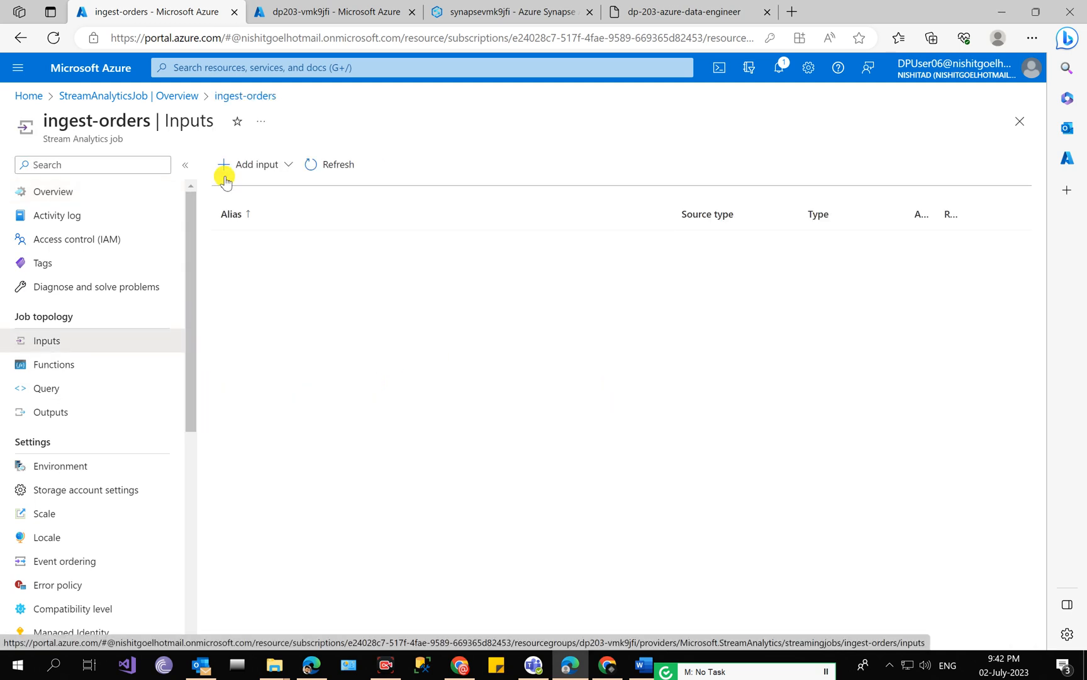
left_click(242, 173)
left_click(267, 244)
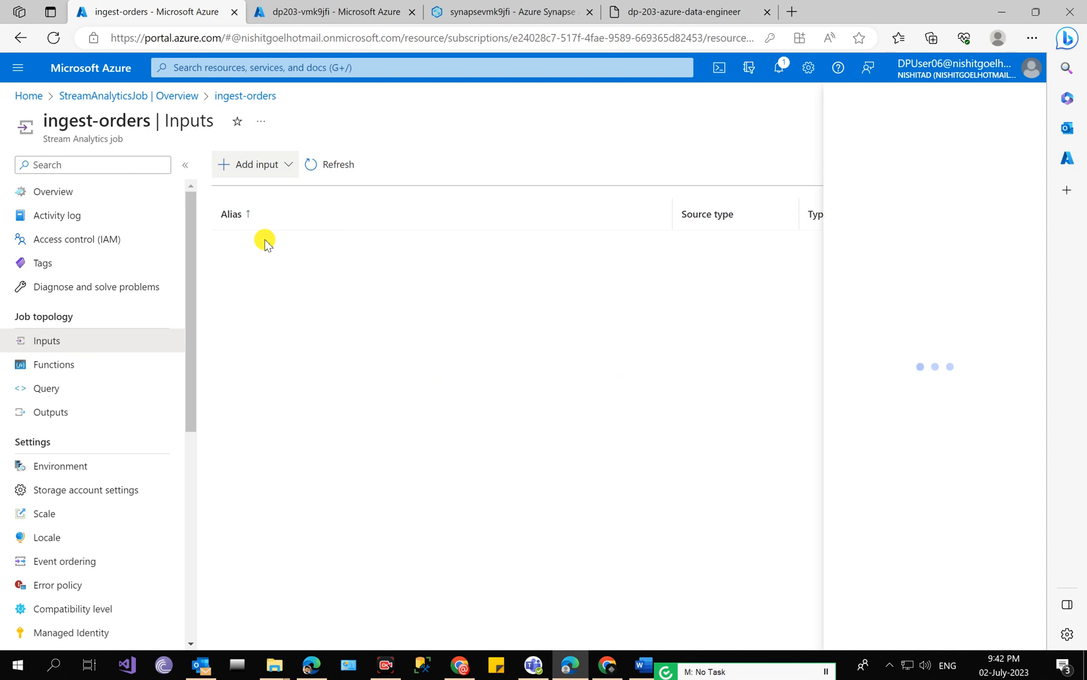
Step: Move the lab instructions tab beside the portal tab and copy orders from it into the Event Hub input's alias
left_click(326, 10)
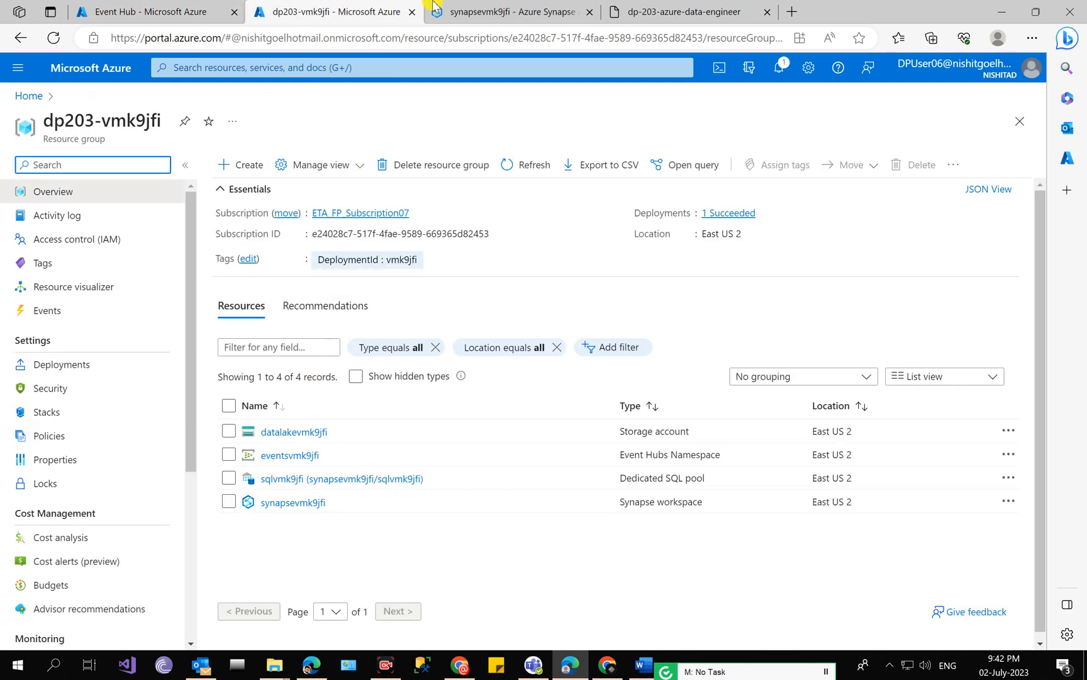
left_click_drag(682, 12, 362, 6)
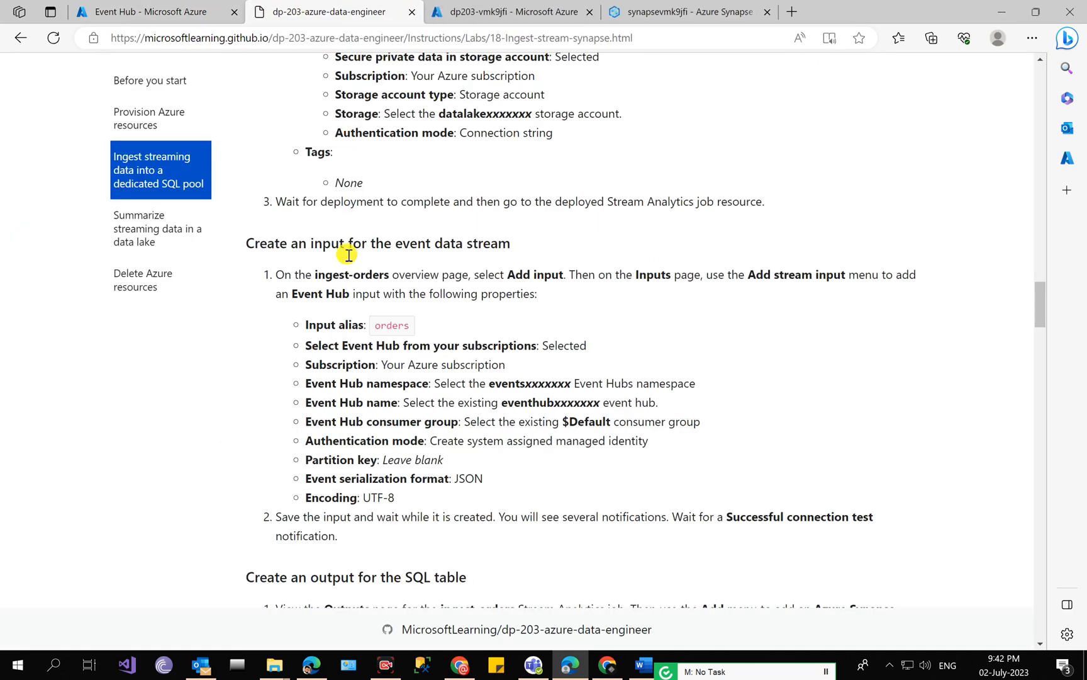
double_click(386, 324)
key("ctrl+c")
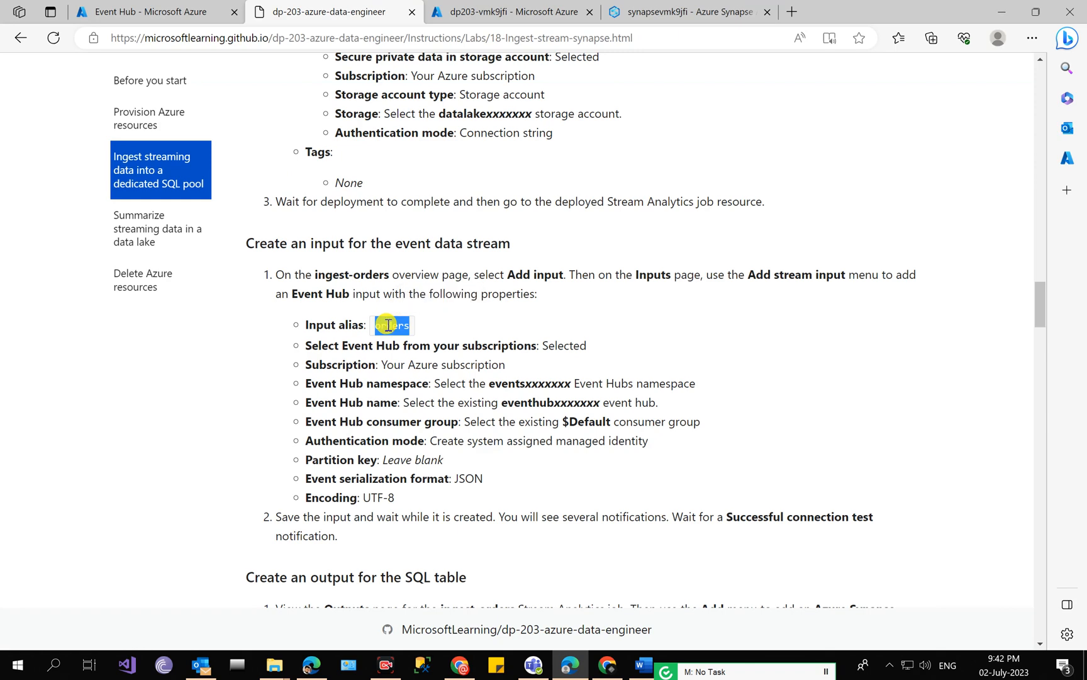
left_click(195, 13)
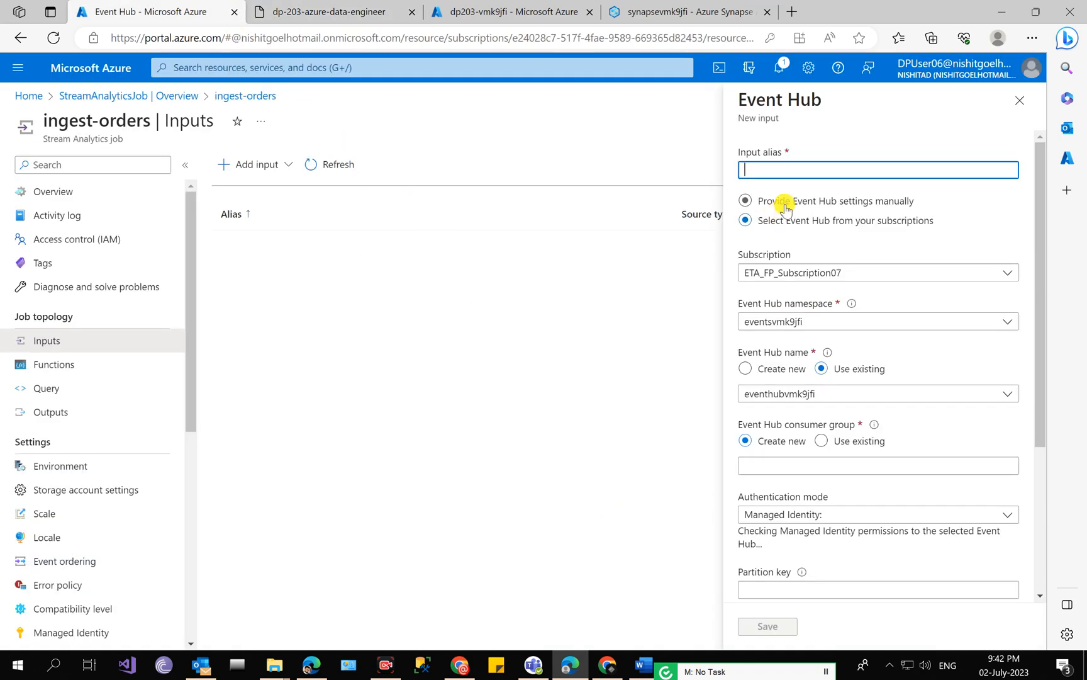
key("ctrl+v")
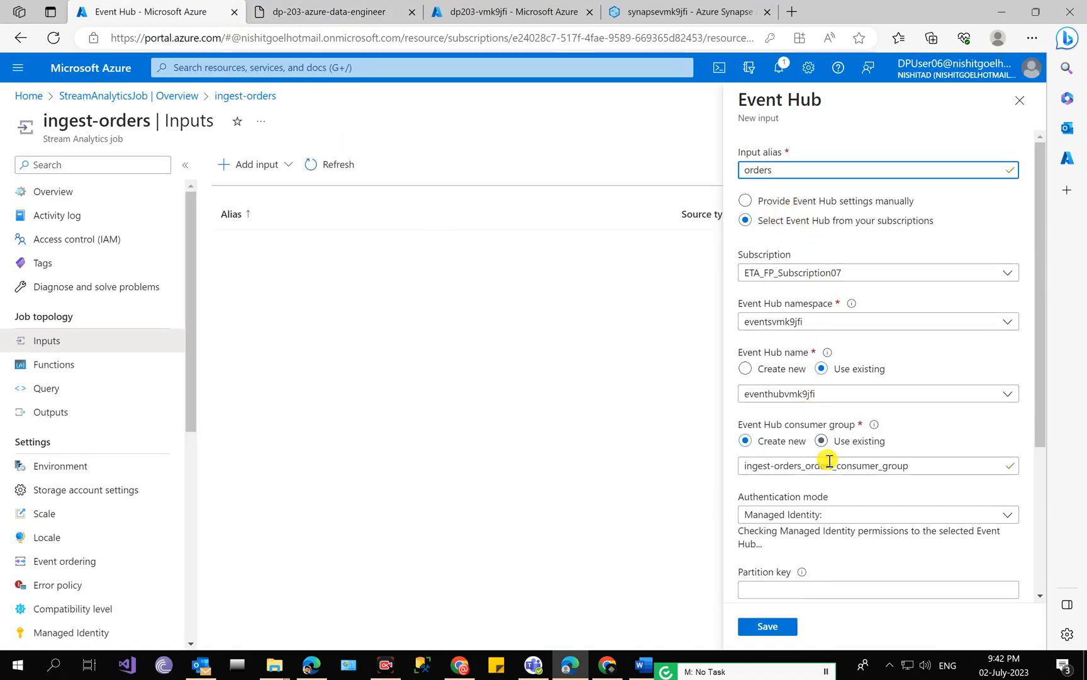
Step: Use the existing $Default consumer group for the Event Hub input and save the input
left_click(820, 442)
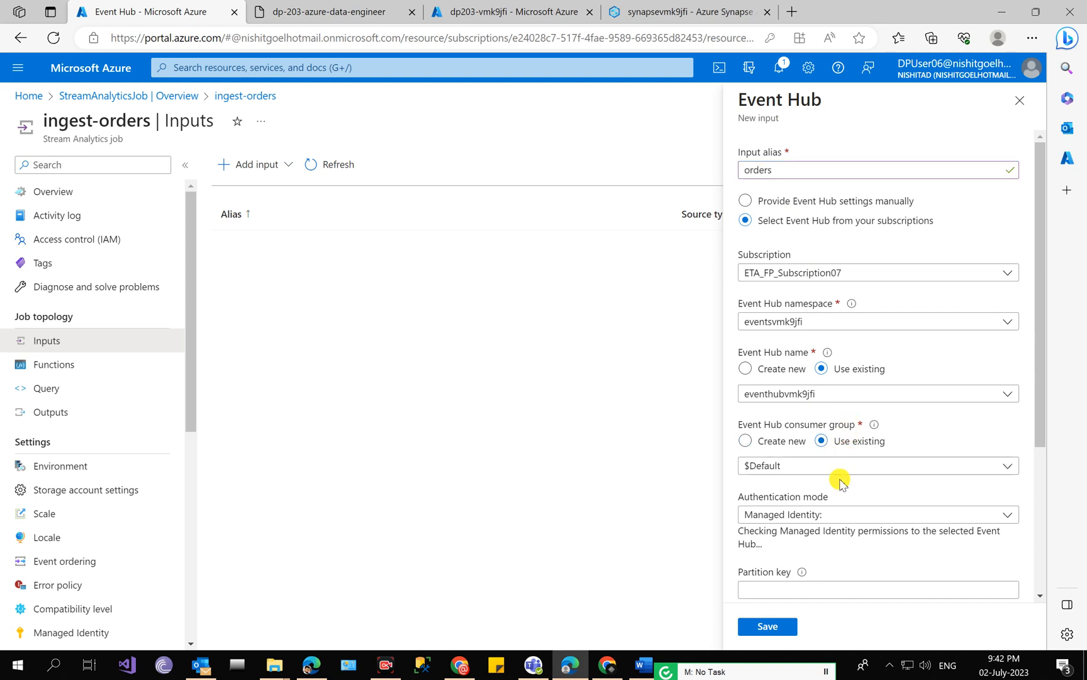
scroll(840, 478, "down", 2)
scroll(840, 478, "down", 3)
left_click(768, 625)
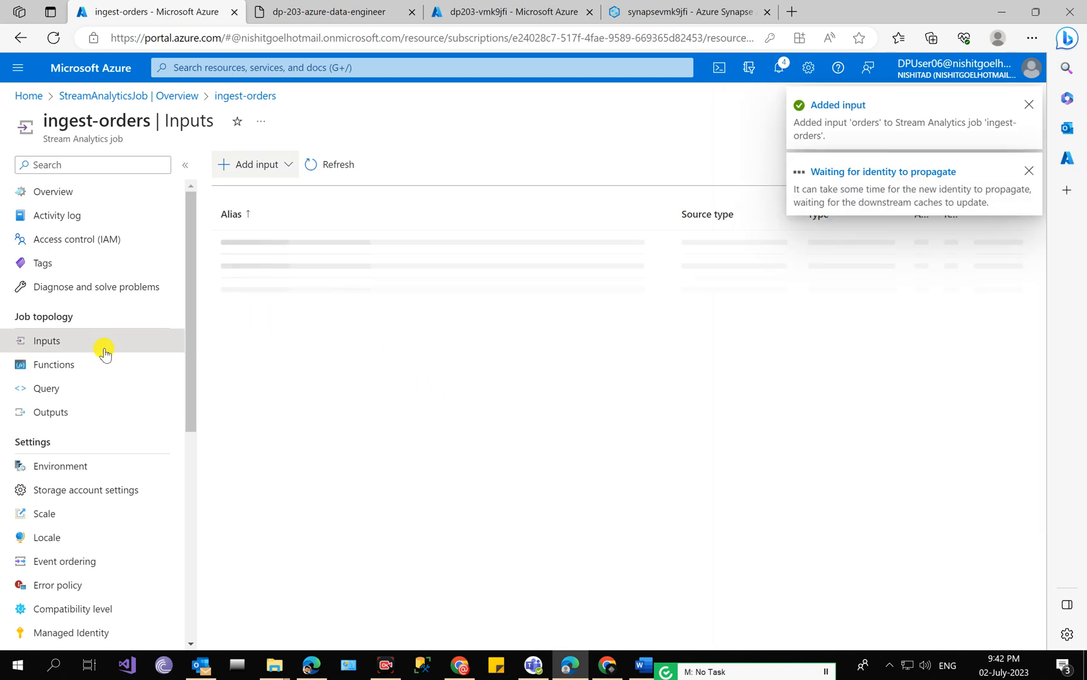
Step: Start adding an Azure Synapse Analytics output to the ingest-orders job and copy FactOrder from the lab instructions into its output alias
left_click(78, 411)
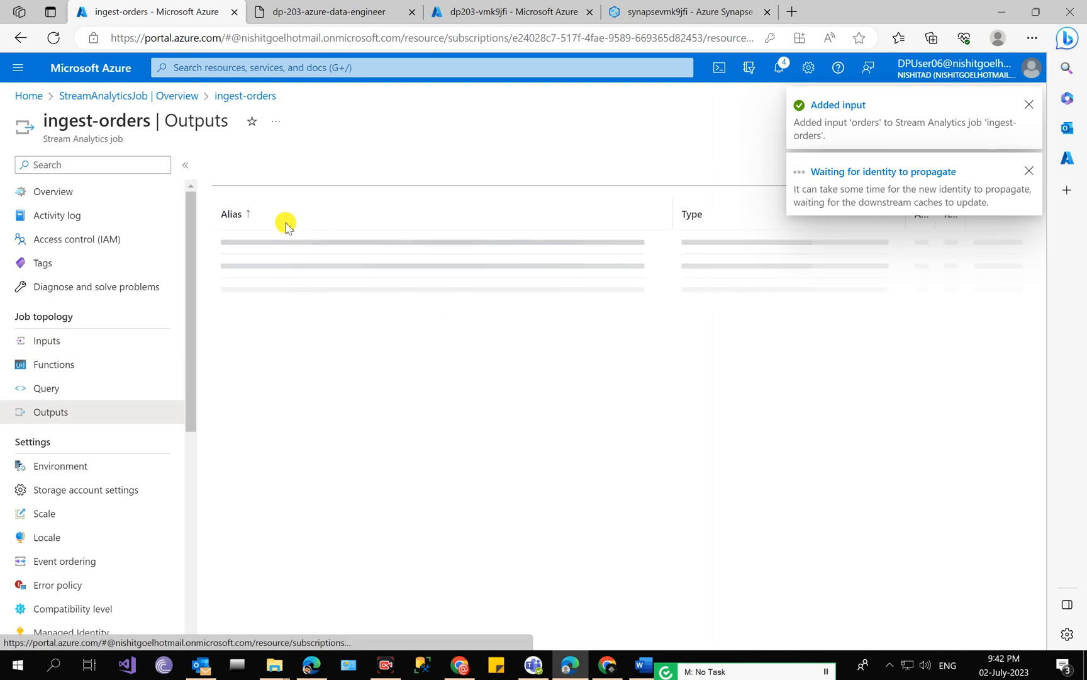
left_click(271, 174)
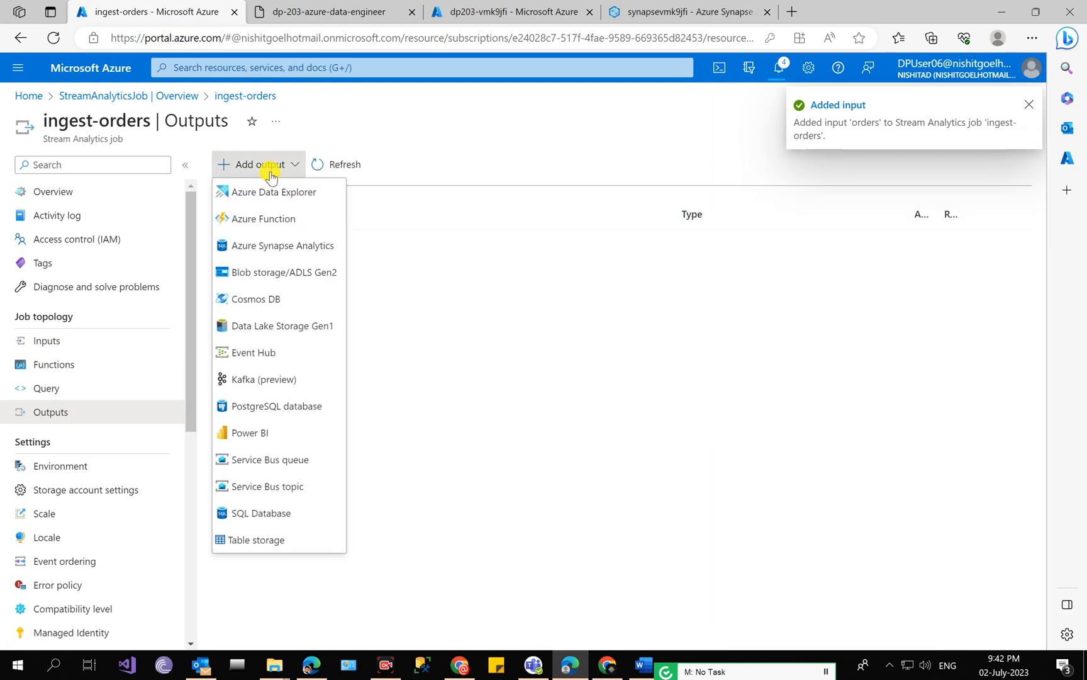
left_click(284, 247)
left_click(327, 12)
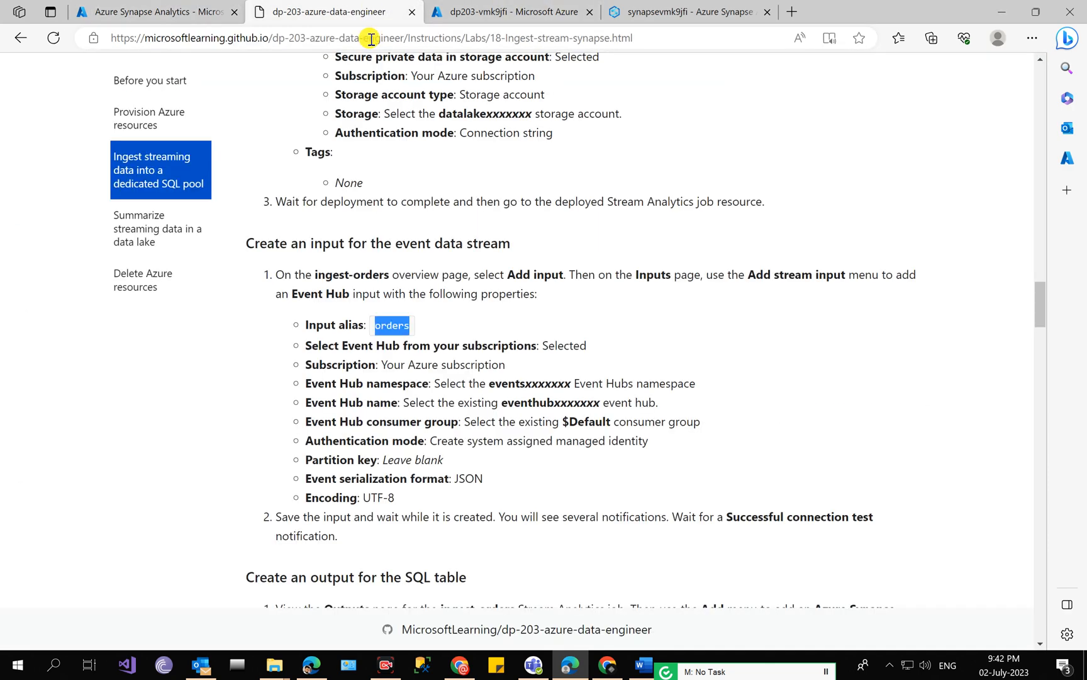
scroll(397, 387, "down", 5)
double_click(414, 362)
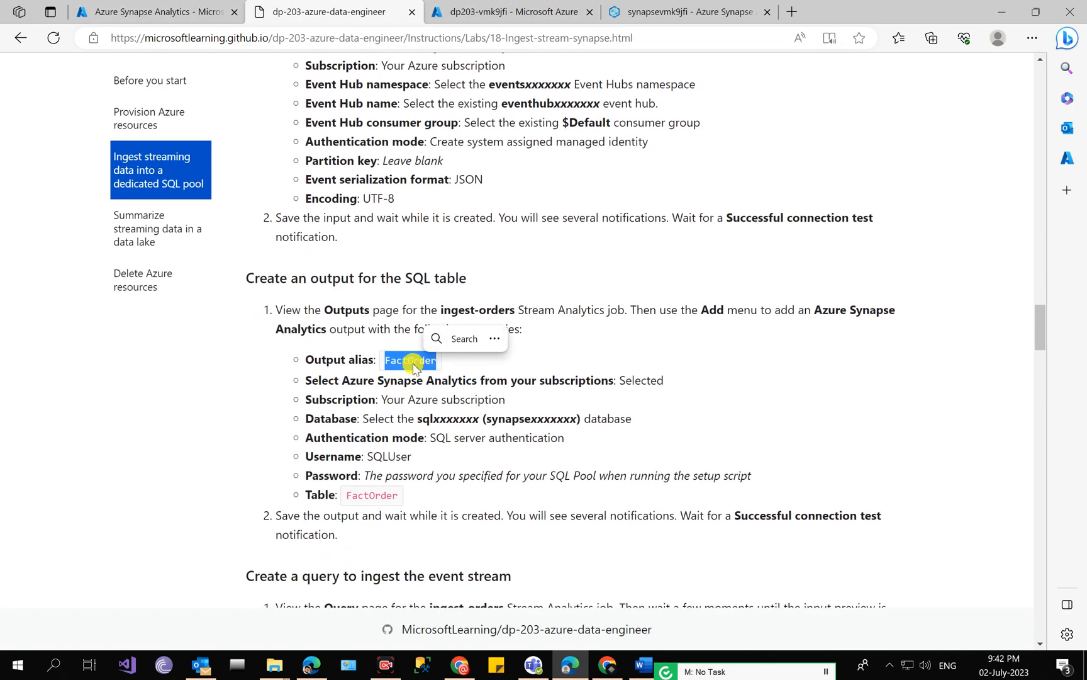
left_click(157, 12)
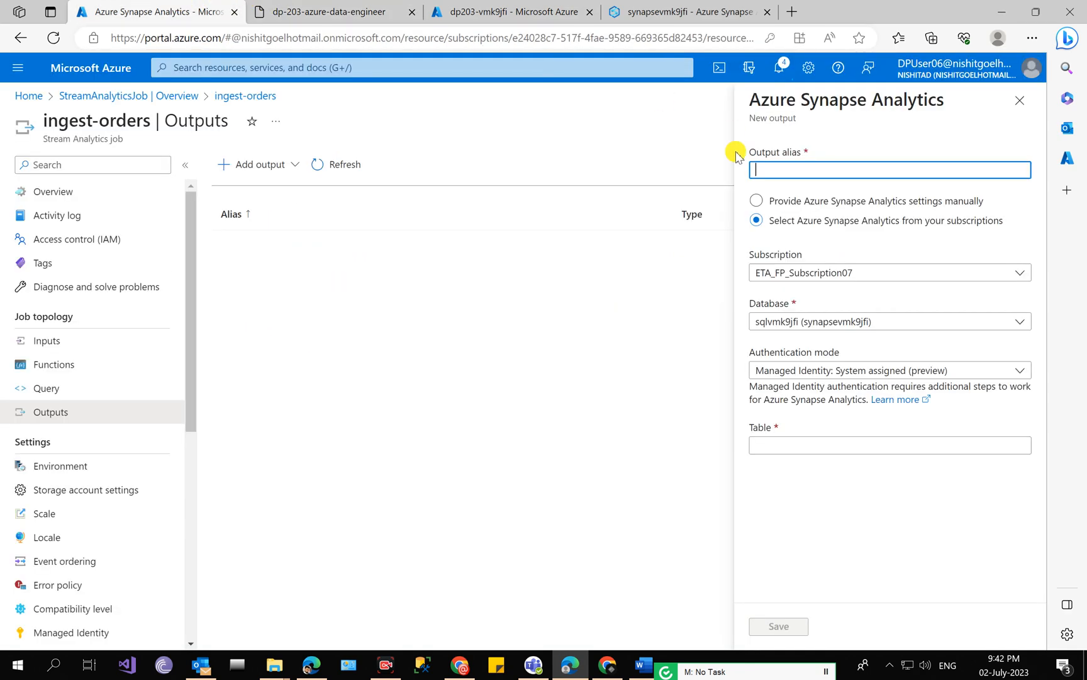
key("ctrl+v")
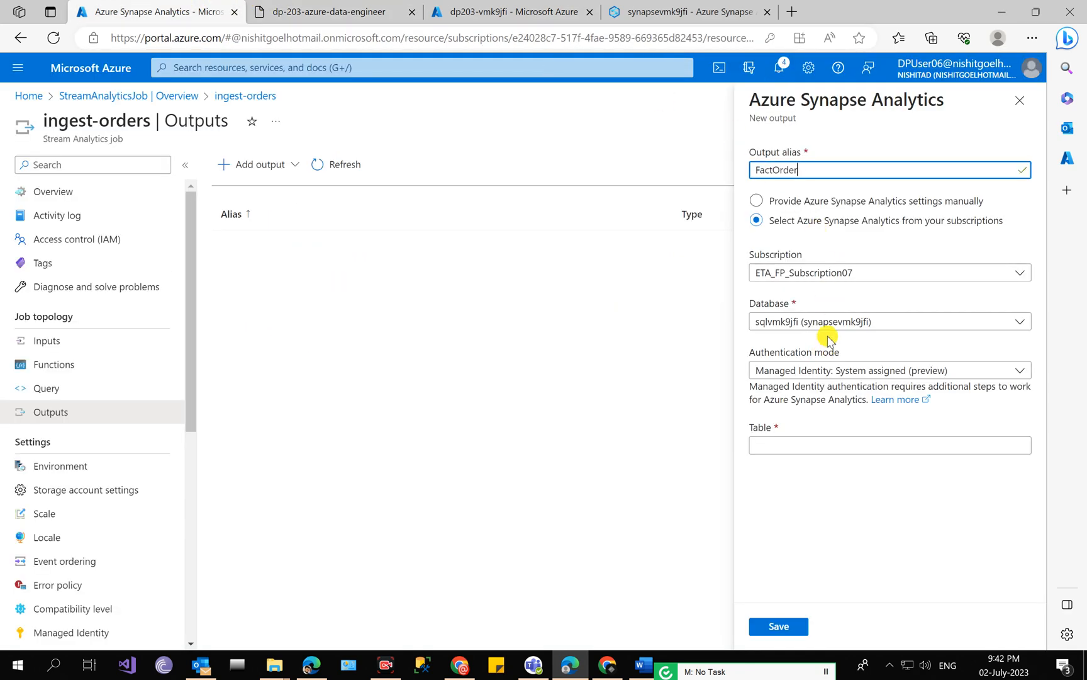
Step: Check the output properties in the lab instructions and set the output's authentication mode to SQL server authentication
left_click(378, 13)
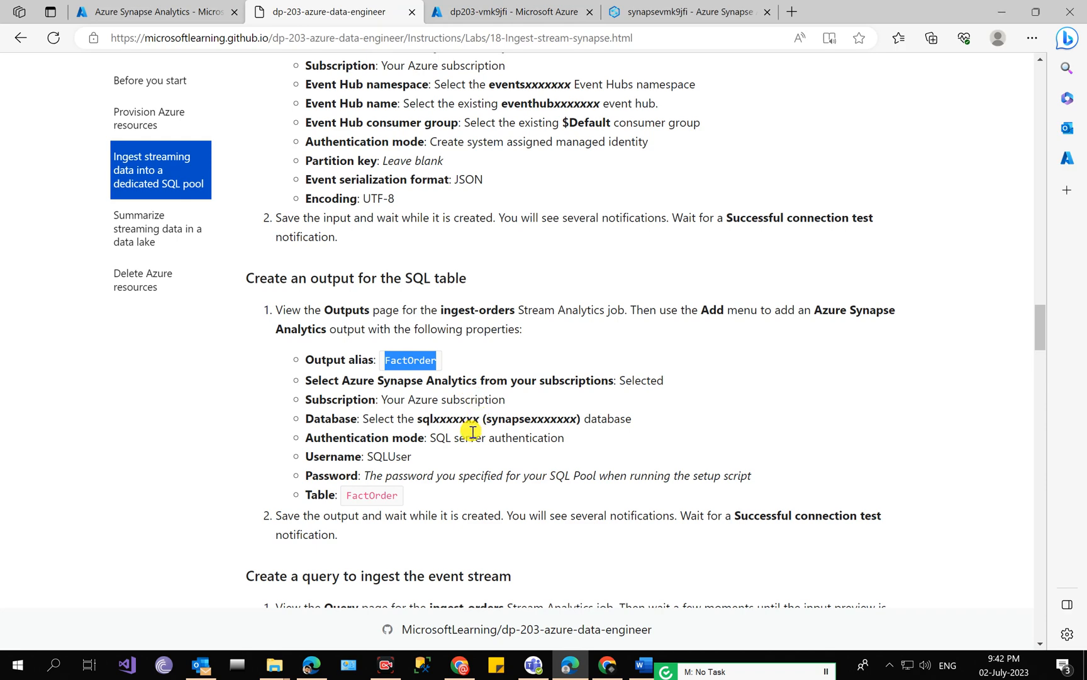
left_click(157, 11)
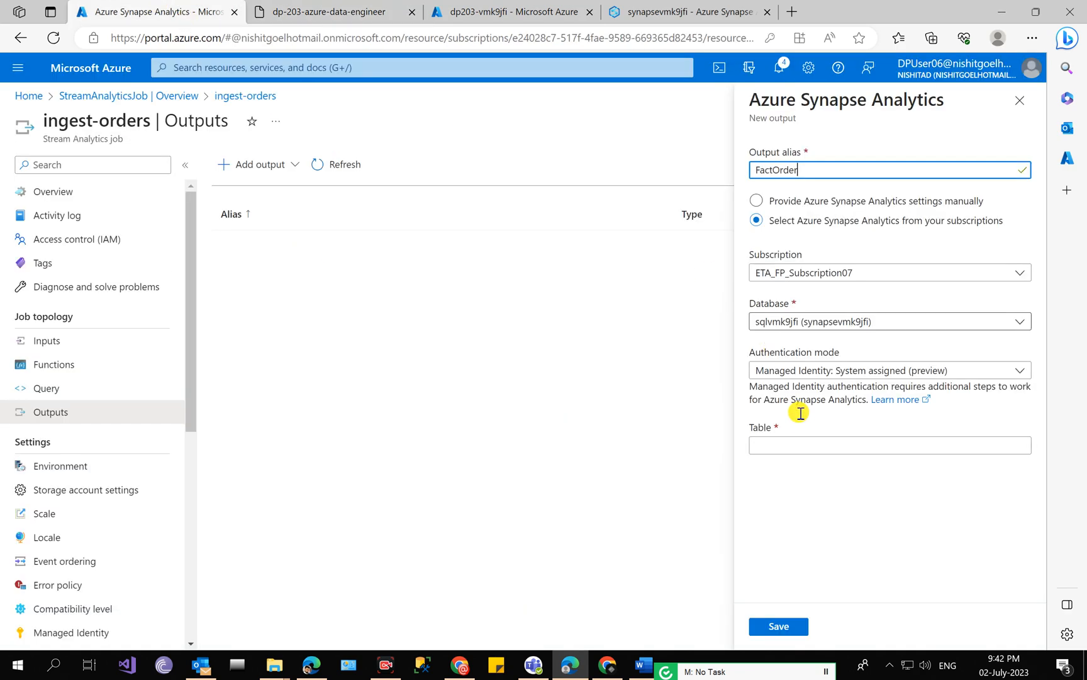
left_click(824, 378)
left_click(823, 388)
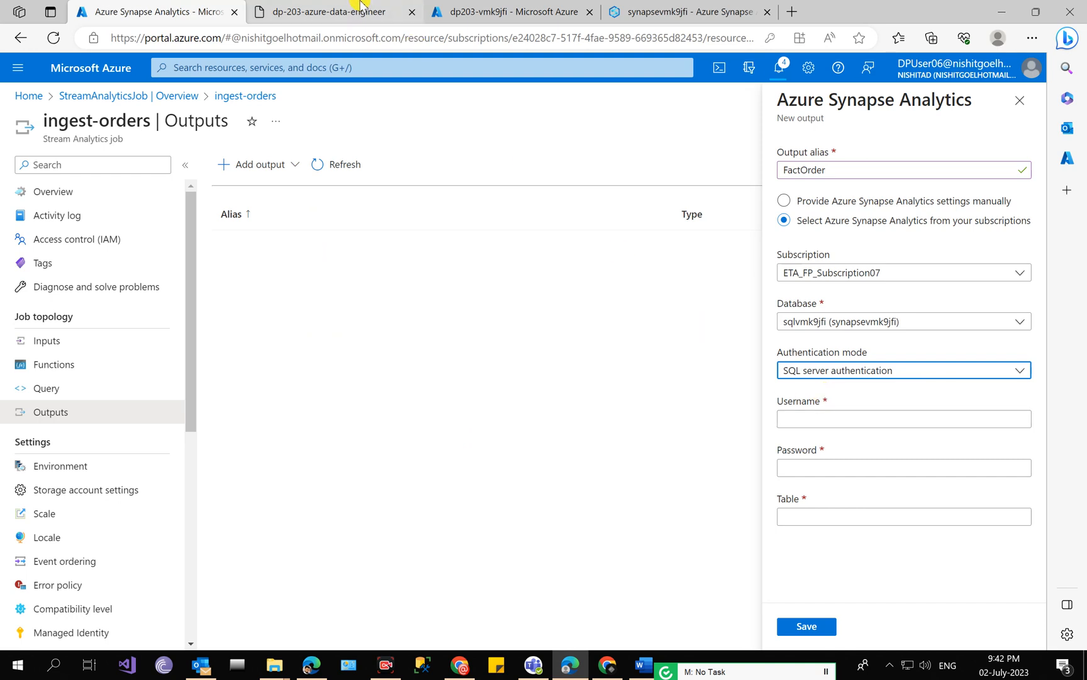
Step: Copy SQLUser from the lab instructions into the output's username and enter the SQL pool password
left_click(337, 11)
double_click(388, 456)
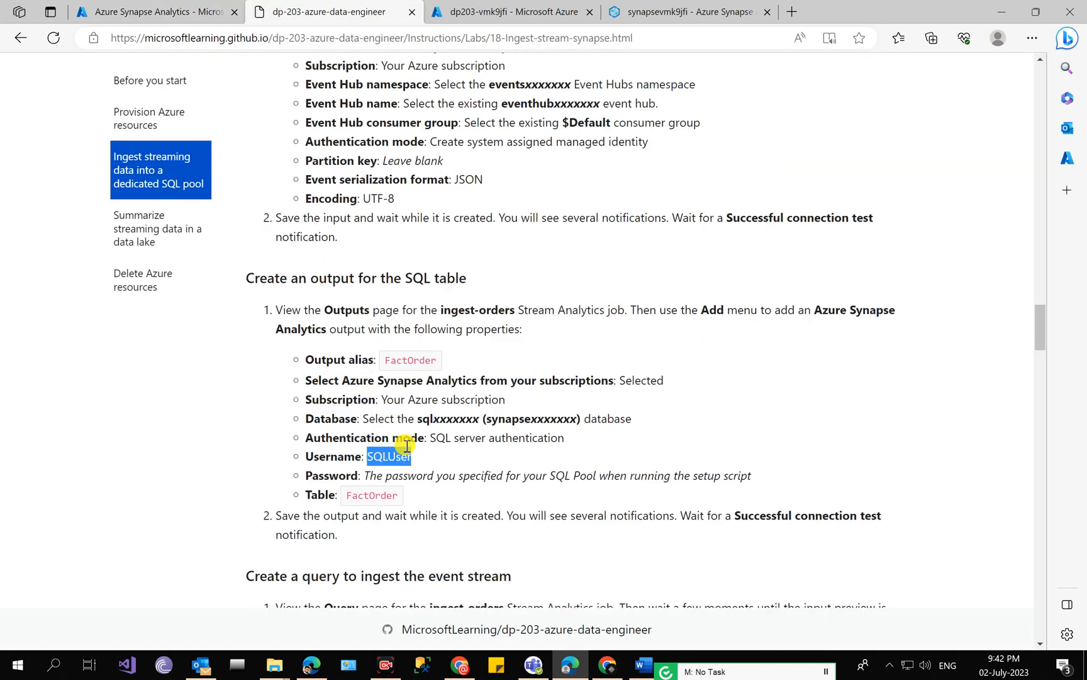
left_click(133, 11)
left_click(796, 419)
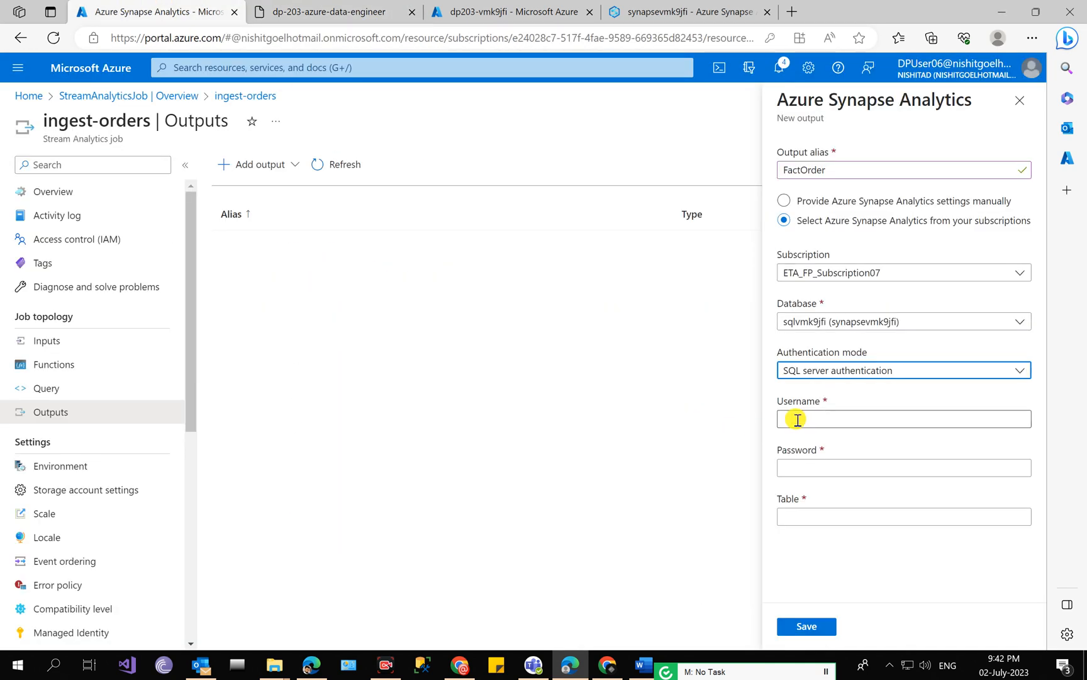
key("ctrl+v")
left_click(825, 469)
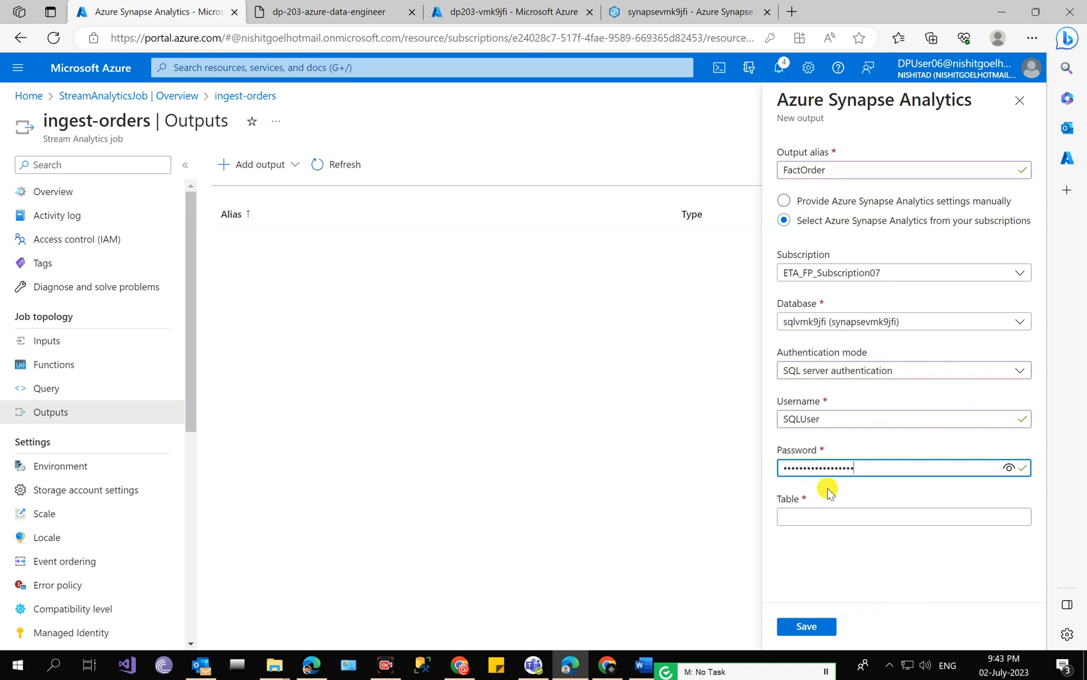
Step: Copy the table name FactOrder from the lab instructions into the output's table setting and save the output
left_click(295, 7)
scroll(347, 398, "down", 2)
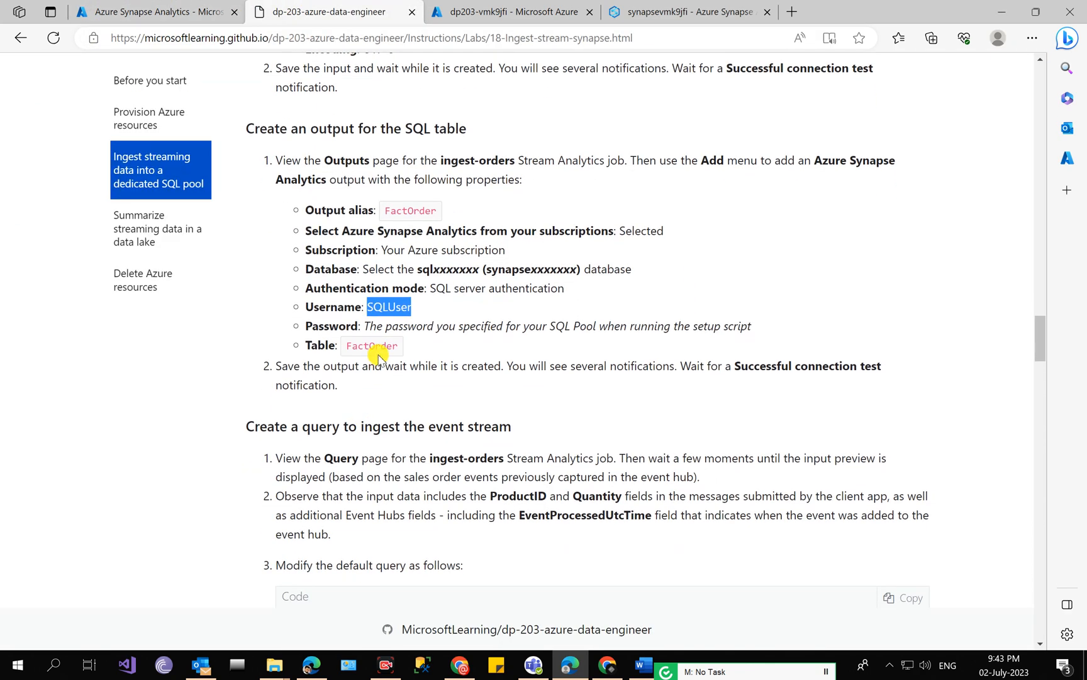
double_click(376, 348)
right_click(379, 352)
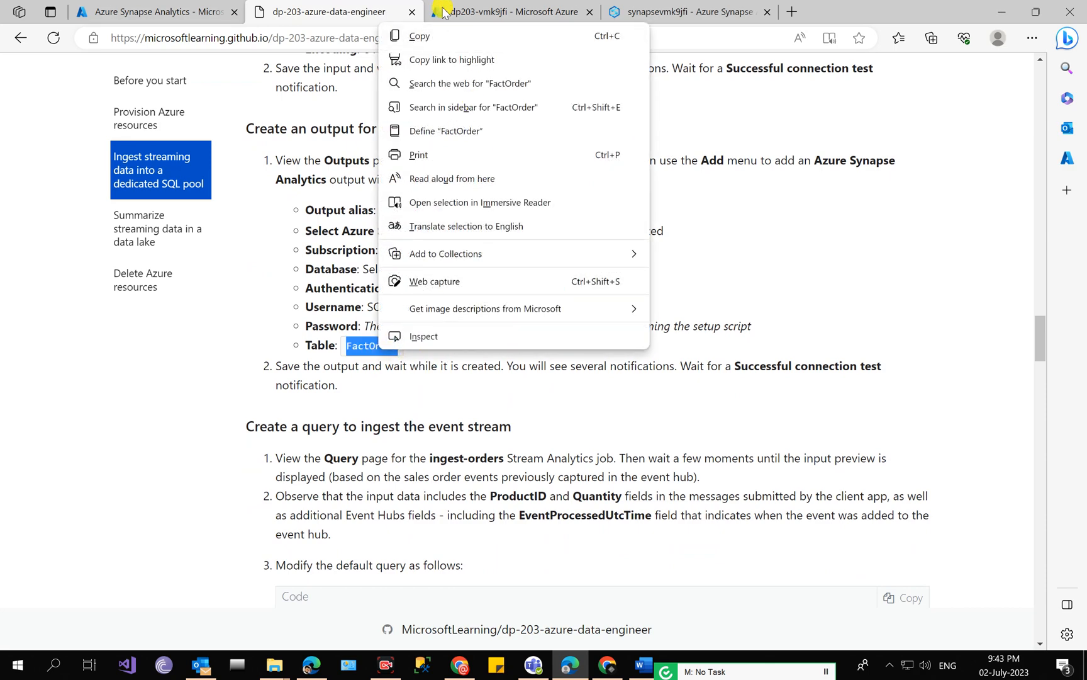
left_click(439, 35)
left_click(153, 6)
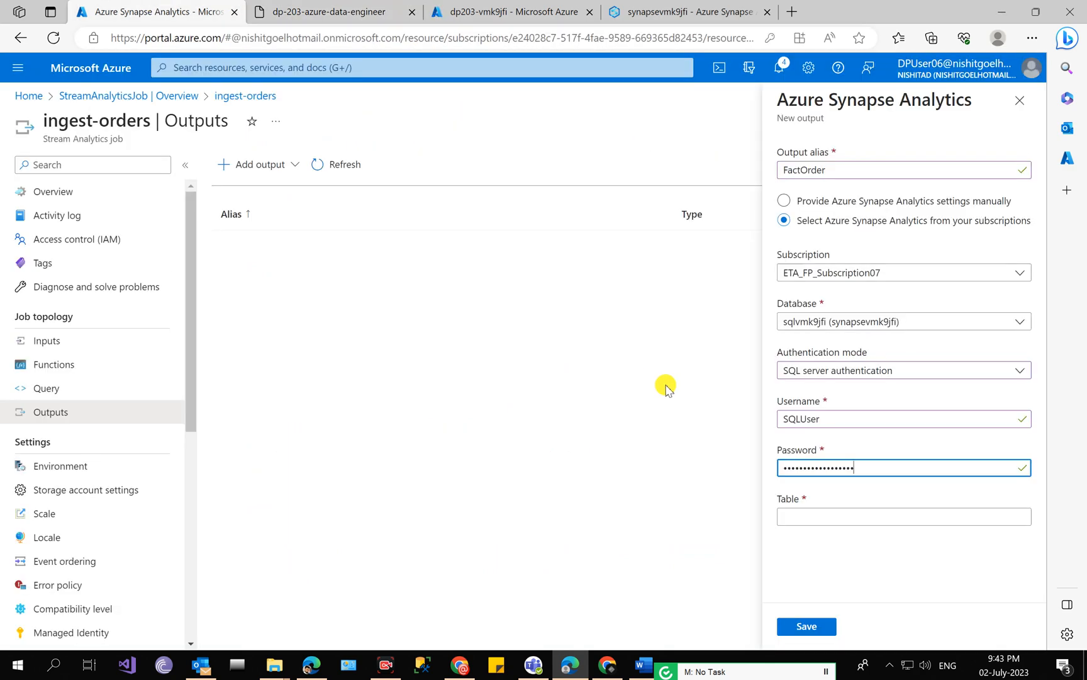
right_click(799, 517)
left_click(855, 373)
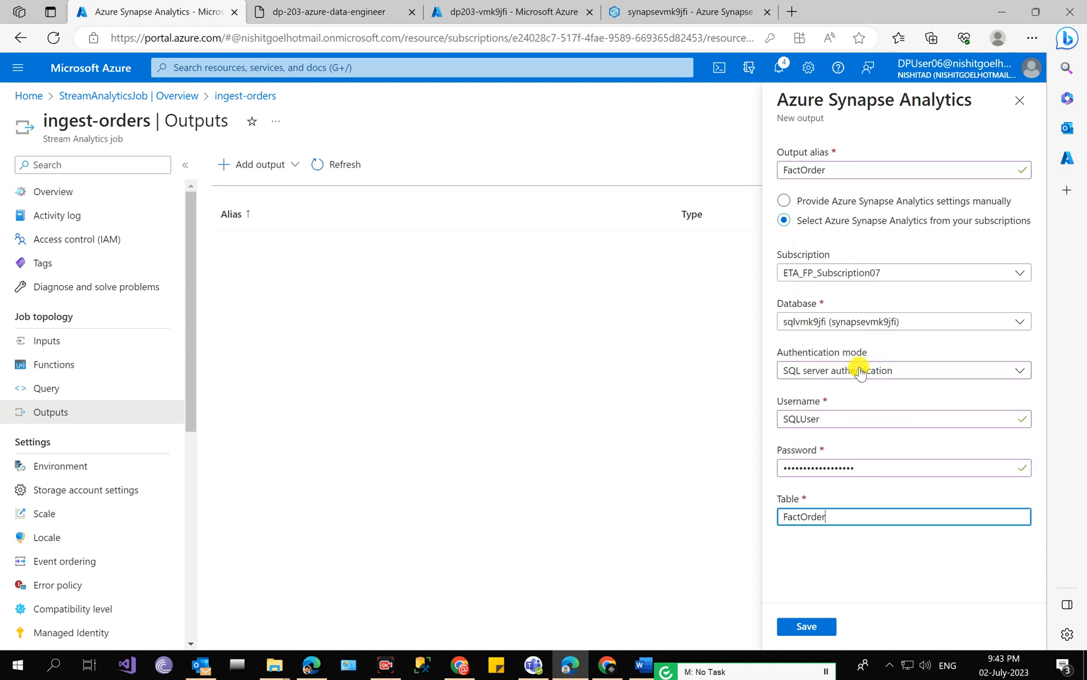
left_click(808, 620)
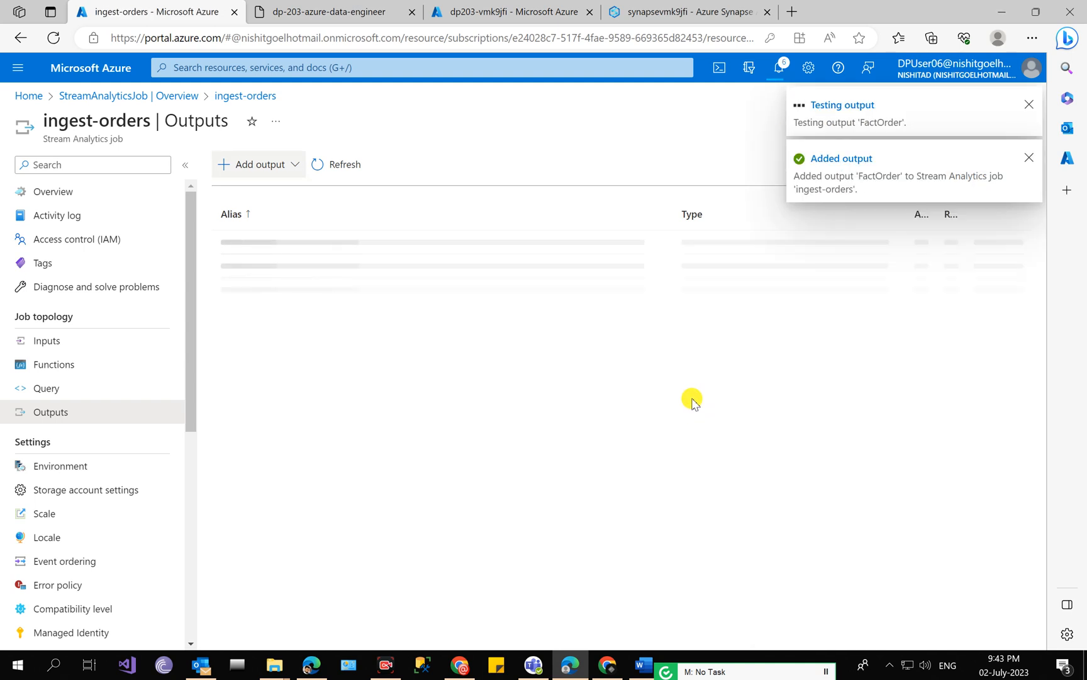
Step: Check the portal notifications for the output's connection test against the lab instructions
left_click(781, 69)
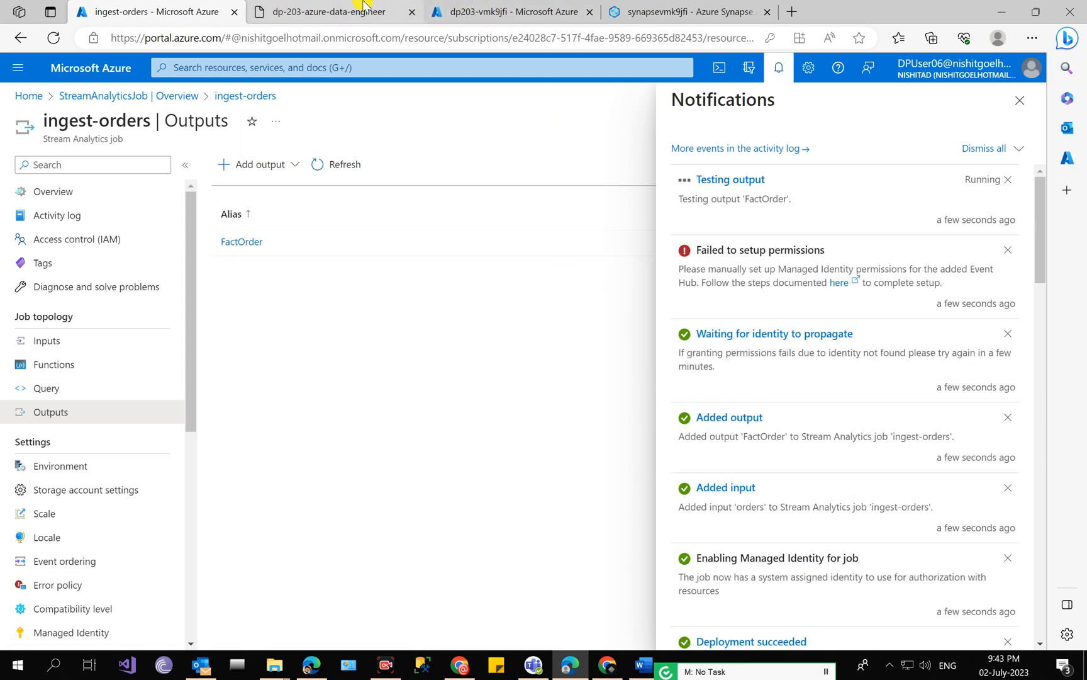
mouse_move(364, 4)
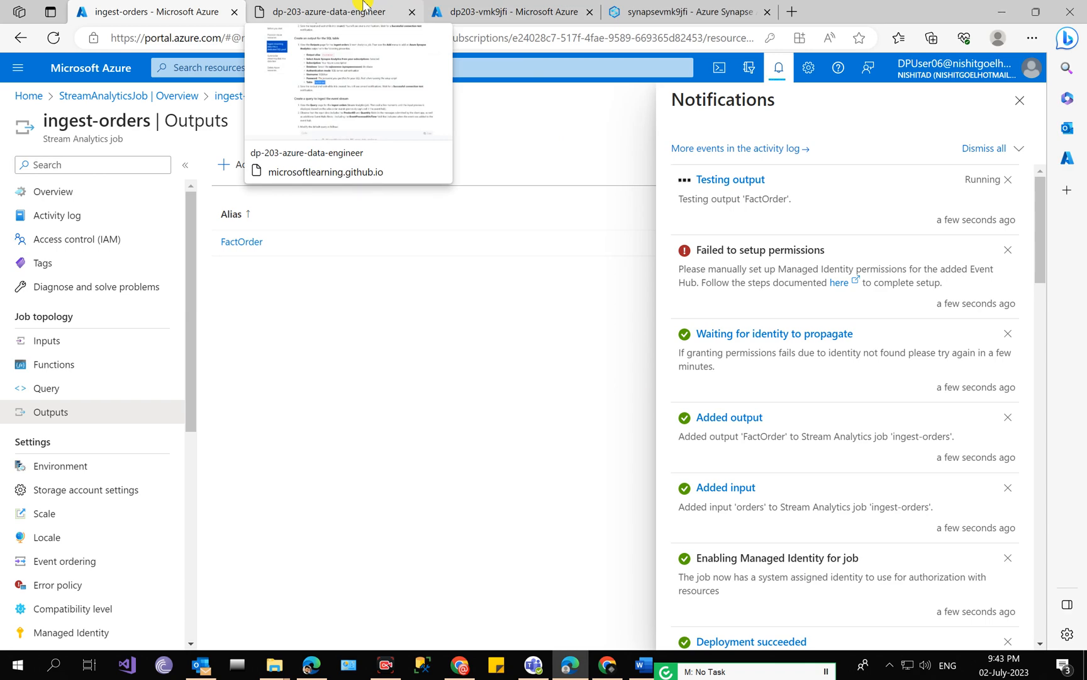
left_click(364, 3)
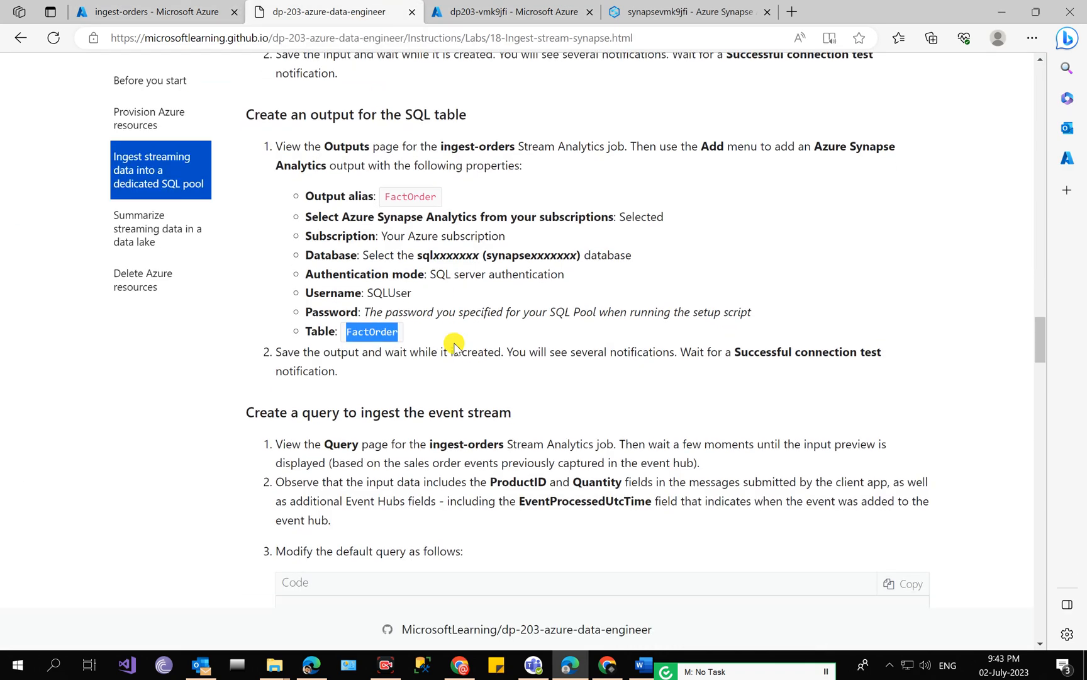
scroll(455, 344, "down", 2)
left_click(198, 8)
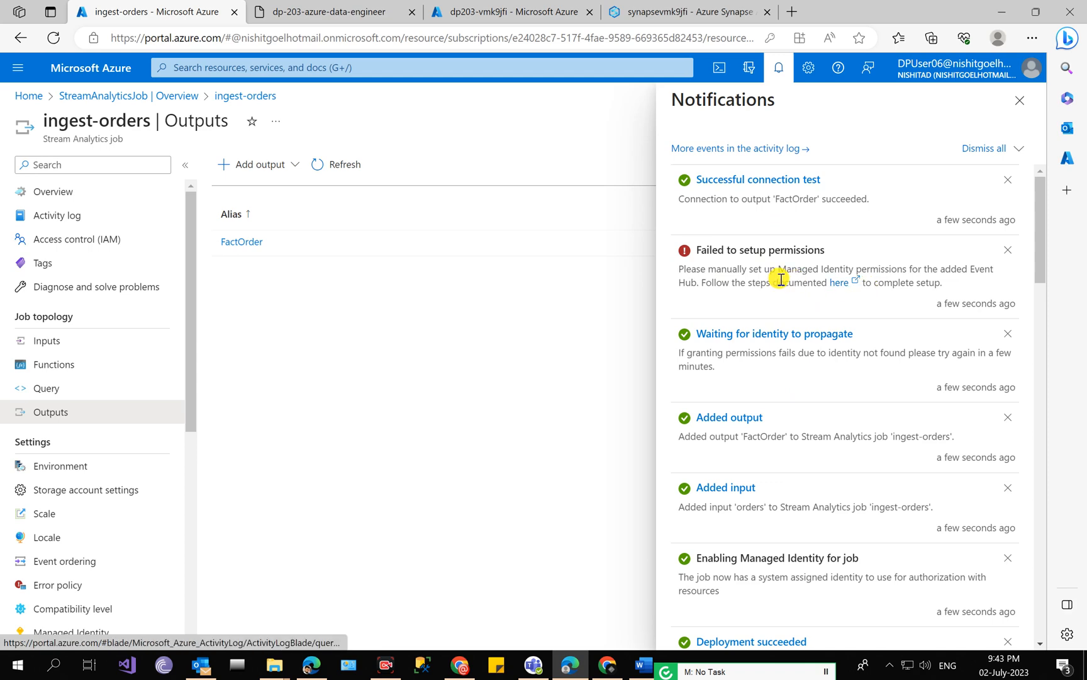
Step: Read the lab's query instructions, open the ingest-orders job's query page and preview the orders input
left_click(331, 5)
scroll(352, 287, "down", 2)
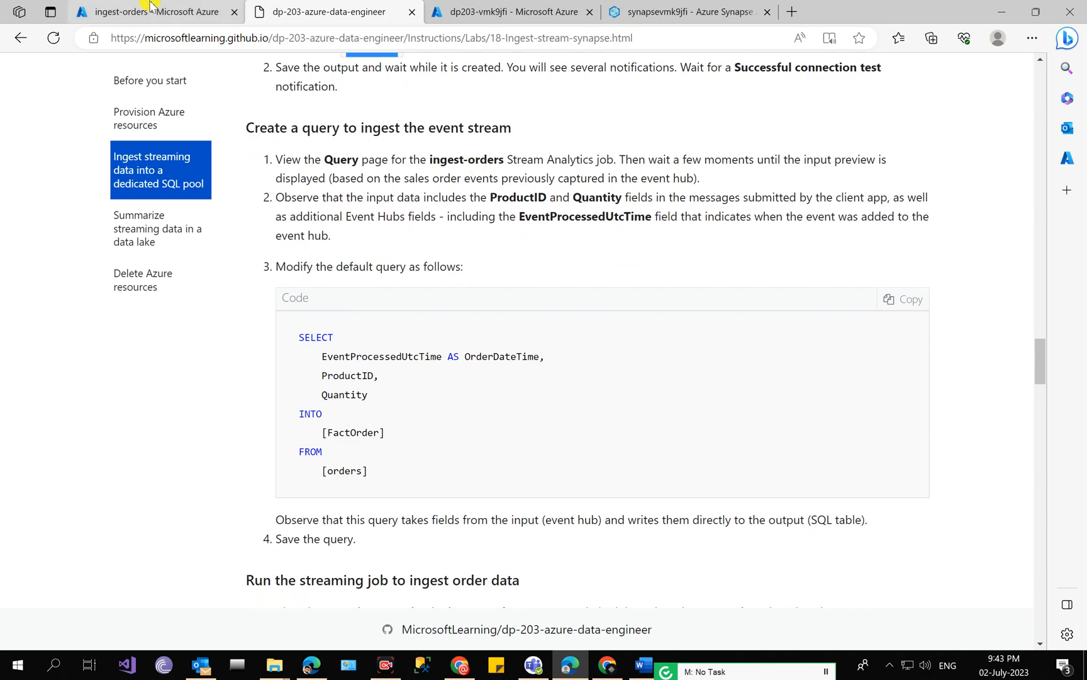
left_click(150, 7)
left_click(91, 389)
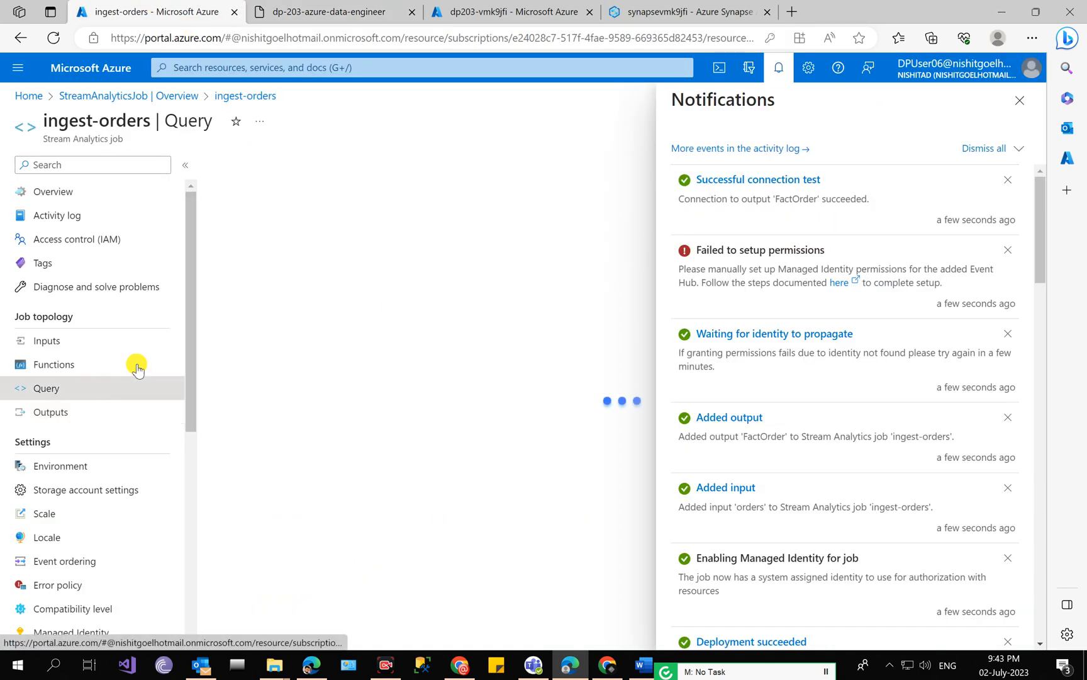
left_click(1019, 101)
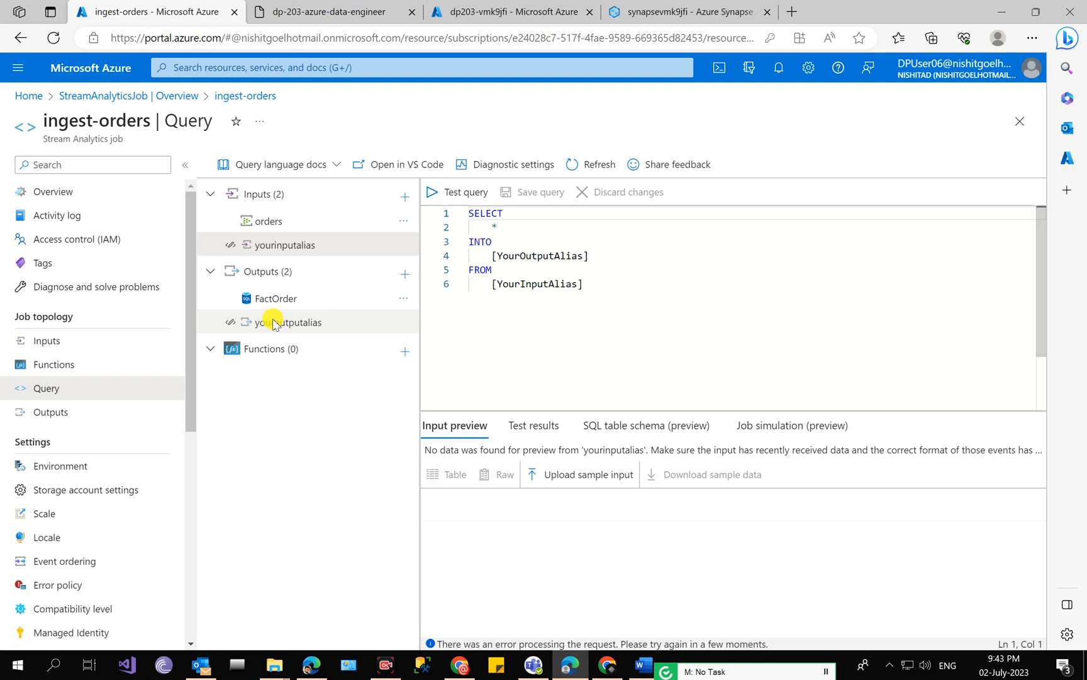
left_click(271, 221)
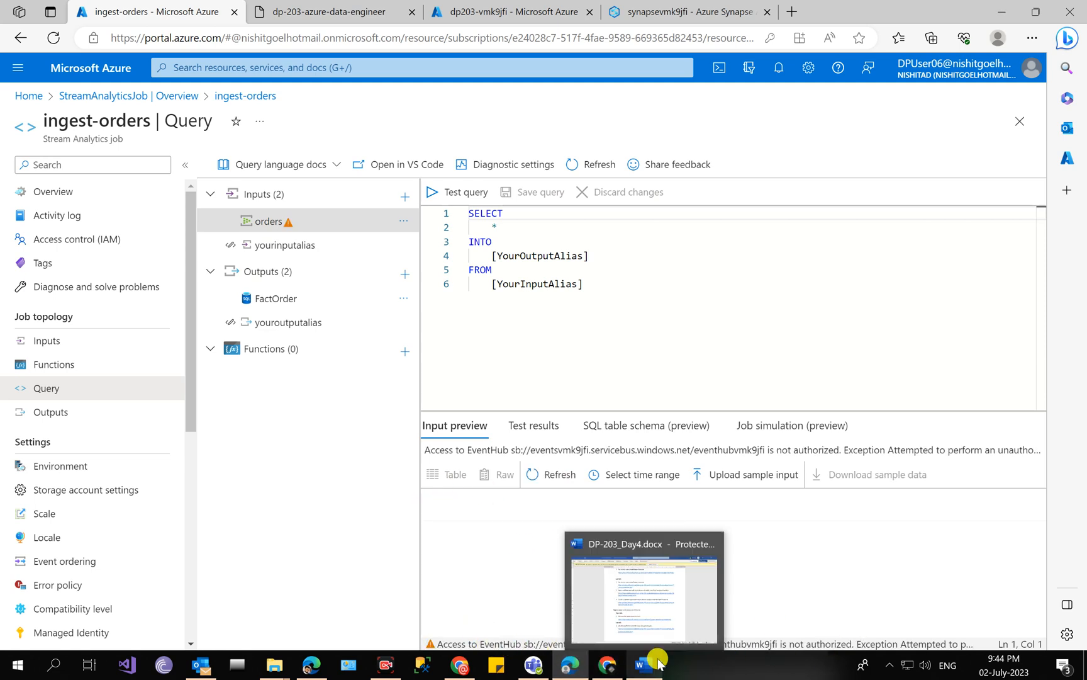
Step: Test the connection of the job's orders input and review the result in the notifications
left_click(63, 361)
left_click(63, 342)
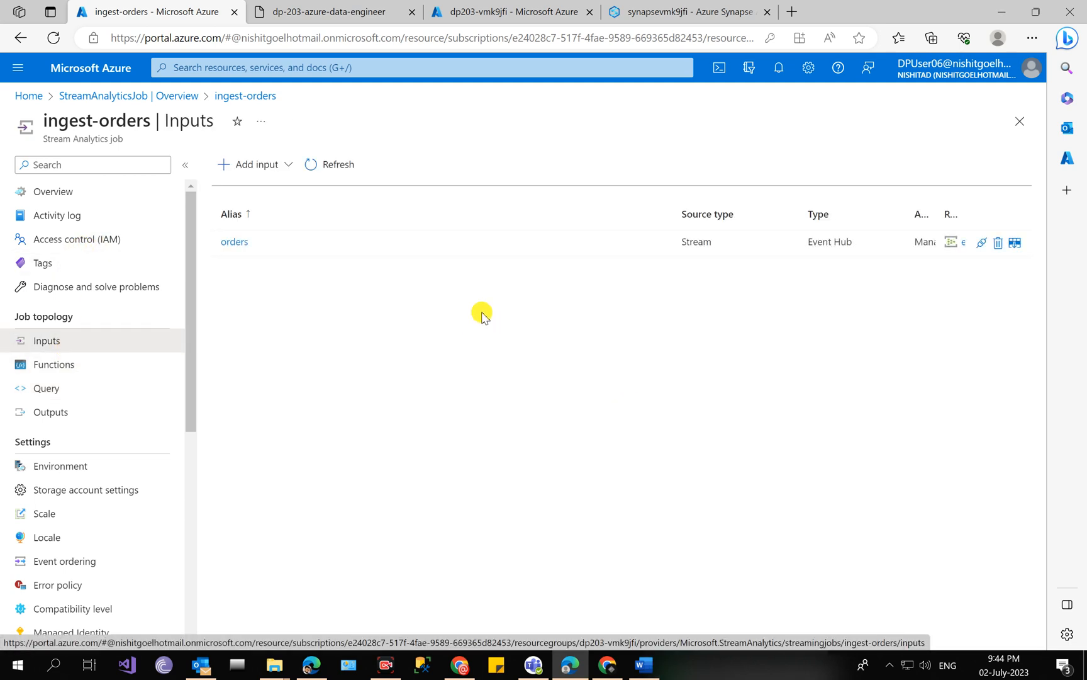
left_click(980, 245)
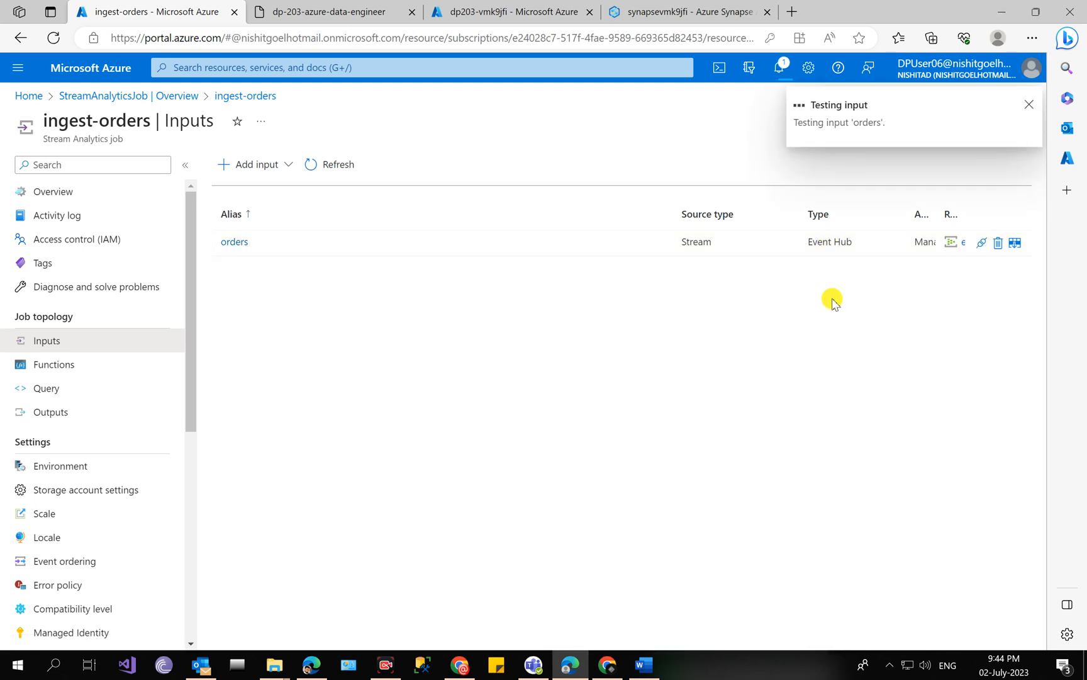
left_click(779, 67)
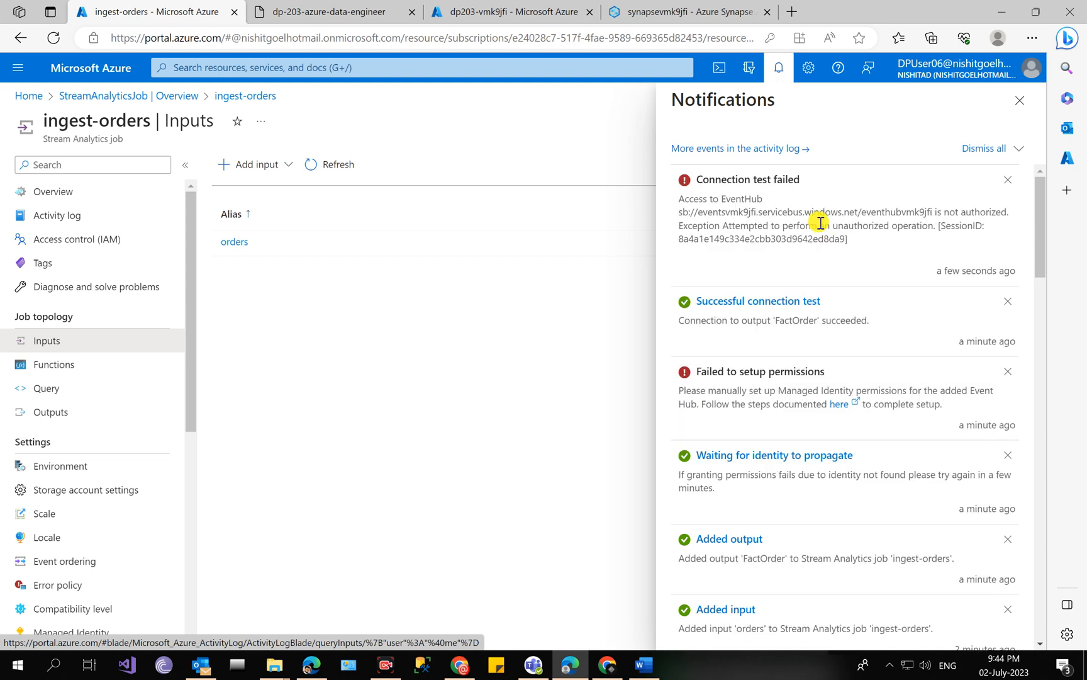
left_click(1020, 101)
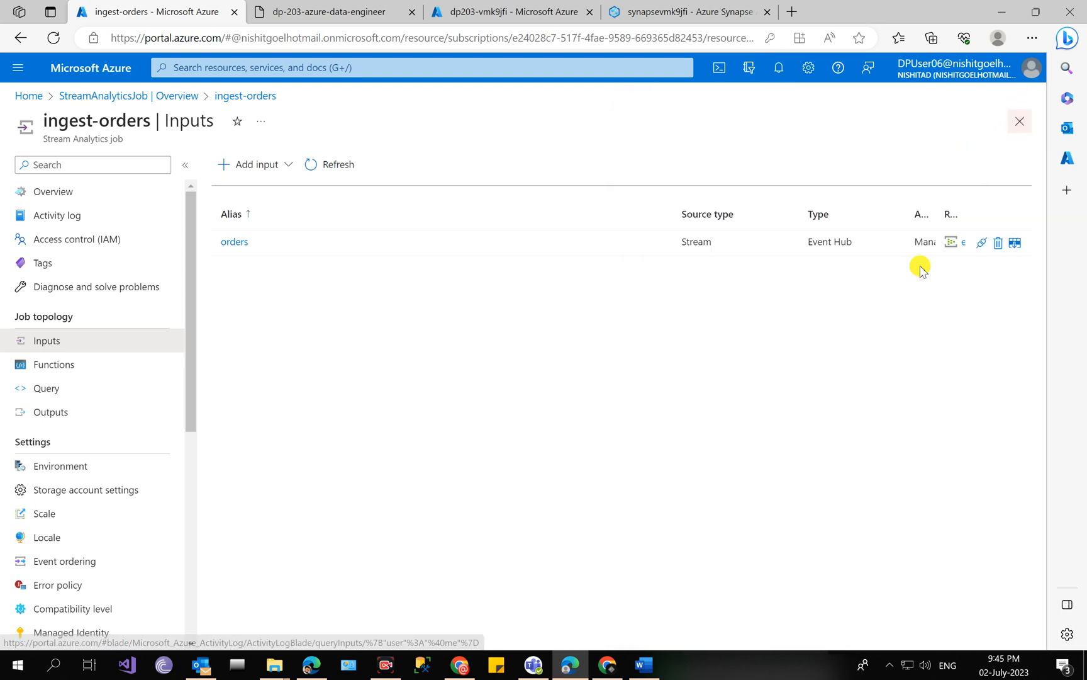
Step: Delete the orders input from the ingest-orders job and refresh the inputs list
left_click(999, 243)
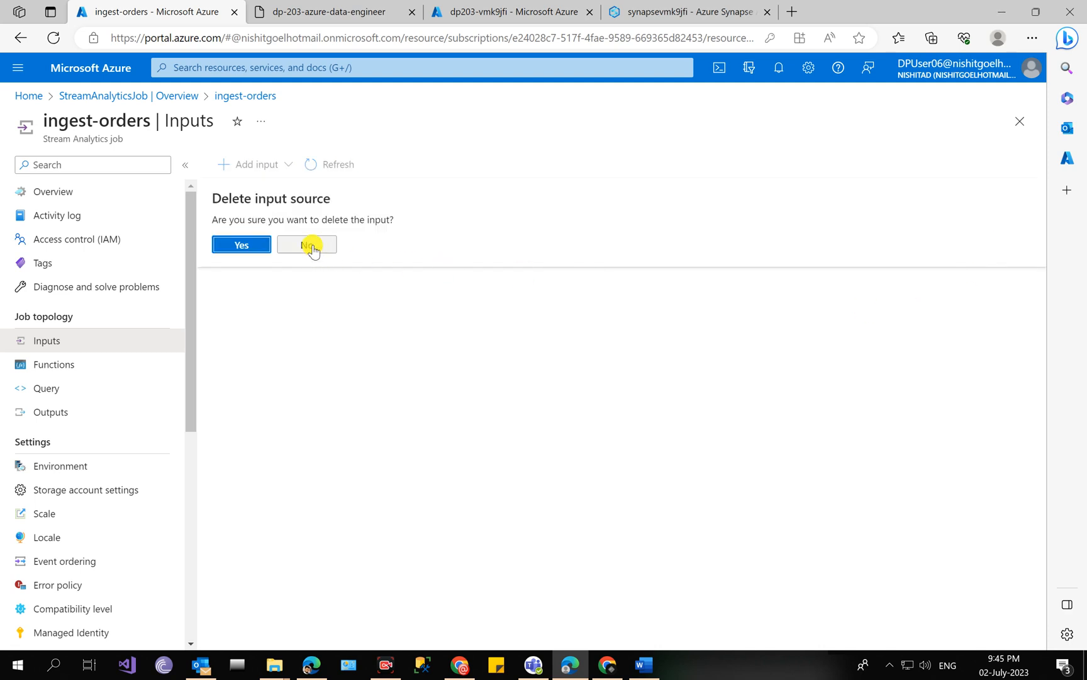
left_click(251, 245)
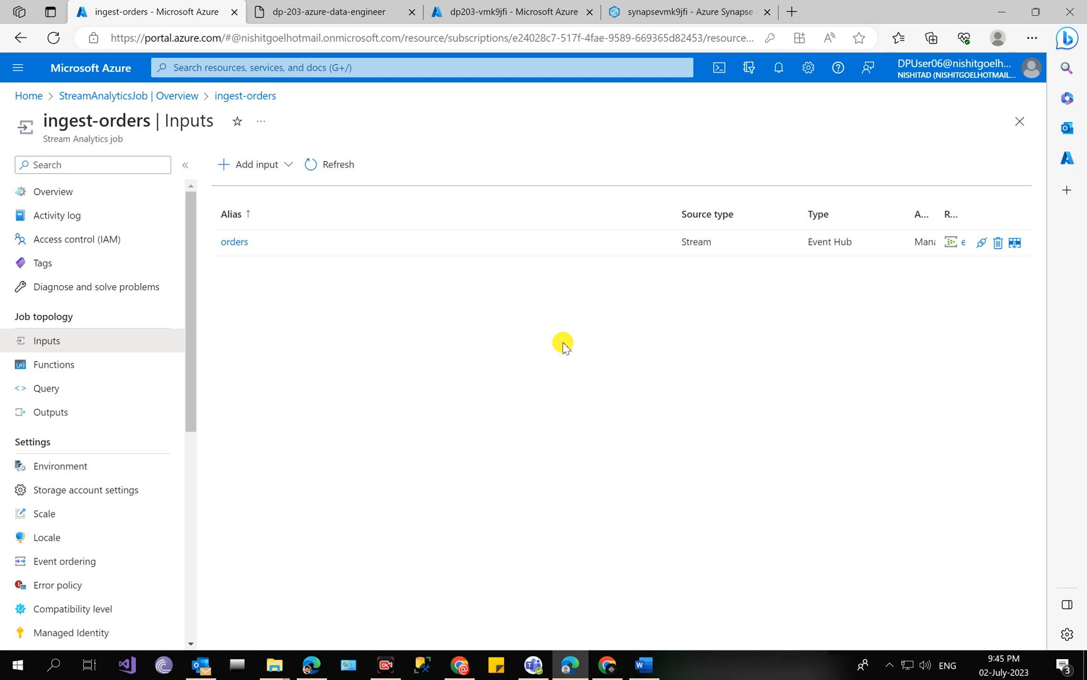
left_click(335, 165)
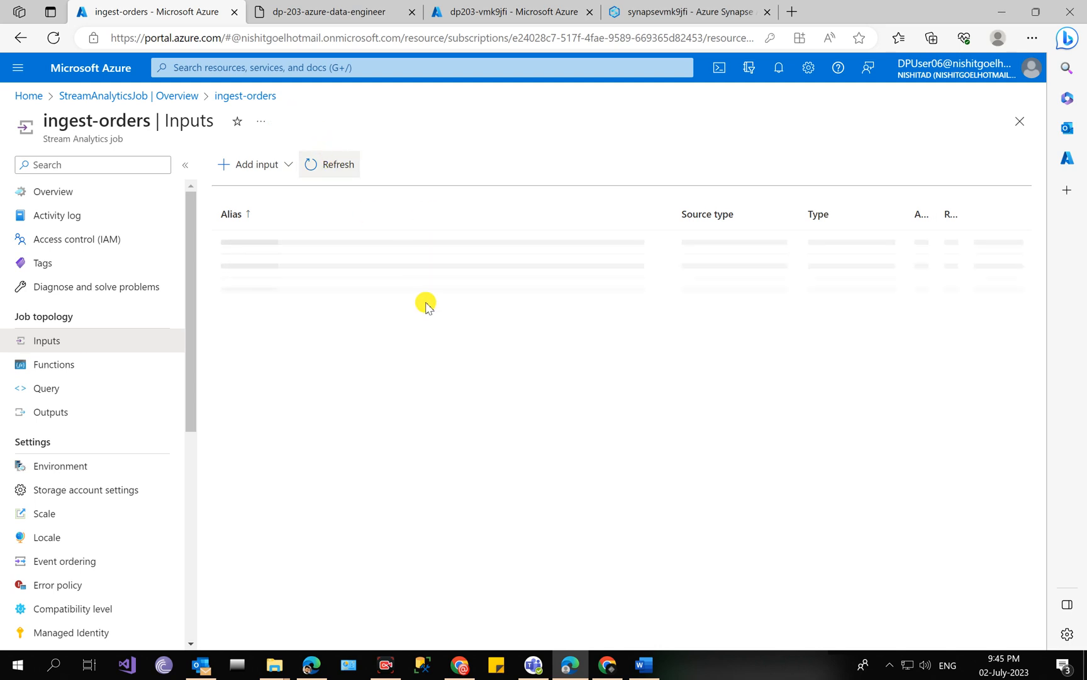
left_click(258, 168)
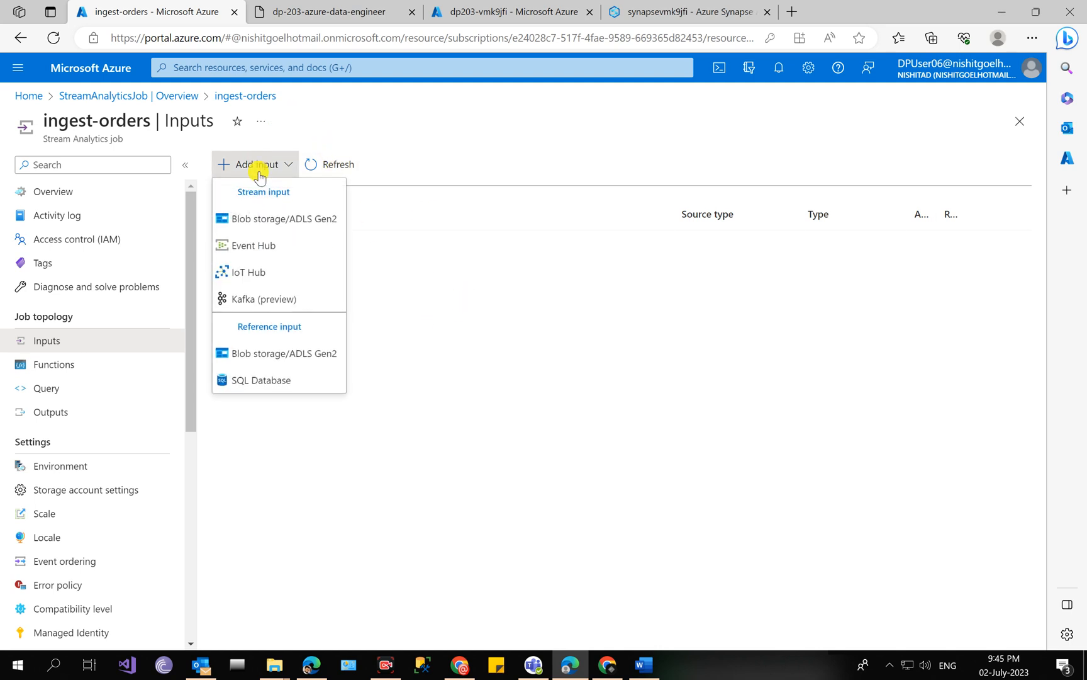
left_click(265, 243)
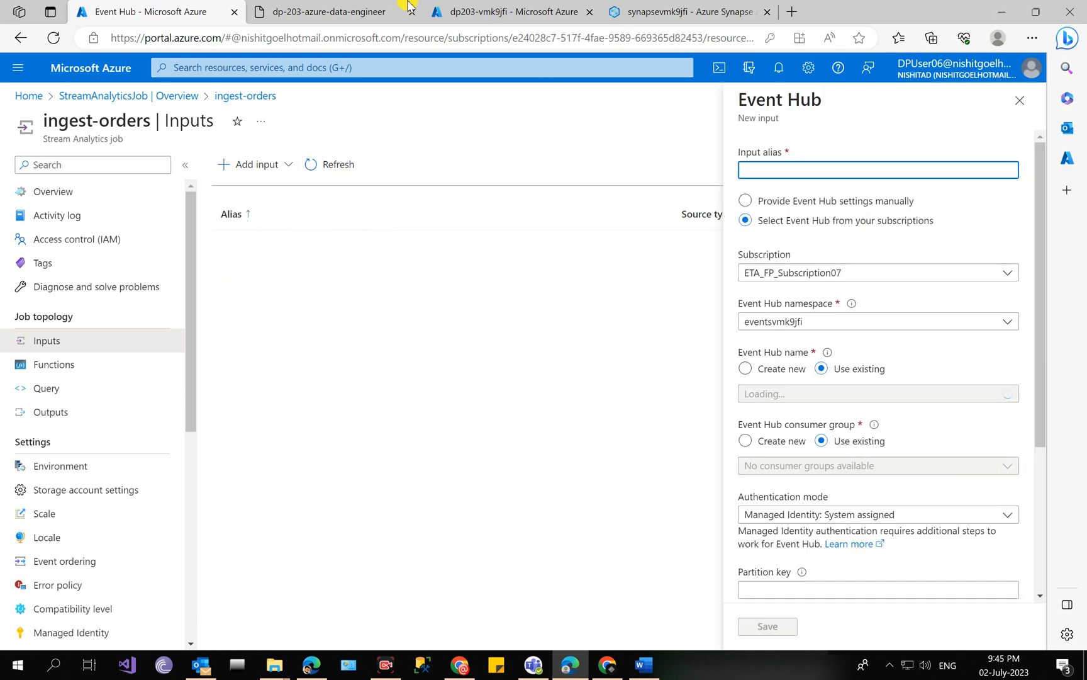
left_click(301, 8)
scroll(425, 277, "up", 12)
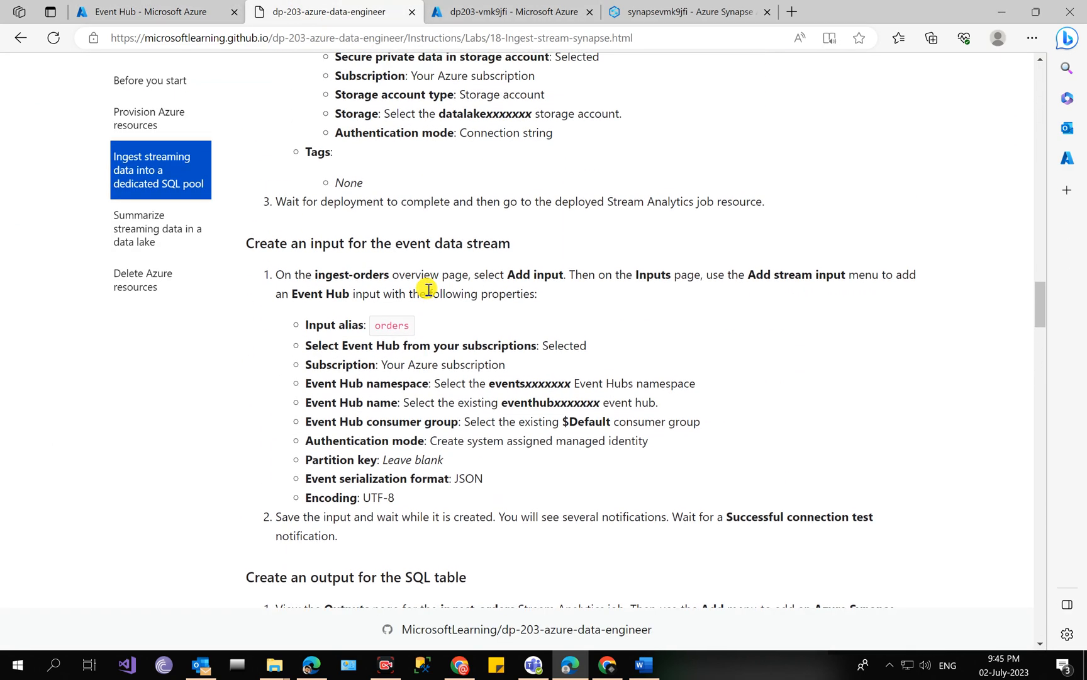
double_click(401, 323)
key("ctrl+c")
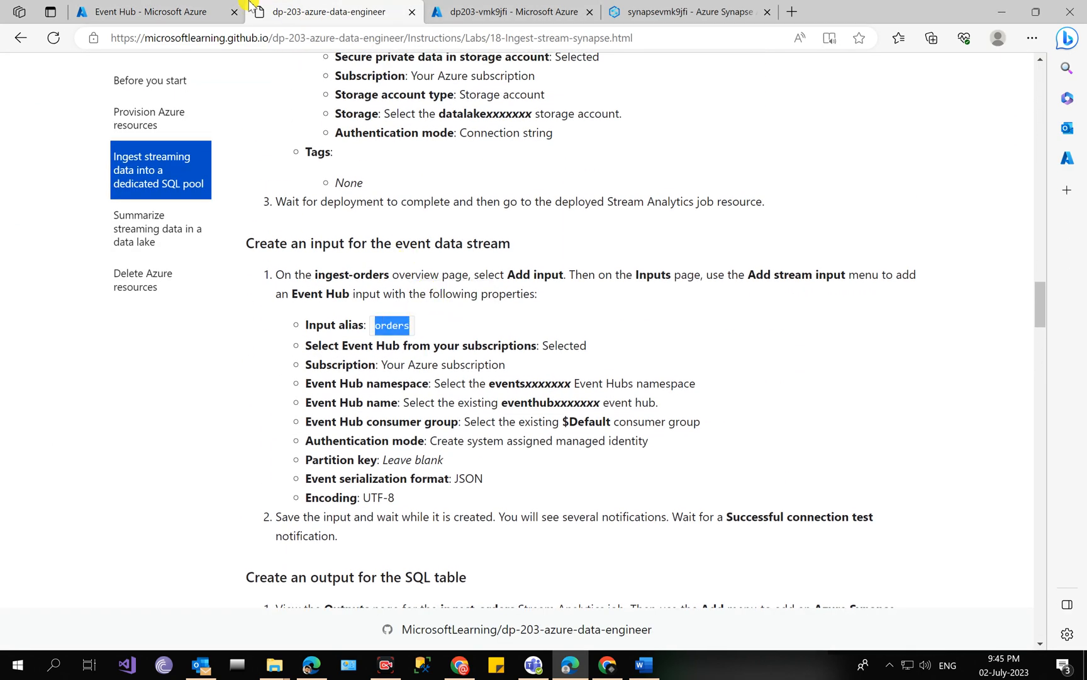
left_click(203, 13)
key("ctrl+v")
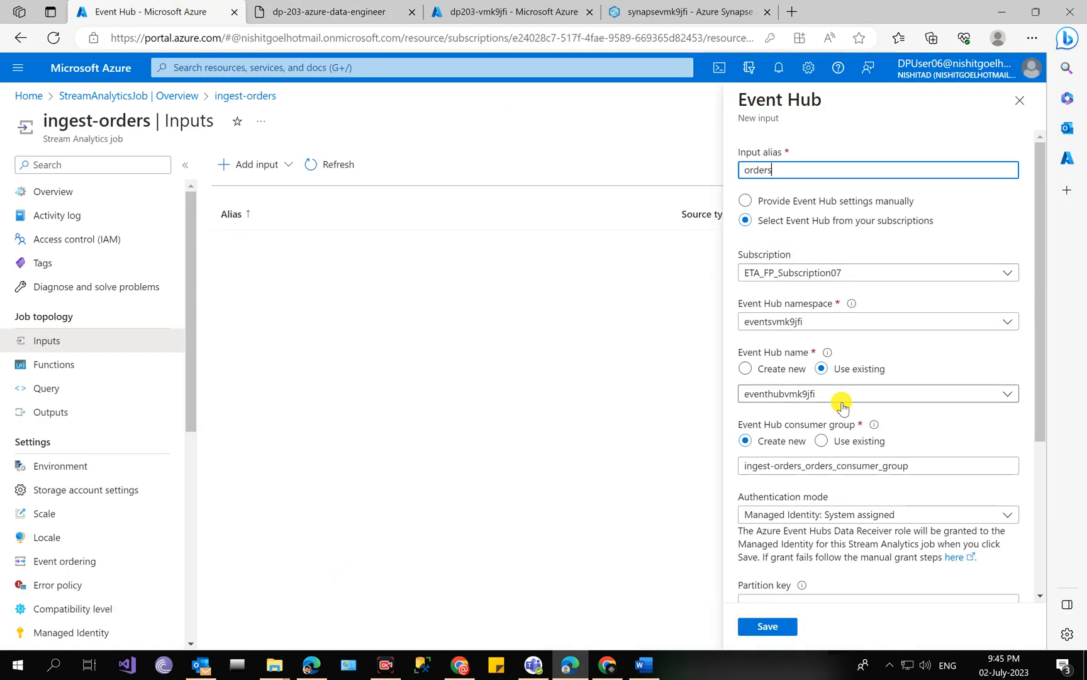
left_click(830, 469)
scroll(841, 453, "down", 5)
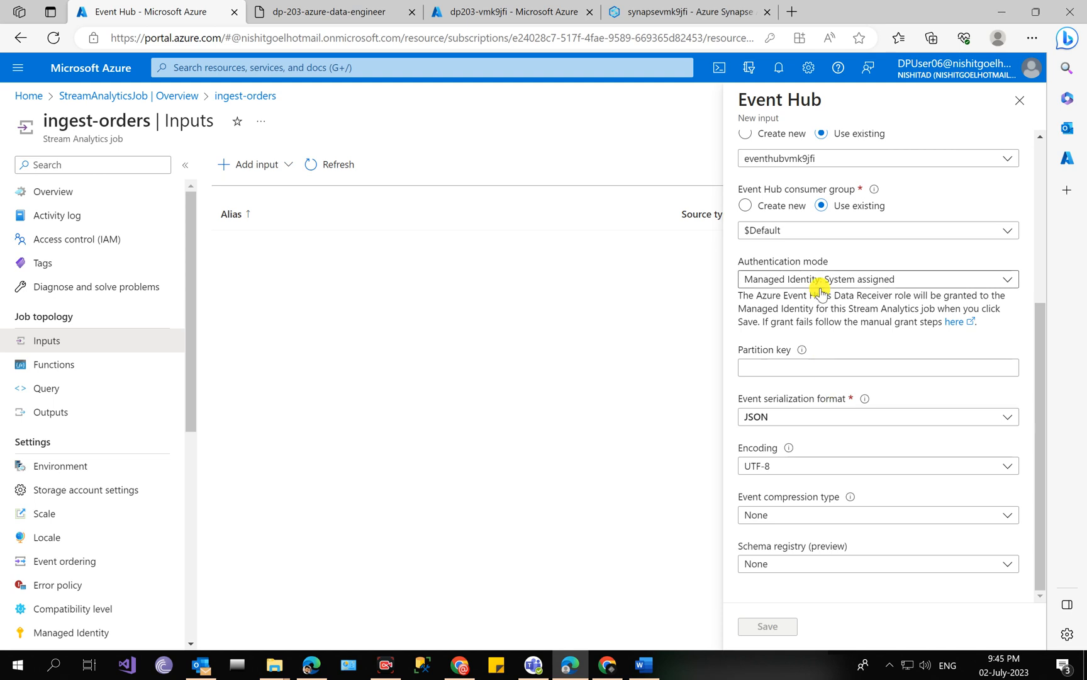
left_click(376, 4)
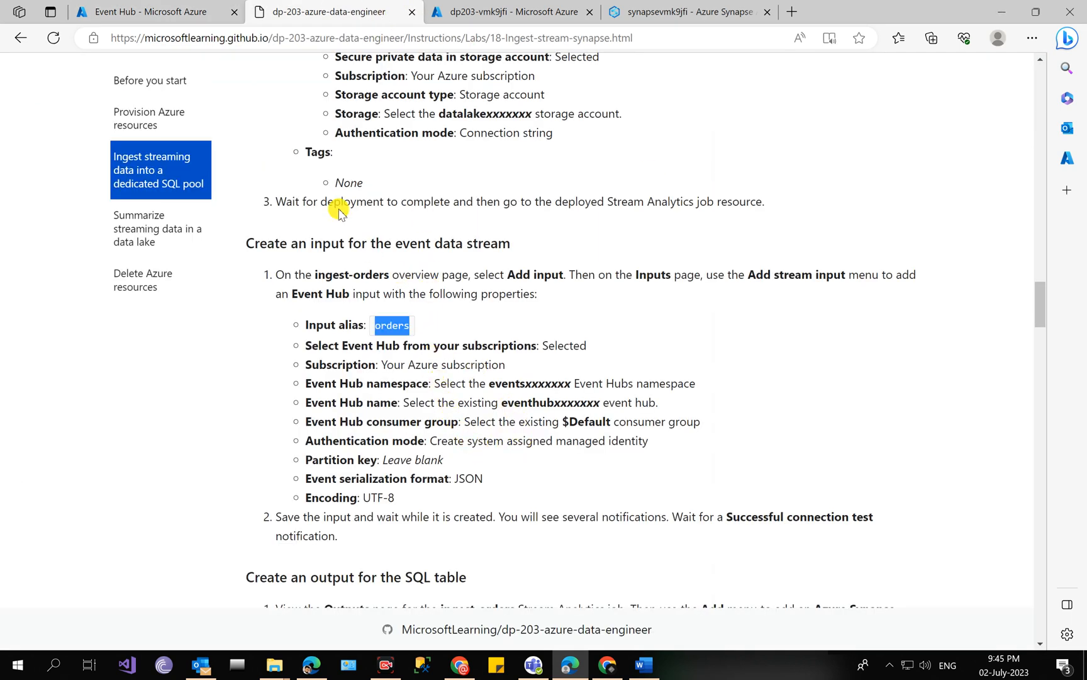
left_click(176, 9)
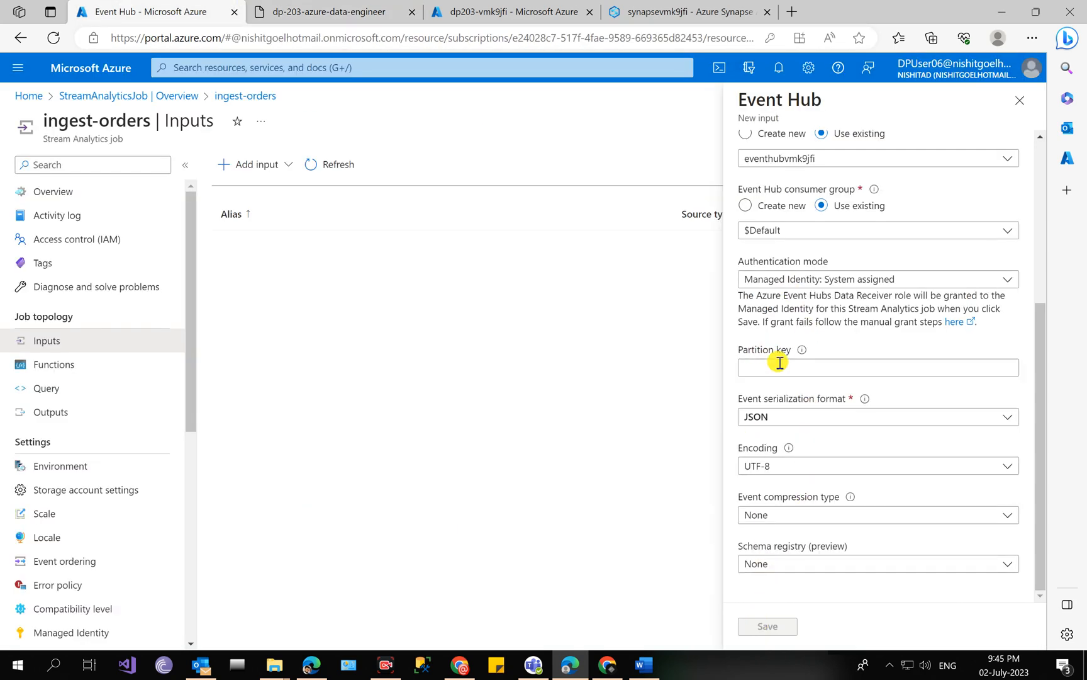
scroll(795, 408, "up", 4)
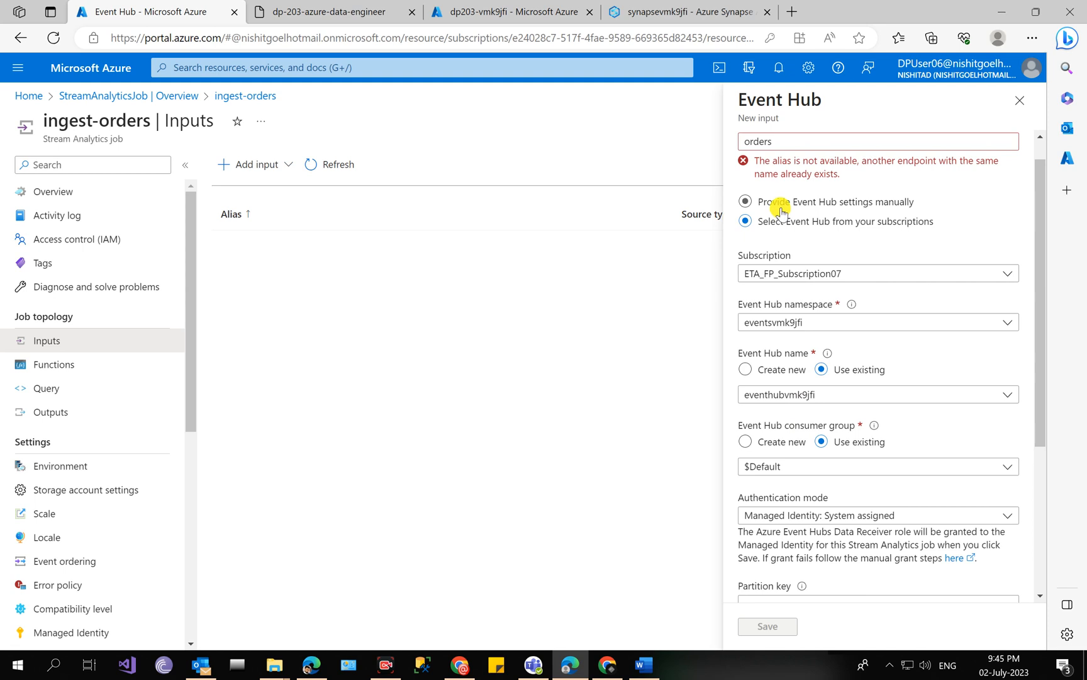
left_click(797, 141)
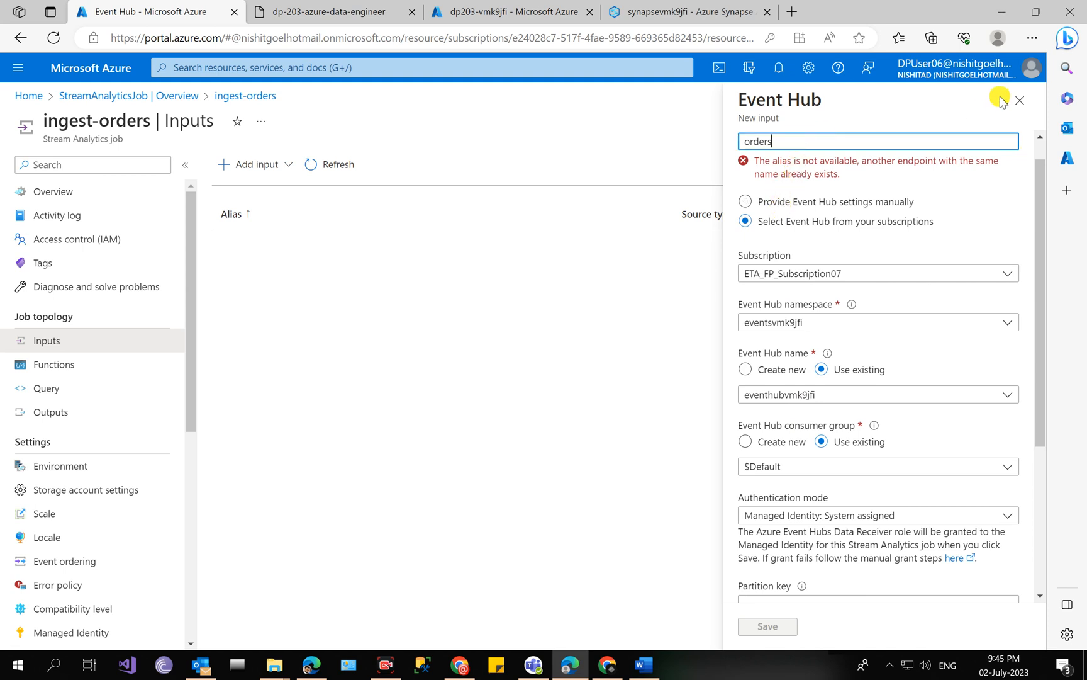
left_click(1019, 100)
left_click(598, 120)
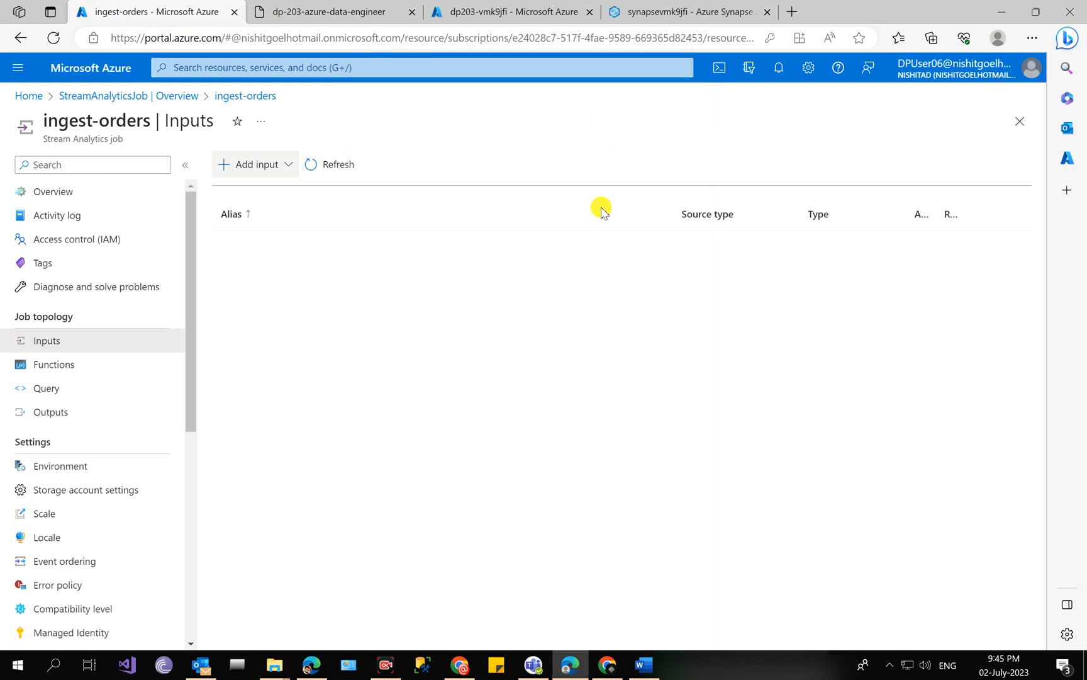
Step: Refresh the job's inputs and add an Event Hub stream input with alias order, event hub eventhubvmk9jfi and the existing $Default consumer group
left_click(334, 167)
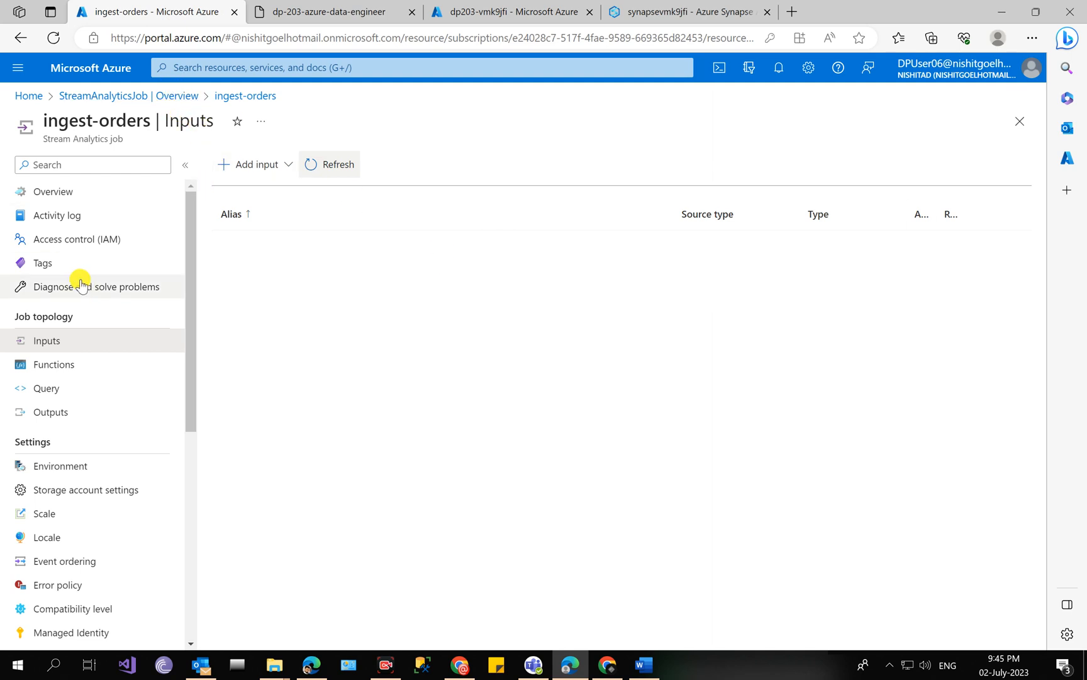
left_click(63, 193)
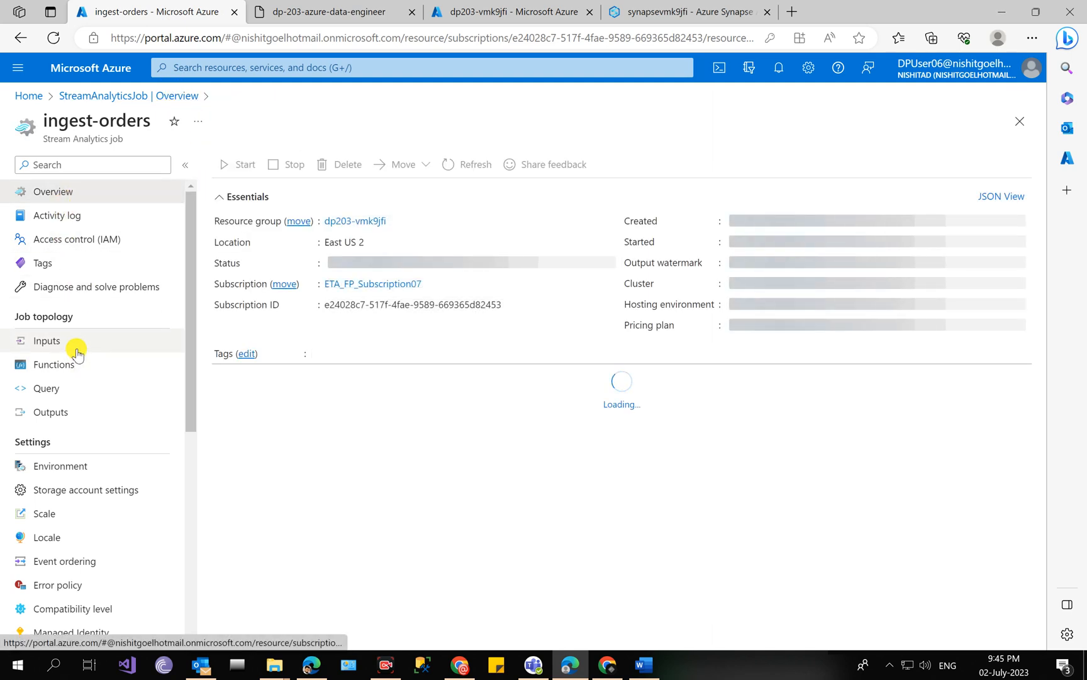
left_click(77, 353)
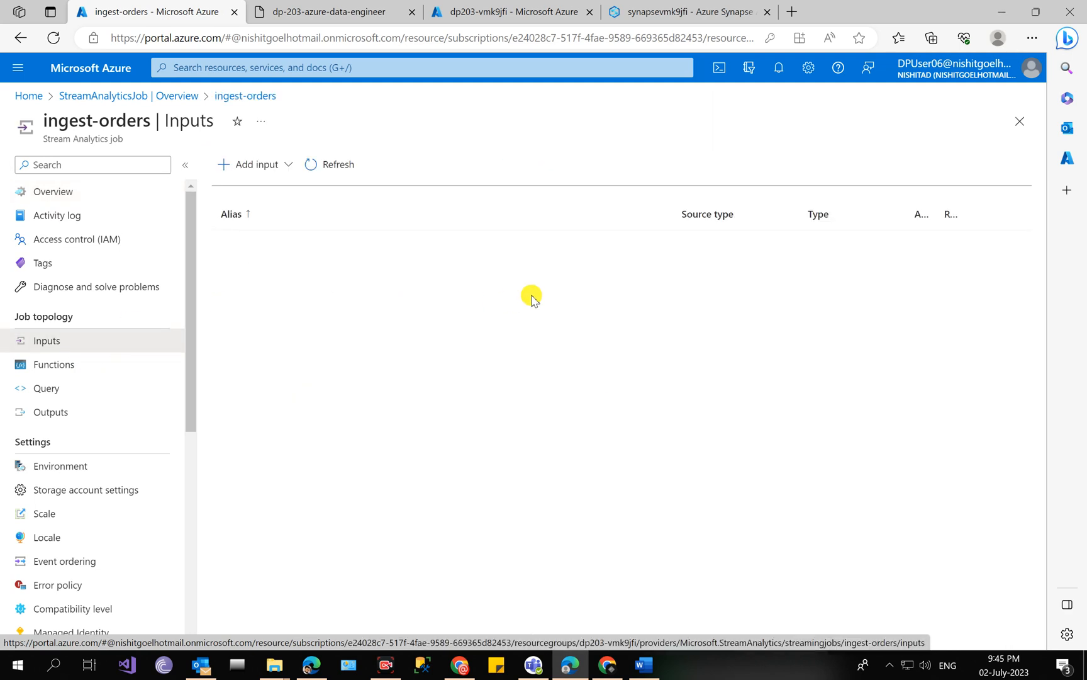
left_click(246, 168)
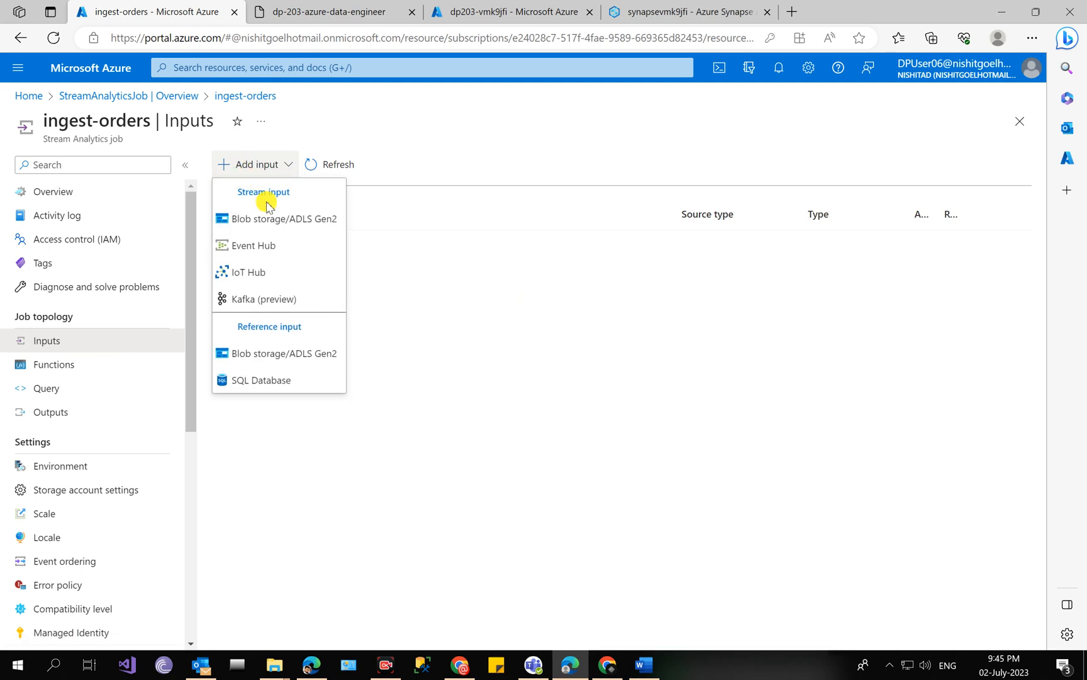
left_click(276, 250)
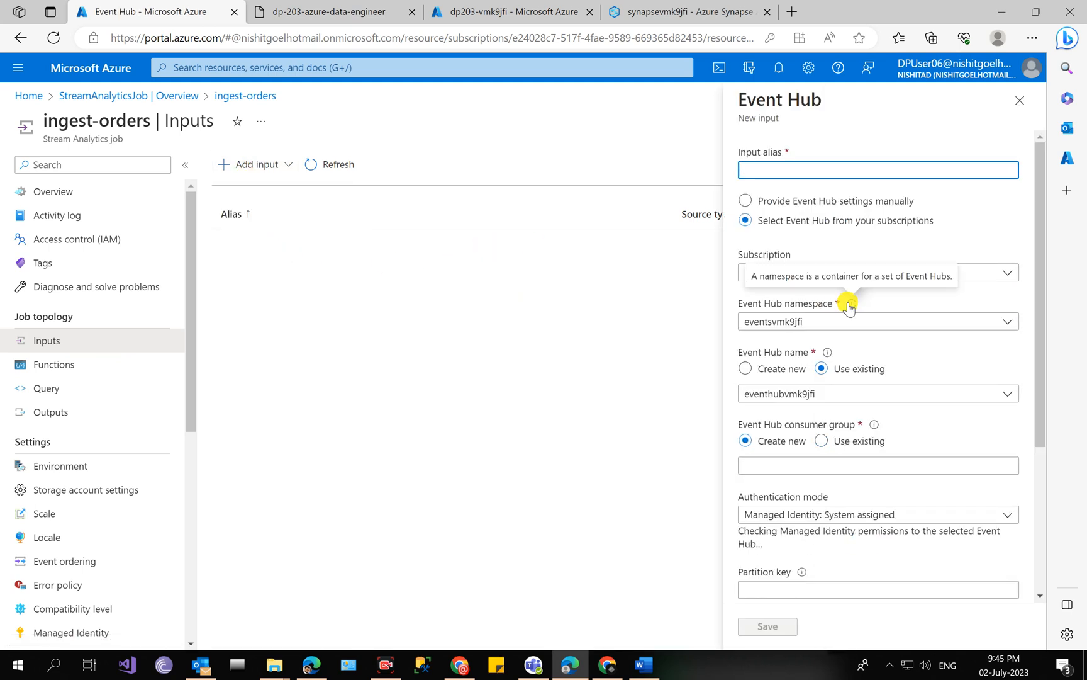
right_click(760, 164)
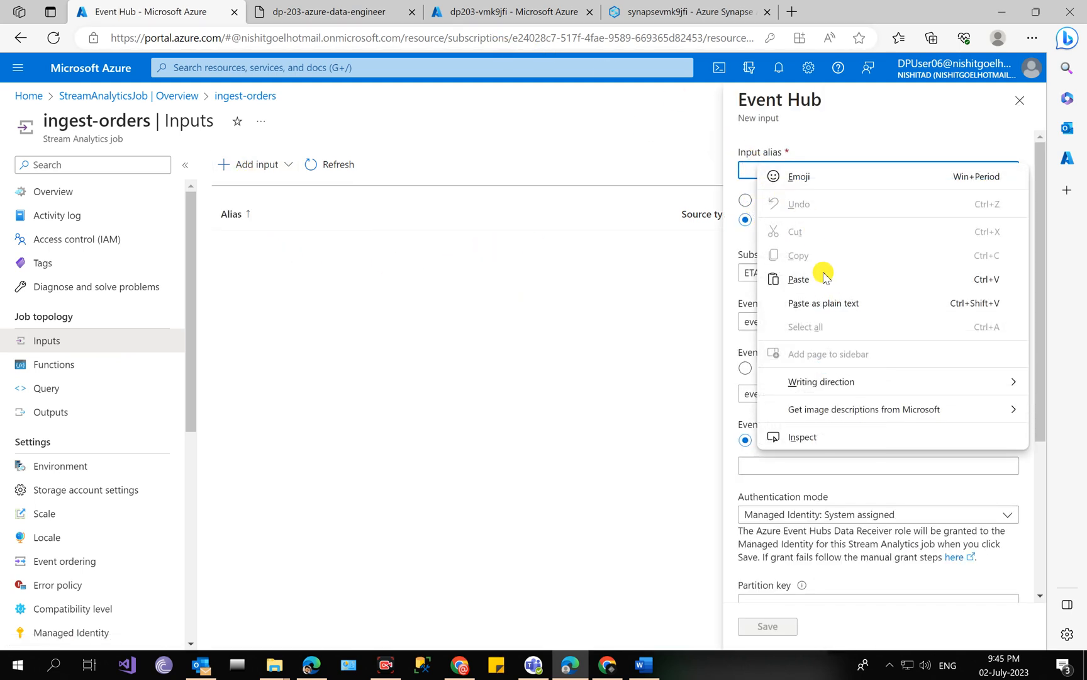
left_click(823, 275)
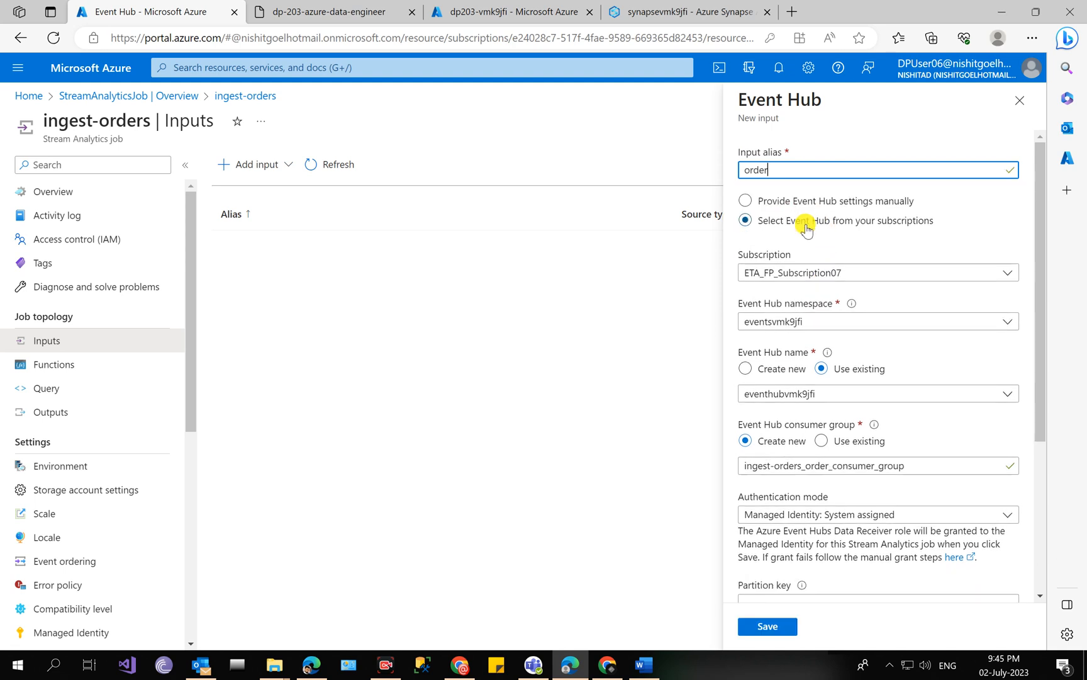
left_click(823, 440)
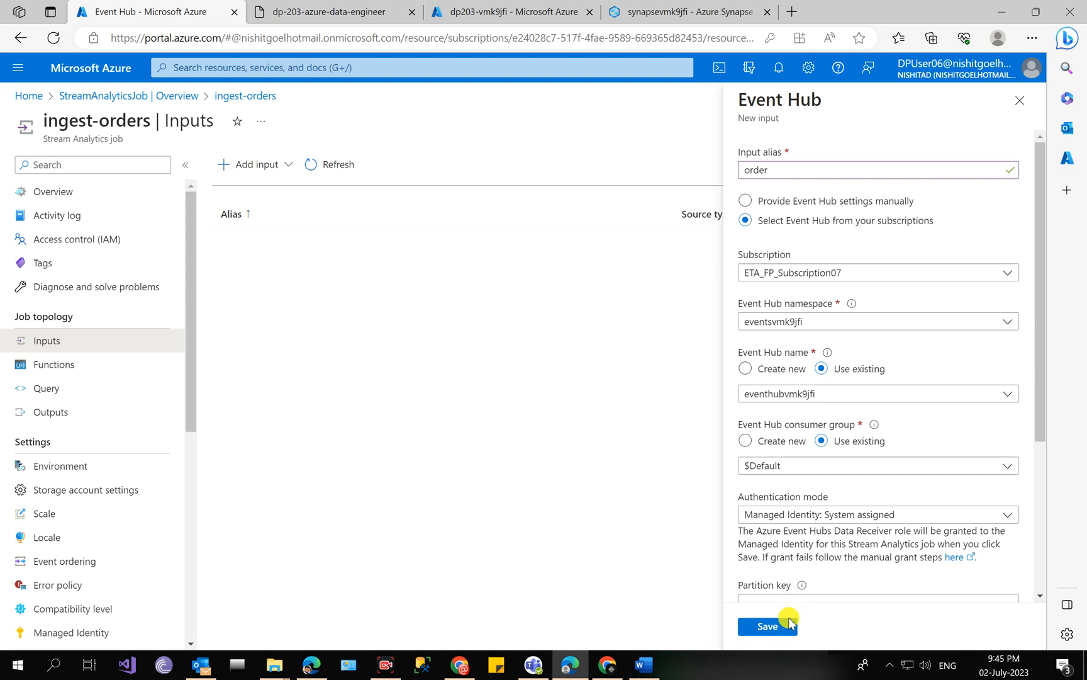
left_click(790, 620)
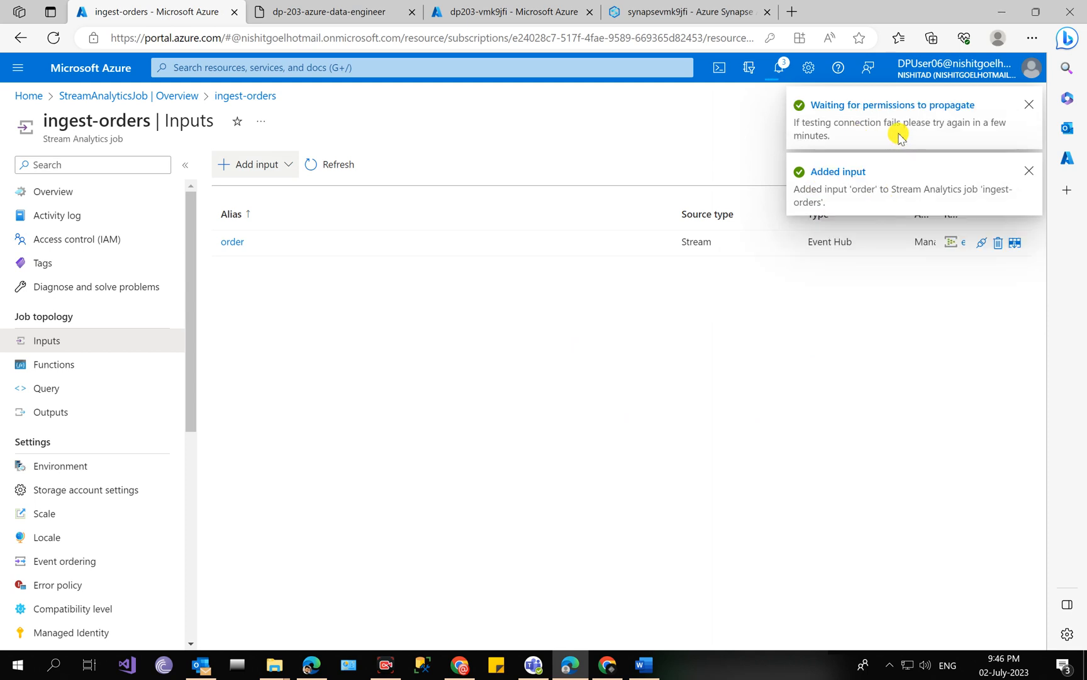
Step: Open the ingest-orders query page, preview the order input's sample events and check the test results
left_click(38, 389)
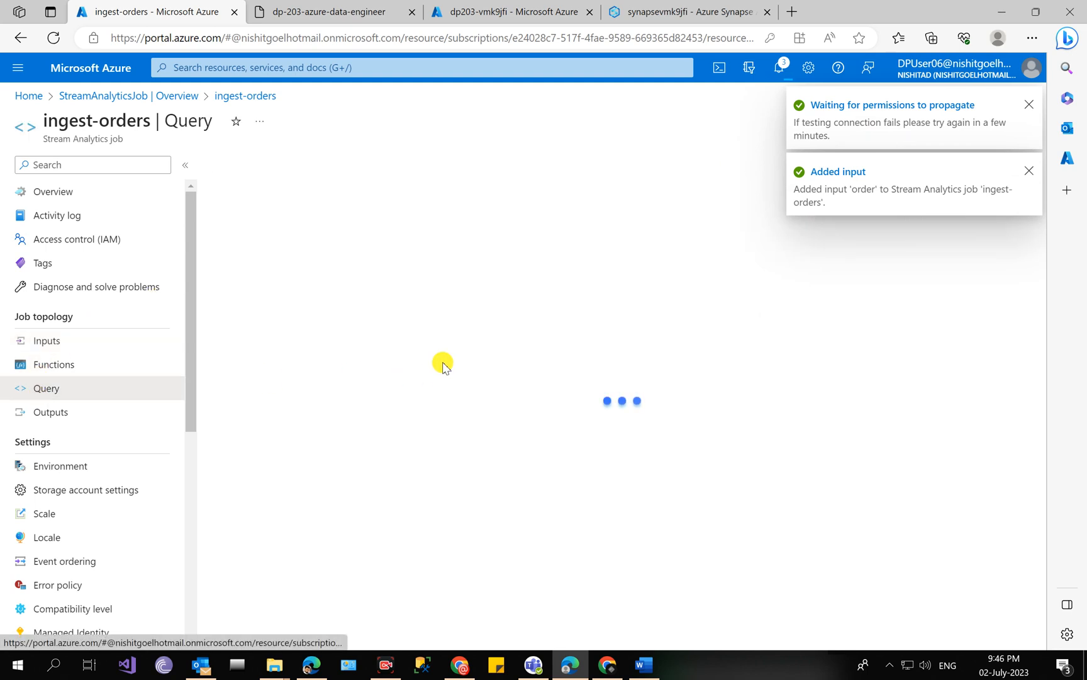
left_click(328, 222)
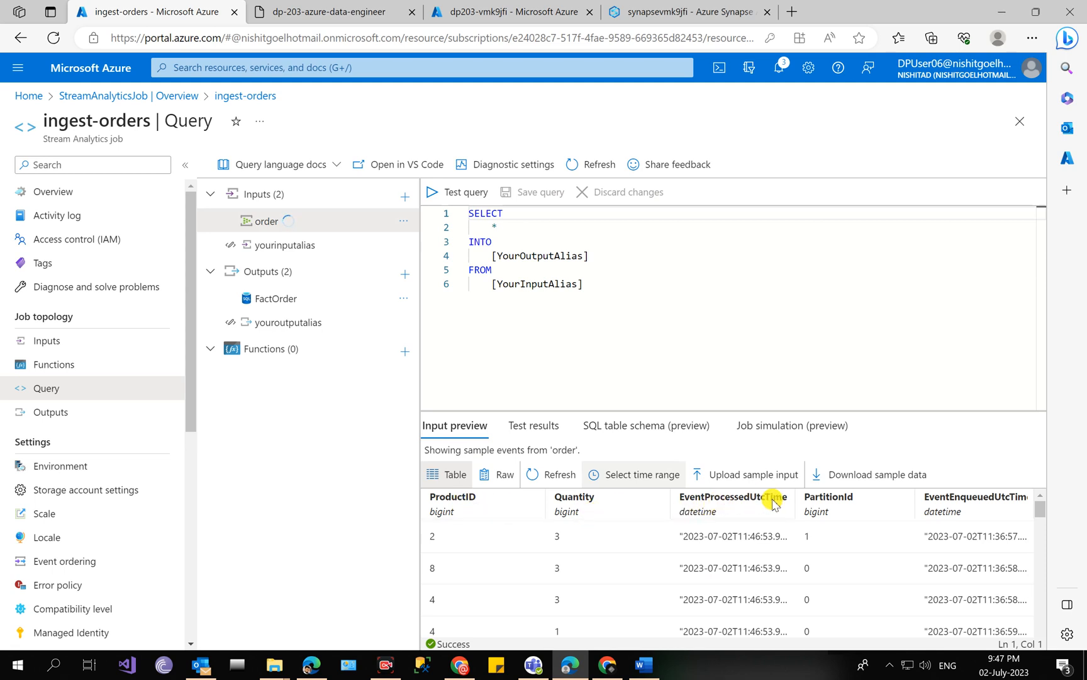
left_click(514, 426)
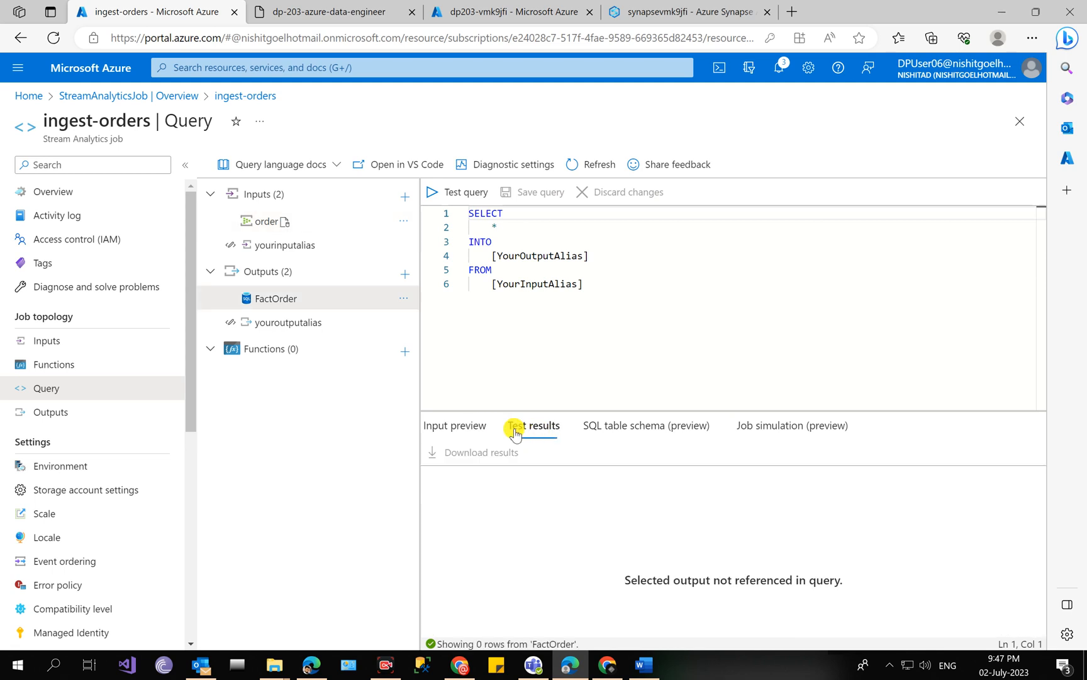
left_click(482, 426)
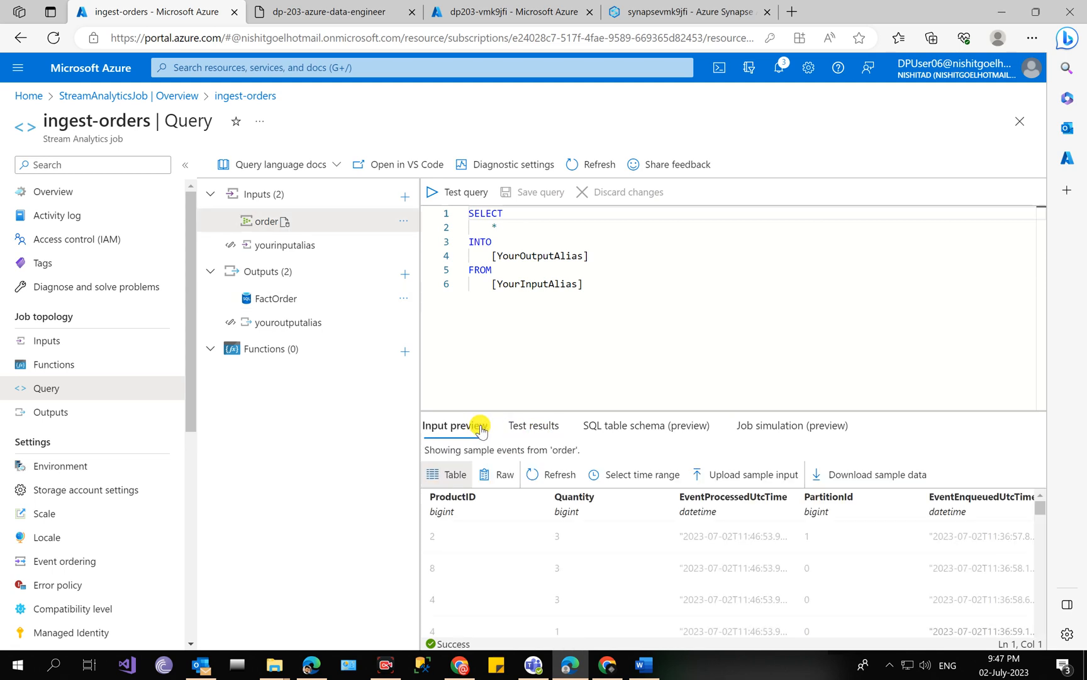
Step: Replace the default query with the lab's code selecting EventProcessedUtcTime AS OrderDateTime, ProductID and Quantity into [FactOrder] from [orders]
left_click(377, 6)
scroll(427, 417, "down", 10)
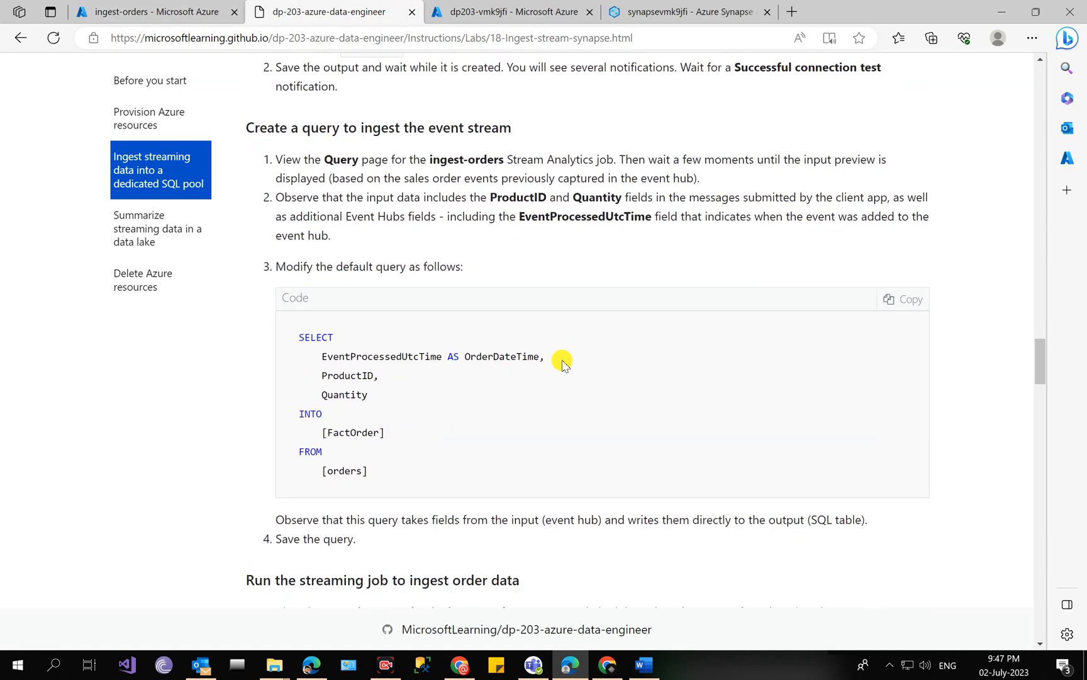
left_click(893, 301)
left_click(182, 14)
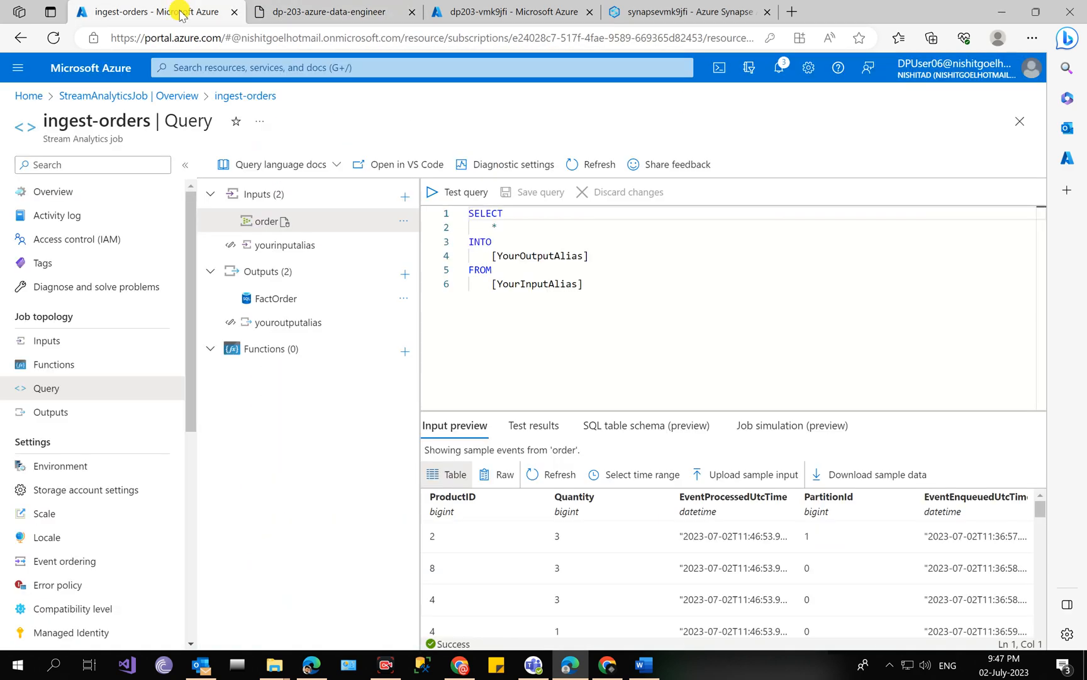
left_click(502, 255)
key("ctrl+a")
key("ctrl+v")
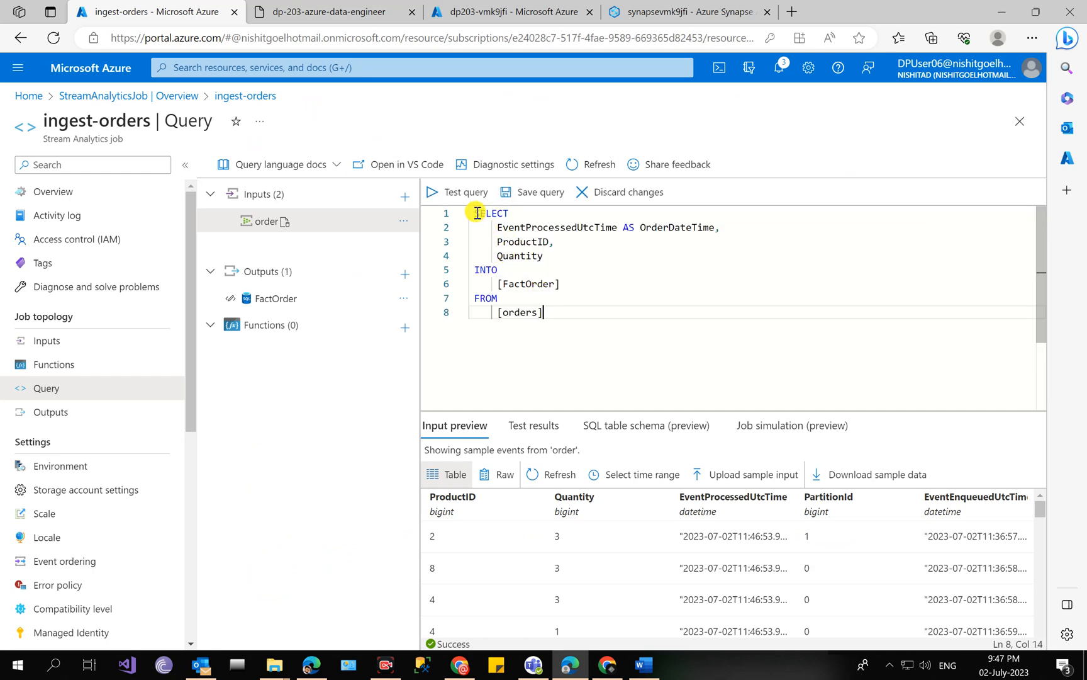
Step: Test the ingest-orders query twice, dismissing the resulting message each time, and save the query
left_click(459, 192)
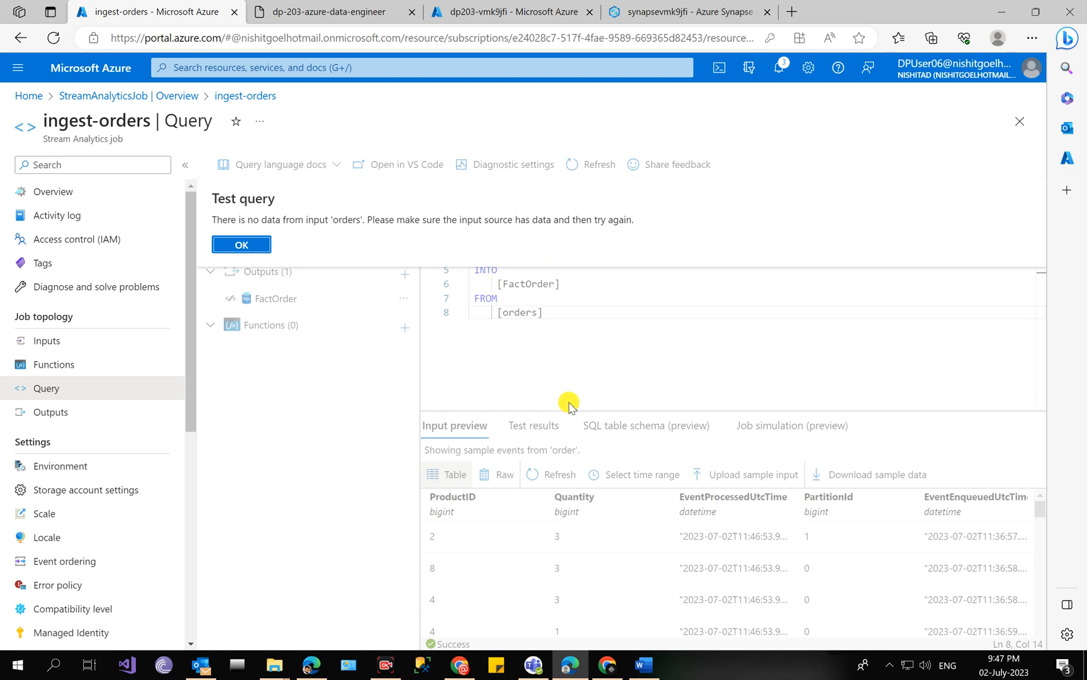
left_click(244, 245)
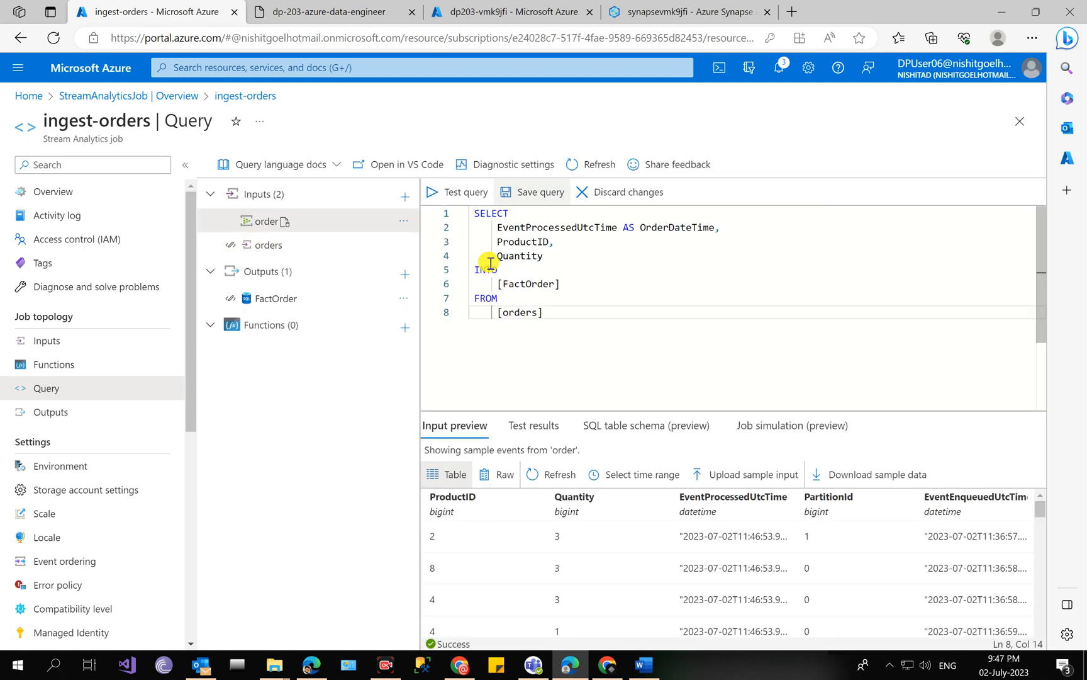
left_click(451, 192)
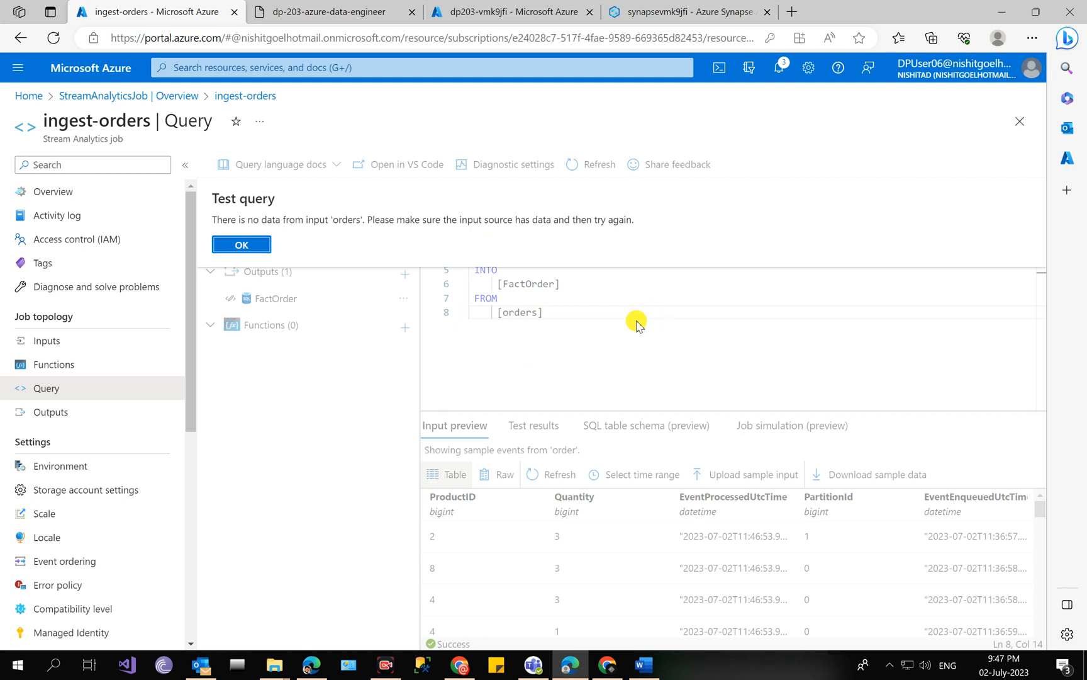
left_click(239, 245)
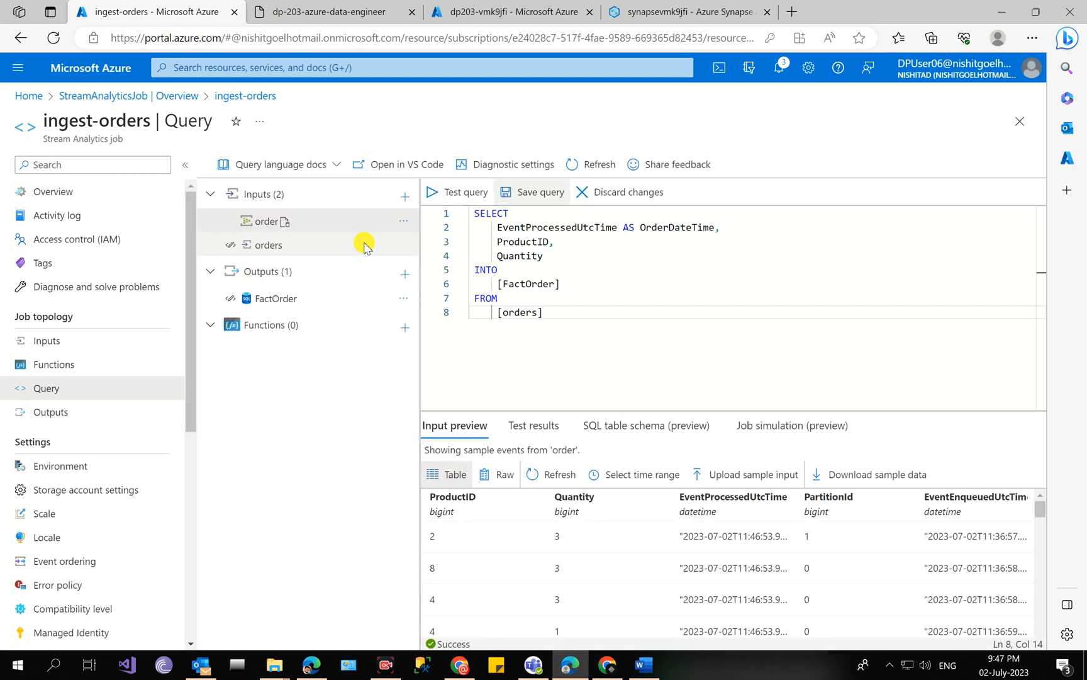
left_click(526, 209)
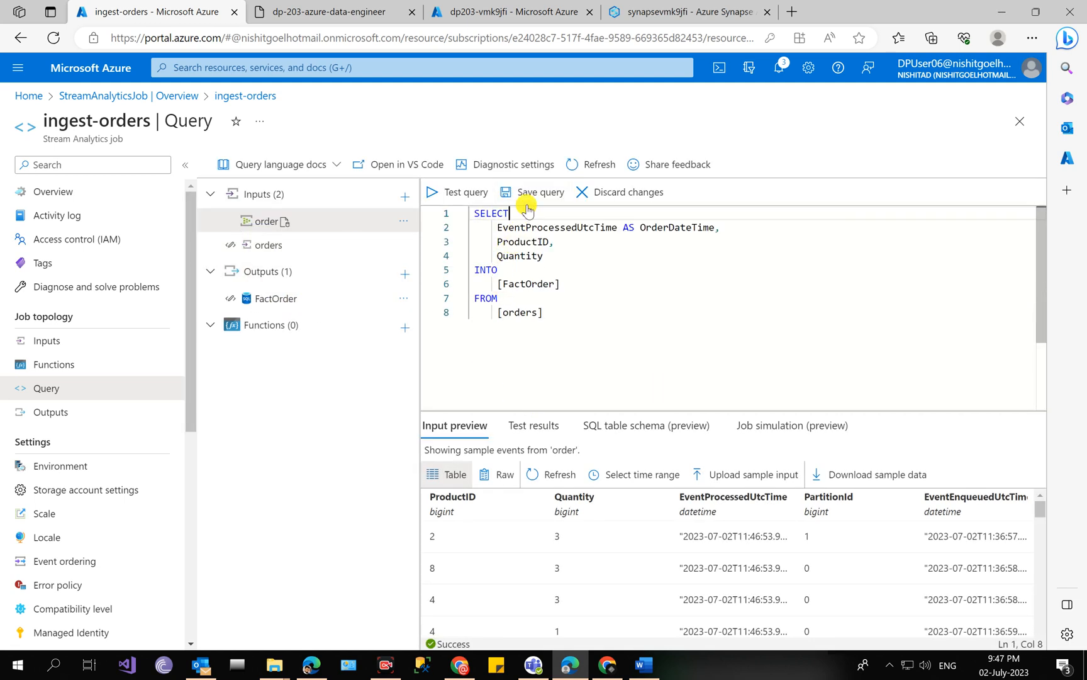
left_click(526, 205)
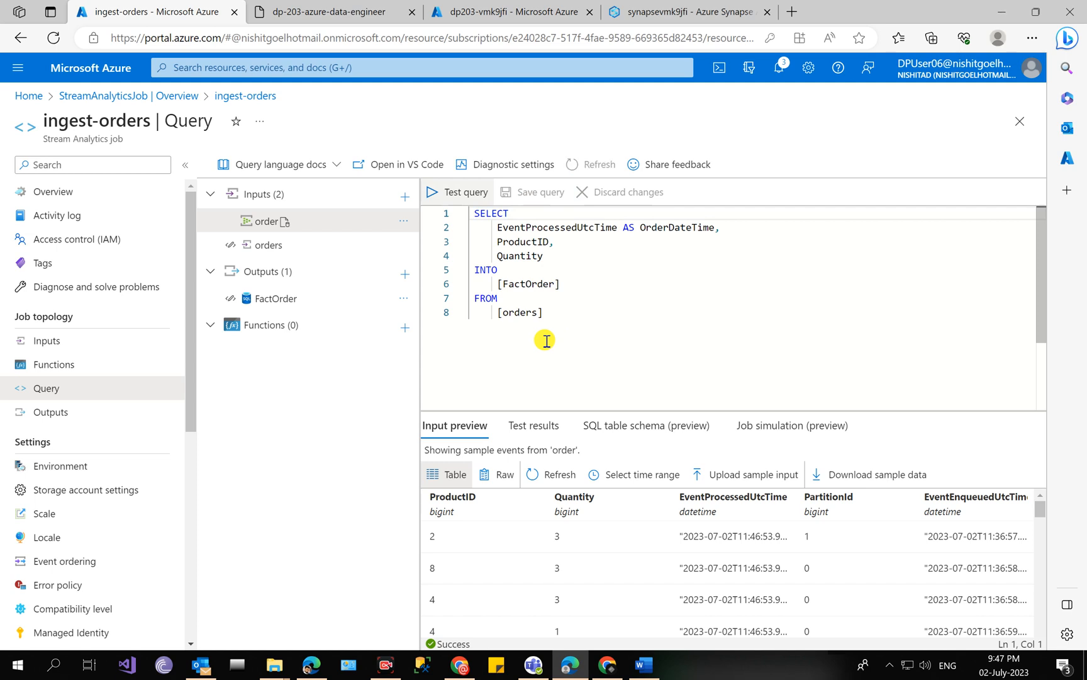
Step: Check the lab instructions that follow saving the query and return to the job's query page
left_click(338, 8)
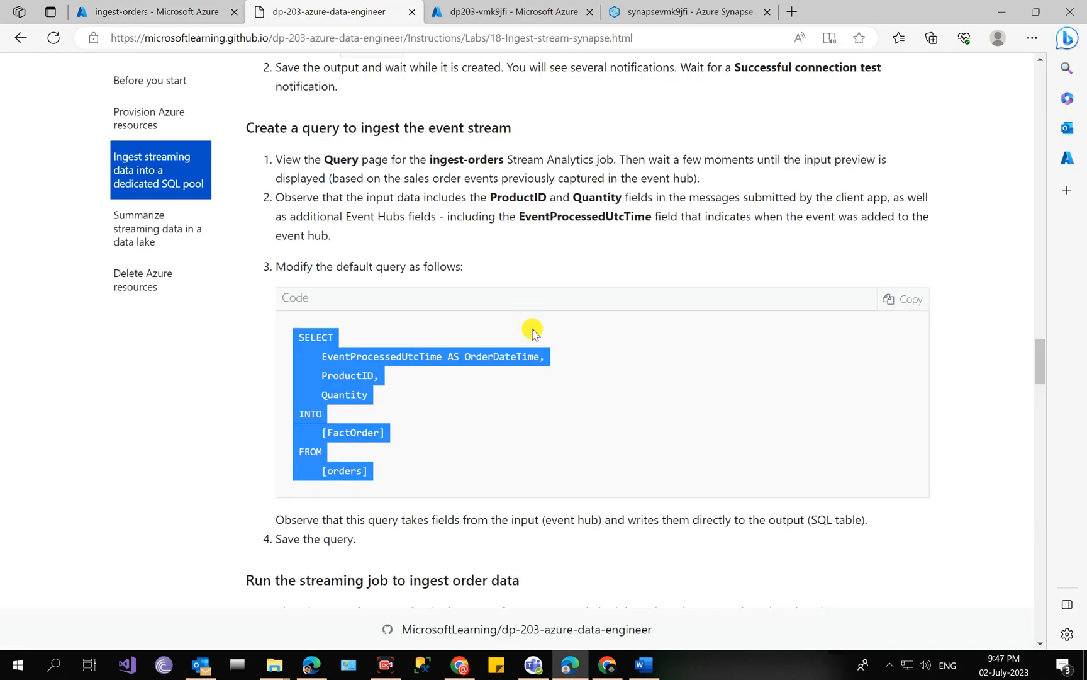
scroll(532, 332, "down", 7)
left_click(177, 9)
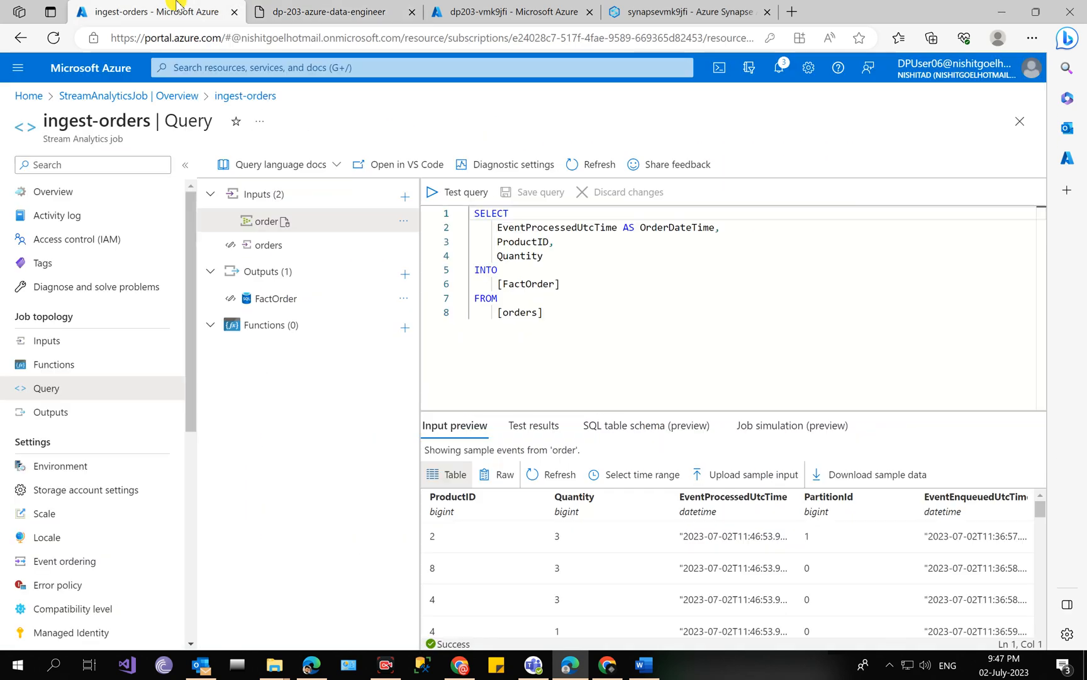
Step: Check the lab's run instructions and start the ingest-orders Stream Analytics job with the output start time set to Now
left_click(312, 6)
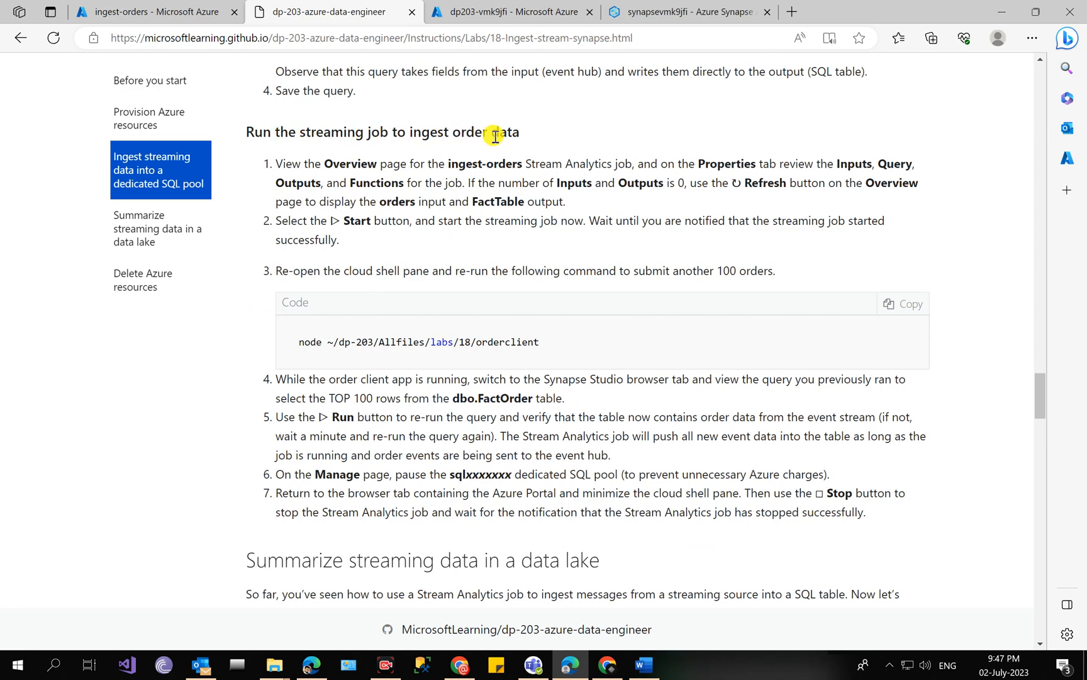
left_click(157, 12)
left_click(93, 193)
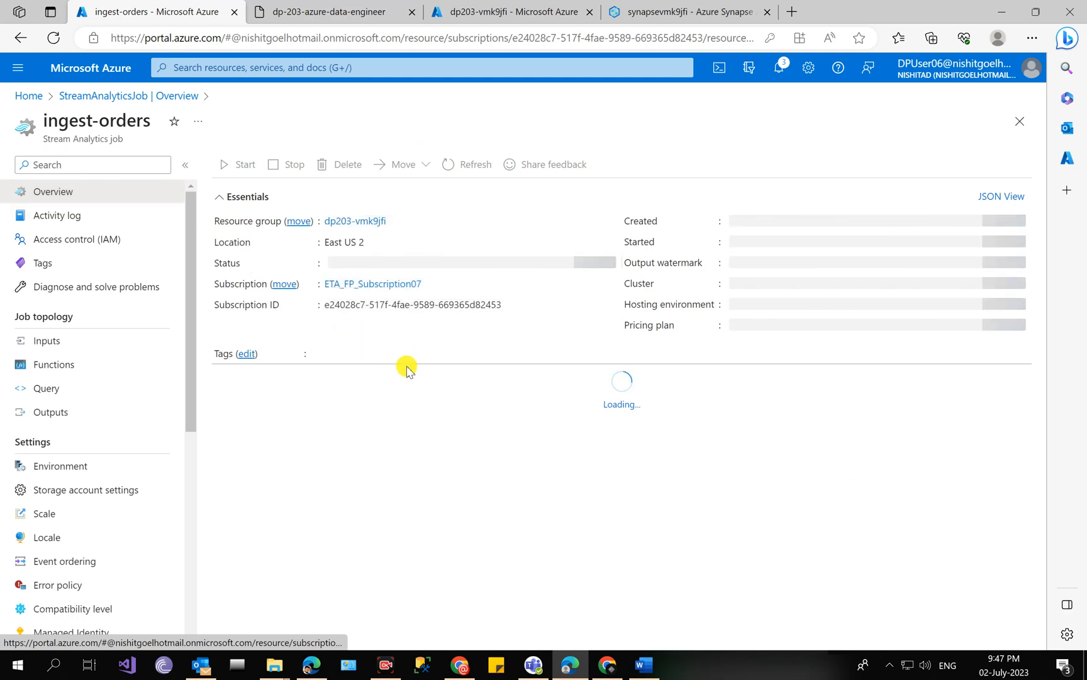
left_click(246, 169)
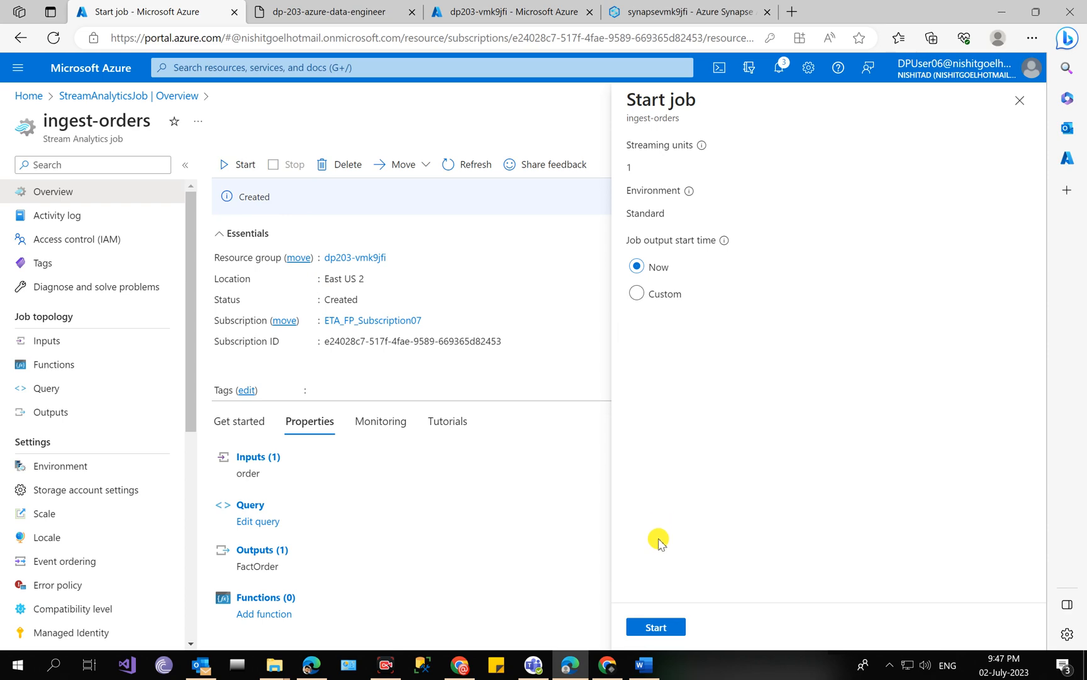
left_click(656, 627)
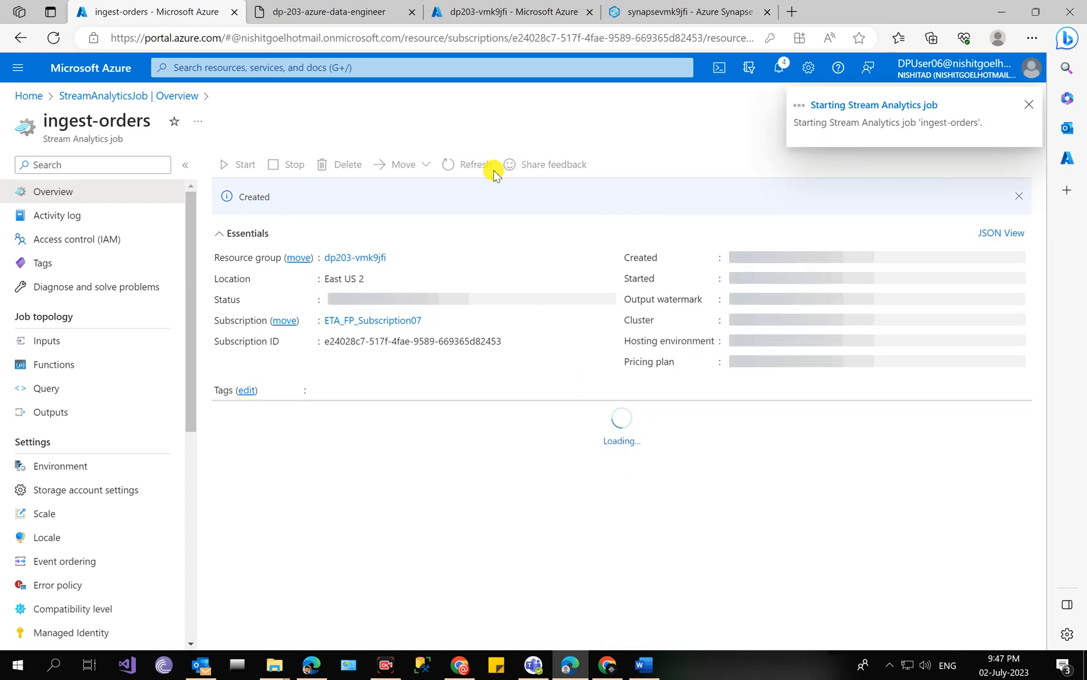
Step: Copy the lab's command node ~/dp-203/Allfiles/labs/18/orderclient and run it in the dp203-vmk9jfi page's cloud shell
left_click(356, 12)
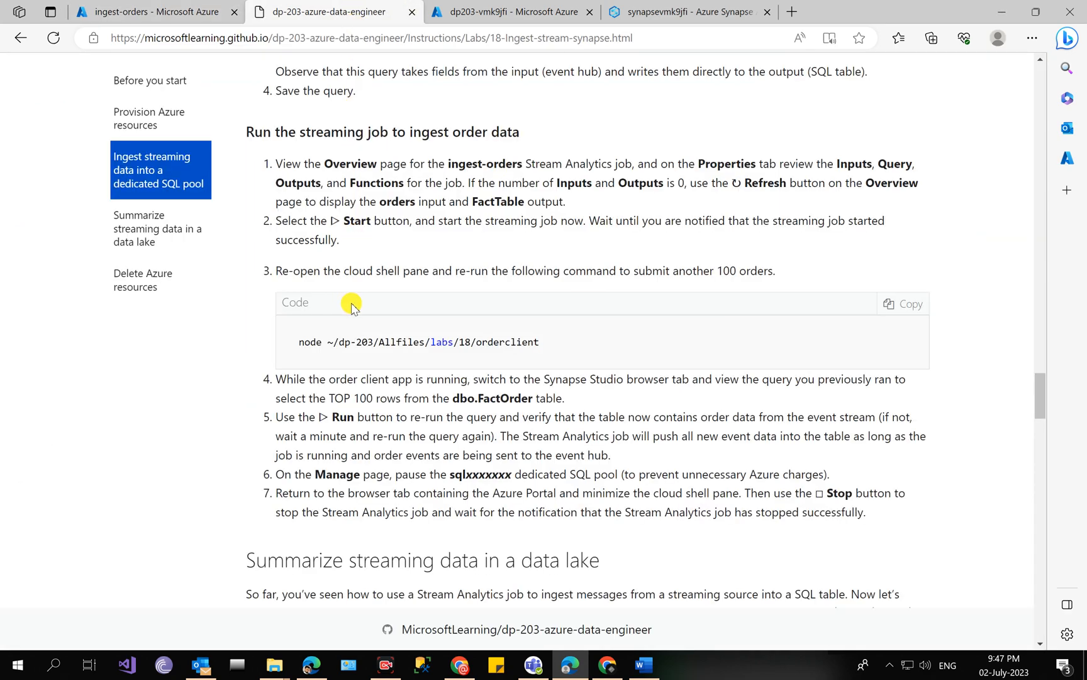
scroll(353, 304, "down", 3)
scroll(353, 304, "up", 2)
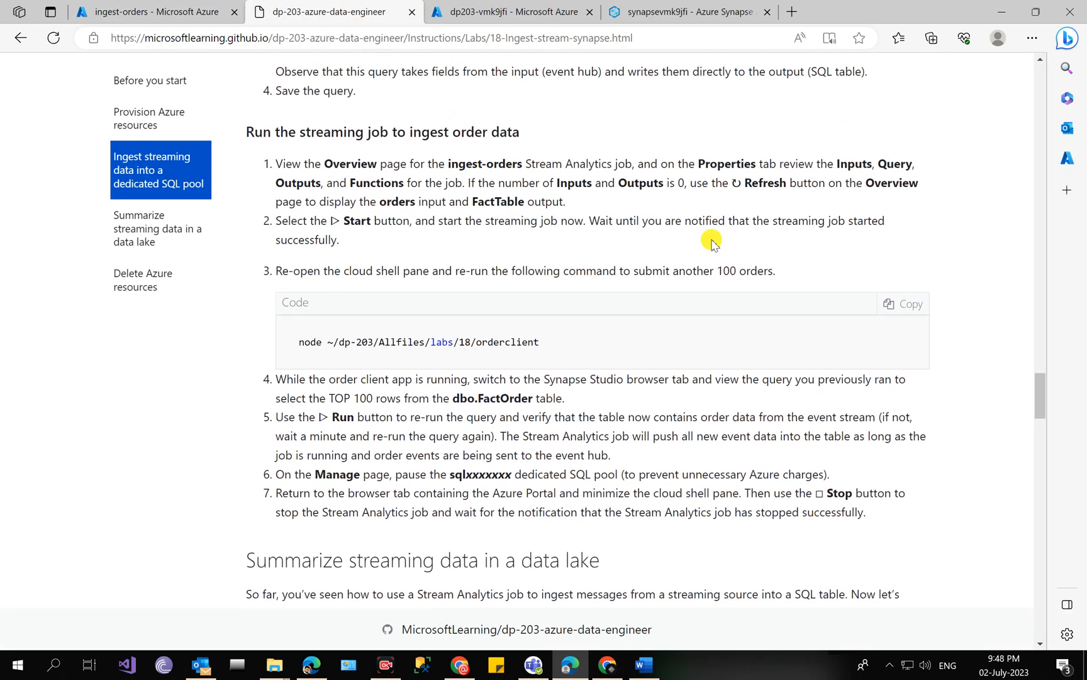
left_click(904, 304)
left_click(148, 11)
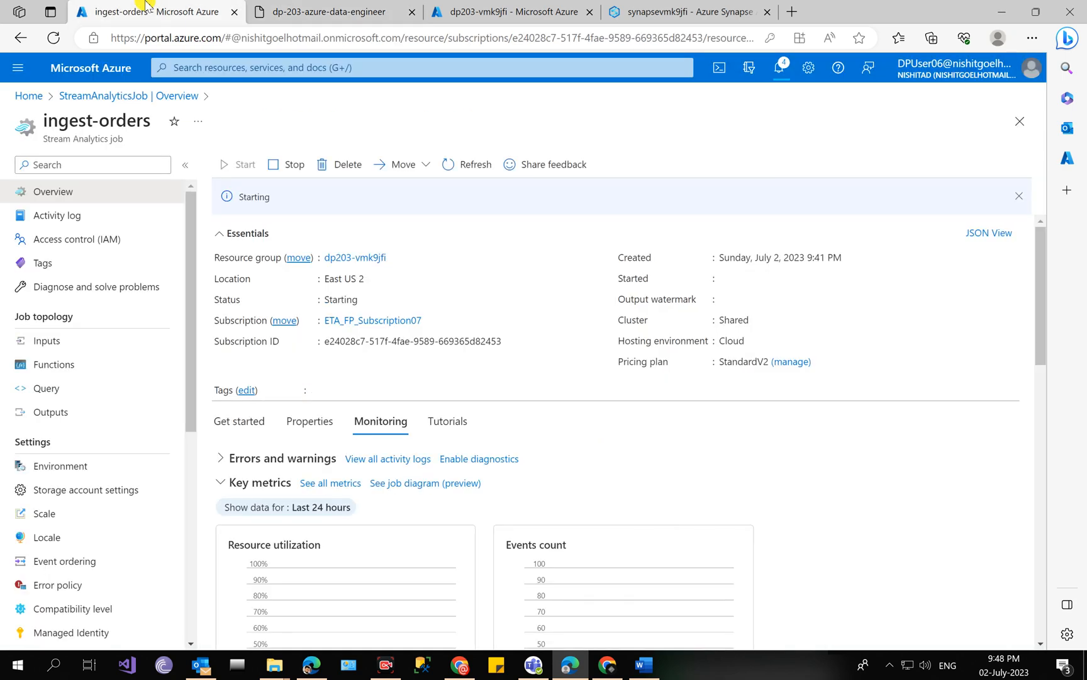
left_click(511, 11)
left_click(720, 67)
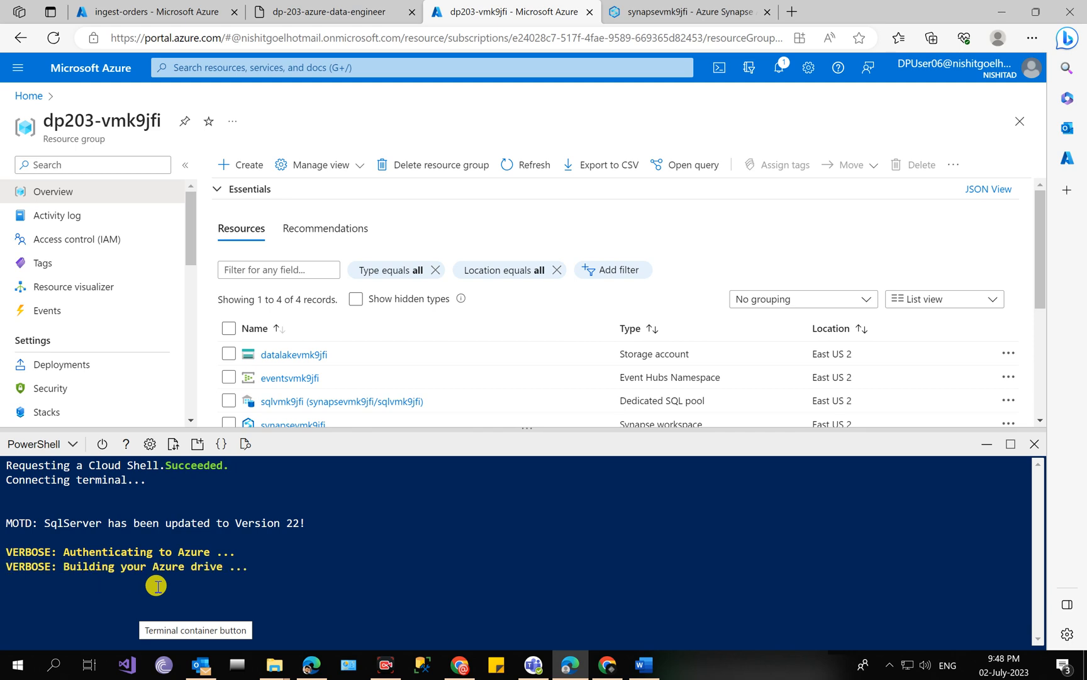
right_click(141, 584)
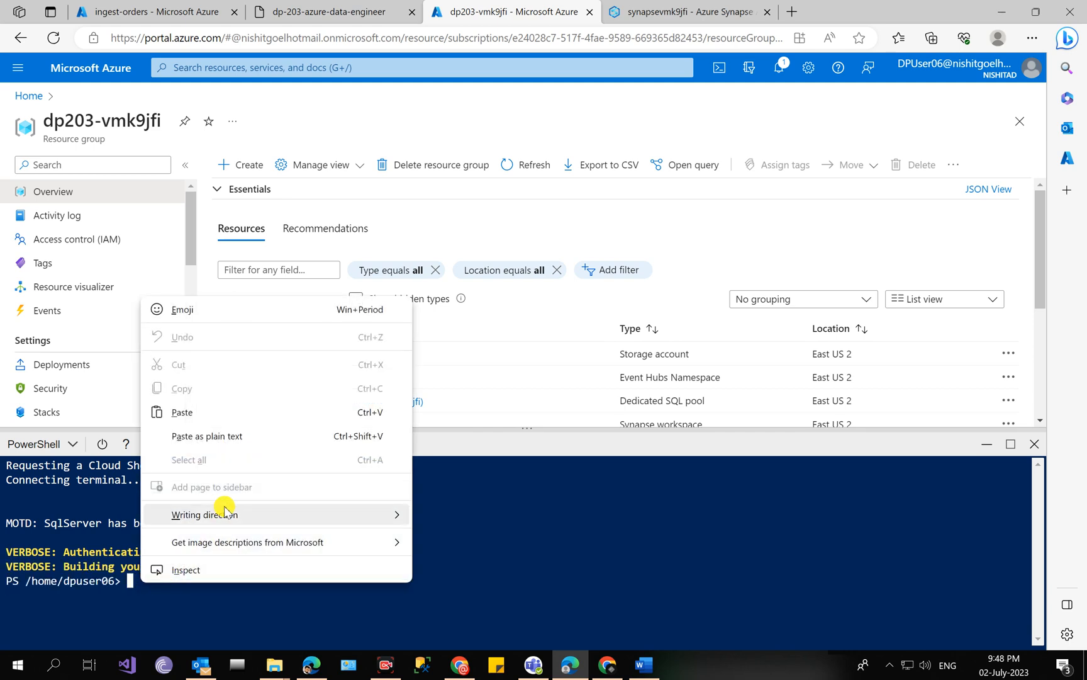
left_click(233, 434)
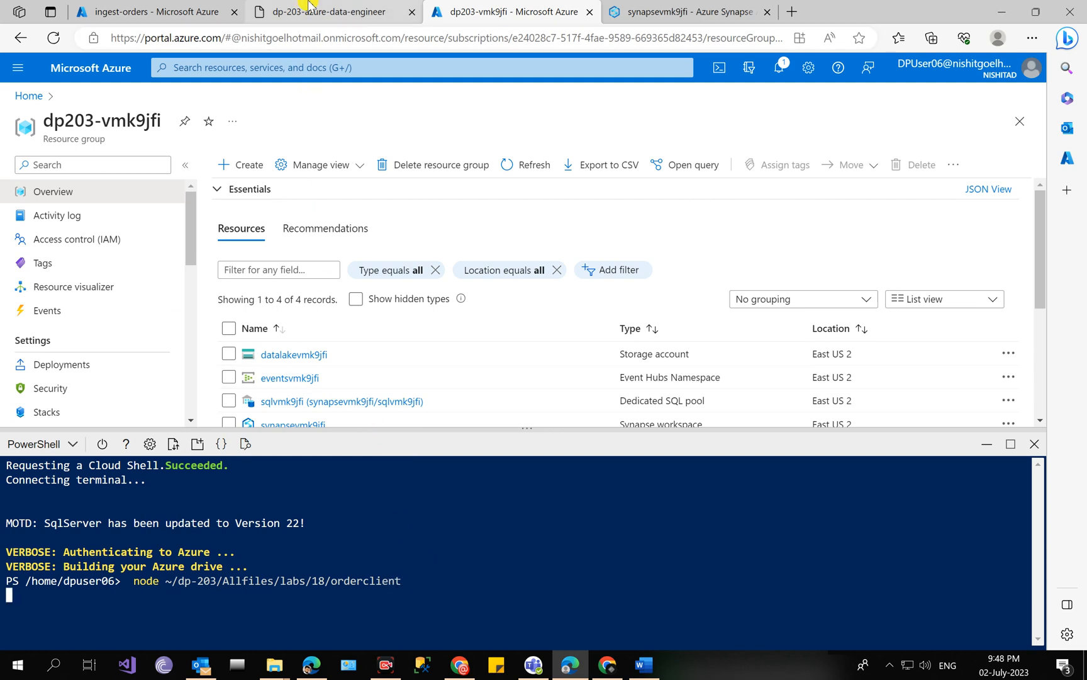
key("Return")
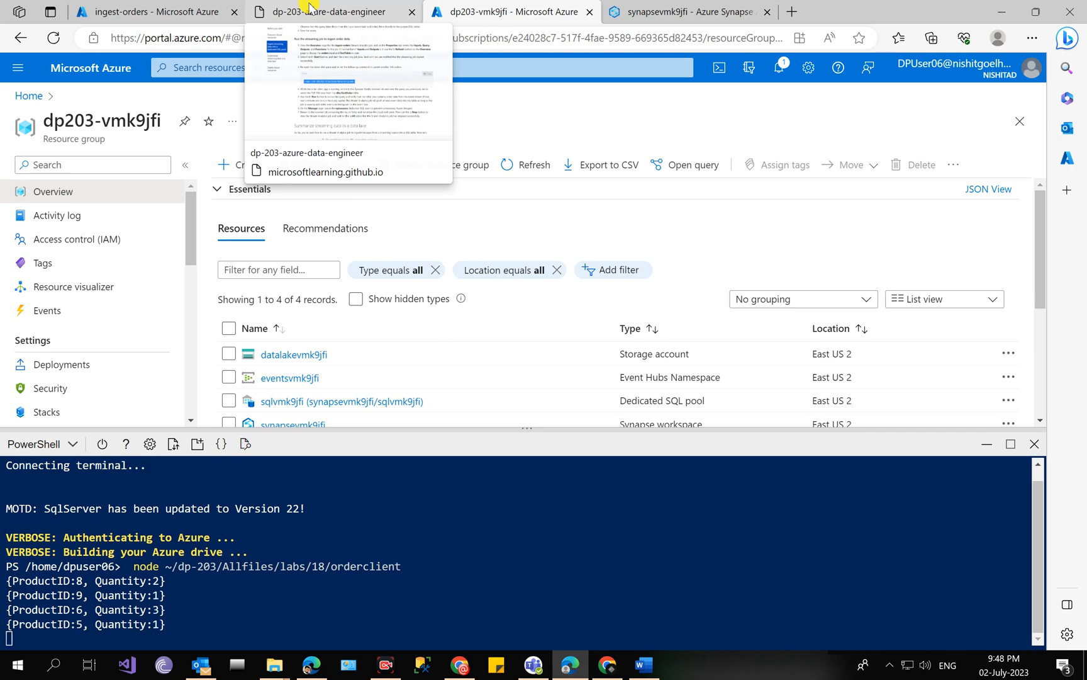
Step: Following the next lab instructions, query the top 100 rows of dbo.FactOrder from a new SQL script in Synapse Studio
left_click(302, 10)
scroll(412, 376, "down", 3)
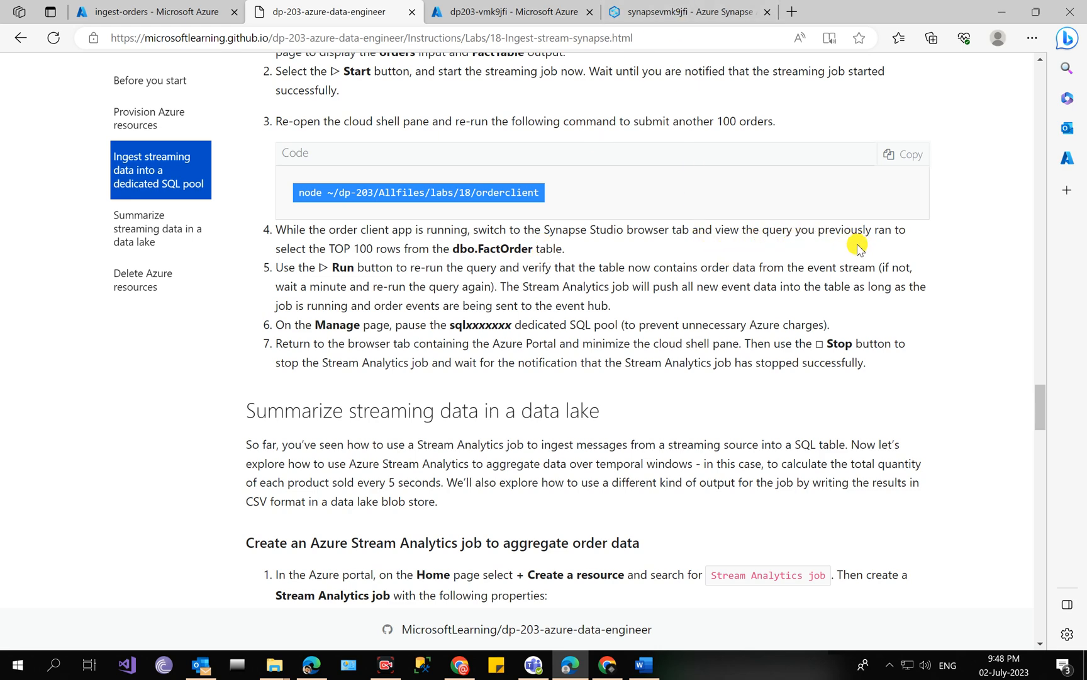
left_click(670, 8)
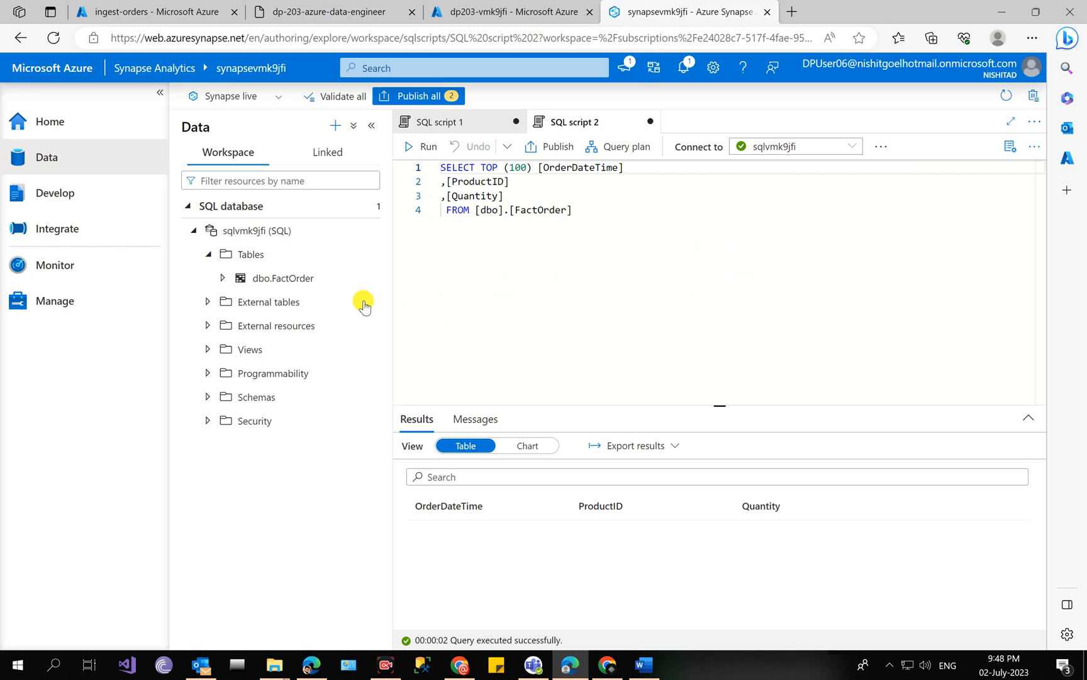
right_click(286, 277)
left_click(413, 302)
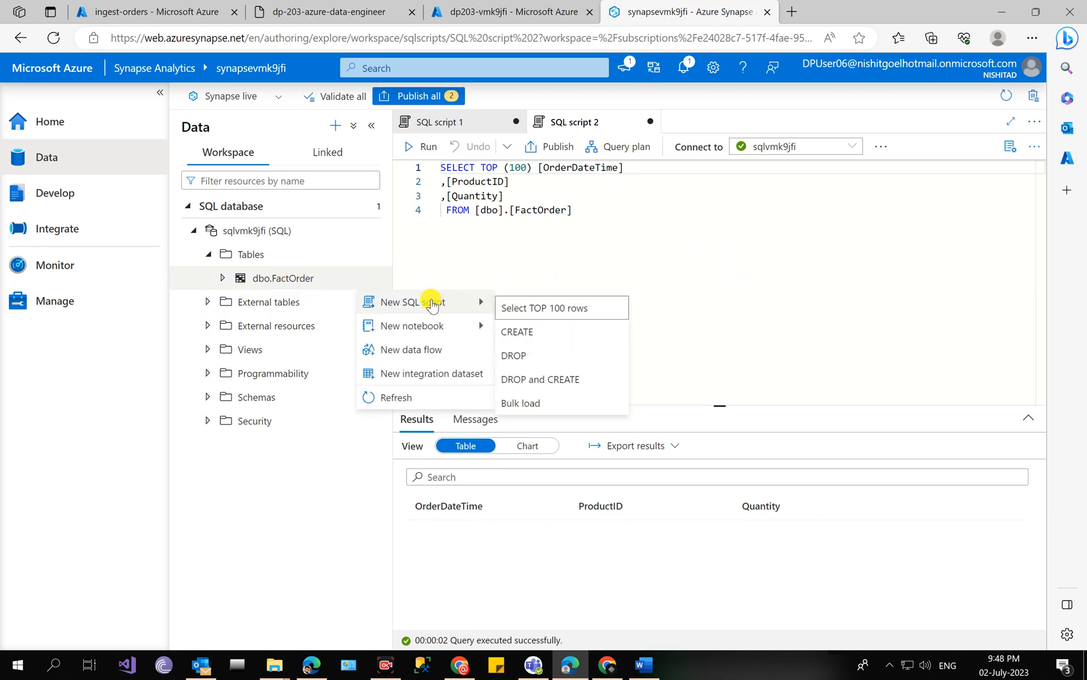
left_click(545, 308)
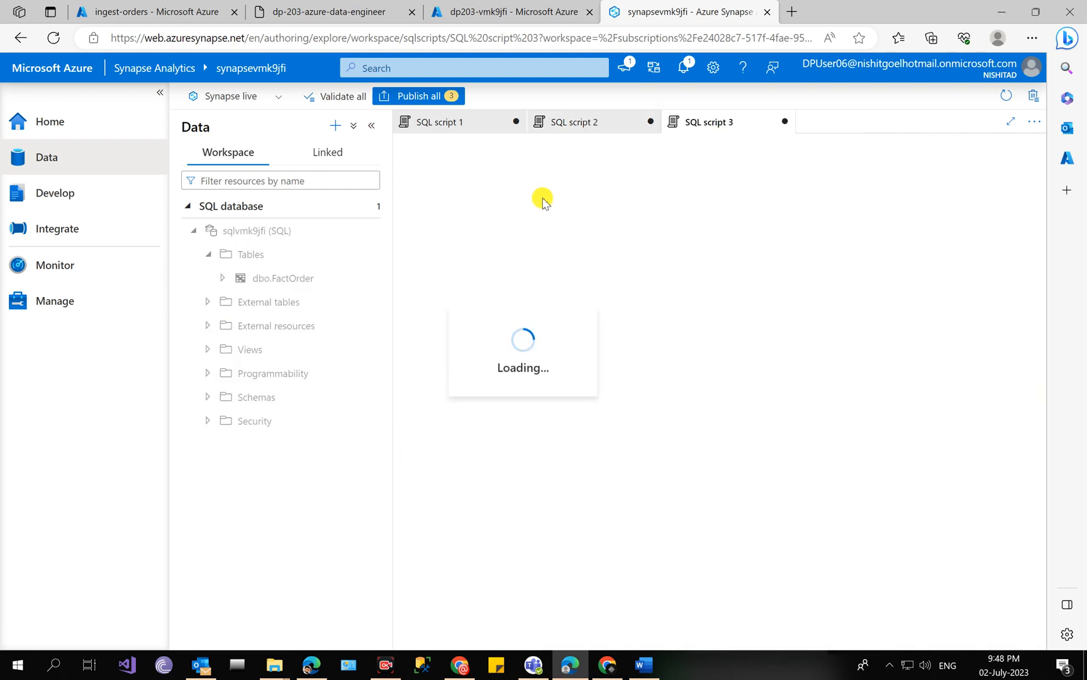
left_click(587, 121)
left_click(693, 126)
left_click(415, 146)
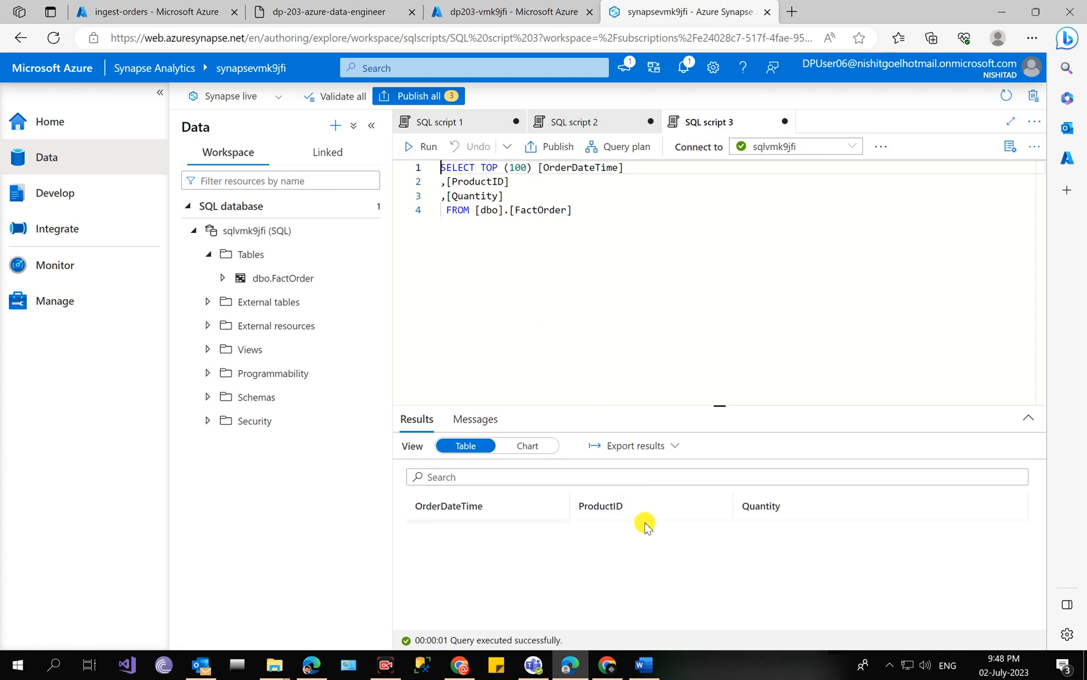
Step: Check the ingest-orders job's status and the order client's output in the cloud shell
left_click(378, 5)
left_click(157, 8)
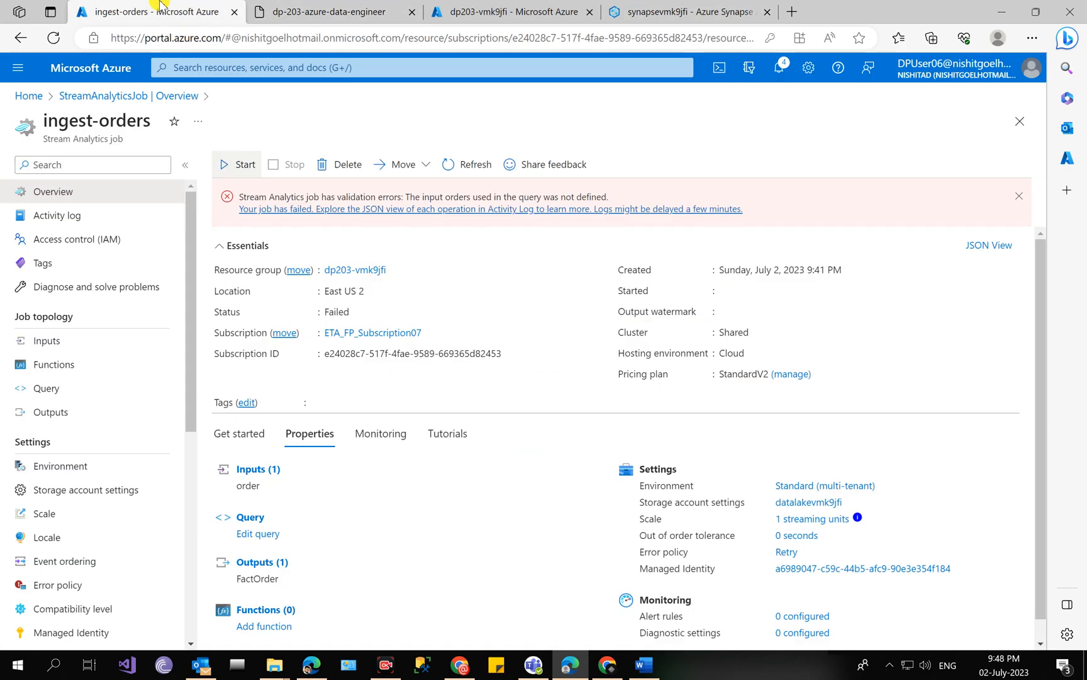
left_click(512, 8)
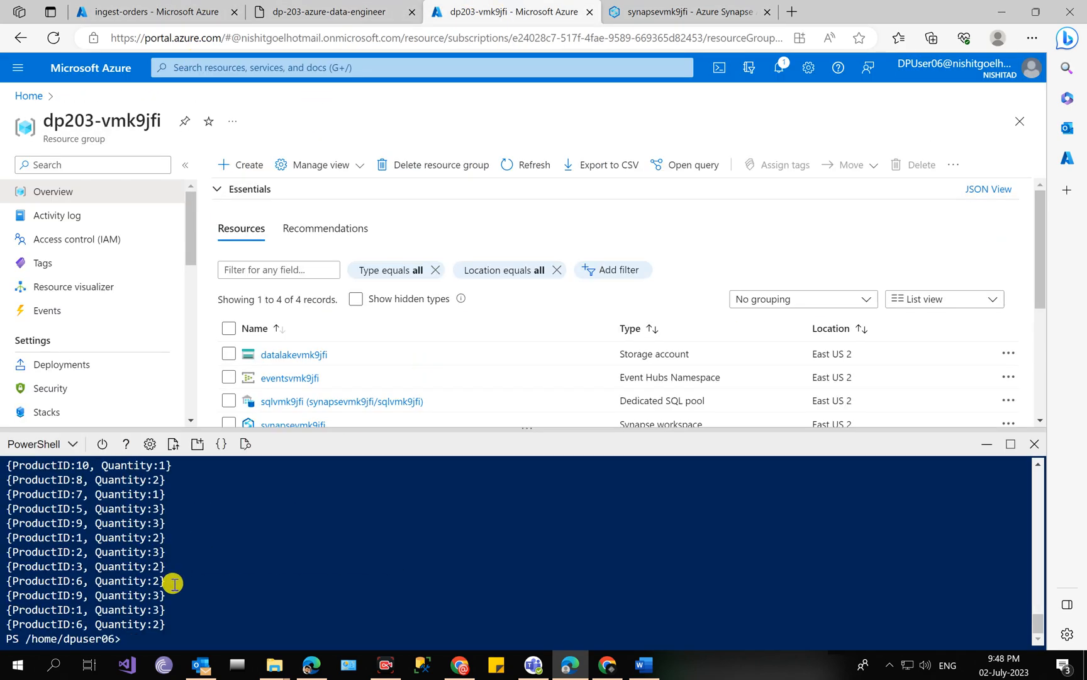
Step: Refresh the Synapse workspace, discarding the unsaved SQL scripts, and recheck the lab instructions and cloud shell output
left_click(676, 8)
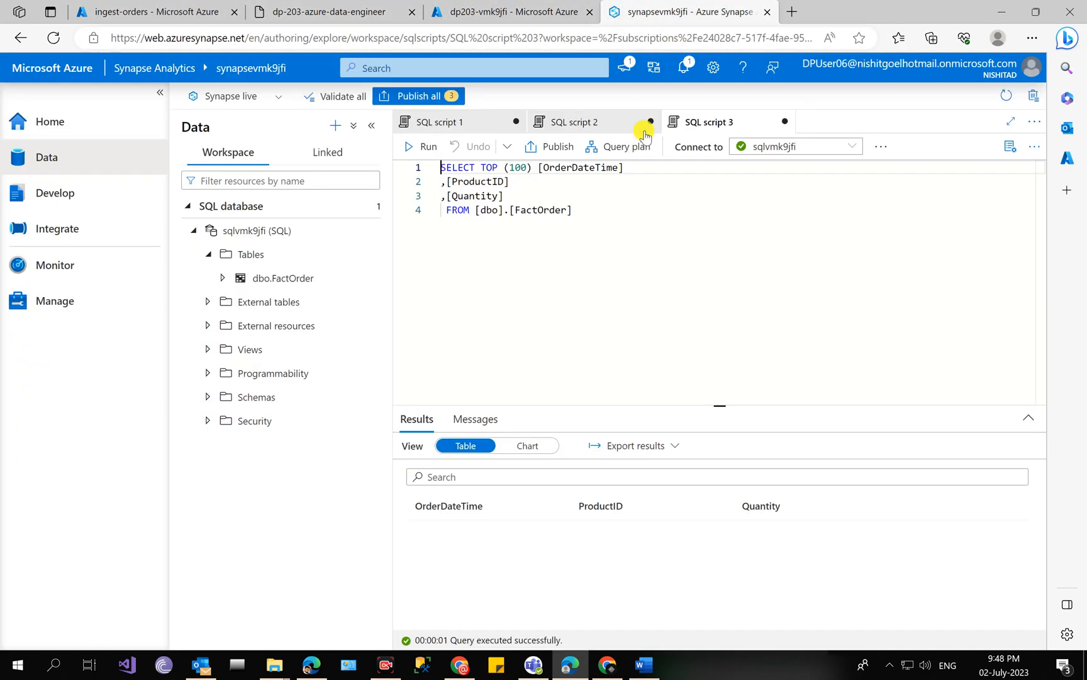
left_click(1006, 96)
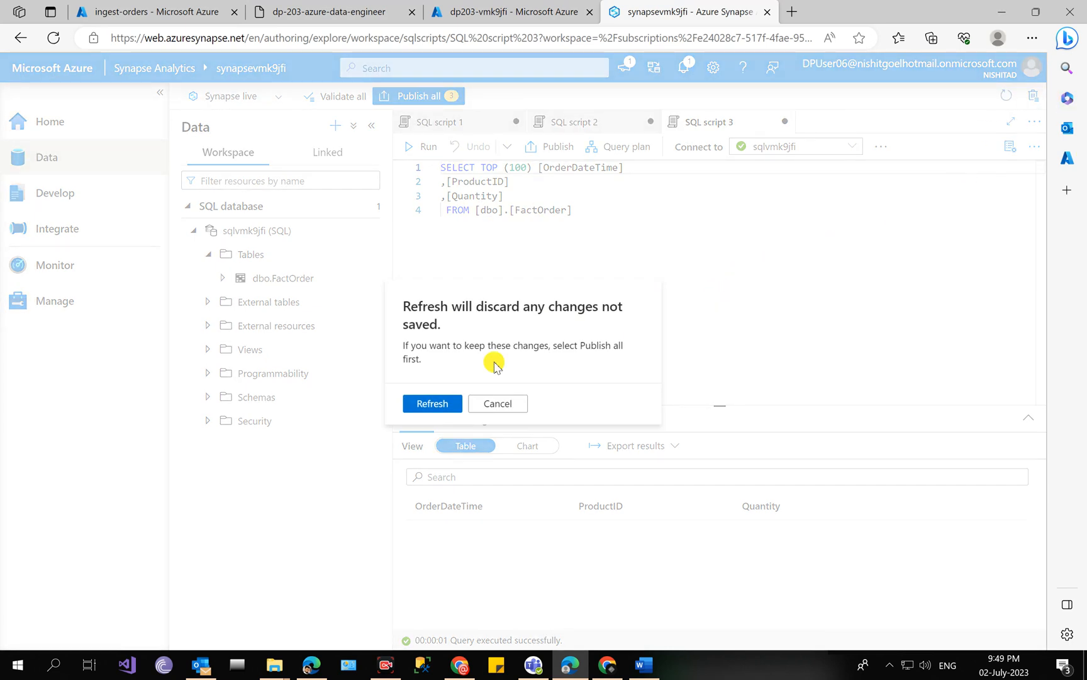
left_click(466, 405)
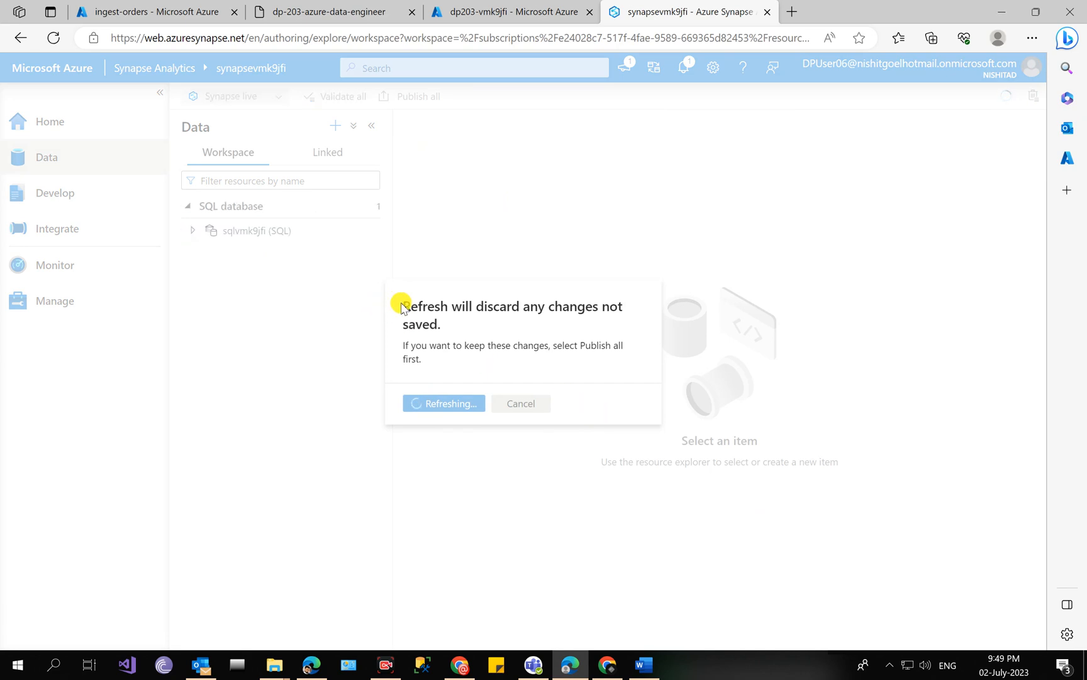
left_click(491, 10)
left_click(267, 6)
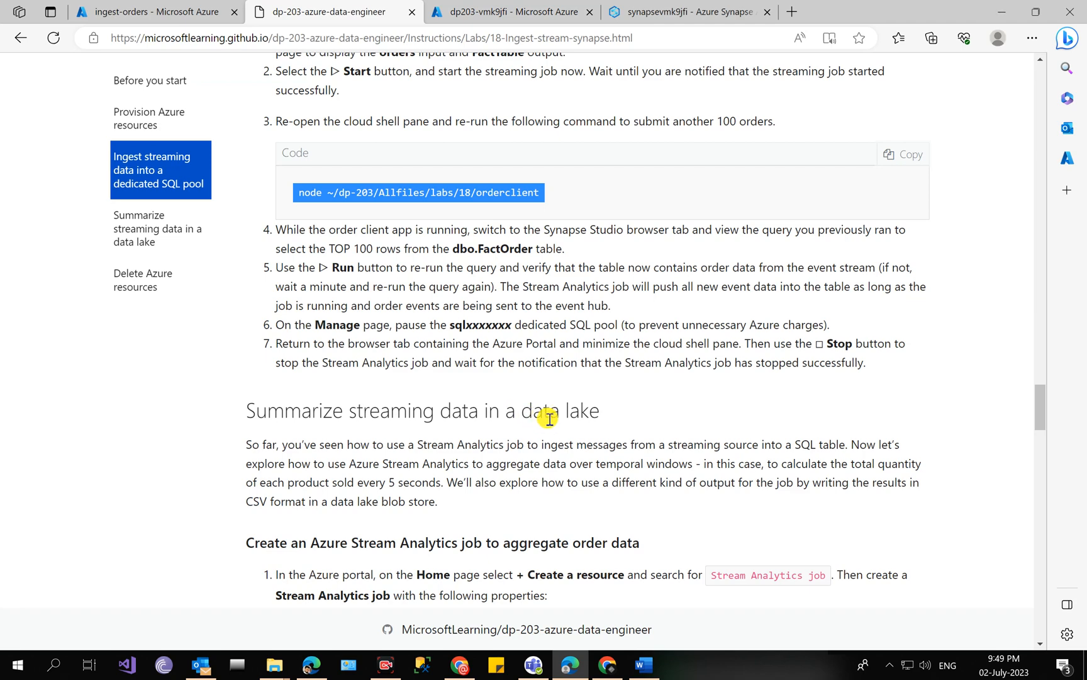
left_click(556, 5)
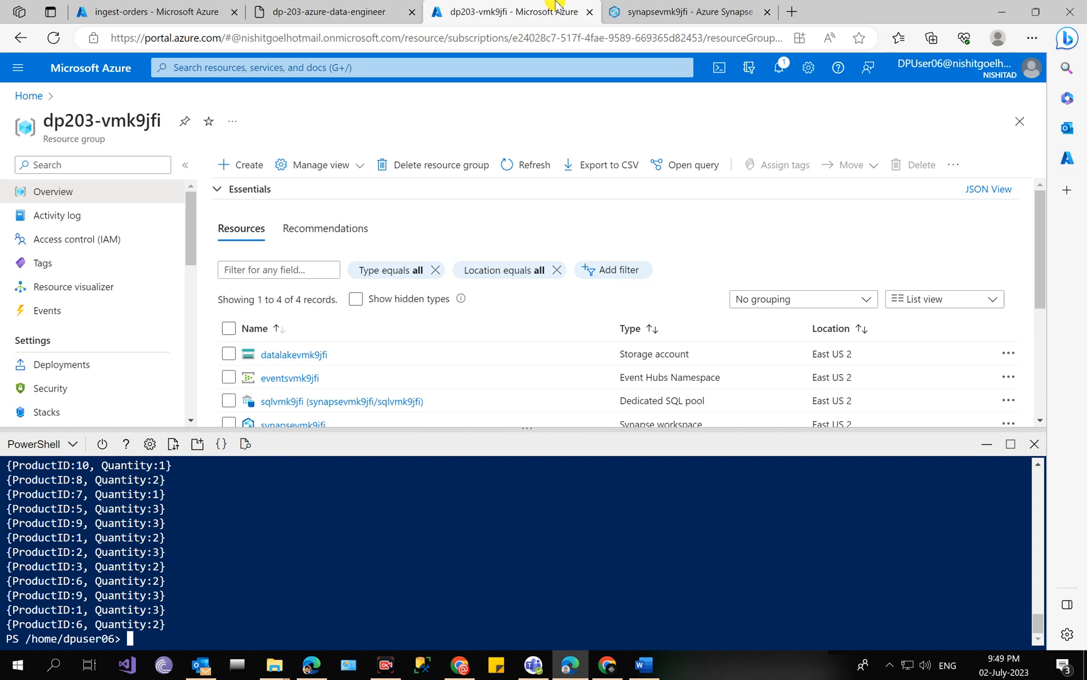
Step: Create a SQL script selecting the top 100 rows of dbo.FactOrder in the sqlvmk9jfi database and rerun it
left_click(694, 4)
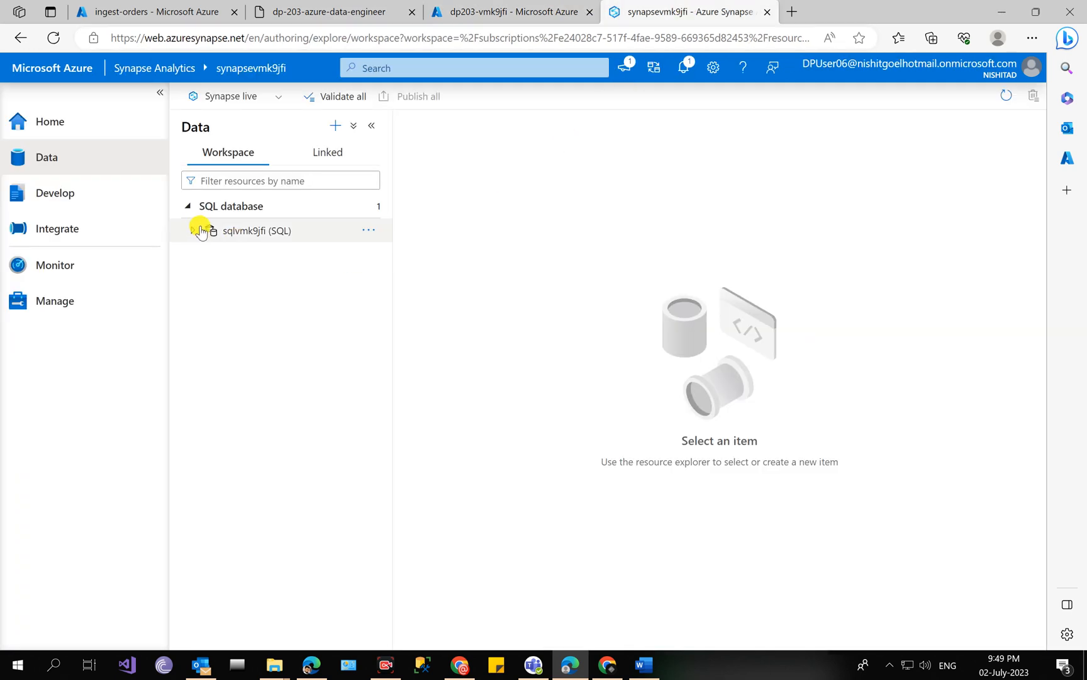
left_click(227, 230)
left_click(245, 255)
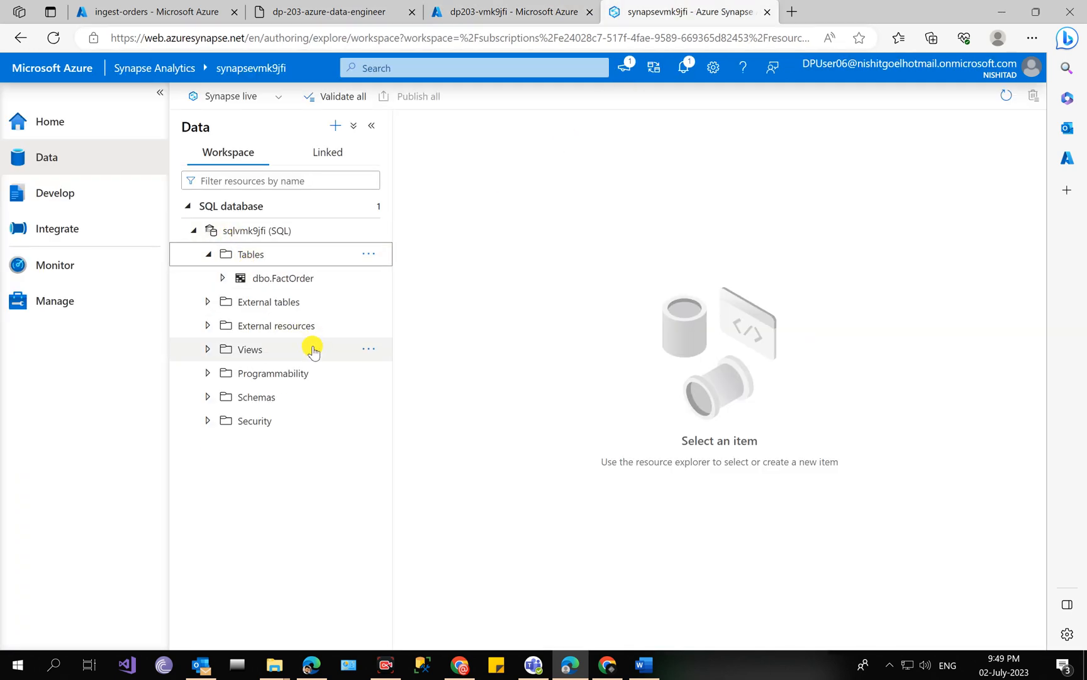
left_click(283, 279)
right_click(284, 280)
mouse_move(378, 302)
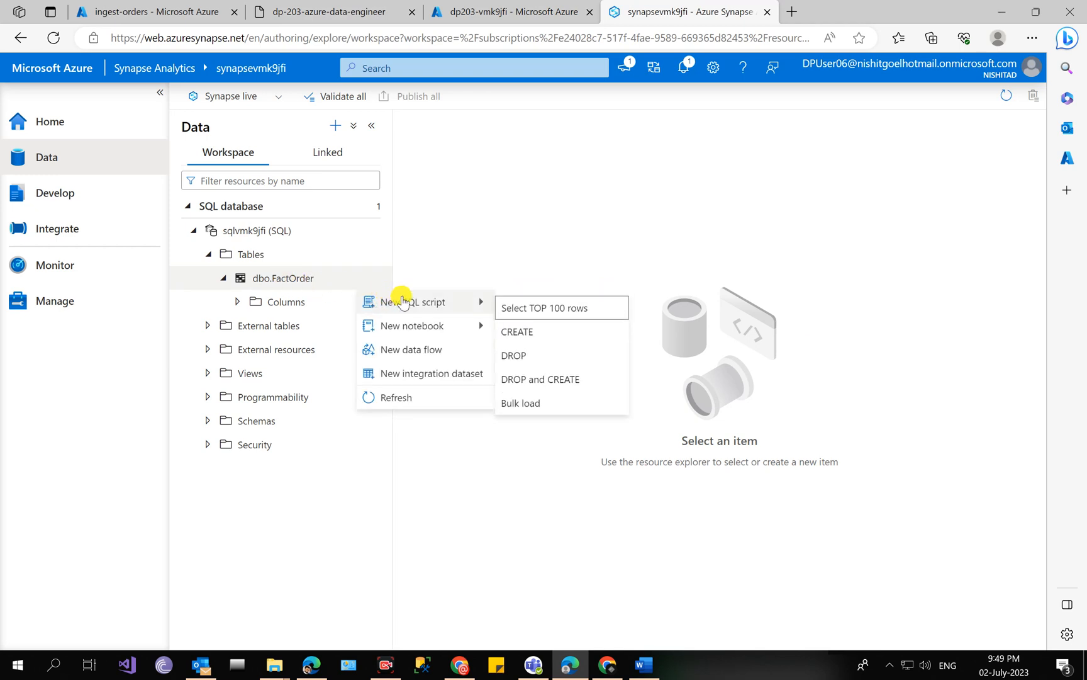
left_click(519, 306)
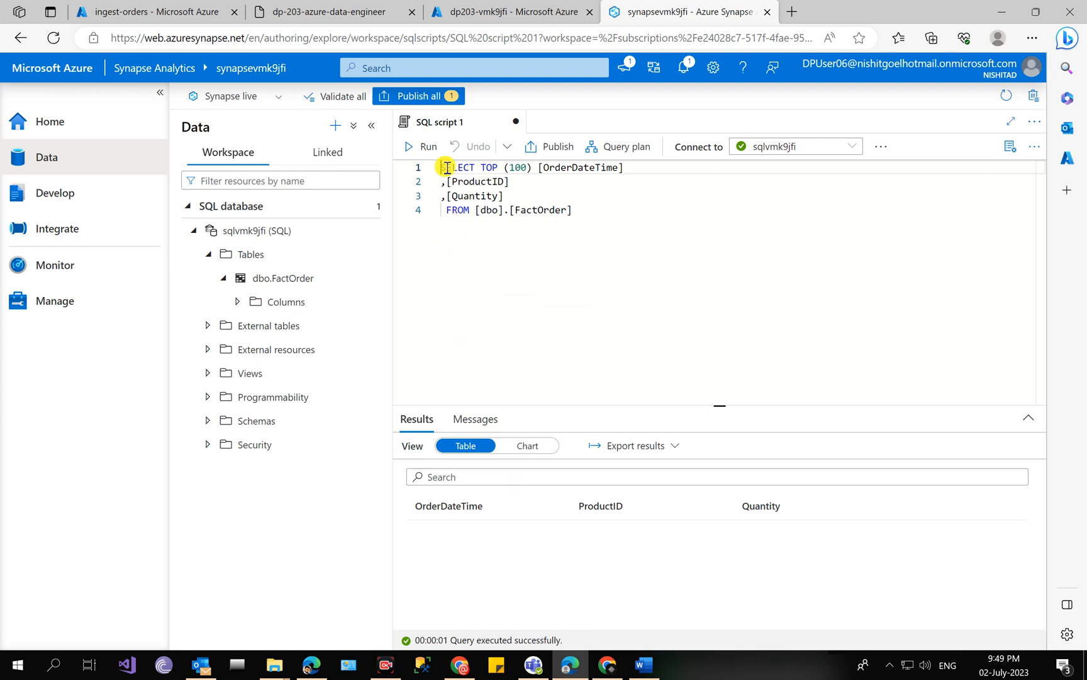
left_click(425, 147)
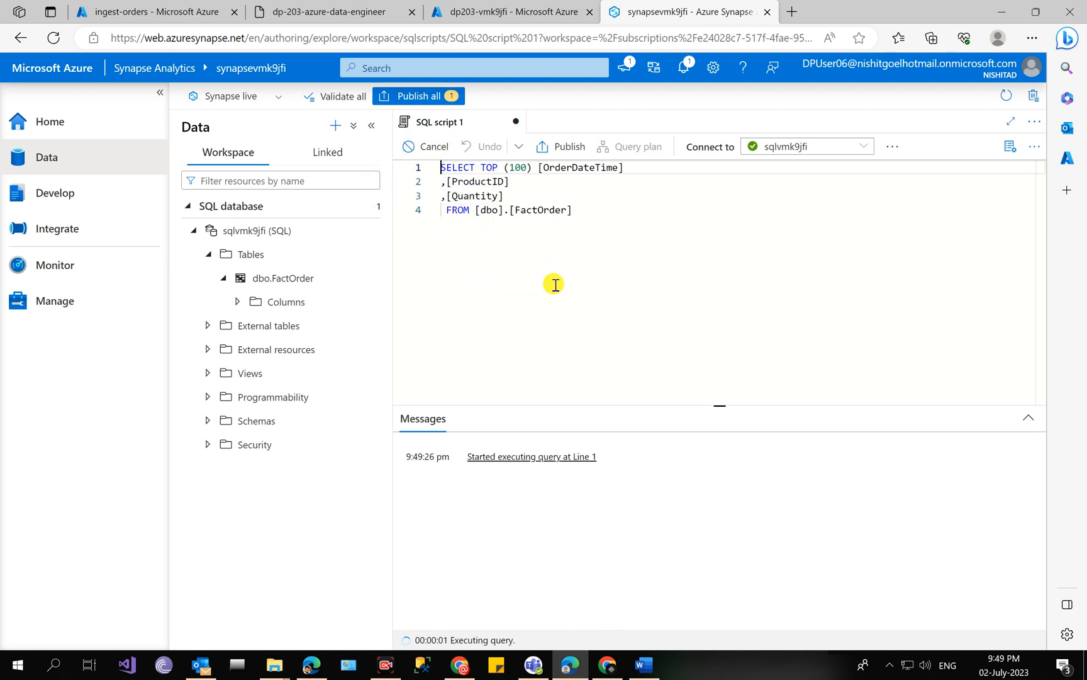
Step: Query dbo.FactOrder's top 100 rows once more from a second new SQL script
left_click(282, 278)
right_click(311, 283)
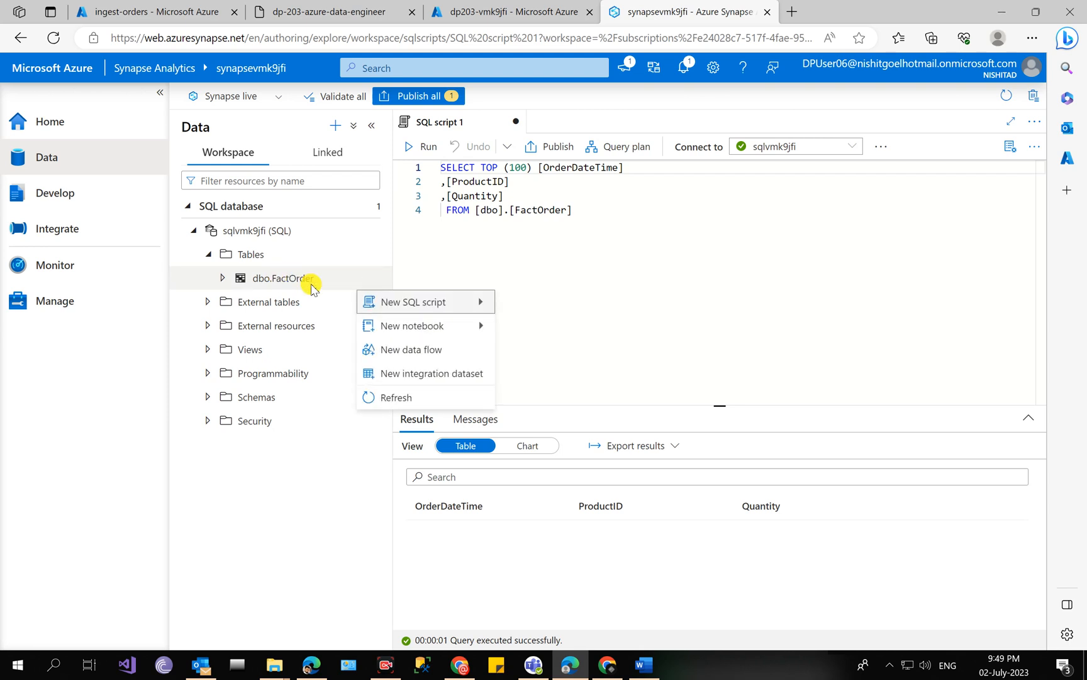
mouse_move(434, 302)
left_click(523, 307)
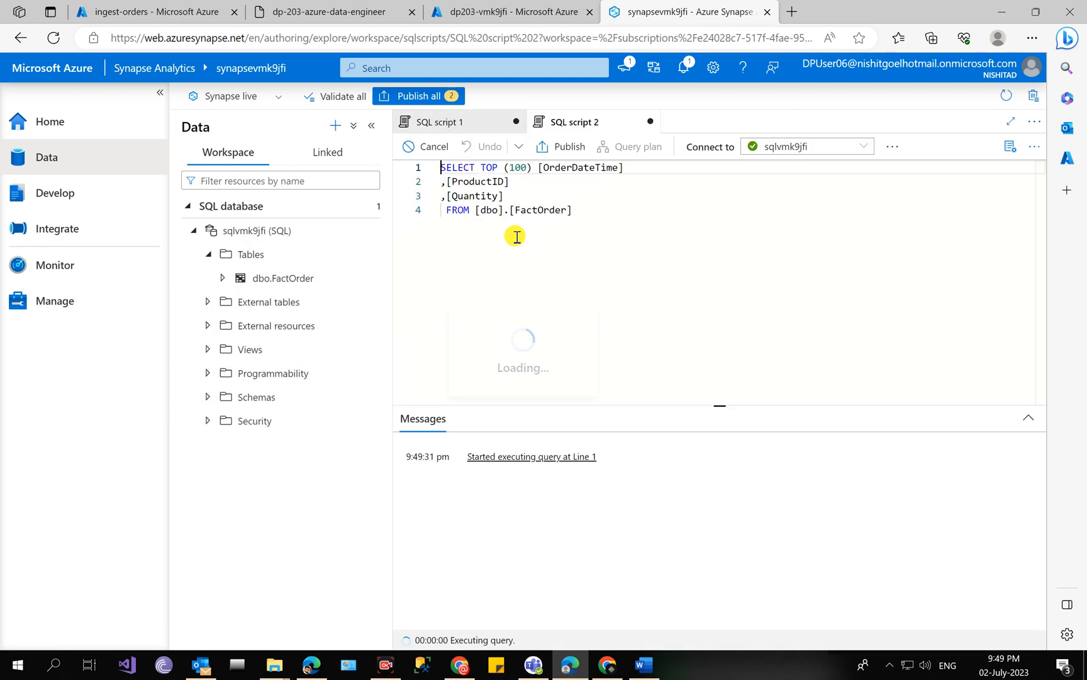
Step: Reread the lab steps, restart the ingest-orders job with output start time Now, and check its monitoring metrics
left_click(479, 12)
left_click(401, 7)
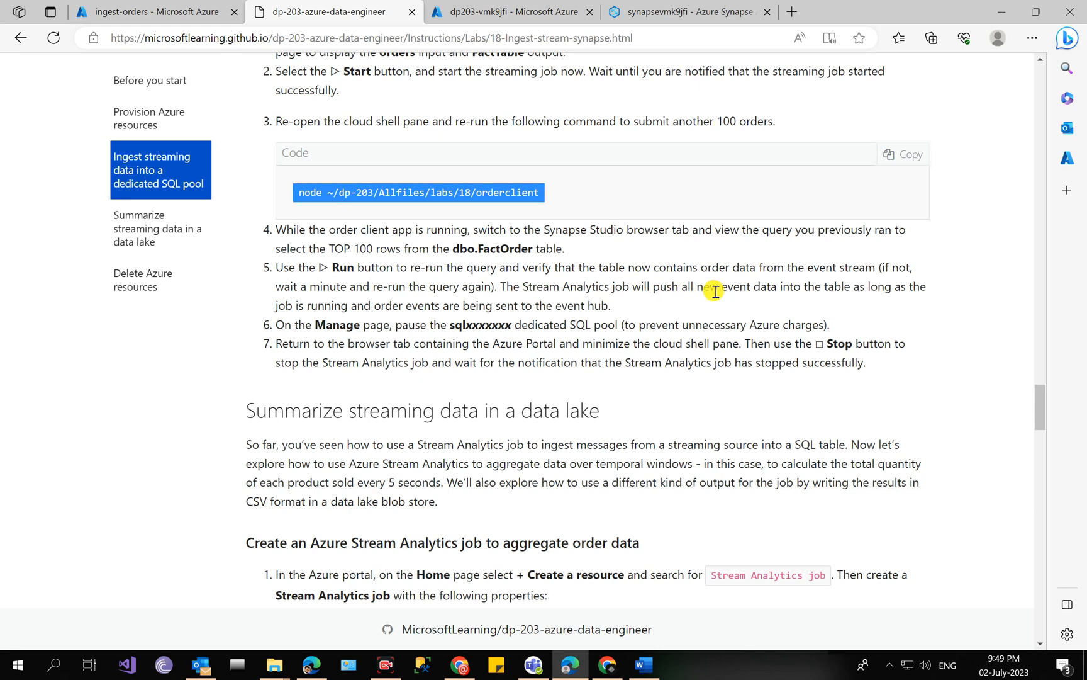
left_click(176, 5)
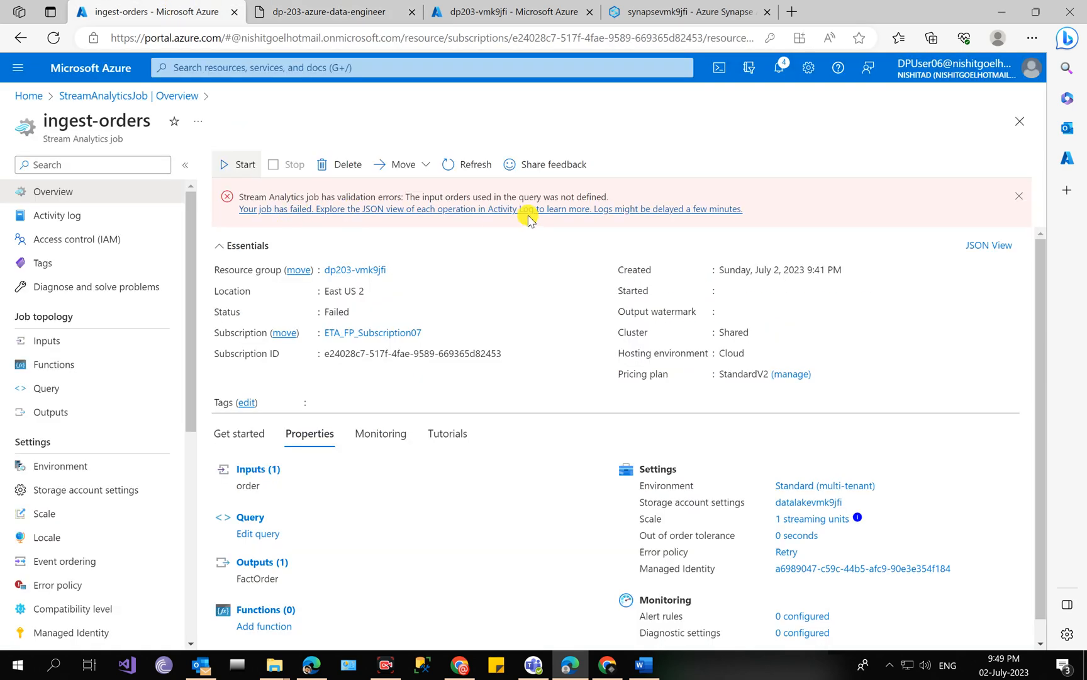
left_click(237, 164)
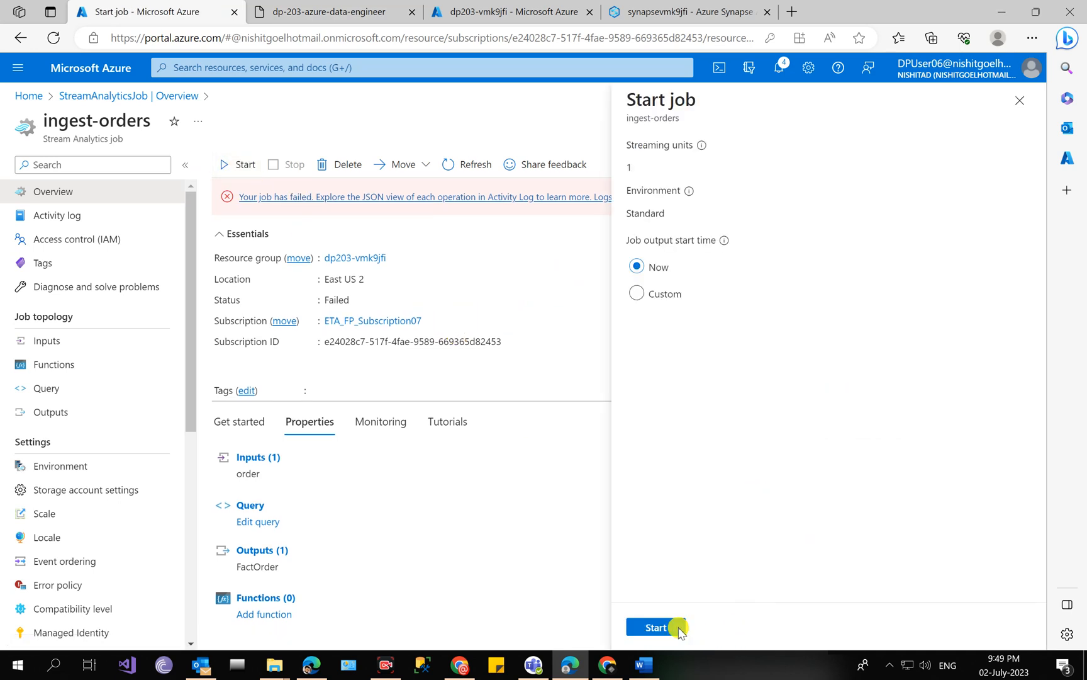
left_click(655, 627)
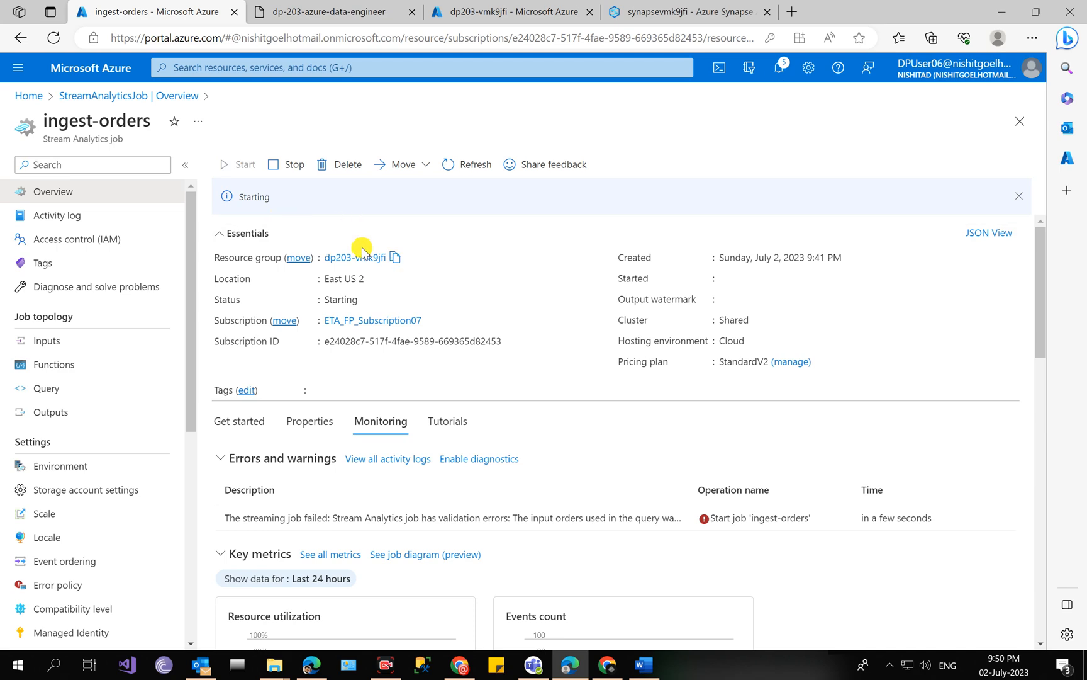
scroll(363, 252, "down", 10)
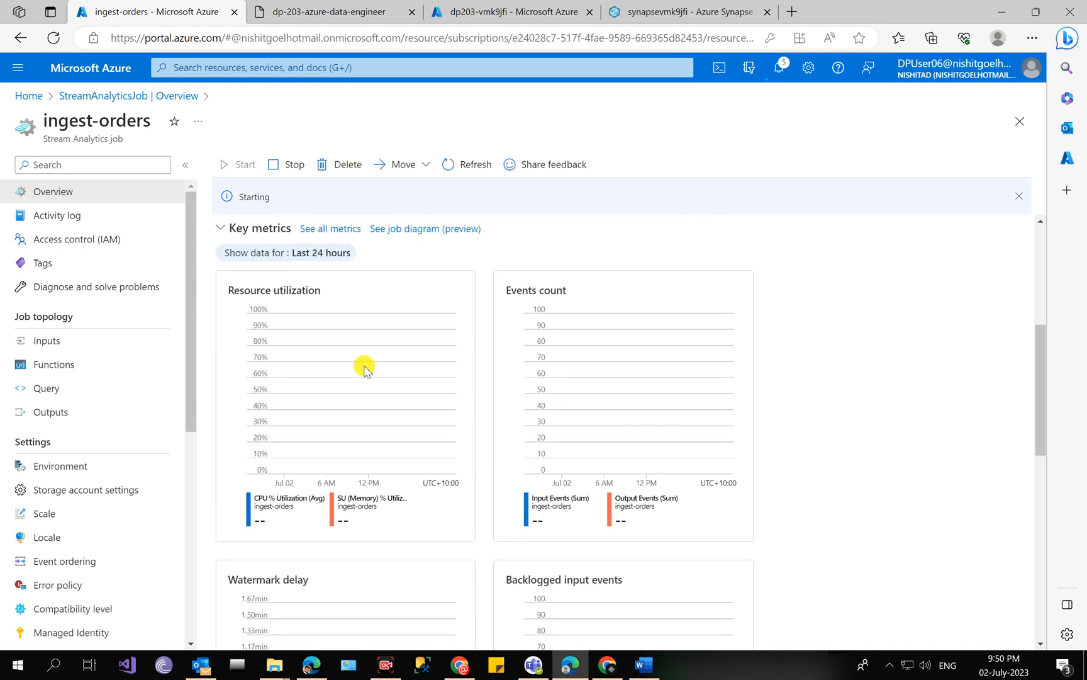
Step: Delete the order input from the ingest-orders Stream Analytics job
scroll(363, 370, "up", 10)
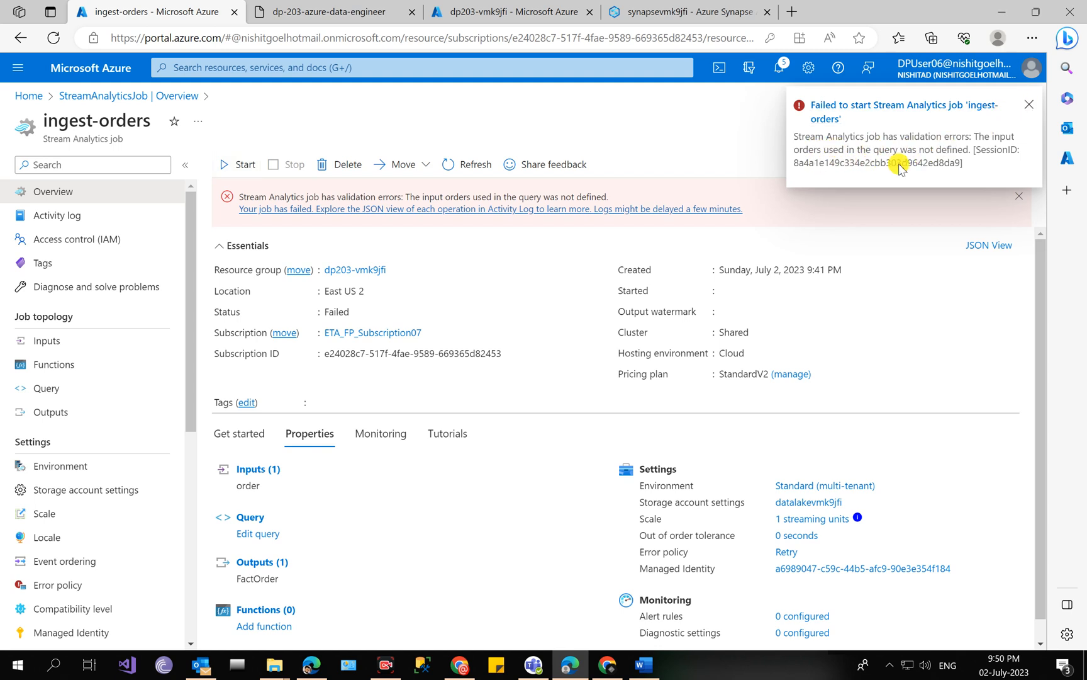
left_click(78, 346)
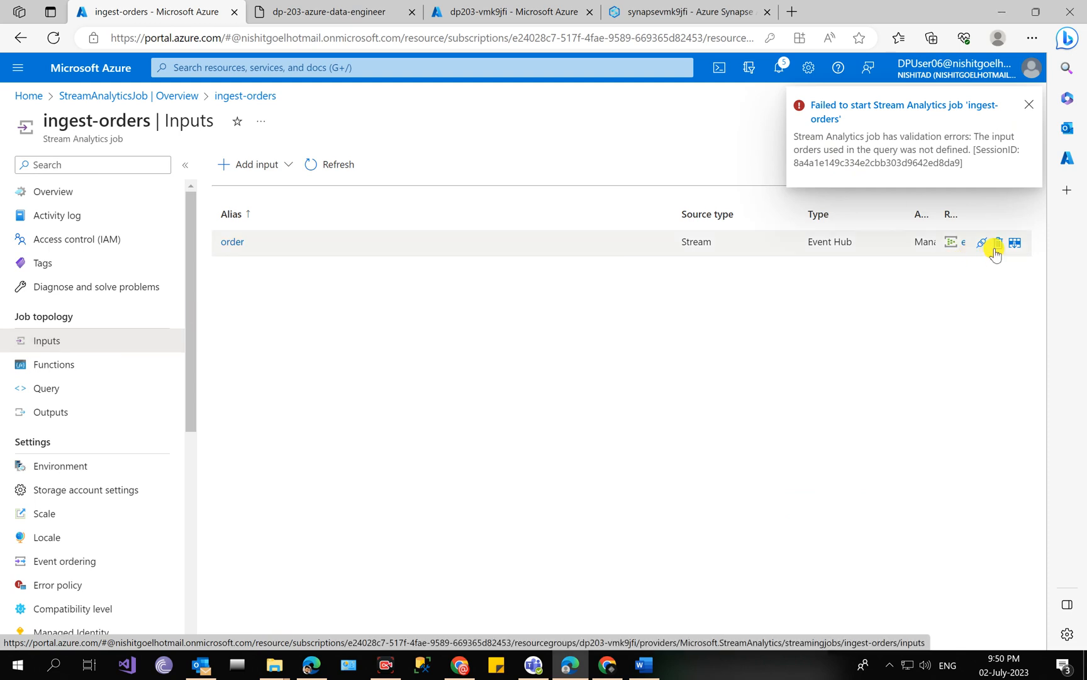
left_click(243, 242)
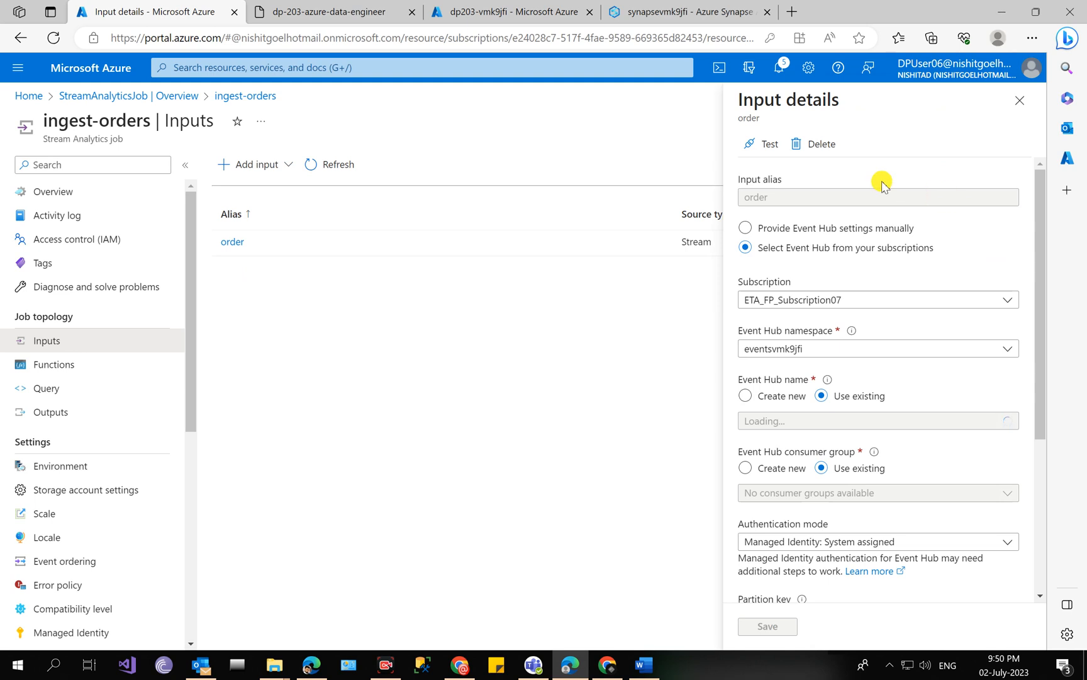
left_click(816, 145)
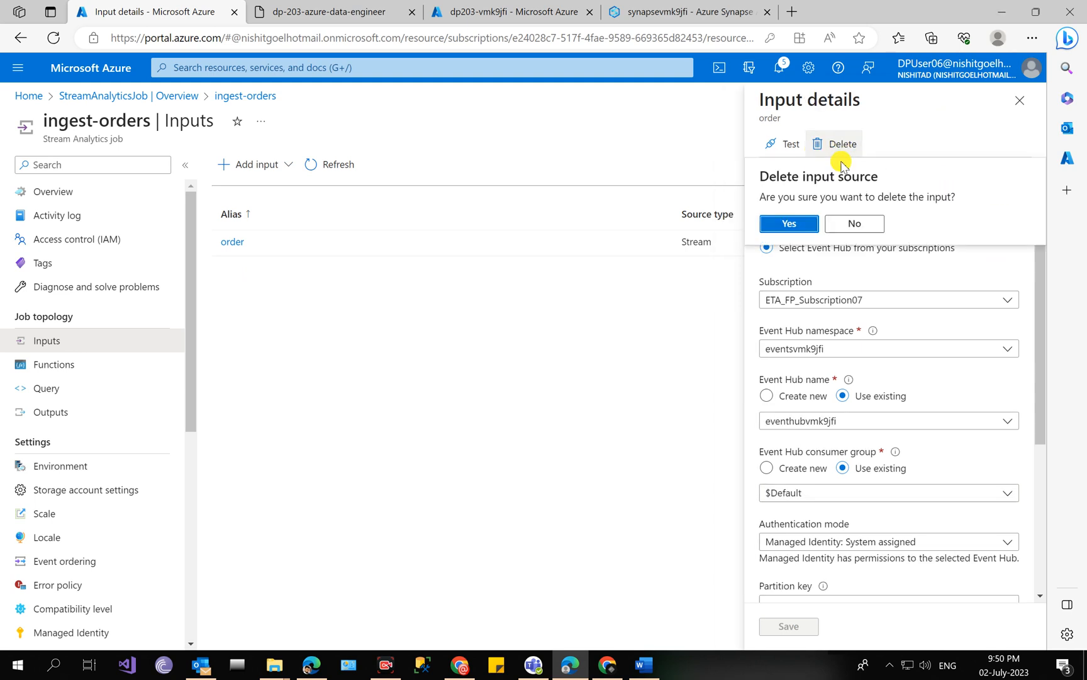
left_click(795, 217)
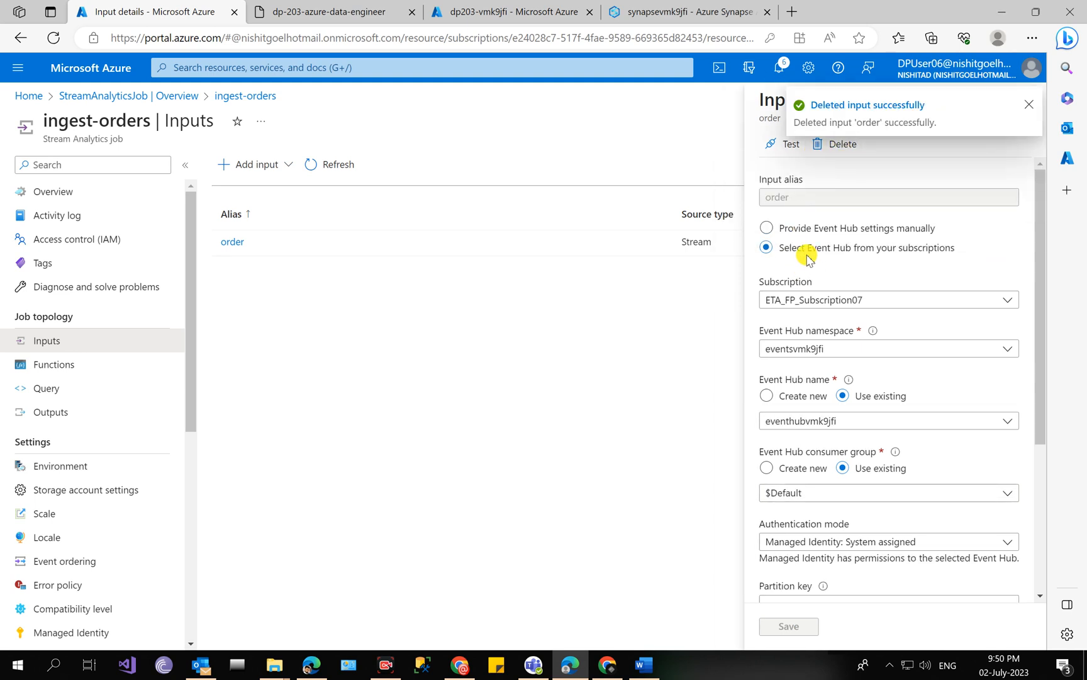
left_click(1029, 104)
left_click(1026, 105)
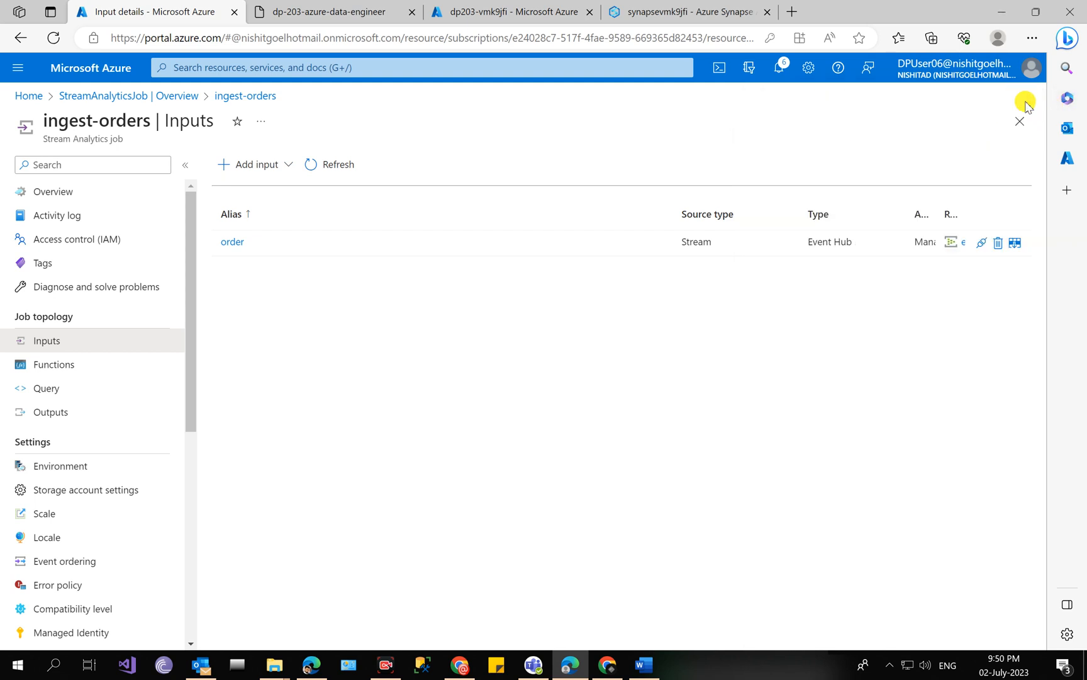
left_click(1000, 246)
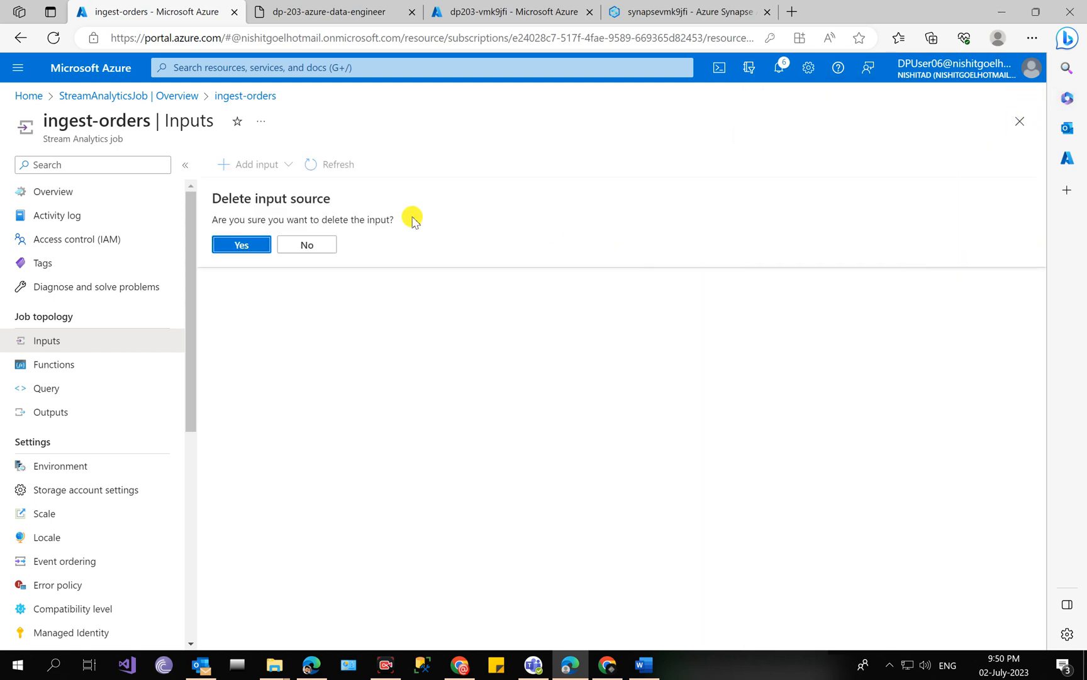
left_click(228, 245)
Step: Add an Event Hub stream input with the alias orders copied from the lab instructions, use an existing consumer group, and save it
left_click(261, 169)
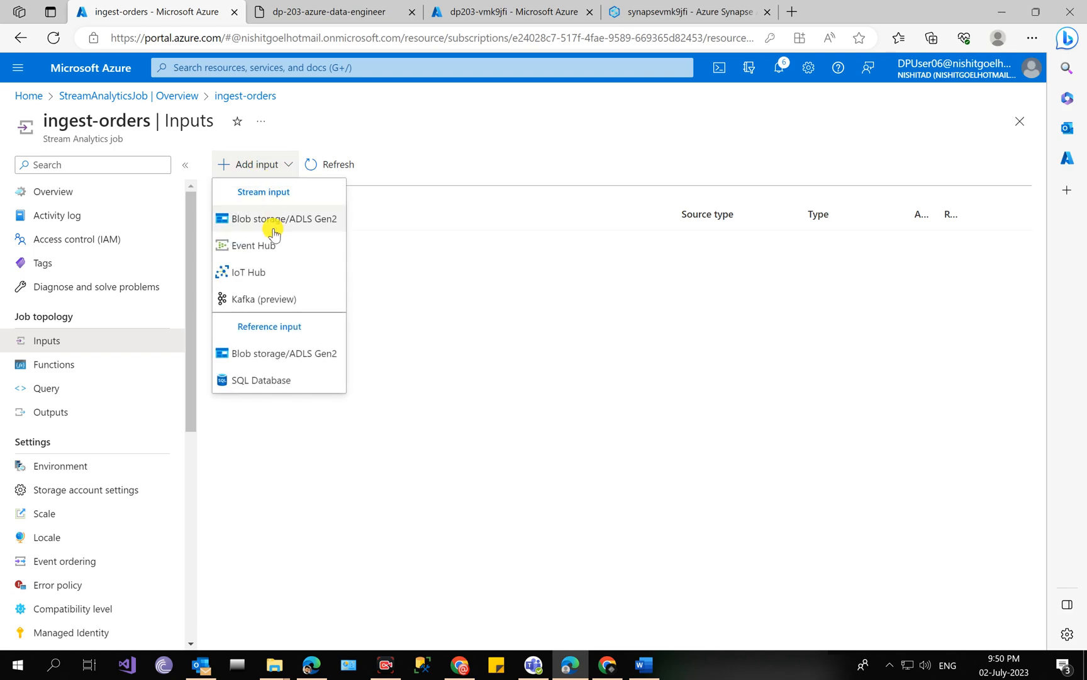
left_click(272, 244)
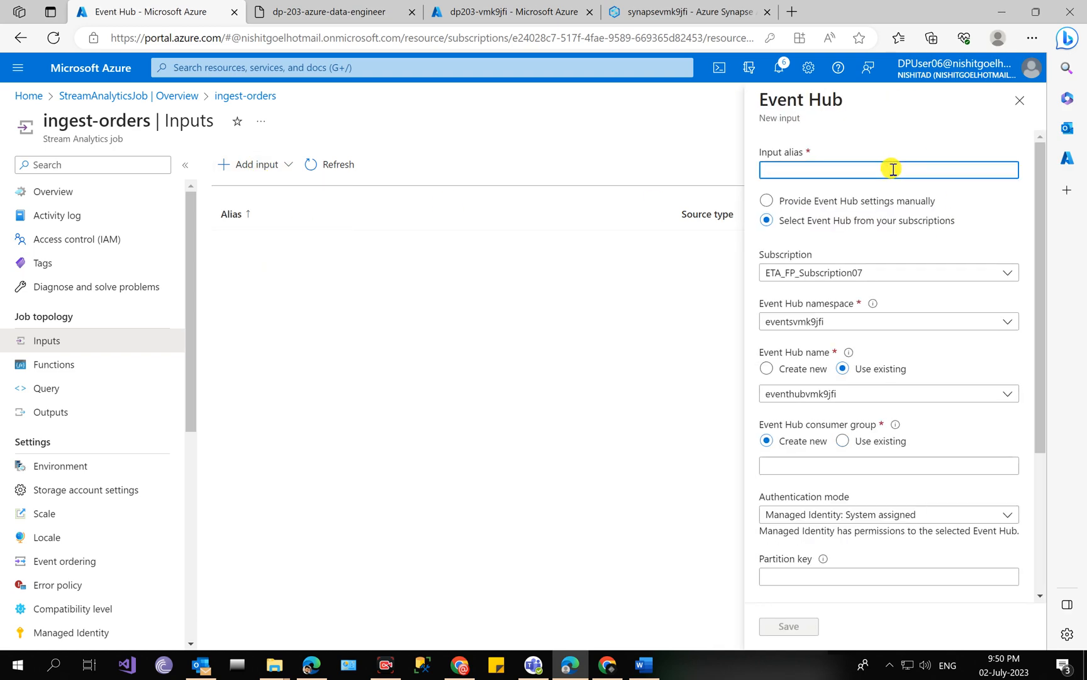
left_click(362, 11)
scroll(453, 316, "up", 10)
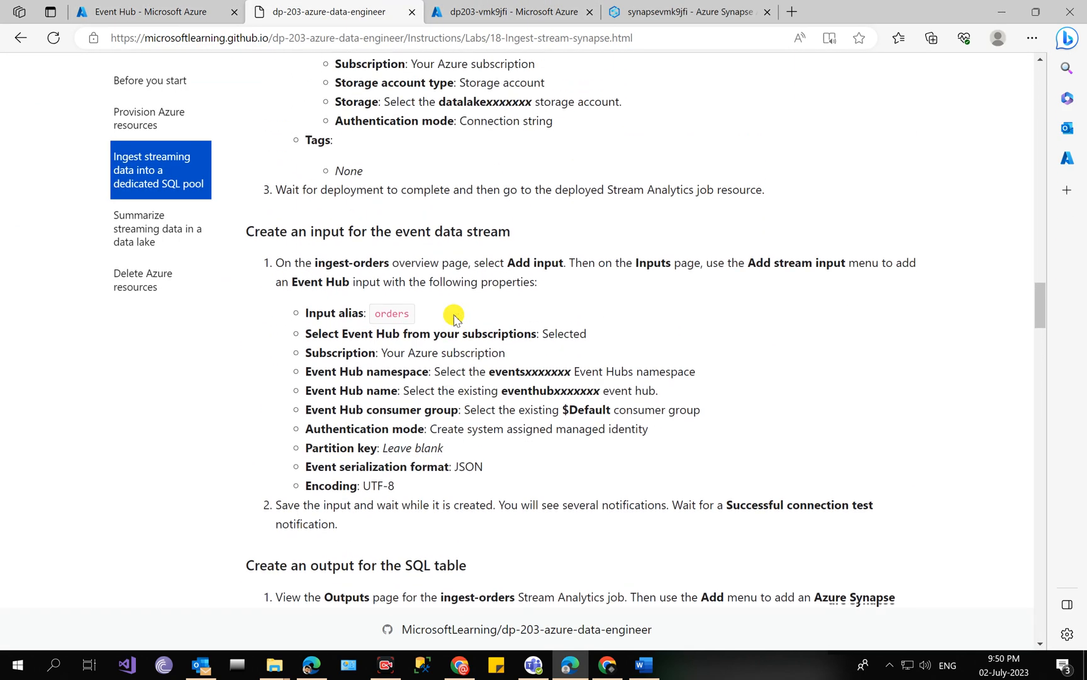
double_click(391, 324)
right_click(401, 325)
left_click(435, 337)
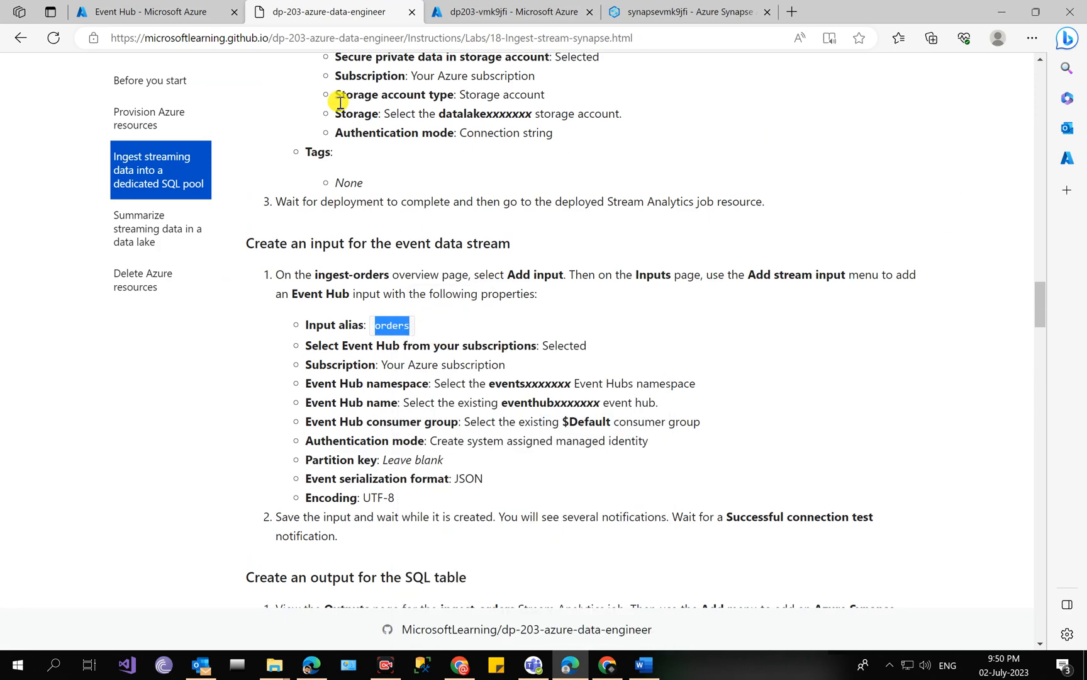
left_click(204, 9)
right_click(785, 180)
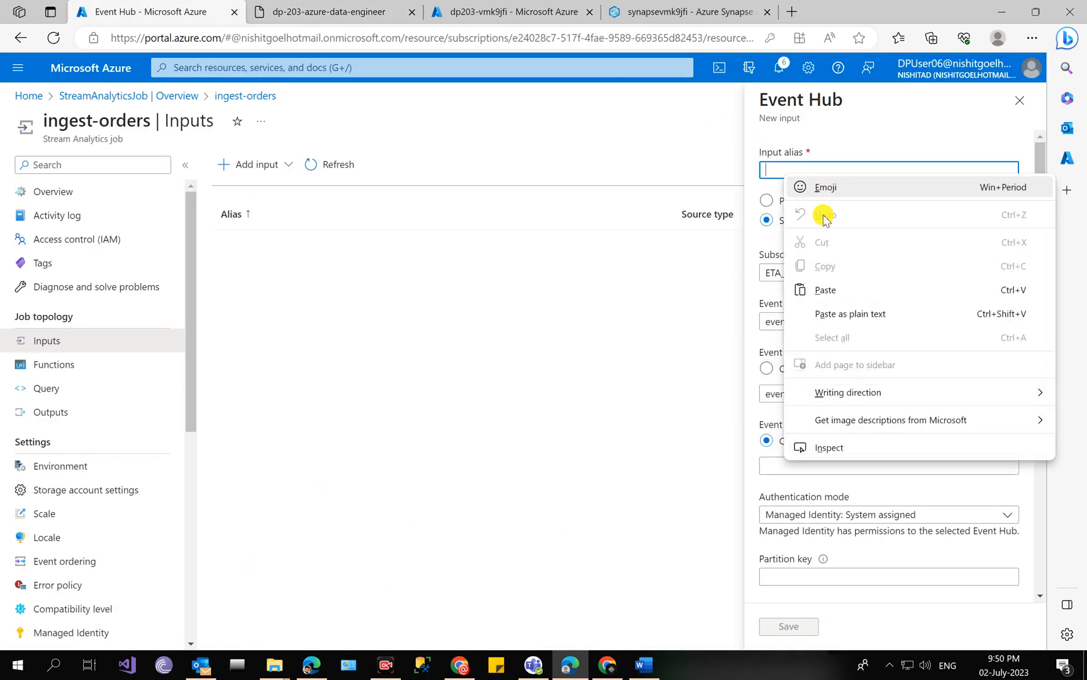
left_click(843, 287)
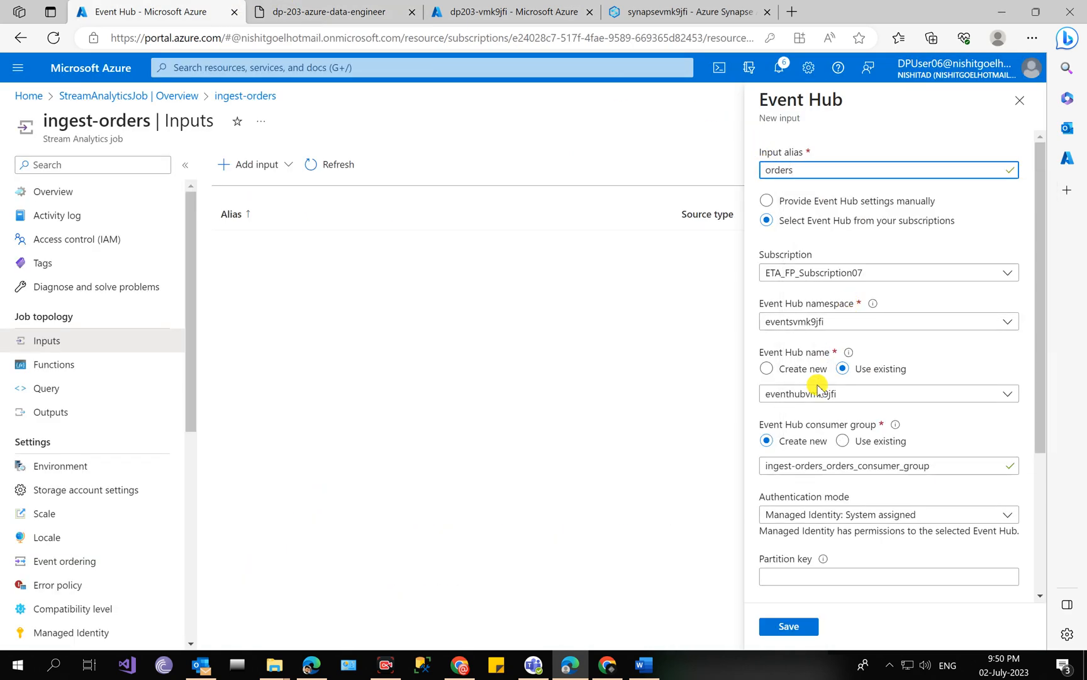
left_click(844, 441)
left_click(790, 624)
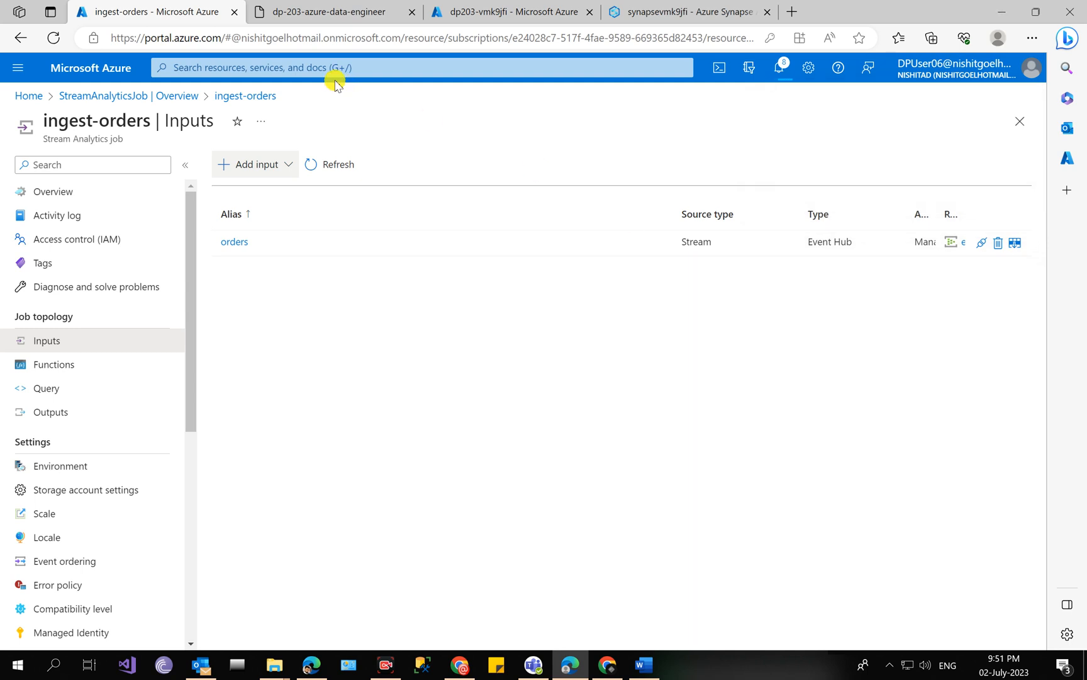
Step: Start the ingest-orders job again with the job output start time set to Now
left_click(70, 190)
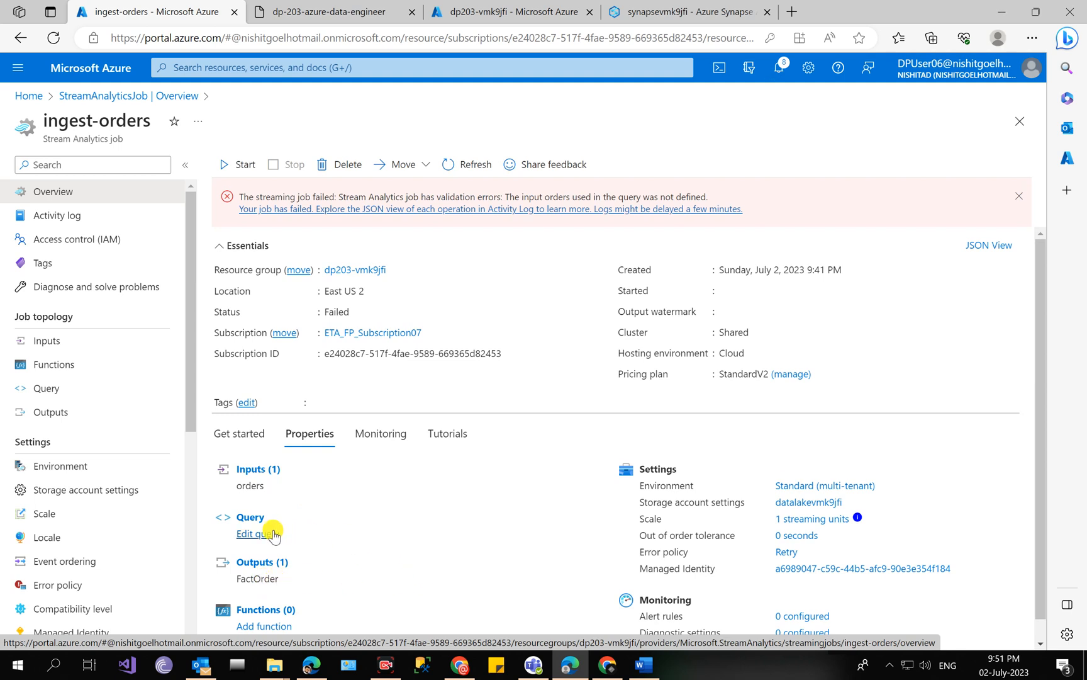
left_click(225, 164)
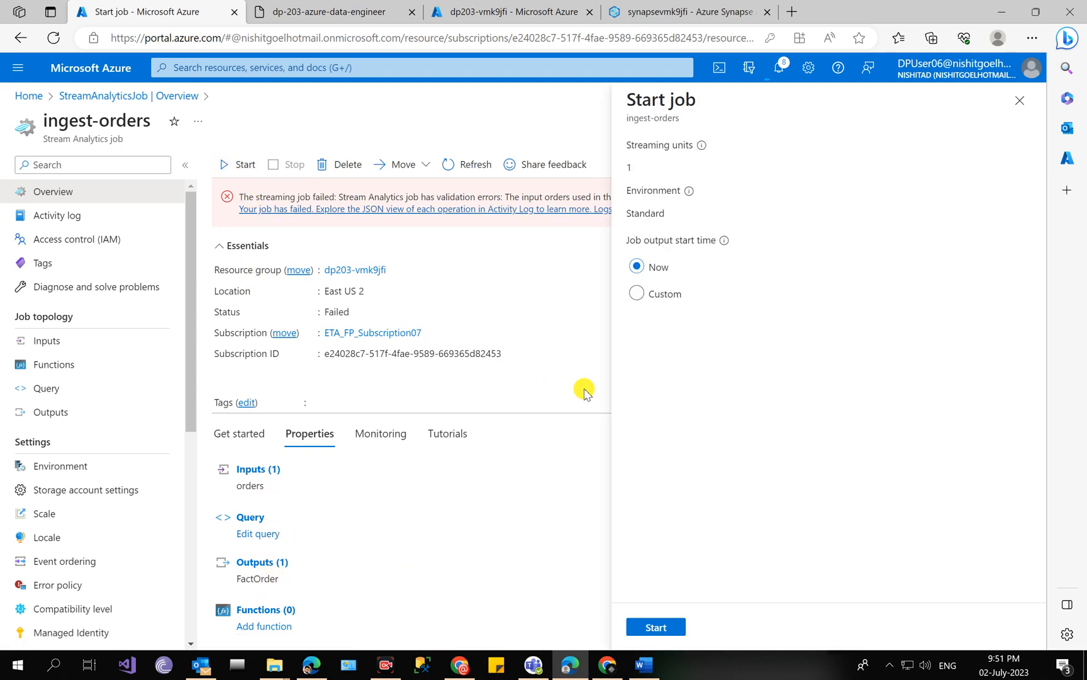
left_click(656, 627)
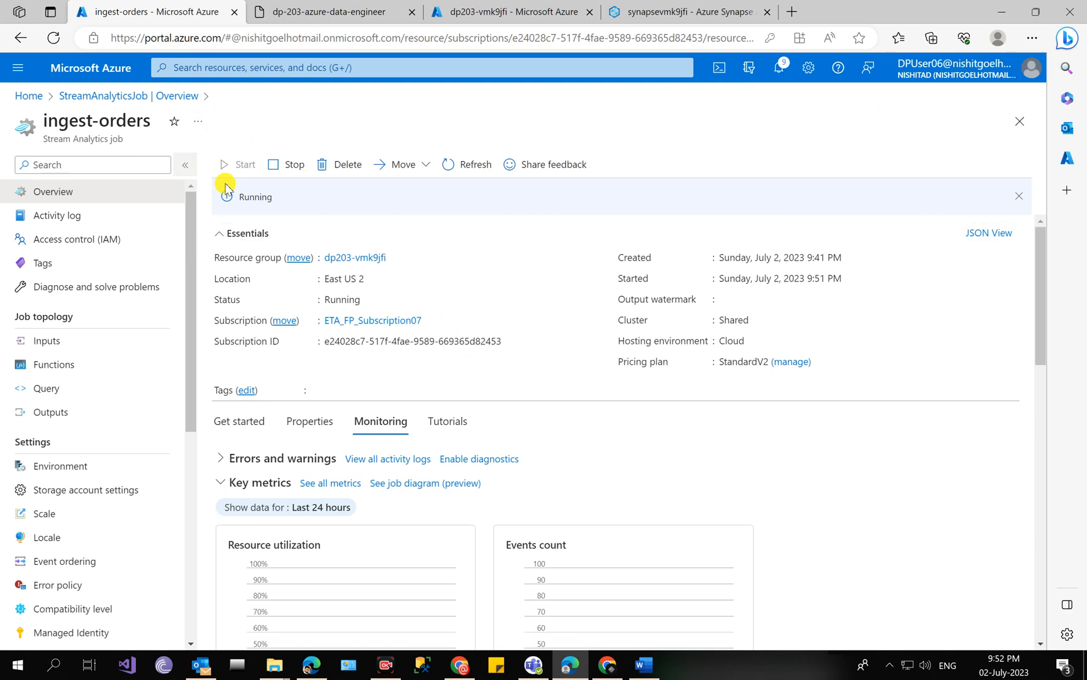
Step: Switch to Synapse Studio and refresh the workspace, discarding the unsaved SQL scripts
left_click(516, 11)
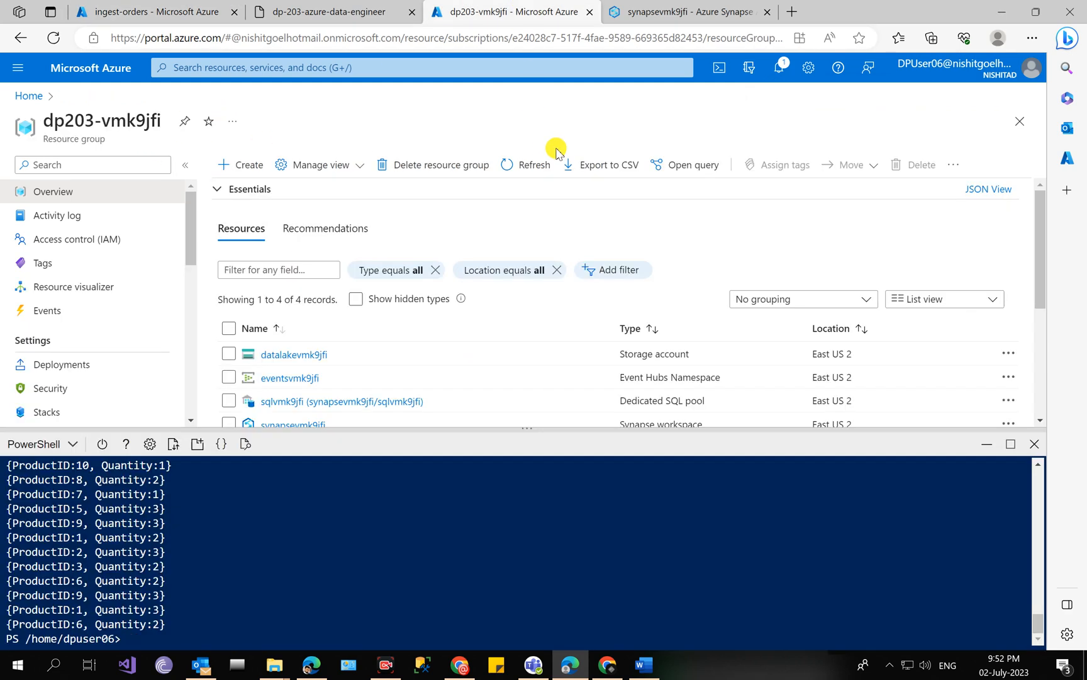
left_click(656, 9)
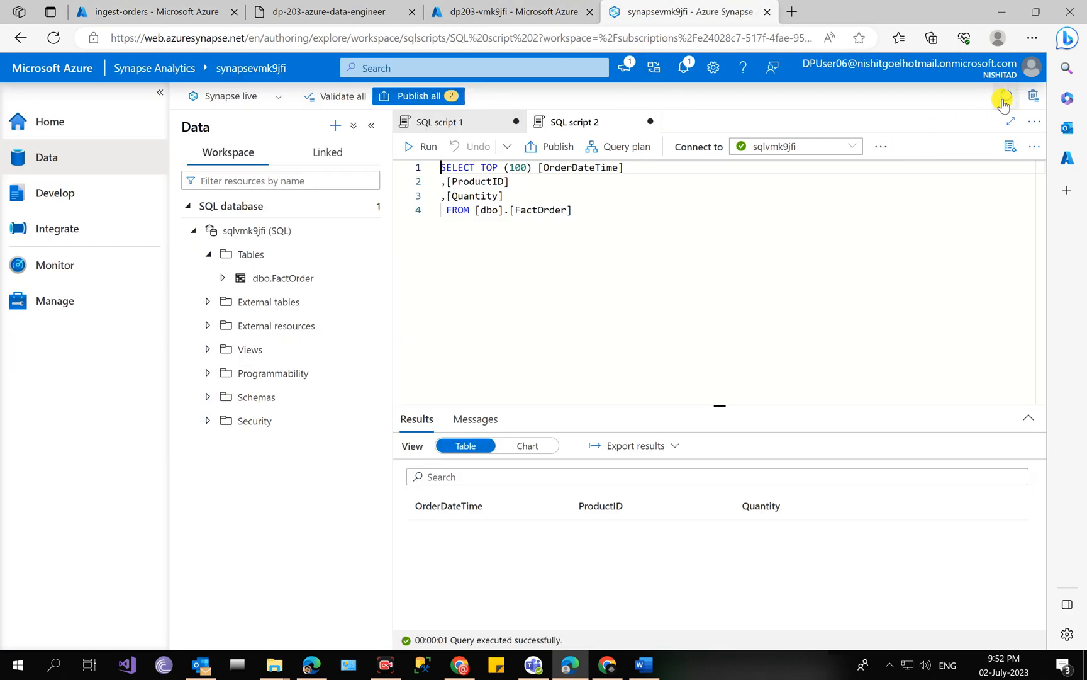
left_click(1005, 98)
left_click(448, 403)
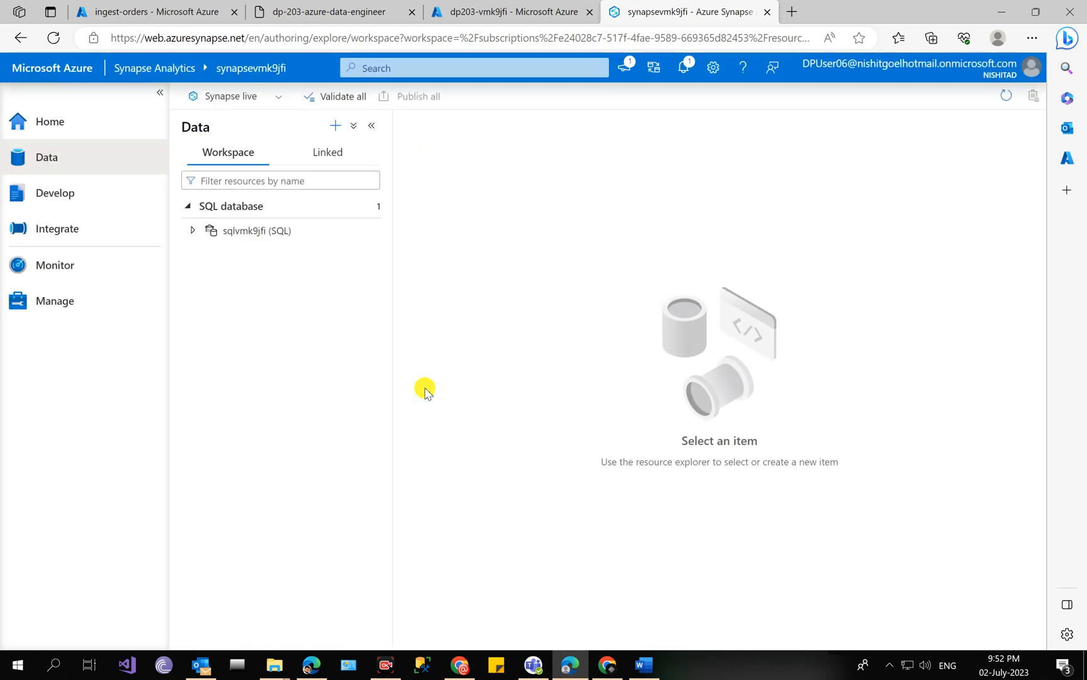
Step: Create a new SQL script selecting the top 100 rows of dbo.FactOrder in the sqlvmk9jfi database
left_click(231, 230)
left_click(257, 259)
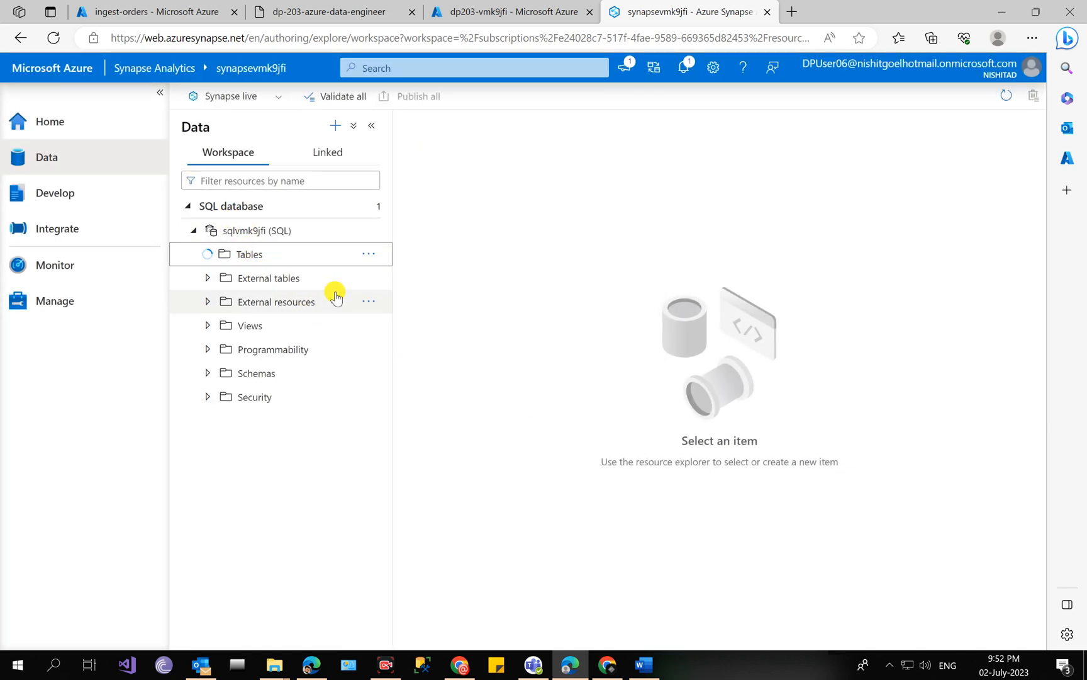
left_click(296, 282)
right_click(296, 280)
mouse_move(388, 306)
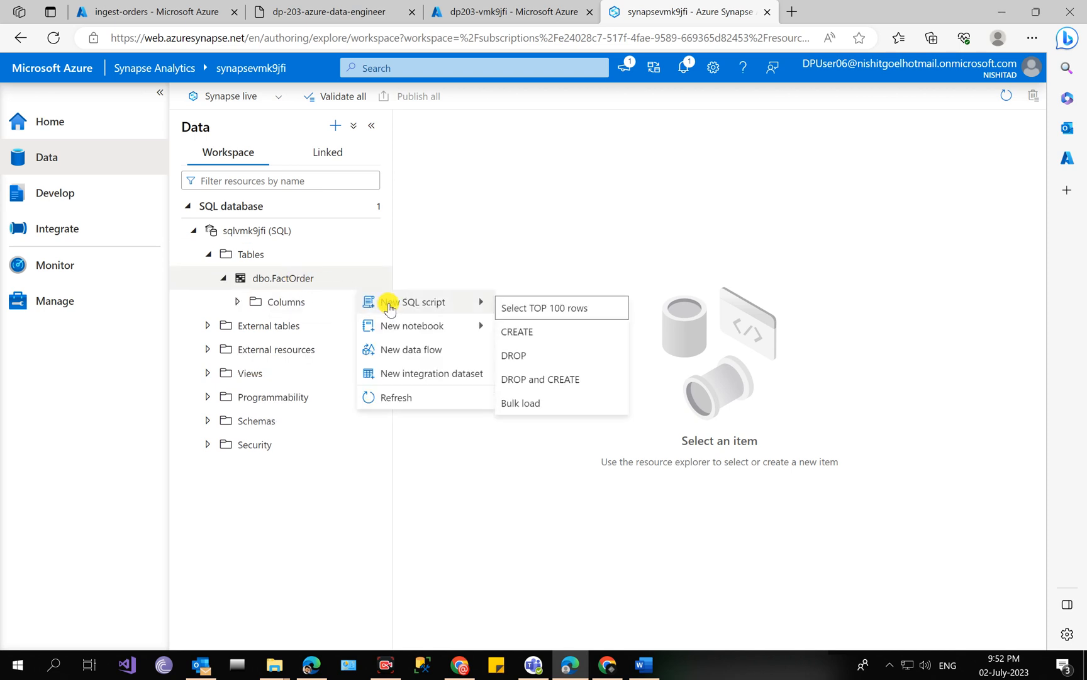
left_click(505, 307)
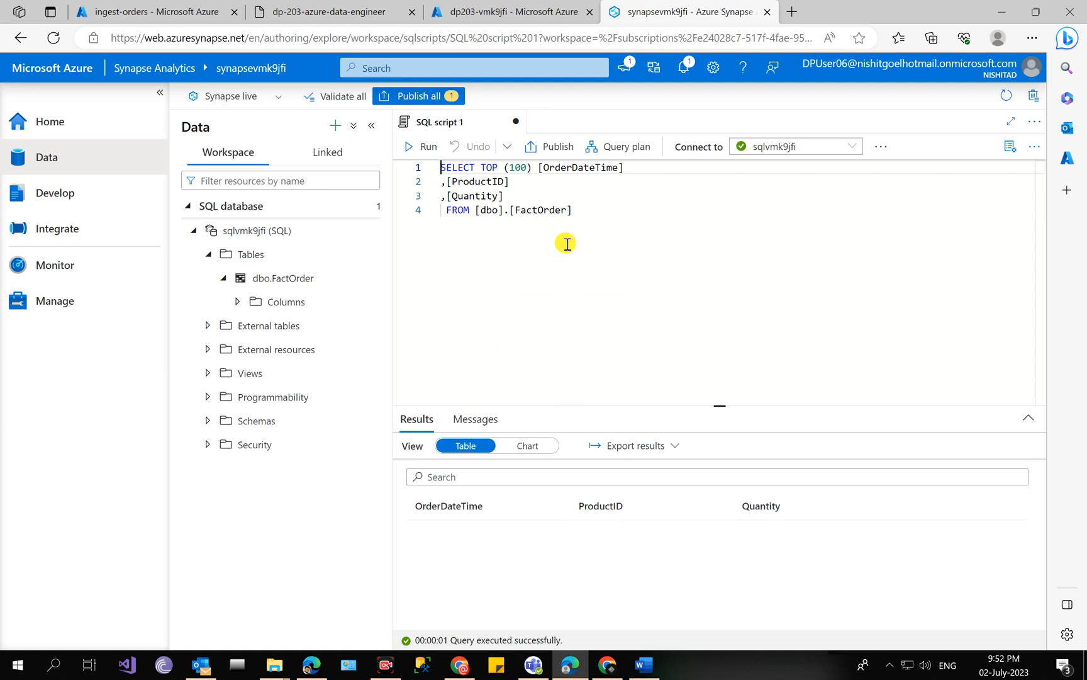
Step: Reread the lab's streaming job steps, check the ingest-orders job status, and minimize the cloud shell on the resource group page
left_click(526, 6)
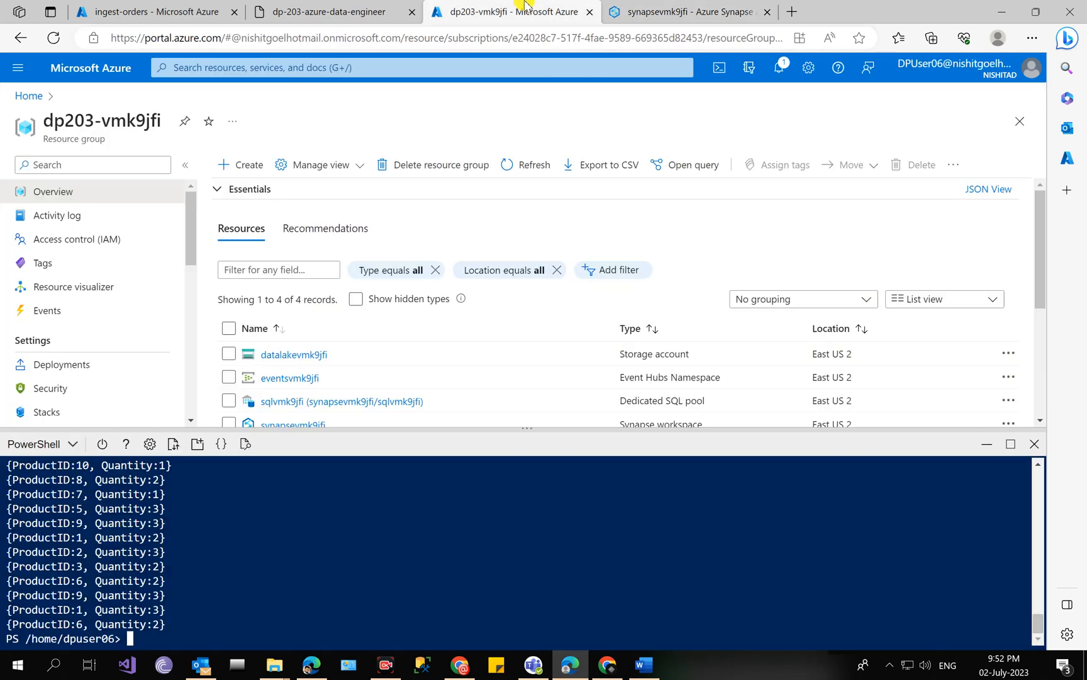
left_click(312, 11)
scroll(347, 330, "down", 8)
scroll(346, 330, "down", 12)
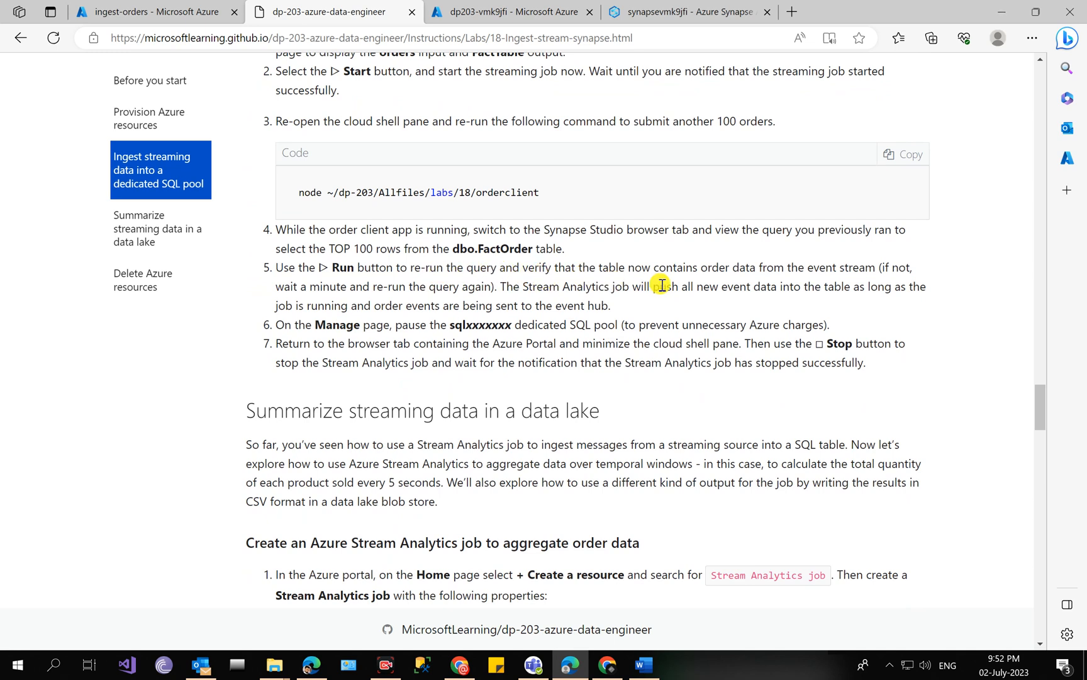
scroll(672, 312, "up", 2)
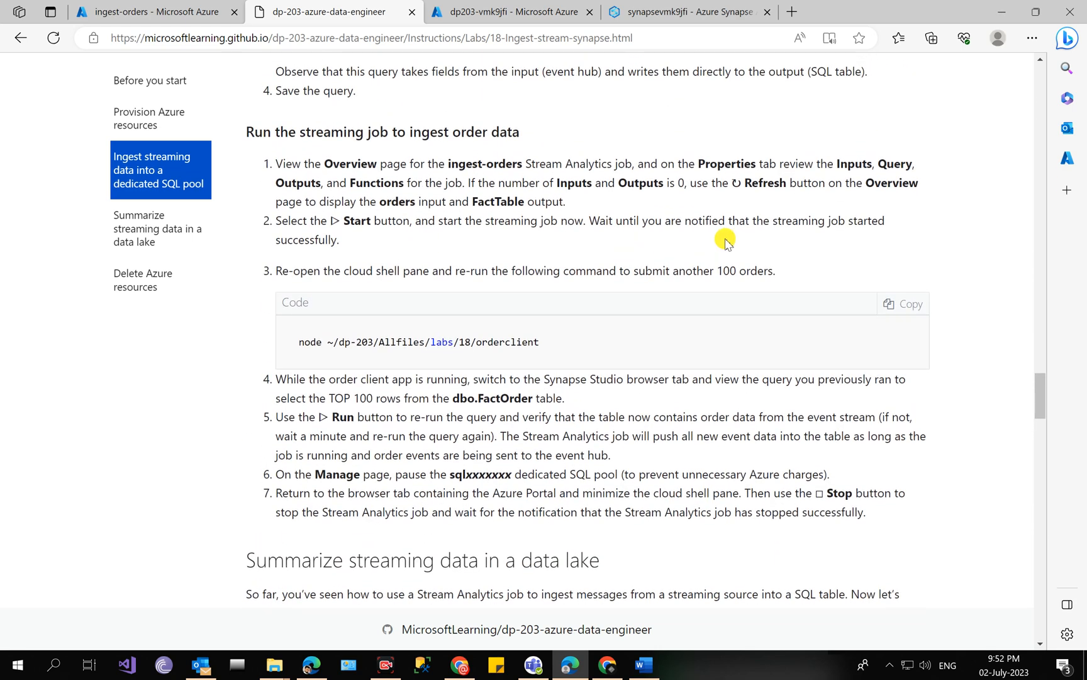
left_click(187, 6)
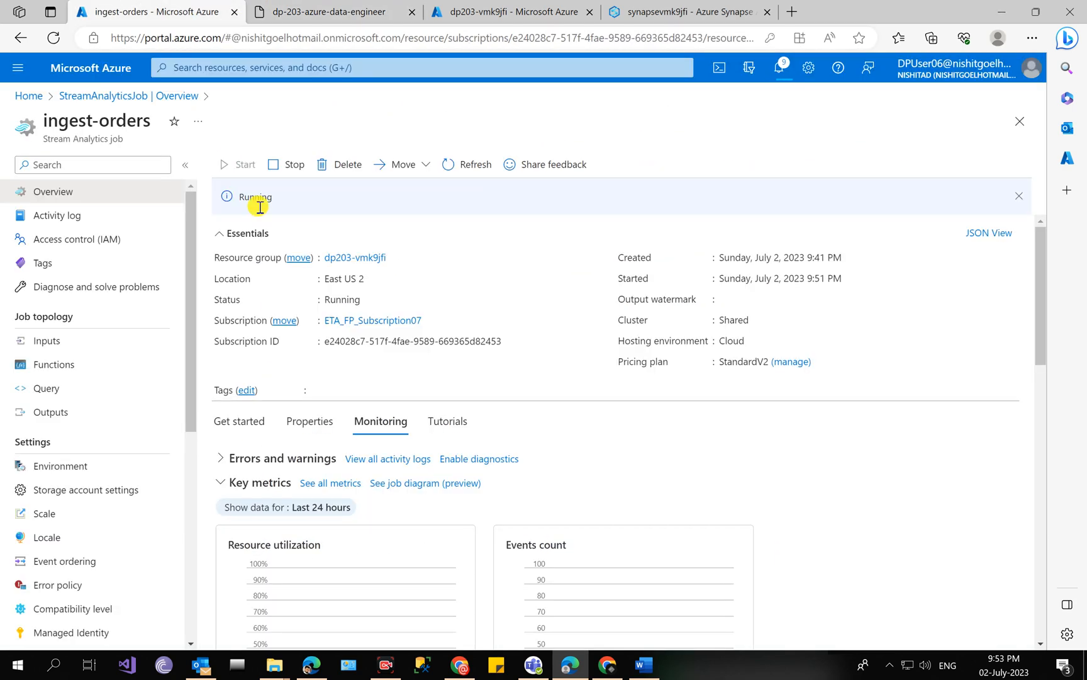
left_click(436, 7)
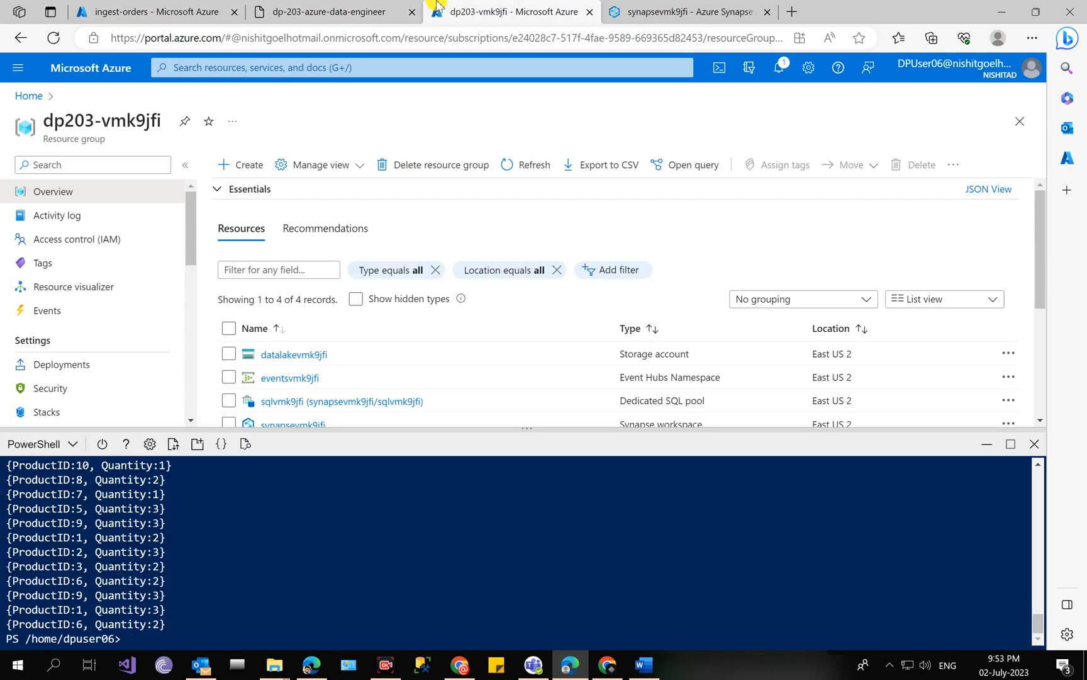
left_click(986, 443)
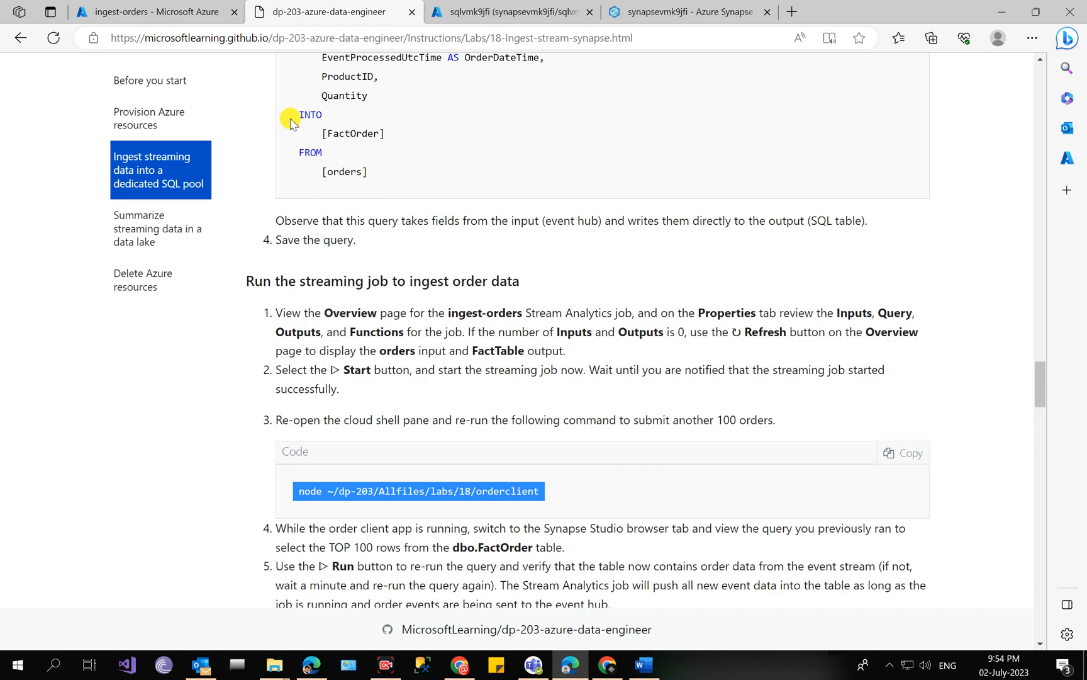
Step: Check the order client output beside the ingest-orders job and the SQL pool overview, returning to the dp203-vmk9jfi resource group
left_click(202, 9)
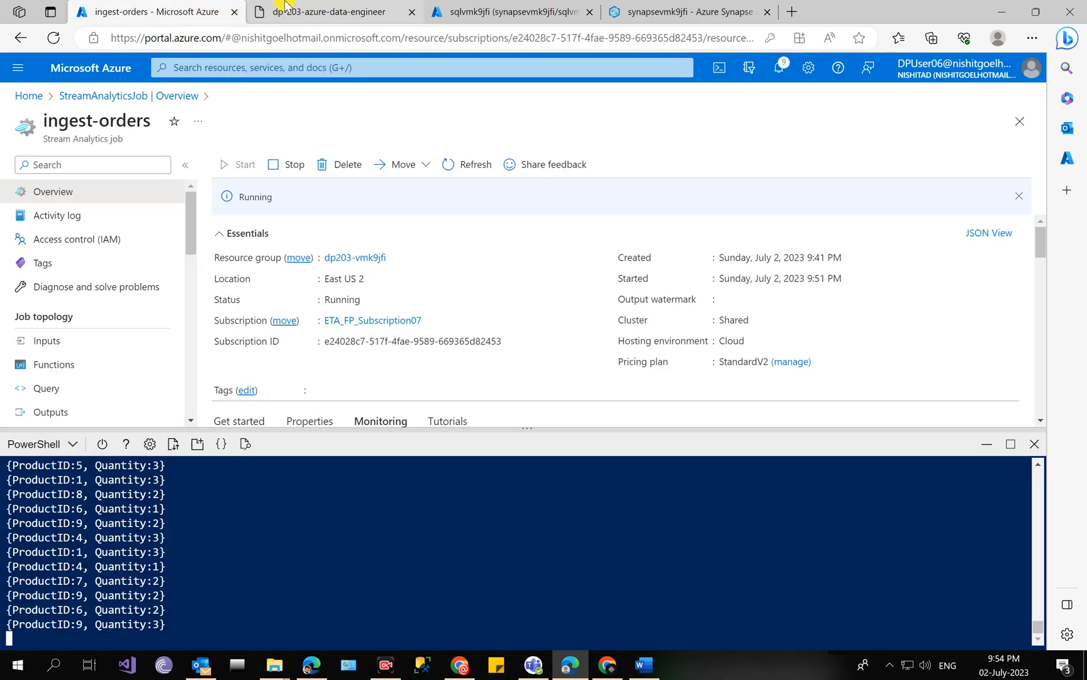
left_click(308, 7)
scroll(311, 336, "up", 10)
left_click(521, 5)
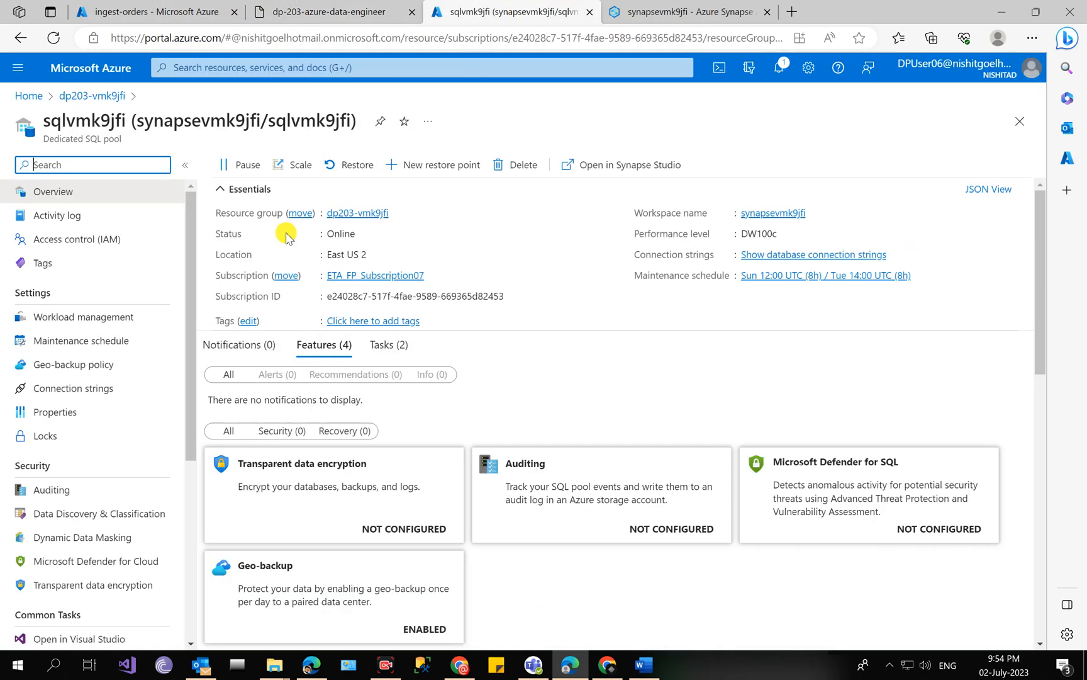
left_click(107, 95)
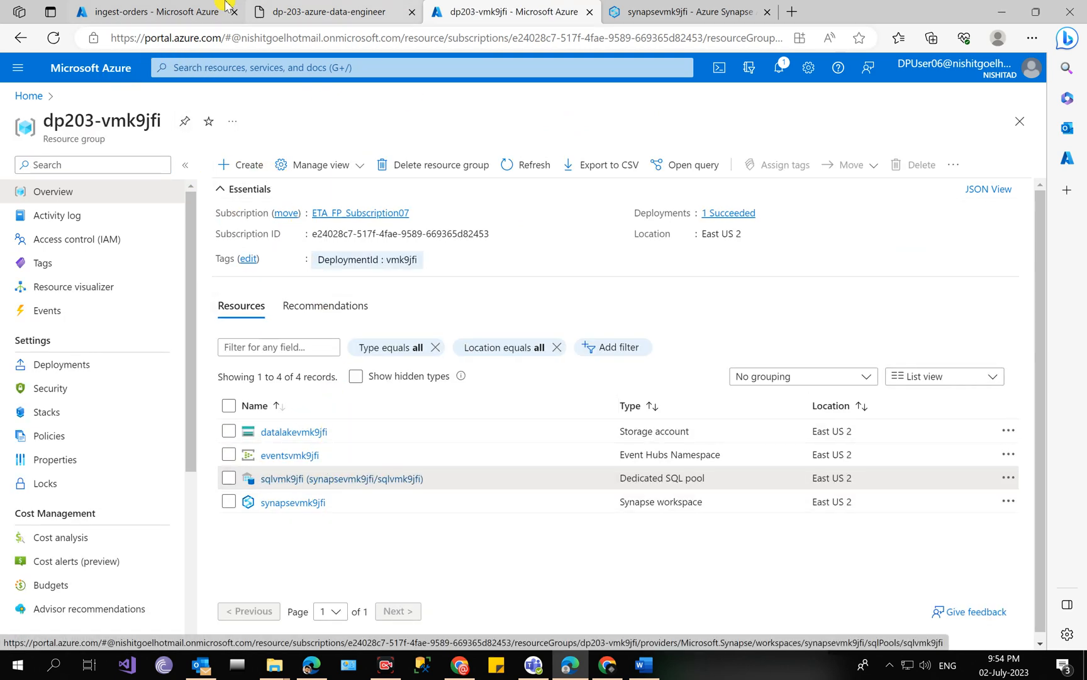
left_click(302, 12)
Step: Rerun the top 100 rows query on dbo.FactOrder in Synapse Studio and browse the returned orders
left_click(648, 6)
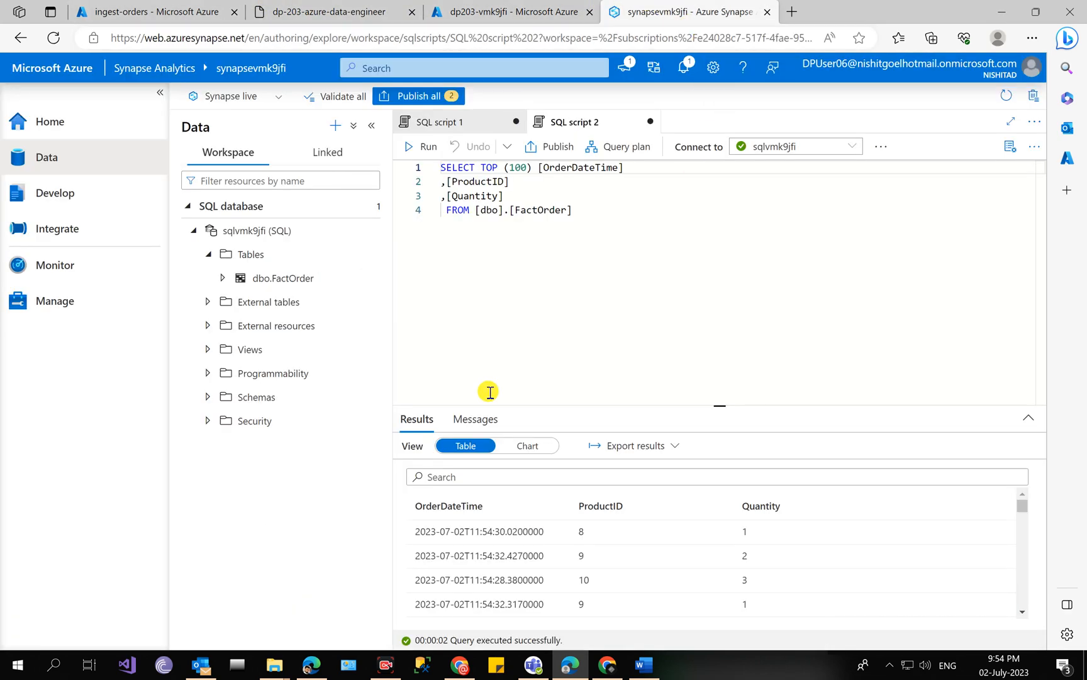
left_click(416, 146)
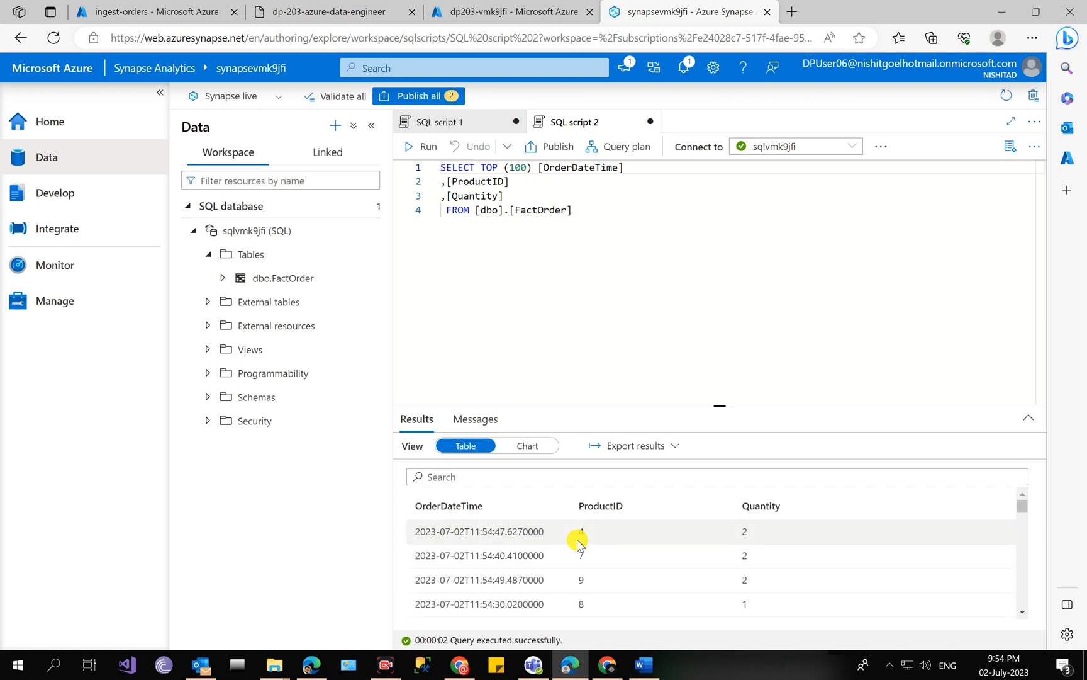
scroll(584, 545, "down", 5)
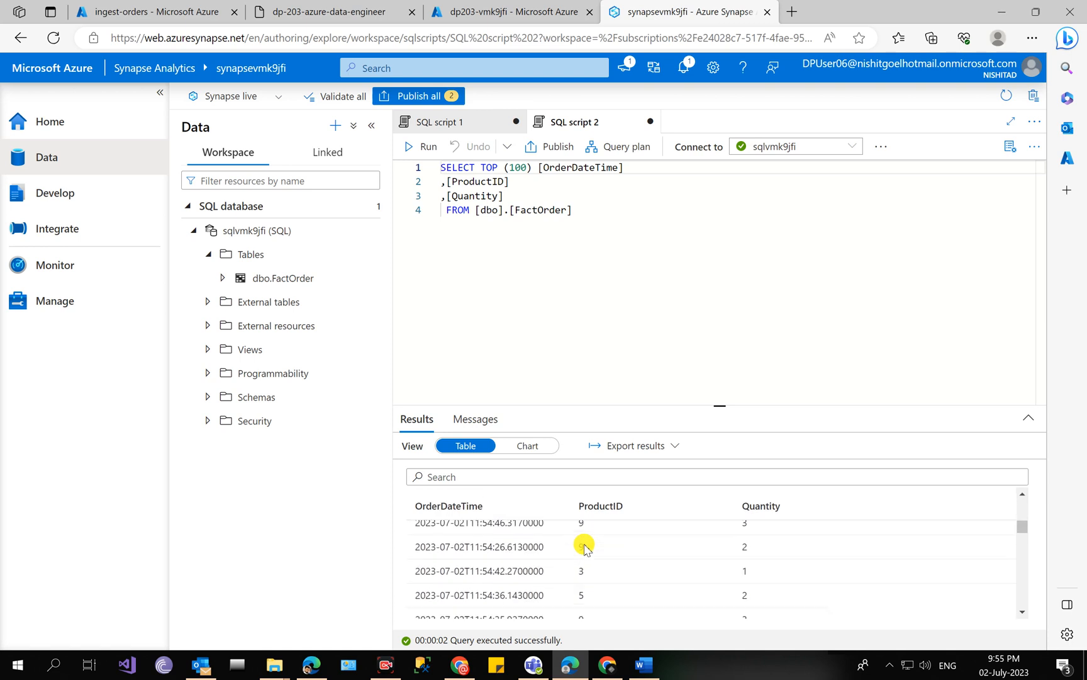
Step: Read the lab instructions on creating an Azure Stream Analytics job to aggregate order data
left_click(353, 9)
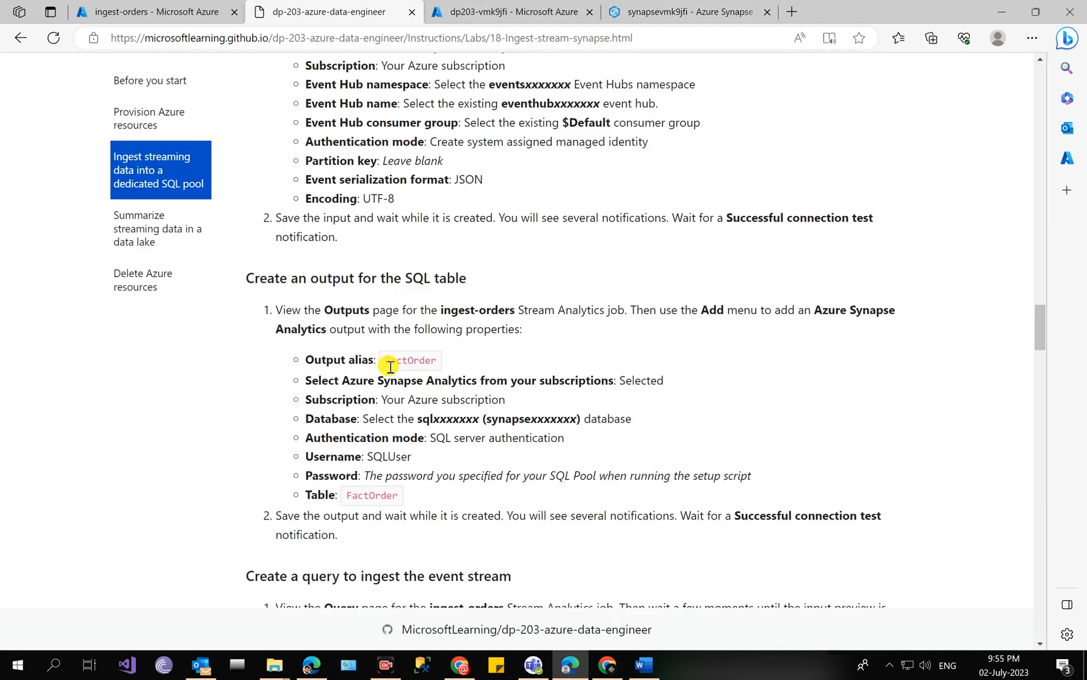
scroll(399, 363, "down", 13)
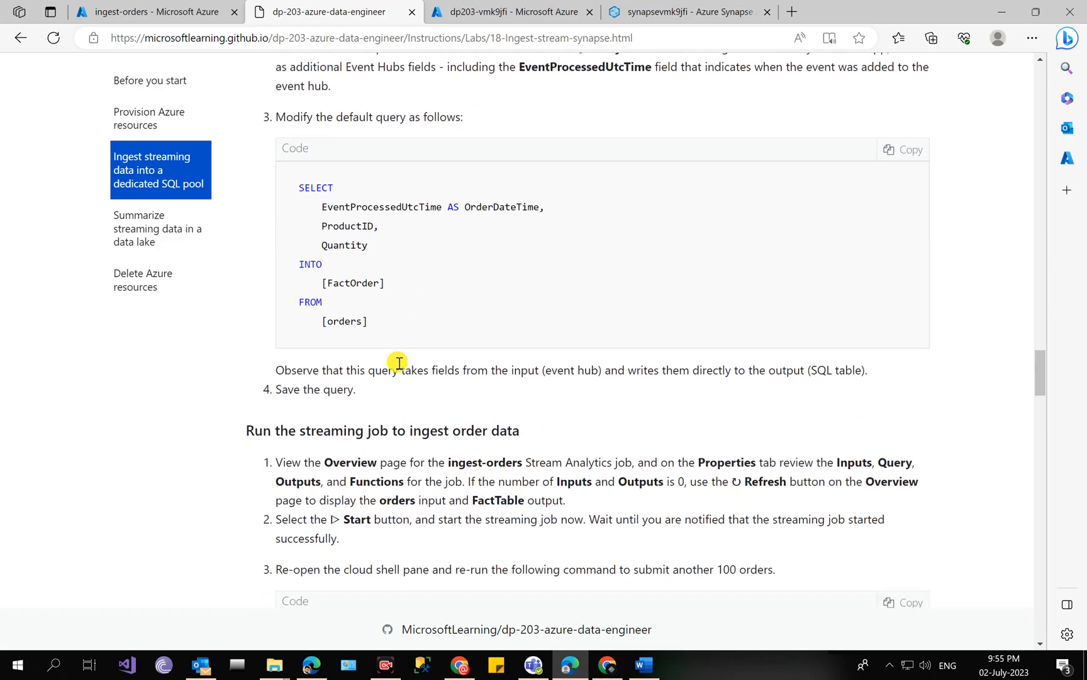
scroll(398, 365, "down", 7)
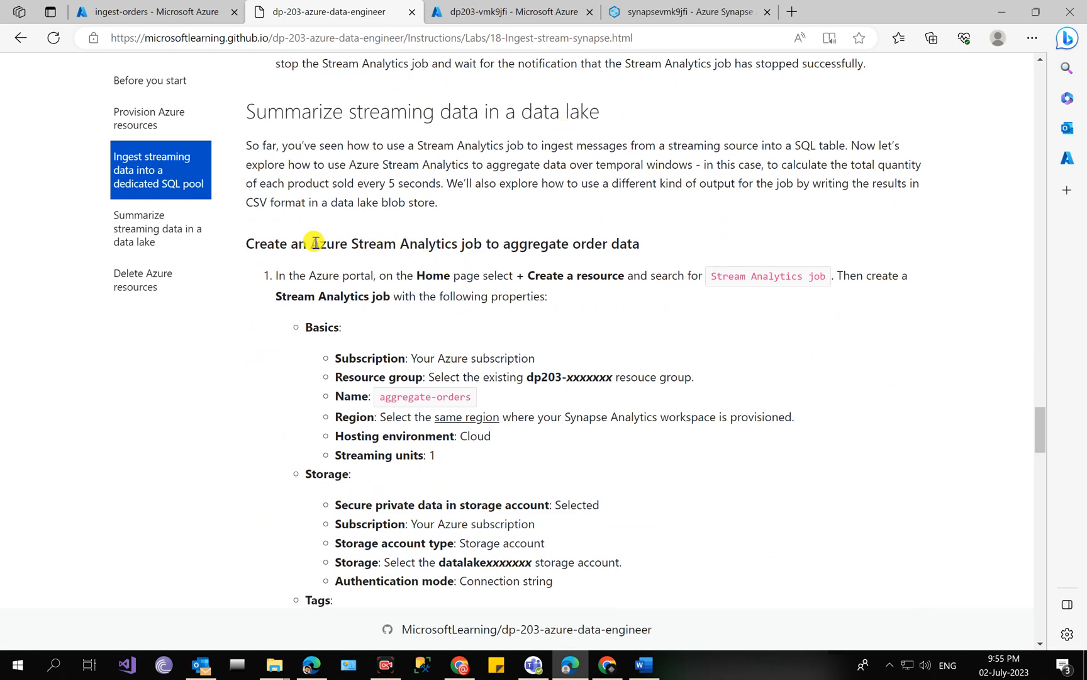
left_click_drag(315, 243, 639, 244)
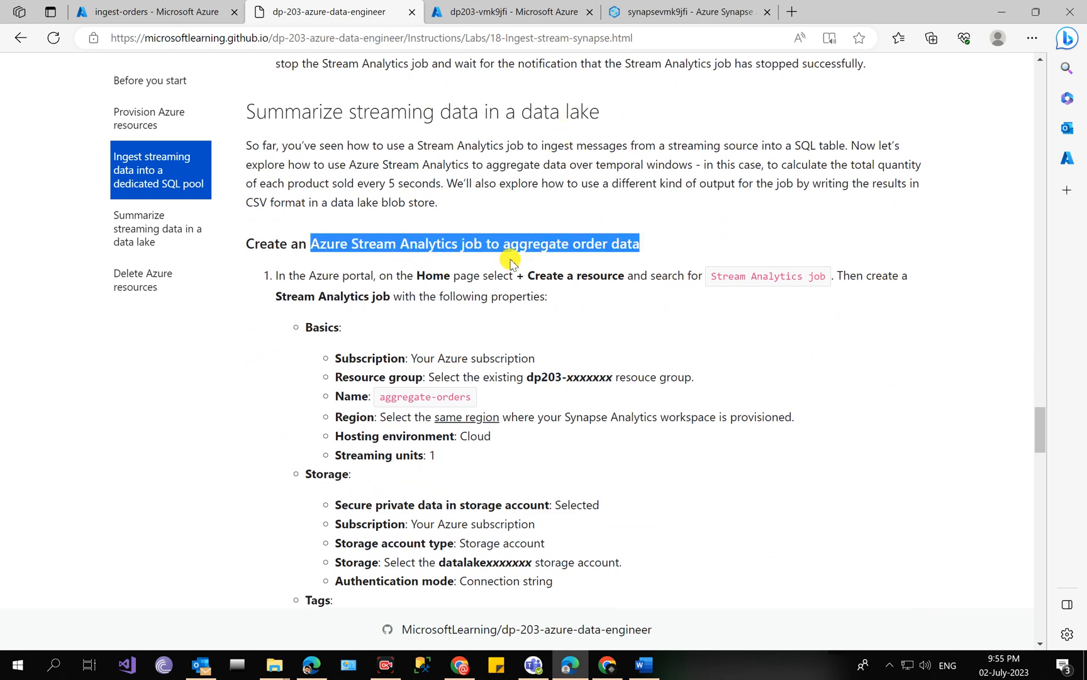
left_click(706, 337)
scroll(705, 338, "down", 2)
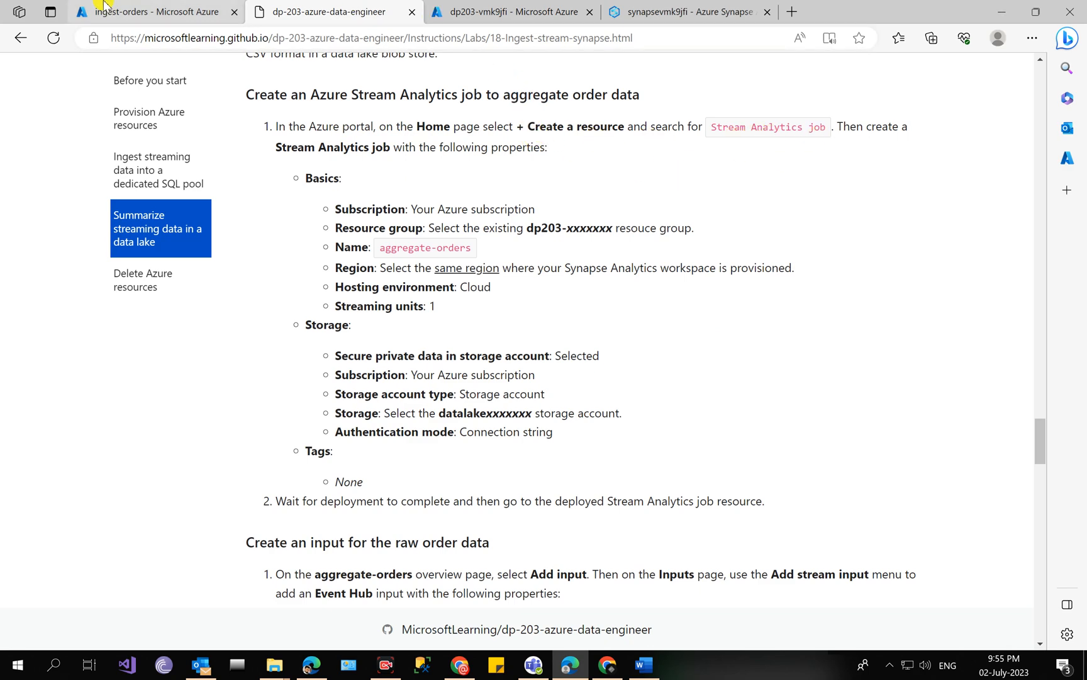
Step: Minimize the cloud shell on the ingest-orders job page and check the resource group and the lab's job properties
left_click(149, 6)
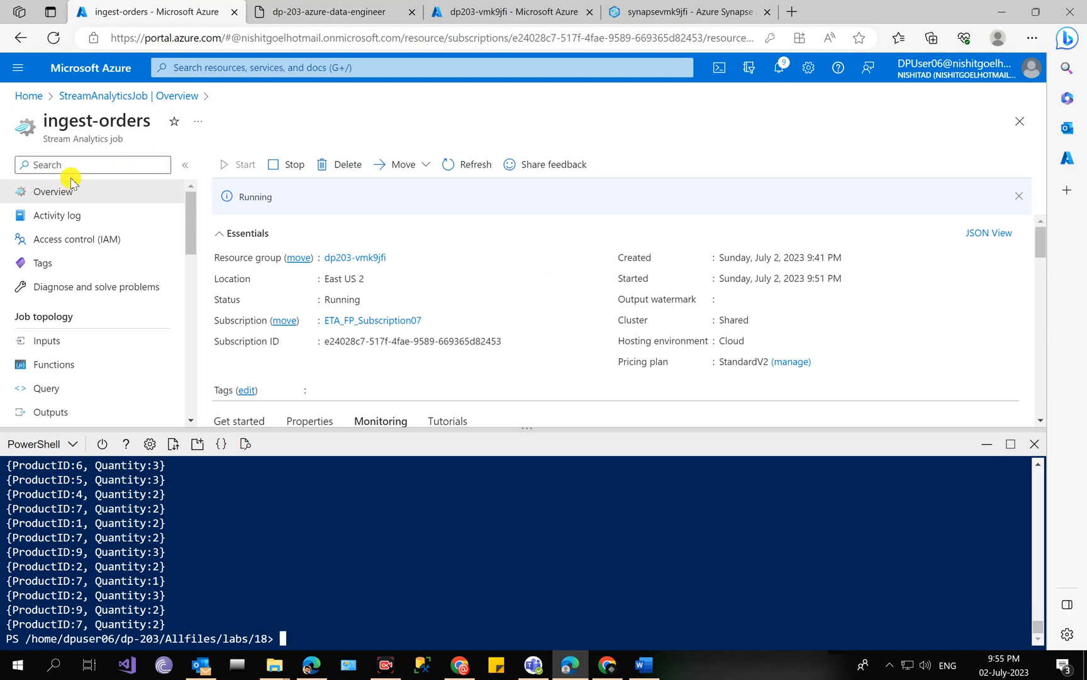
left_click(988, 444)
left_click(637, 8)
left_click(527, 9)
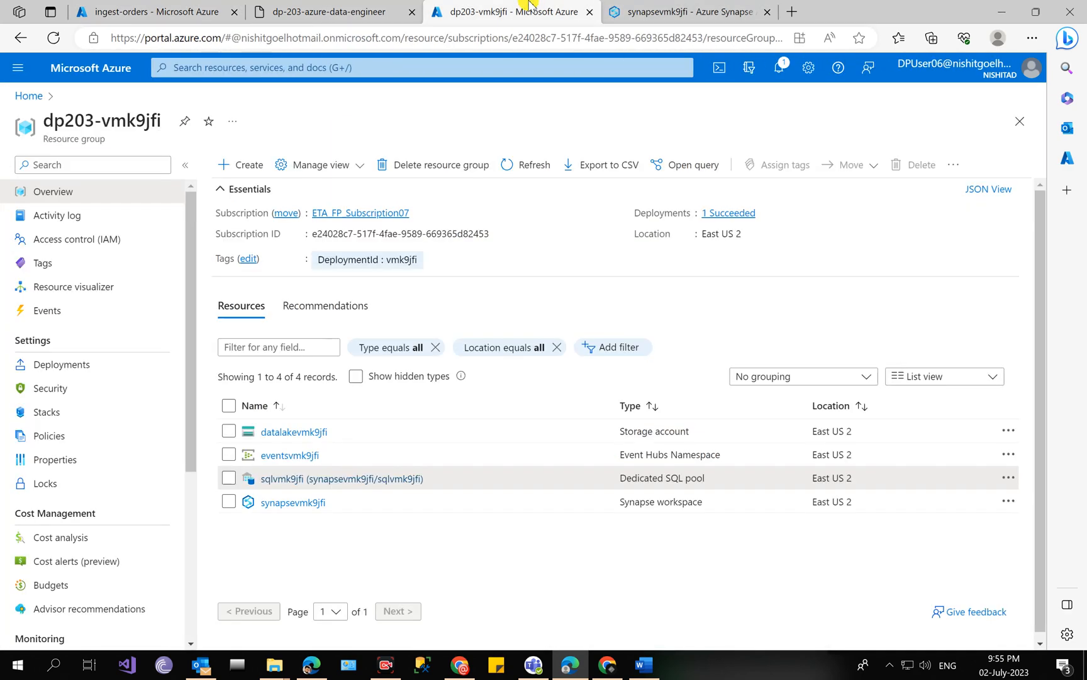
left_click(371, 9)
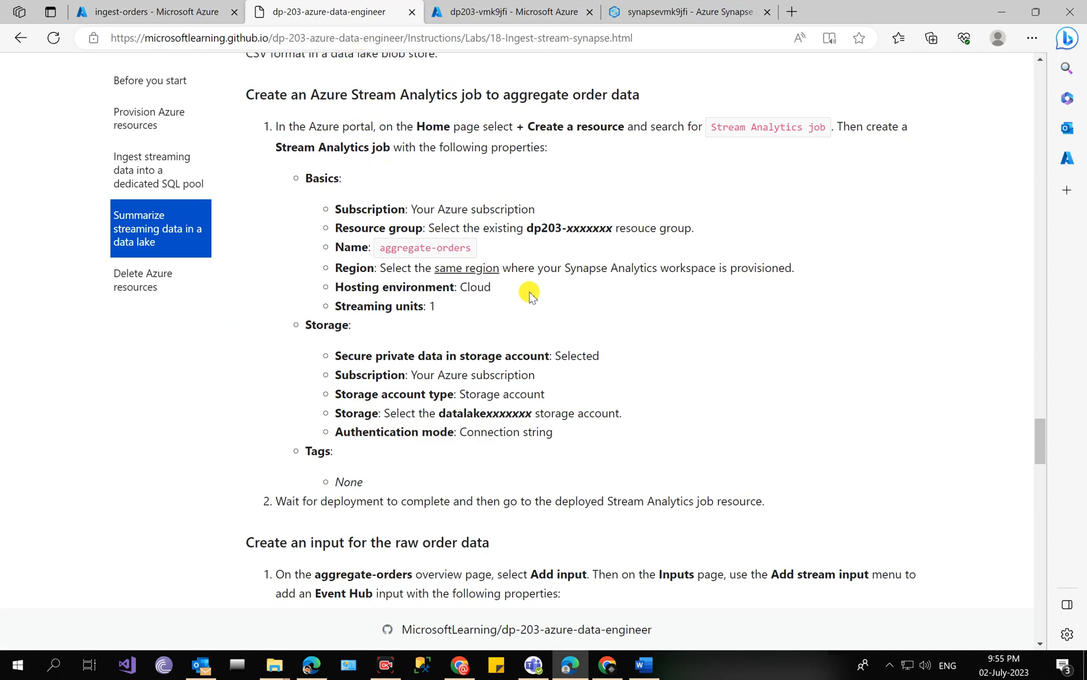
left_click(169, 11)
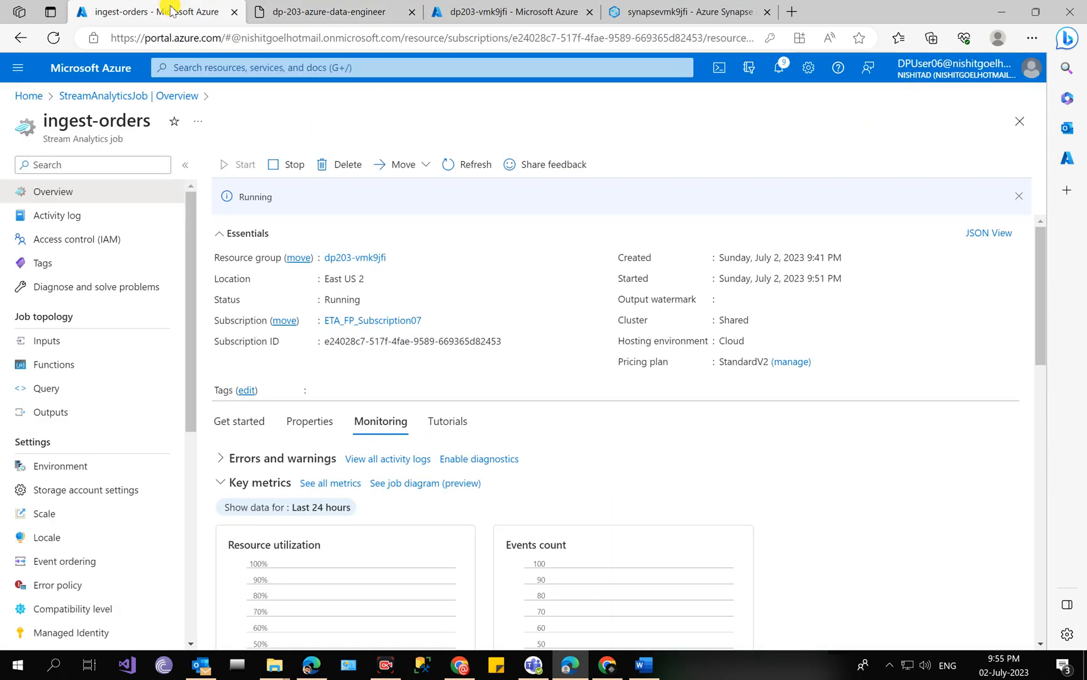
Step: Open the dp203-vmk9jfi resource group from the Azure portal home page
left_click(33, 96)
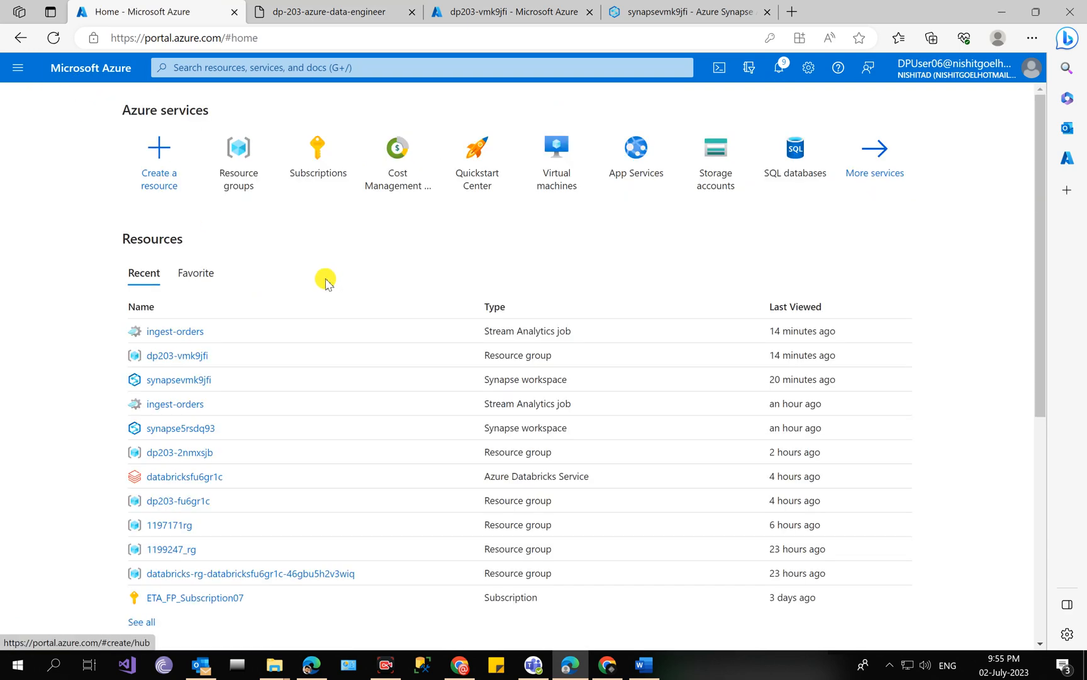
left_click(163, 166)
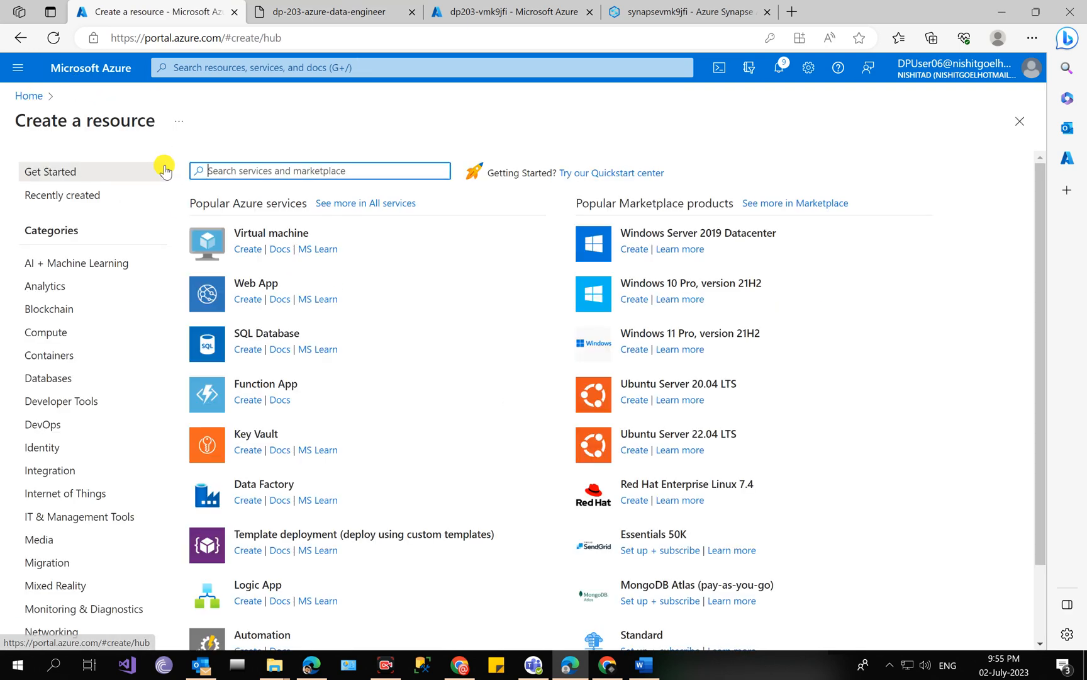
left_click(29, 96)
left_click(177, 354)
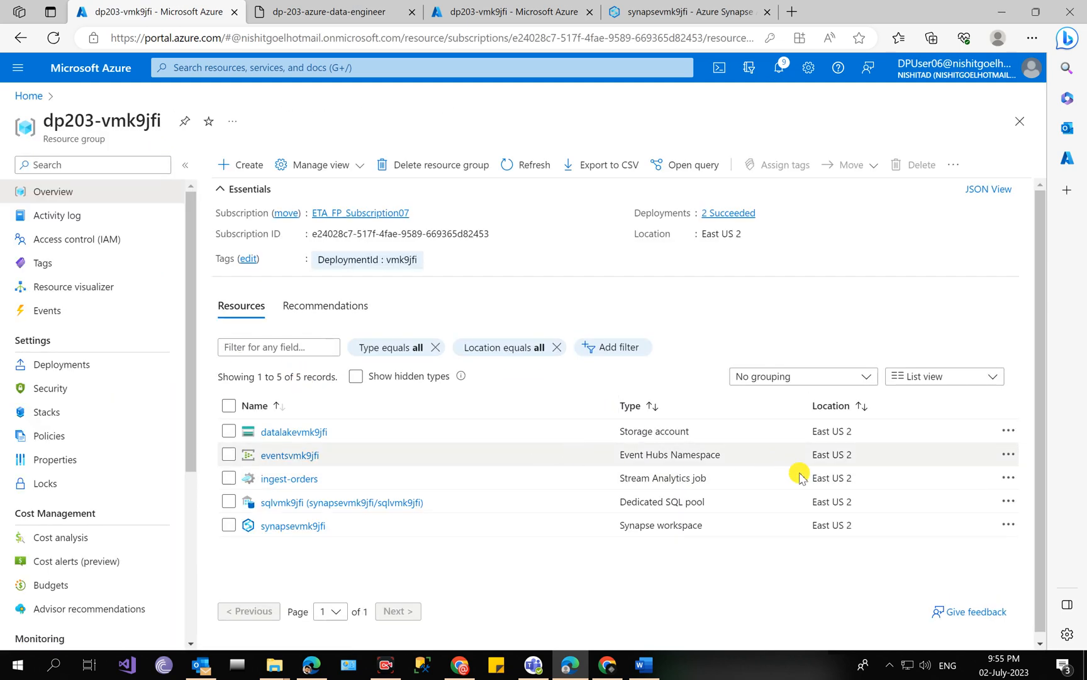
Step: Search the Marketplace for "stream analytics job" and start creating a Stream Analytics job in the dp203-vmk9jfi resource group
left_click(242, 164)
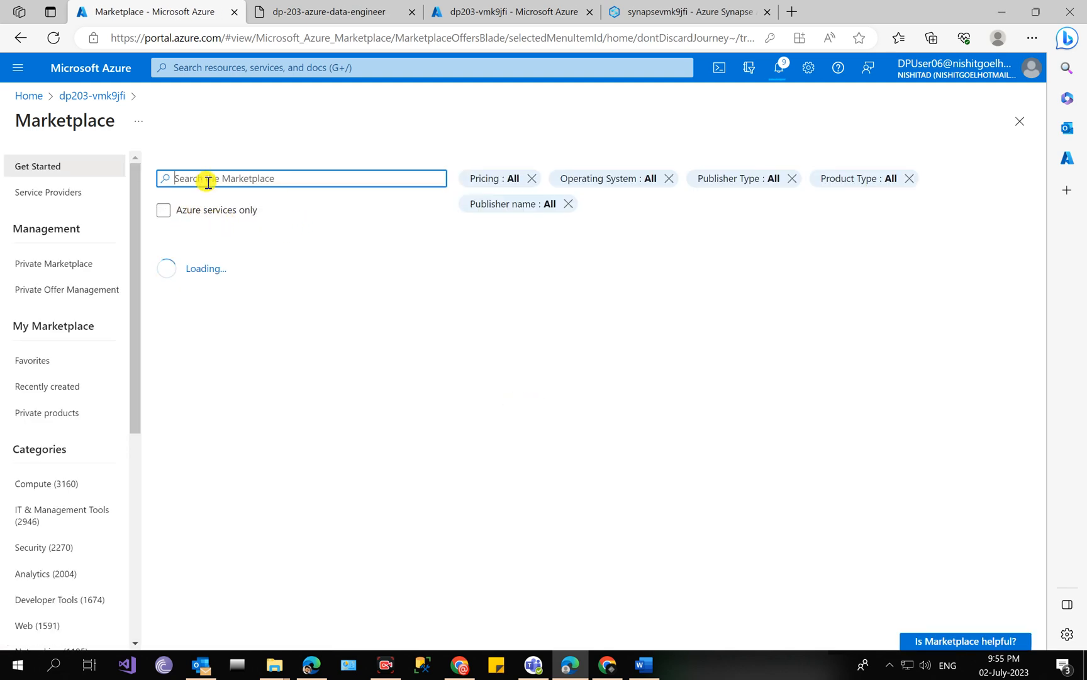
type("stre")
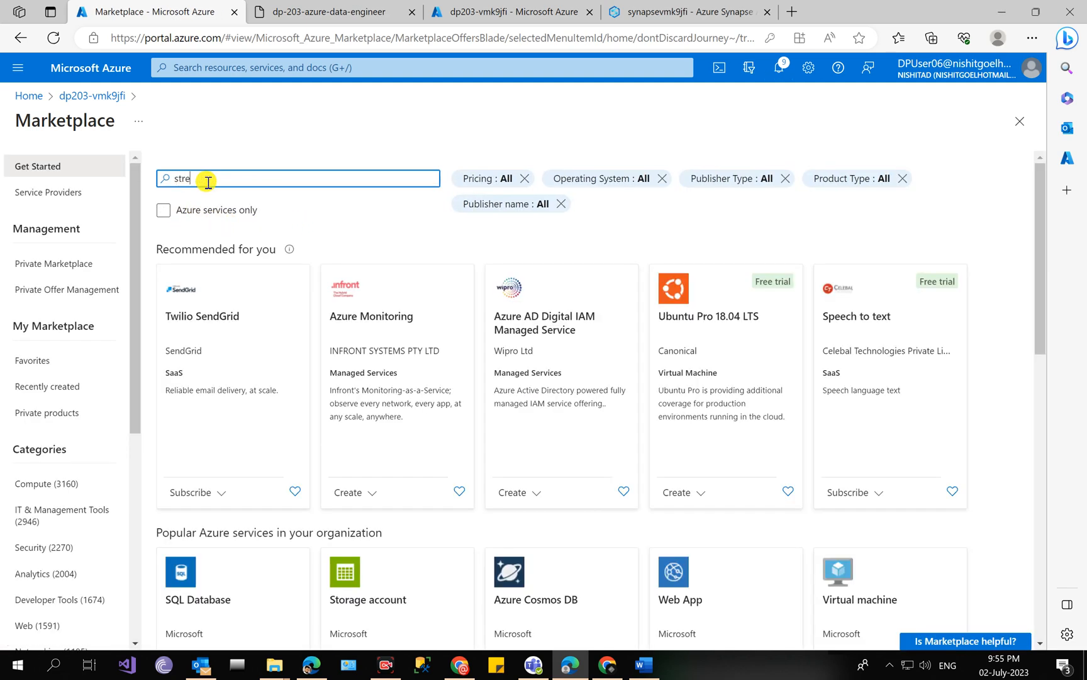
type("a")
left_click(213, 199)
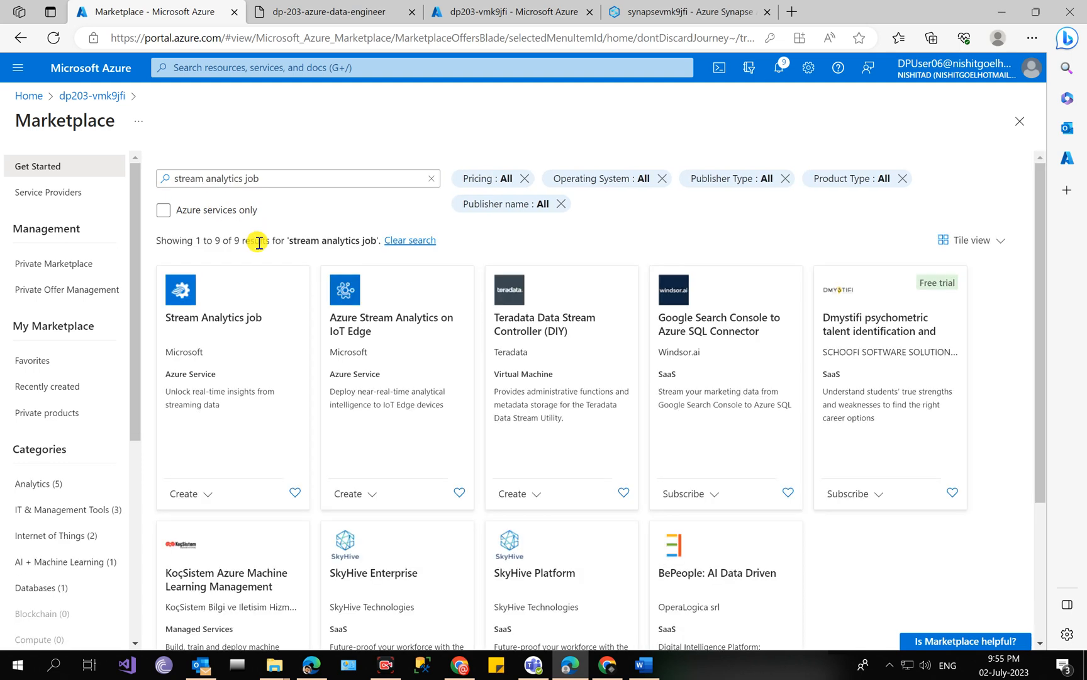
left_click(184, 494)
left_click(208, 517)
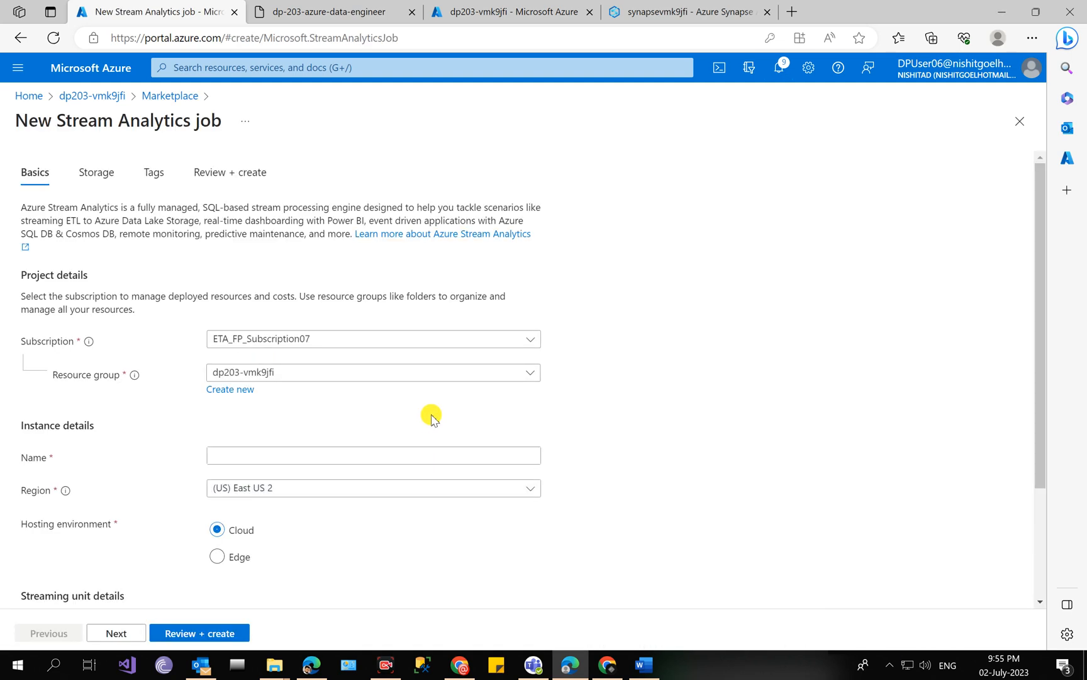
Step: Copy the job name from the lab, name the new Stream Analytics job aggregate-orders, and proceed to its storage settings
left_click(374, 12)
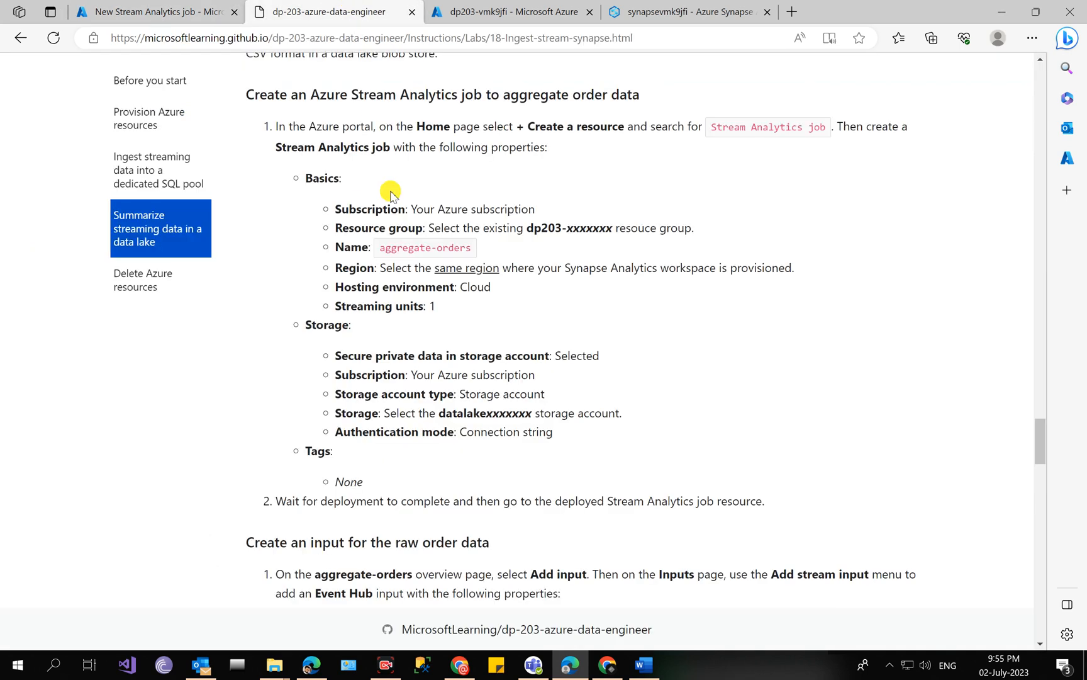
left_click_drag(428, 259, 477, 248)
left_click(480, 259)
right_click(451, 249)
left_click(497, 268)
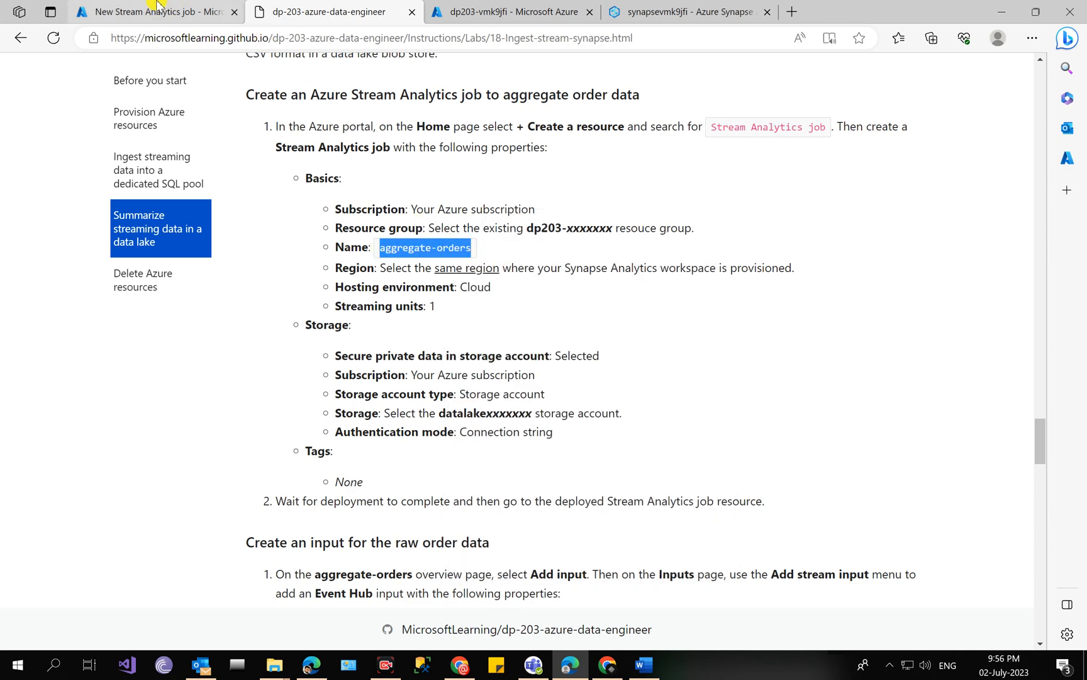
left_click(157, 11)
left_click(287, 455)
right_click(288, 455)
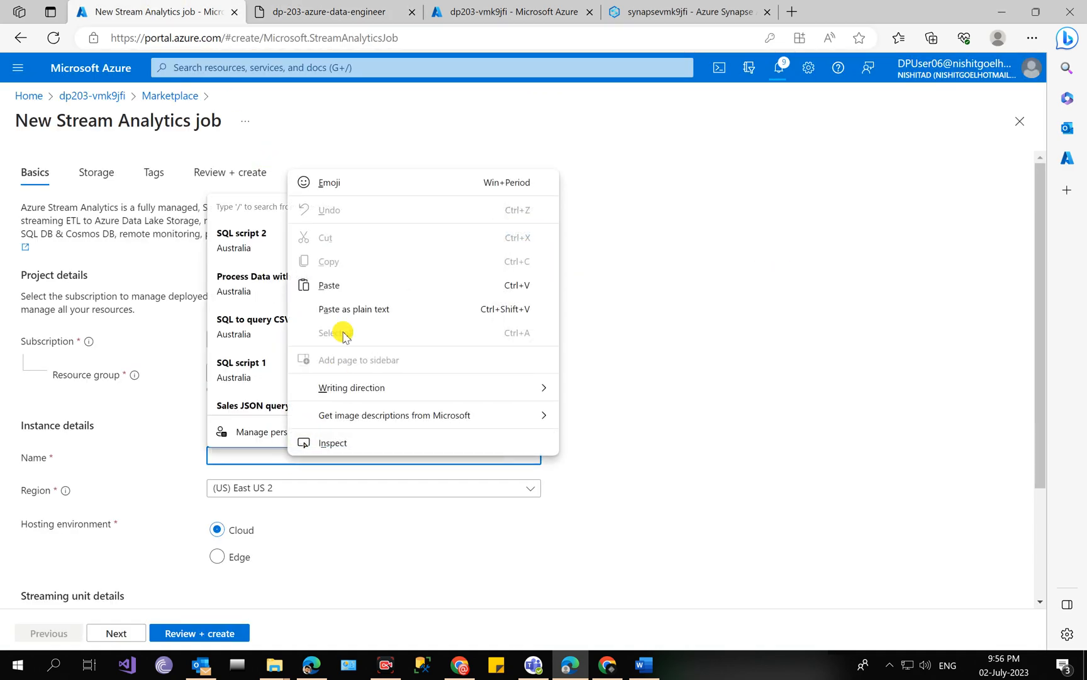
left_click(352, 310)
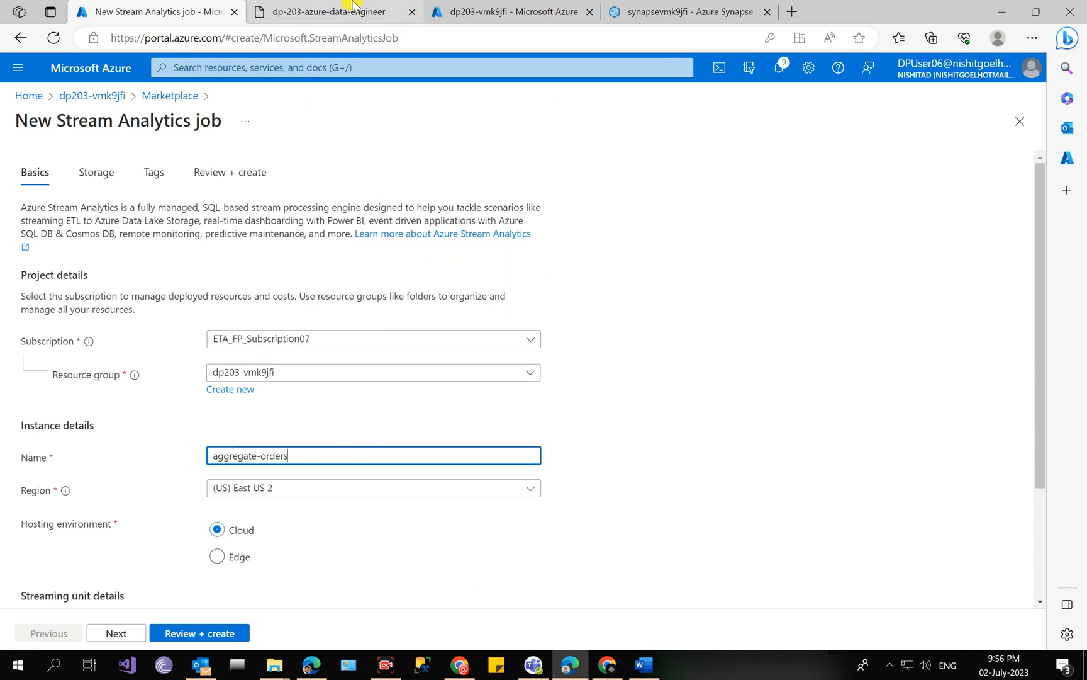
scroll(340, 493, "down", 3)
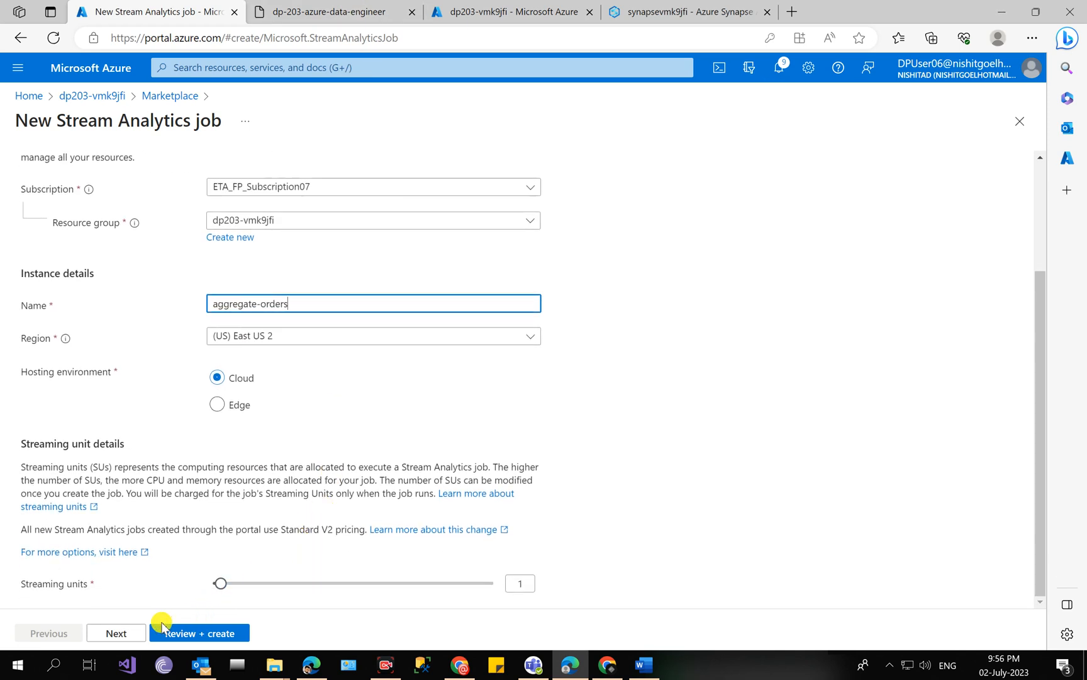
left_click(129, 634)
Step: Add the datalakevmk9jfi storage account following the lab's storage settings and create the aggregate-orders job
left_click(318, 10)
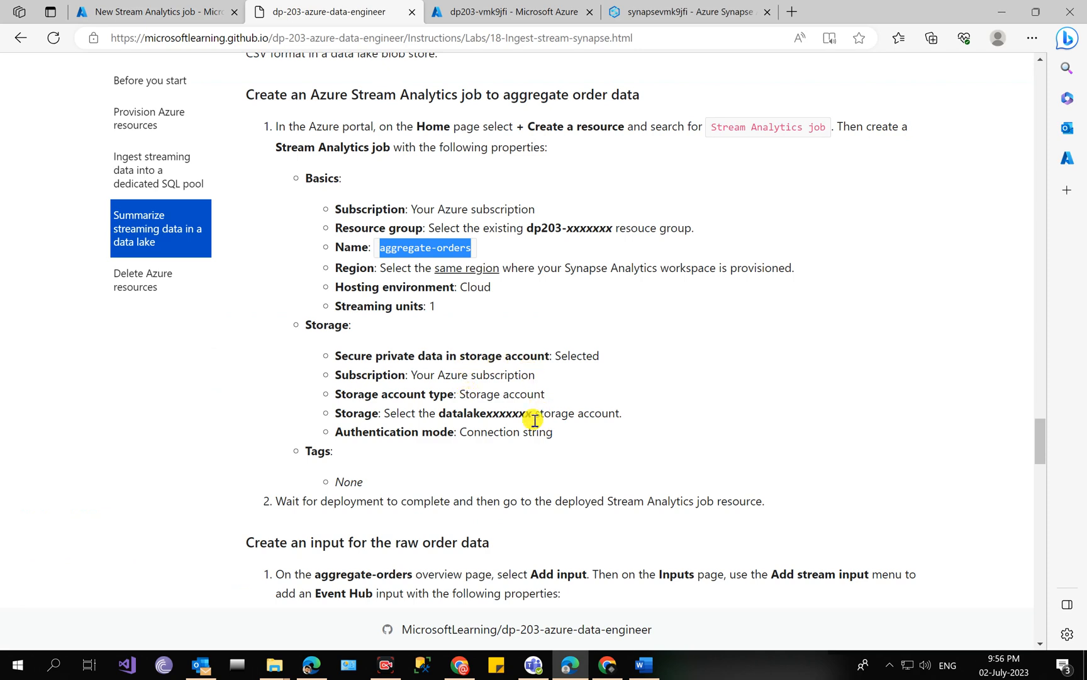
left_click(217, 14)
left_click(214, 249)
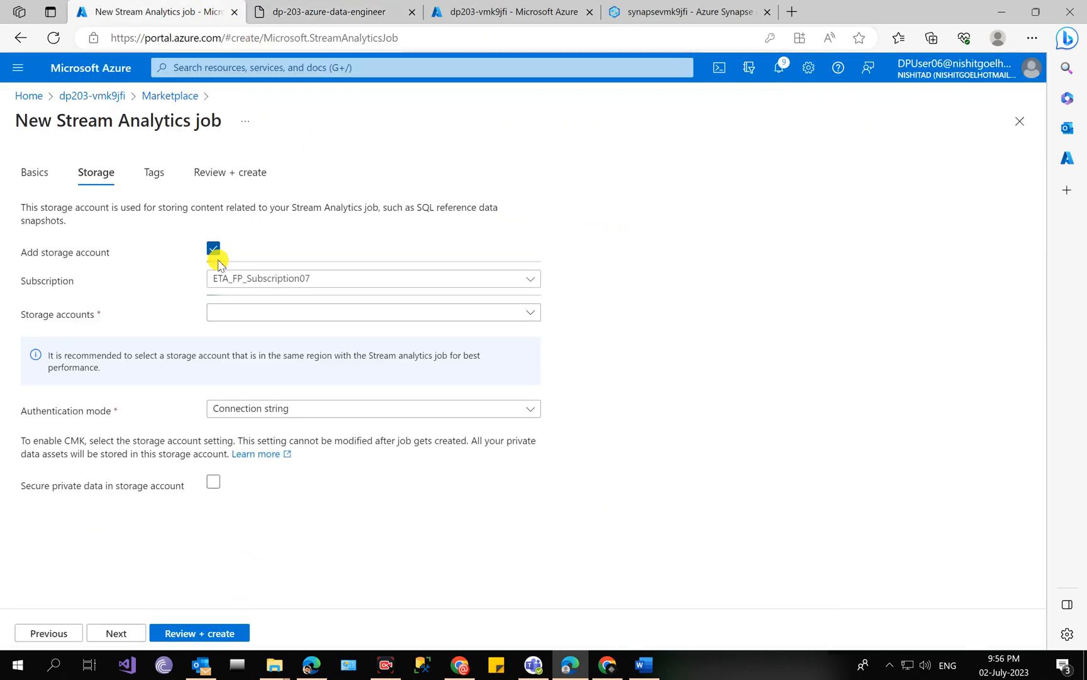
left_click(384, 314)
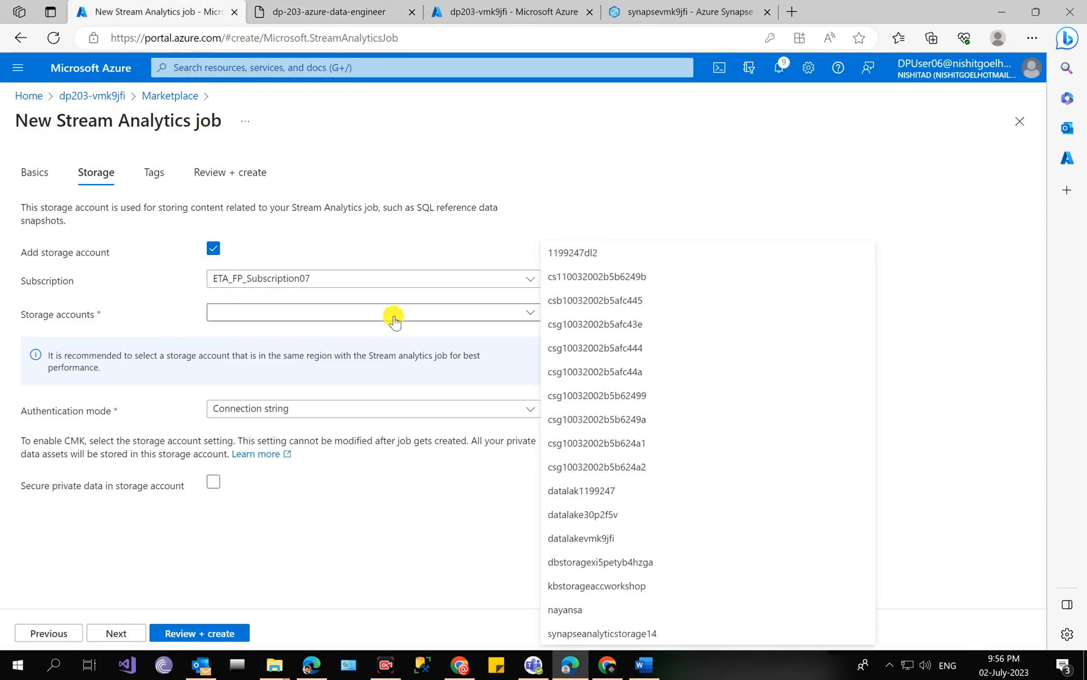
left_click(602, 538)
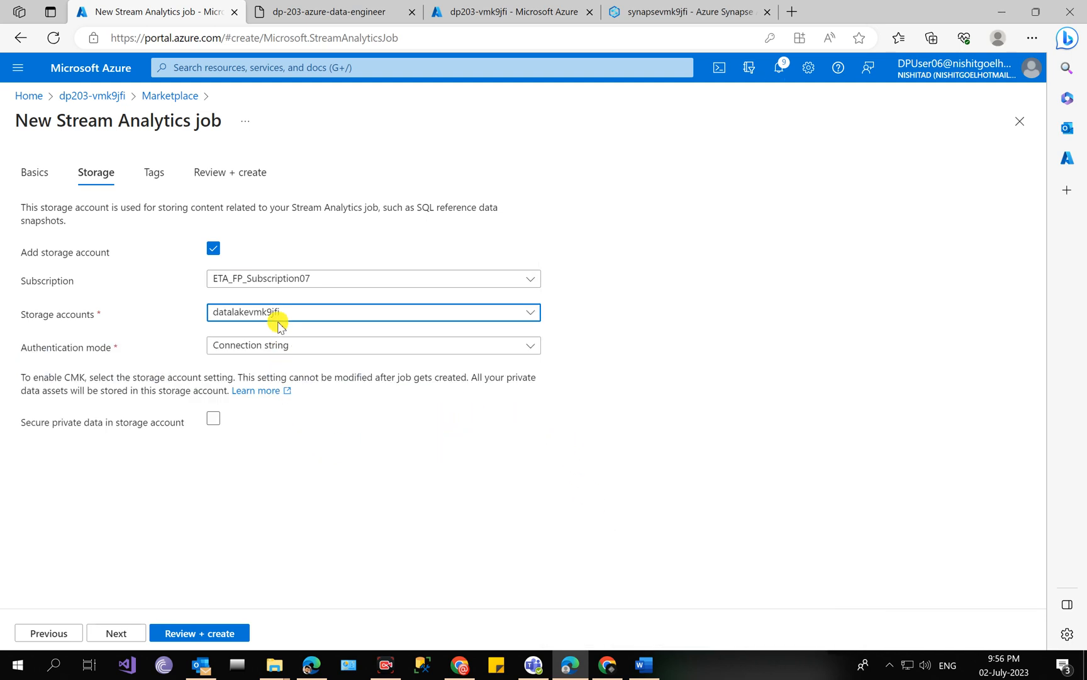
left_click(226, 632)
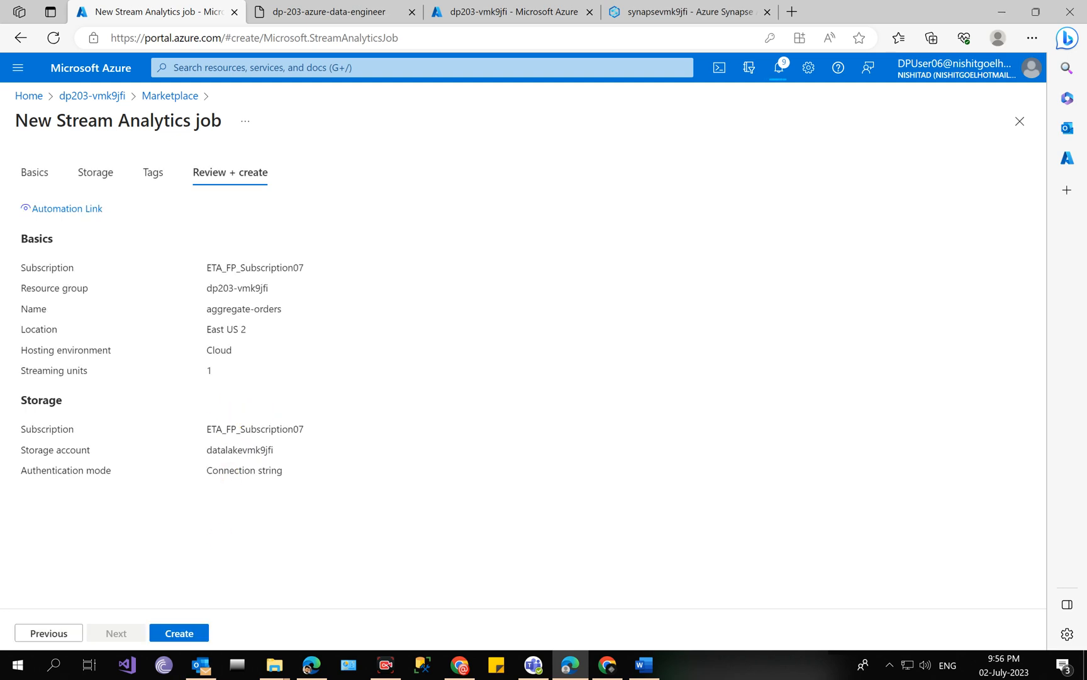
left_click(182, 633)
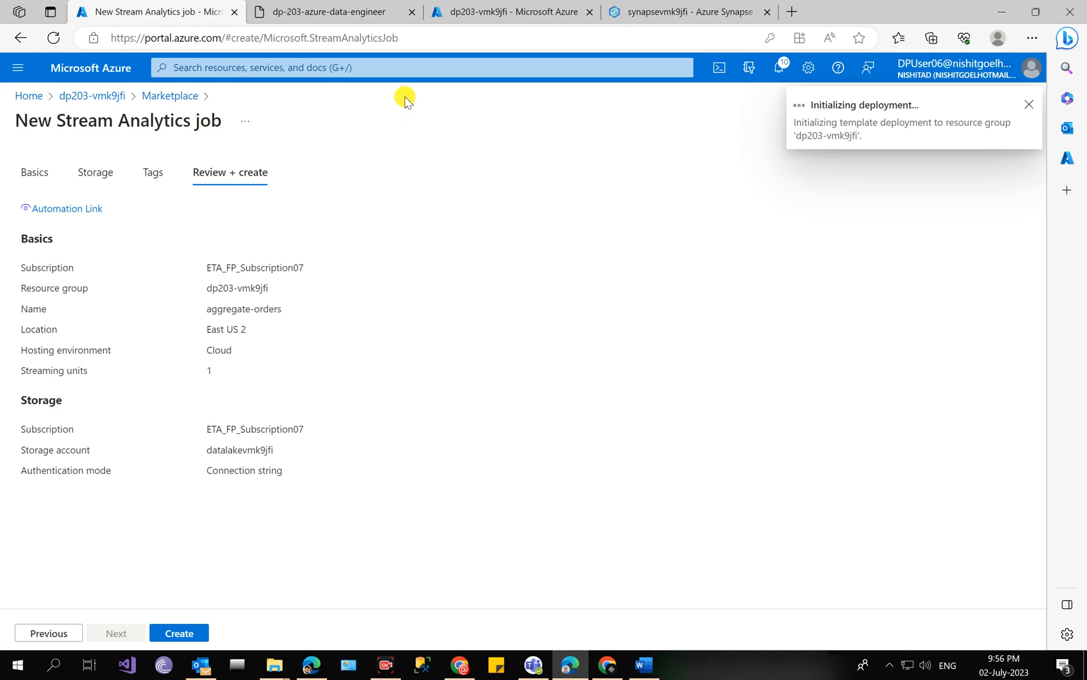
Step: Copy the input alias orders from the lab's section on creating an input for the raw order data
left_click(378, 9)
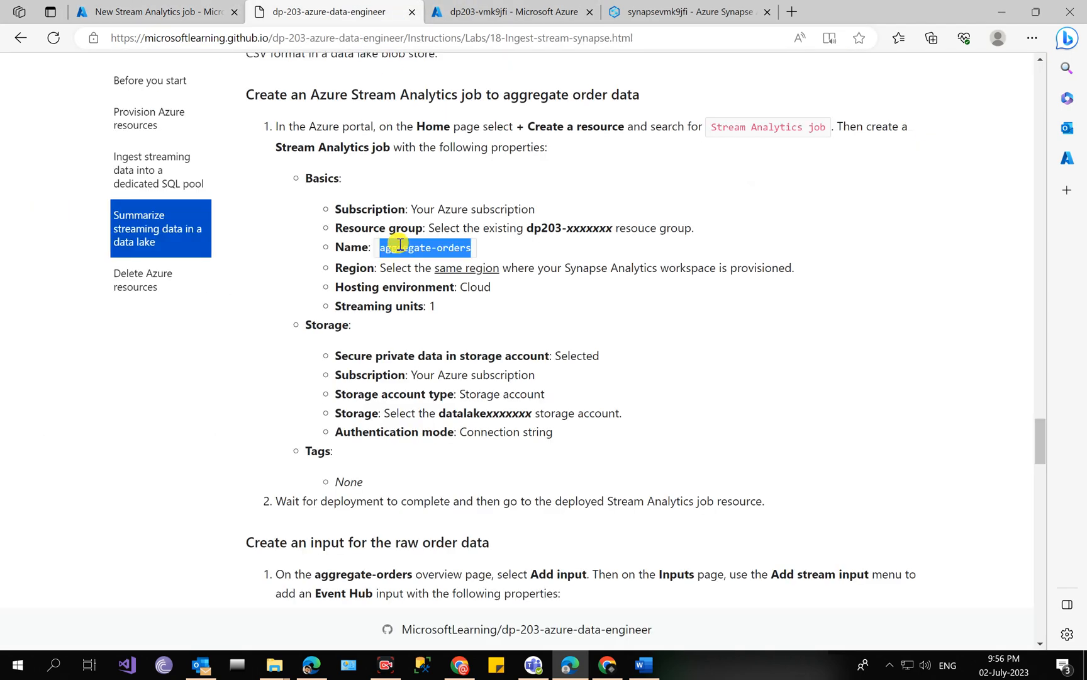
scroll(400, 267, "down", 7)
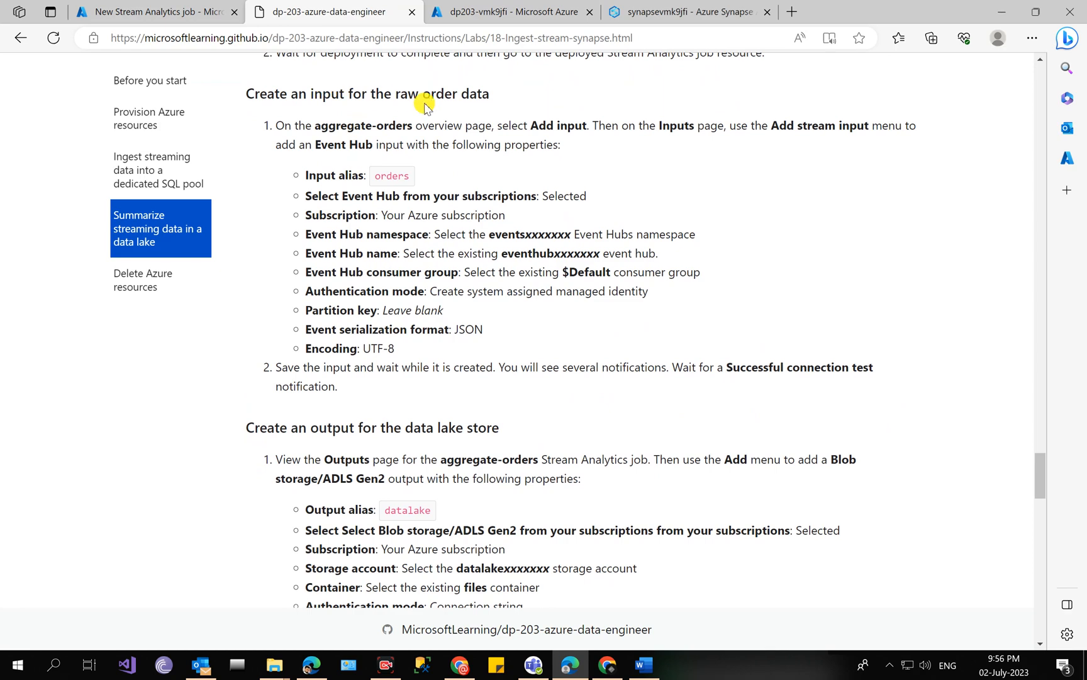
double_click(395, 174)
right_click(395, 174)
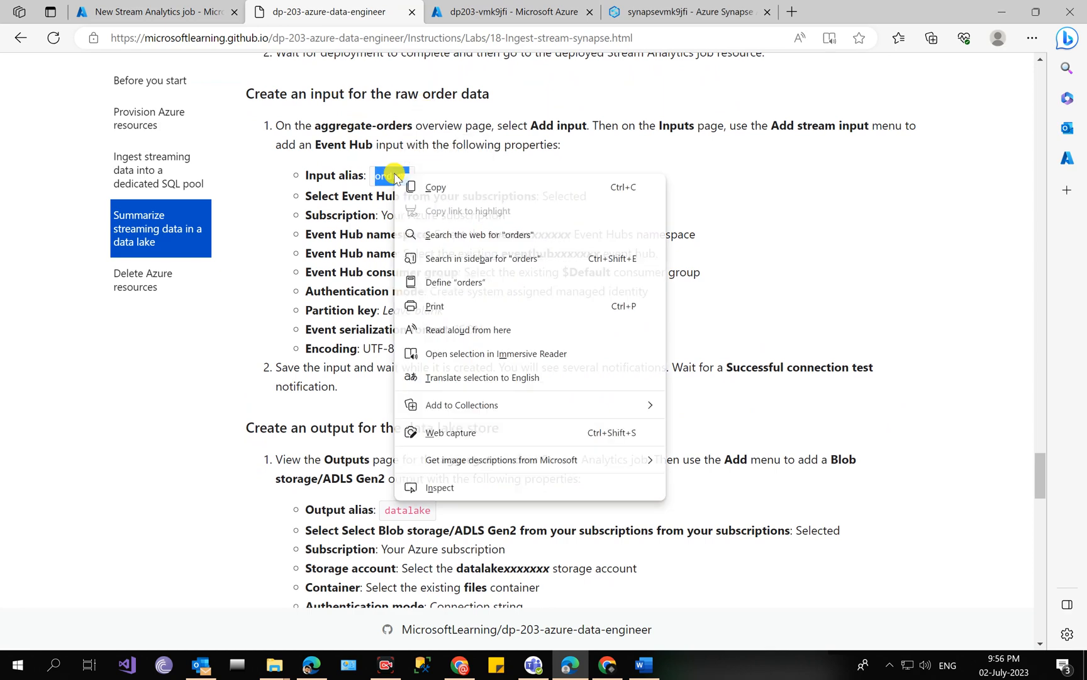
left_click(435, 181)
Step: Open the deployed aggregate-orders job, check the lab's input instructions, and start adding an Event Hub stream input
left_click(157, 12)
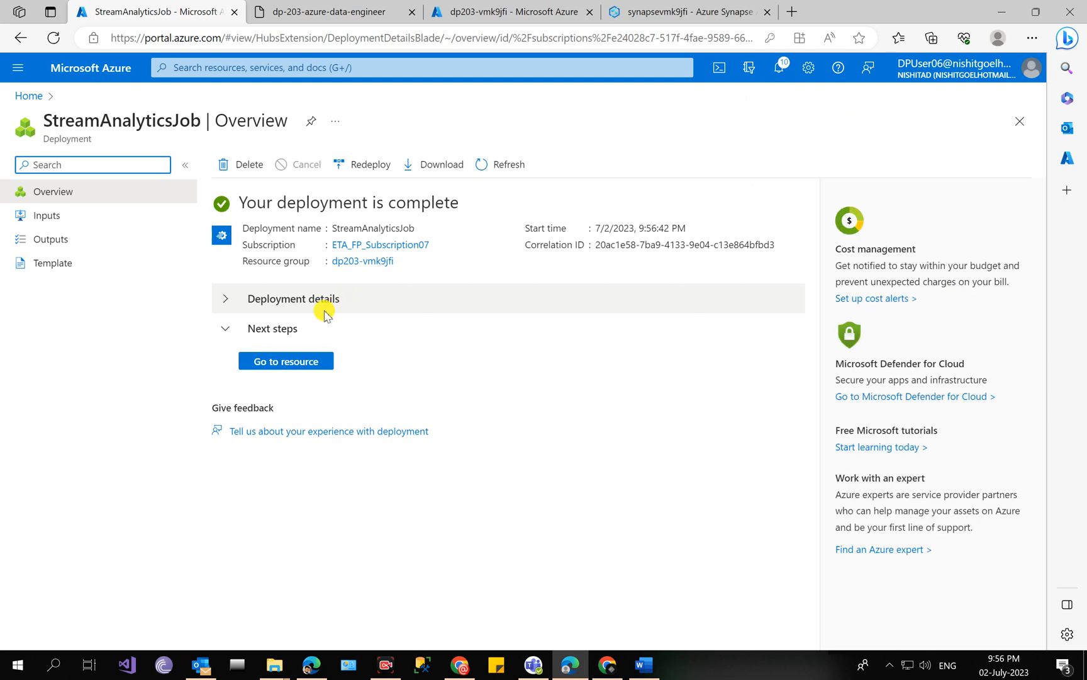
left_click(291, 360)
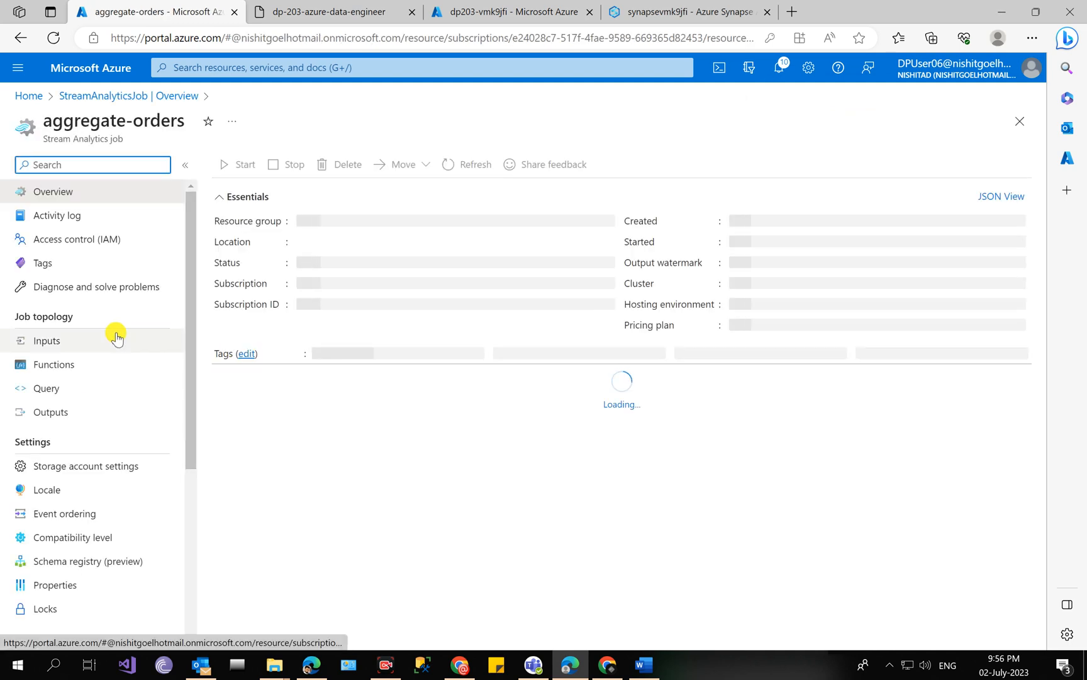
left_click(108, 339)
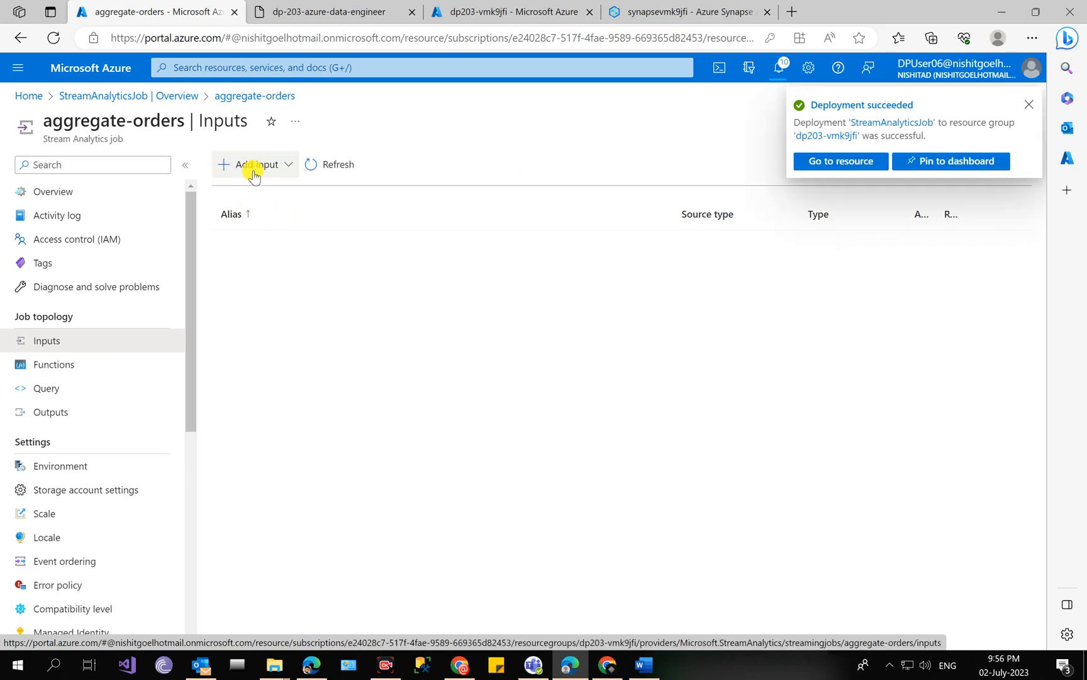
left_click(252, 167)
left_click(314, 19)
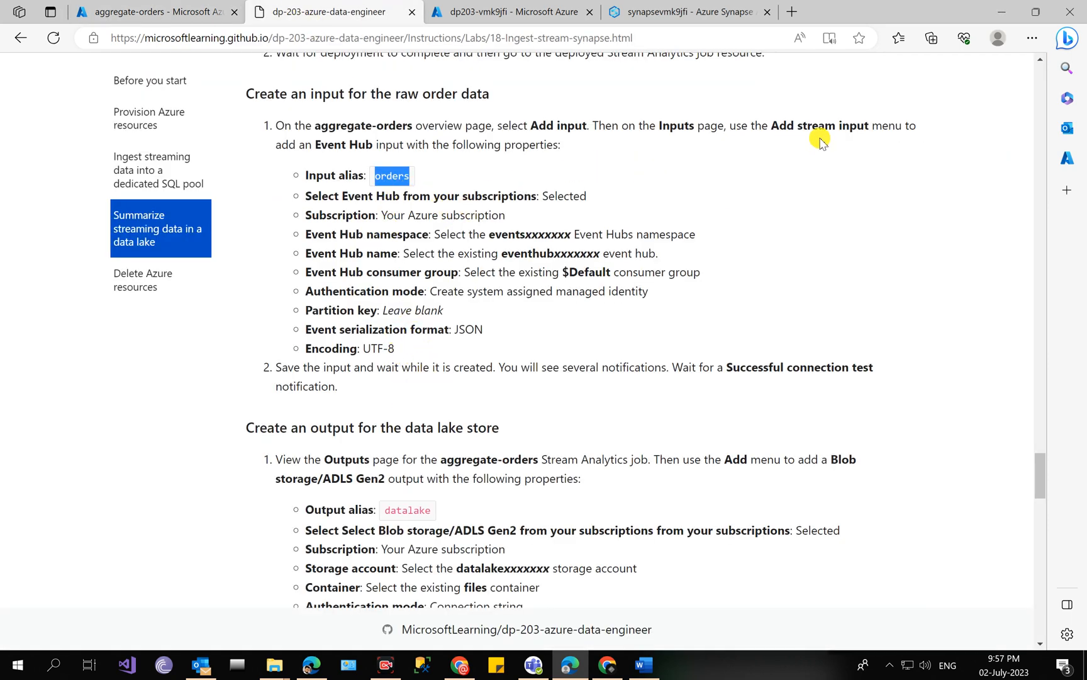
left_click(196, 5)
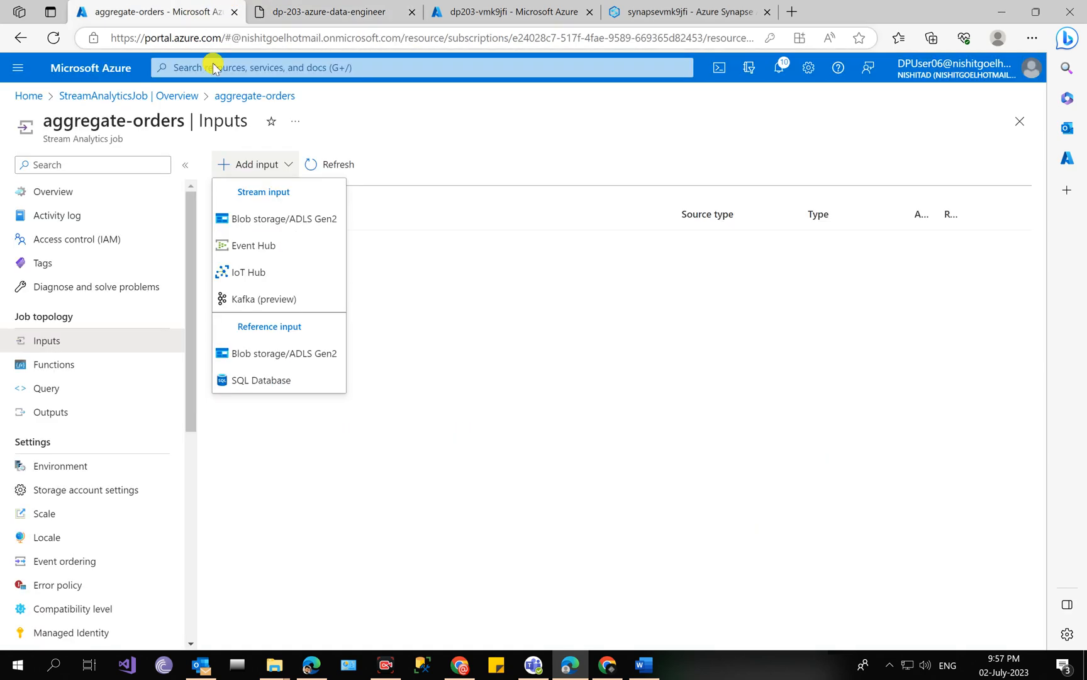
left_click(245, 248)
Step: Set the Event Hub input alias to orders, use an existing consumer group, save the input, and check the notifications
right_click(762, 173)
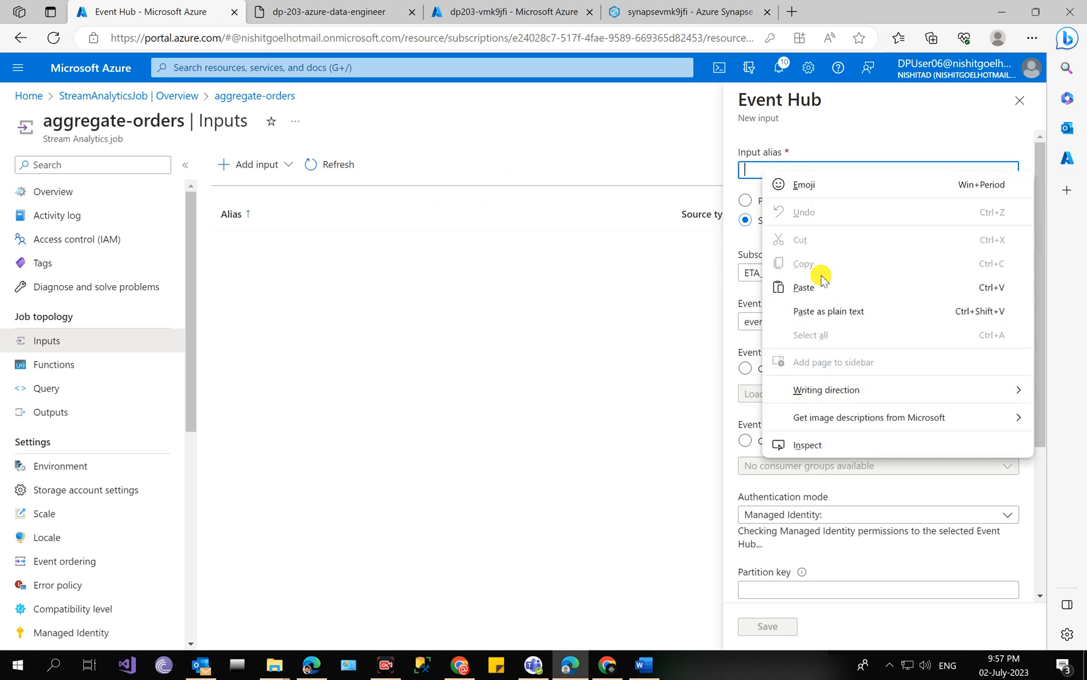
left_click(817, 282)
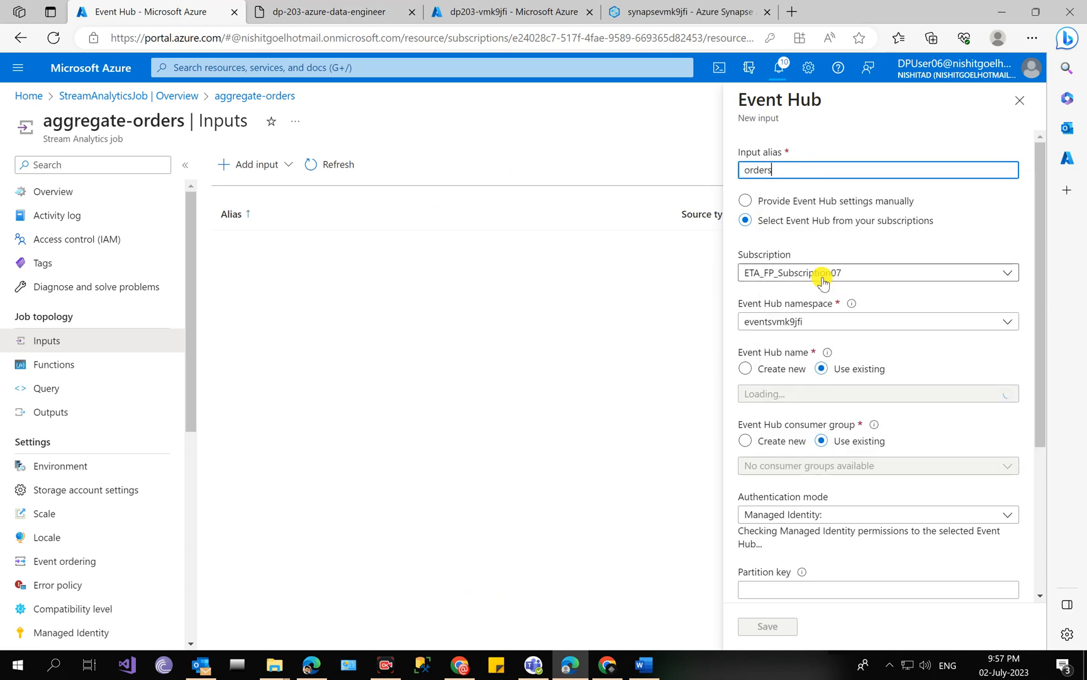
left_click(821, 441)
scroll(802, 566, "down", 2)
left_click(773, 626)
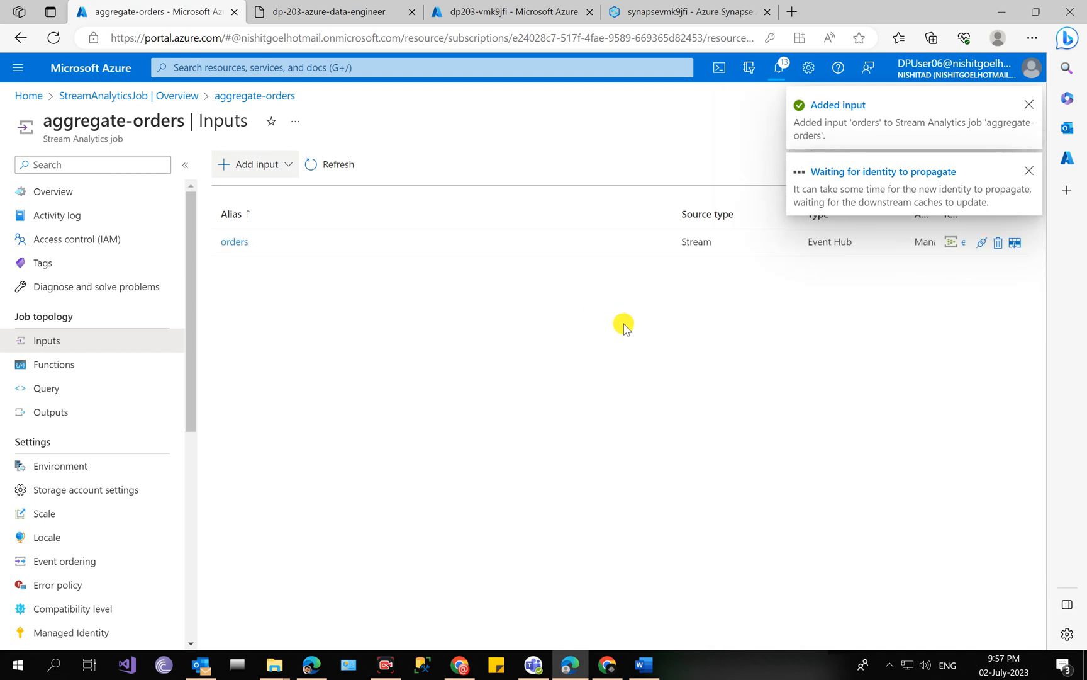
left_click(787, 66)
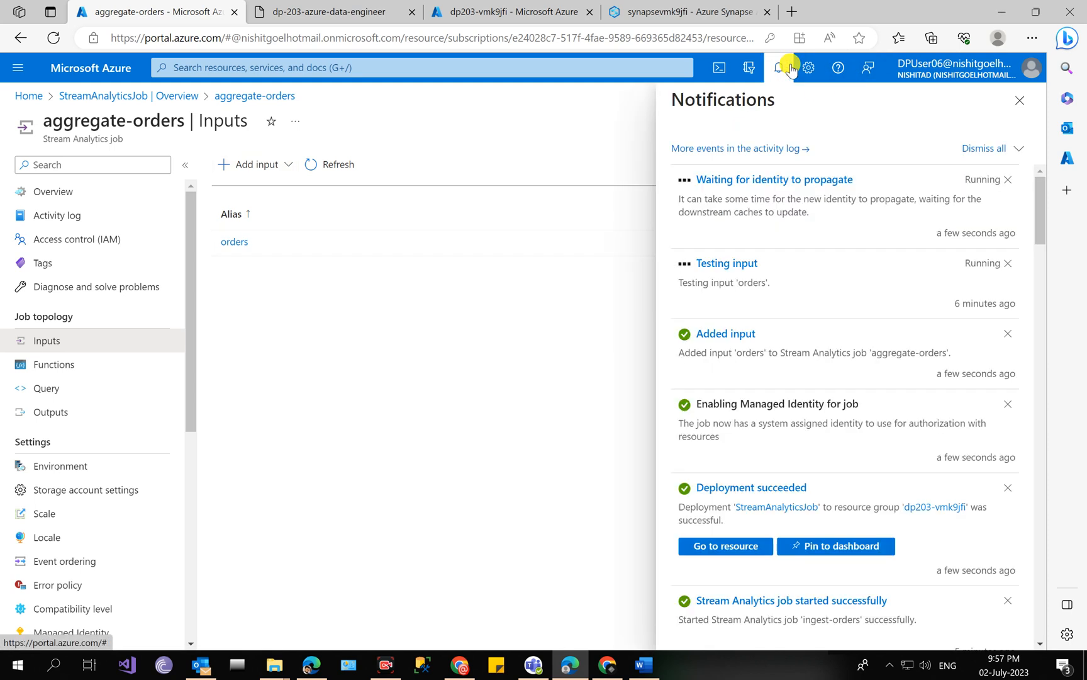
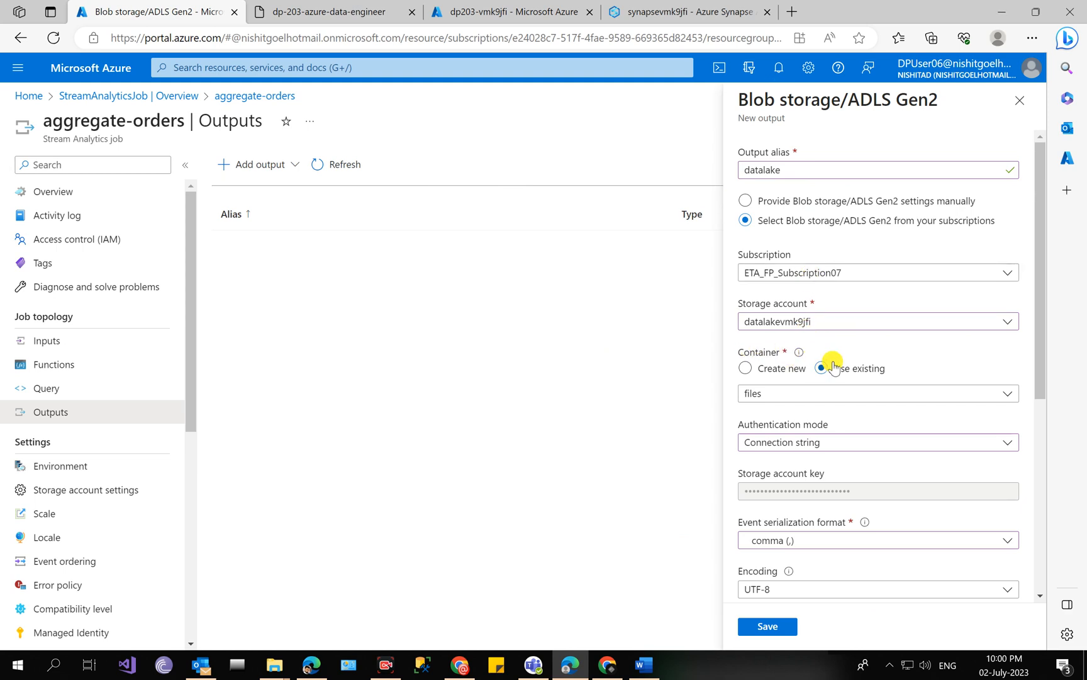
Step: Keep comma-delimited serialization for the datalake output, review the remaining settings, save it, and check the notifications
scroll(822, 403, "down", 2)
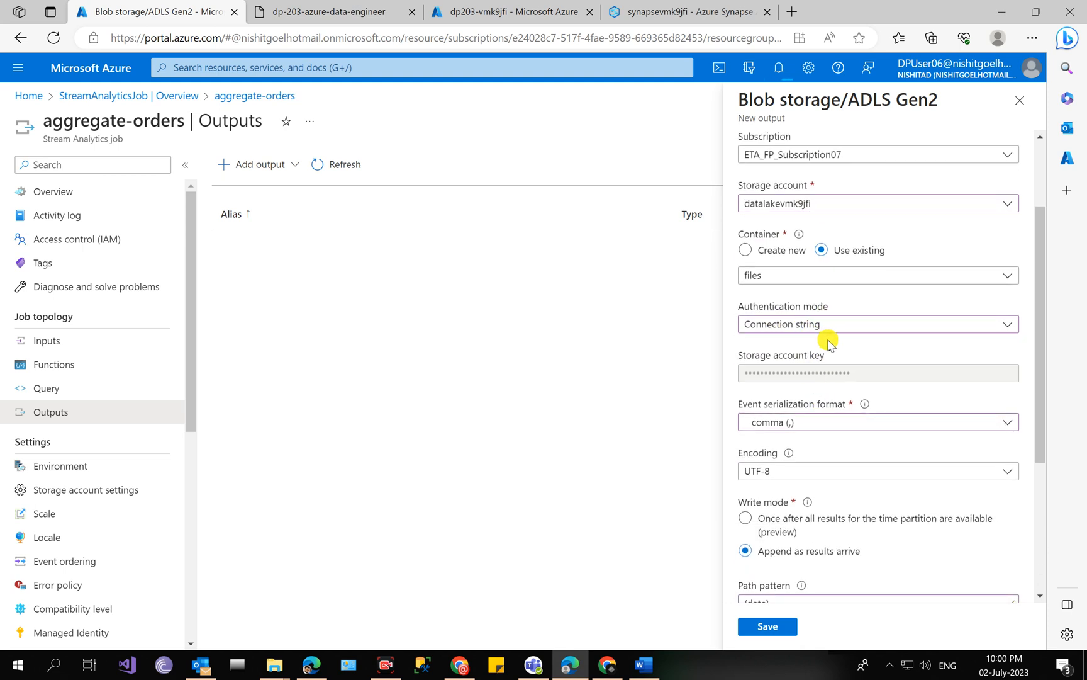
scroll(829, 343, "down", 2)
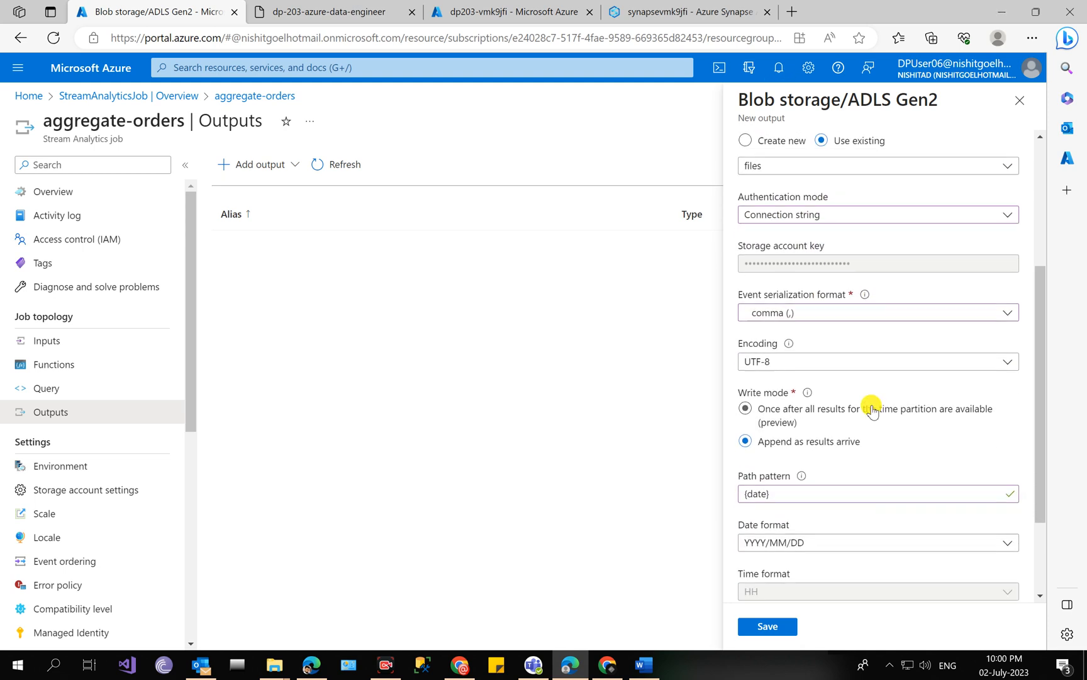
left_click(780, 306)
left_click(773, 380)
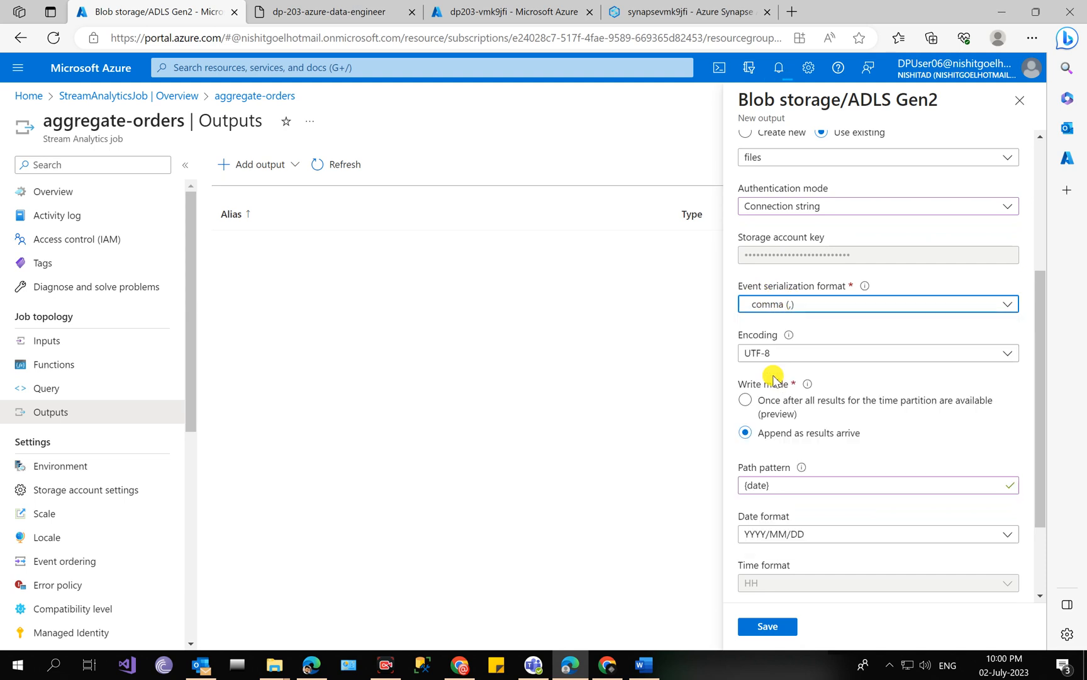
scroll(793, 387, "down", 3)
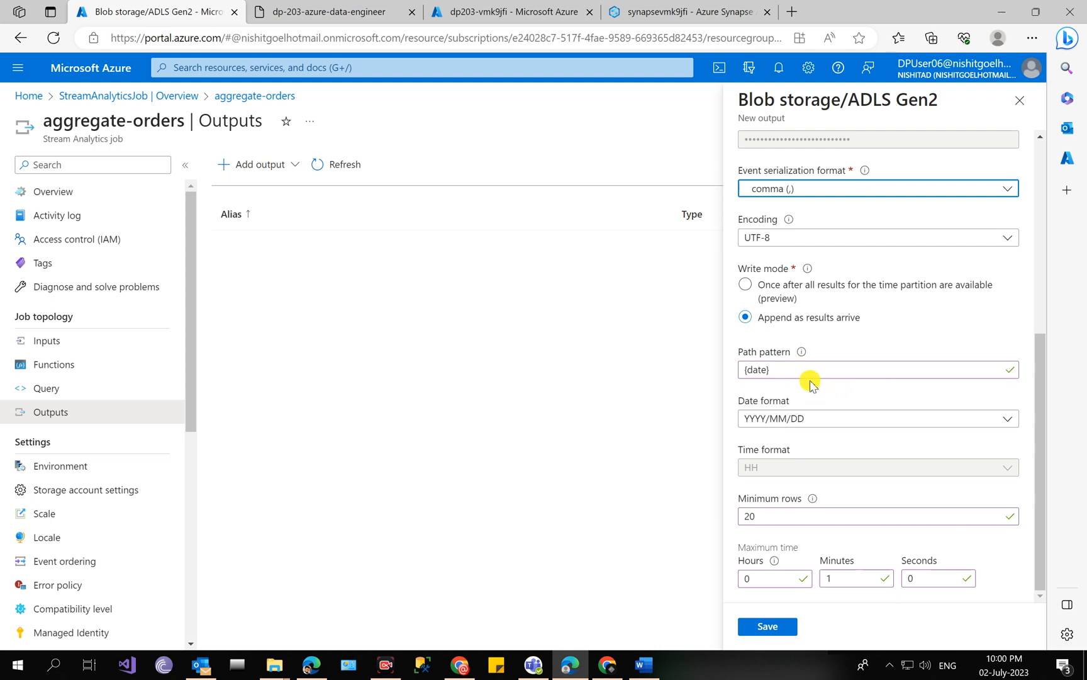
left_click(743, 370)
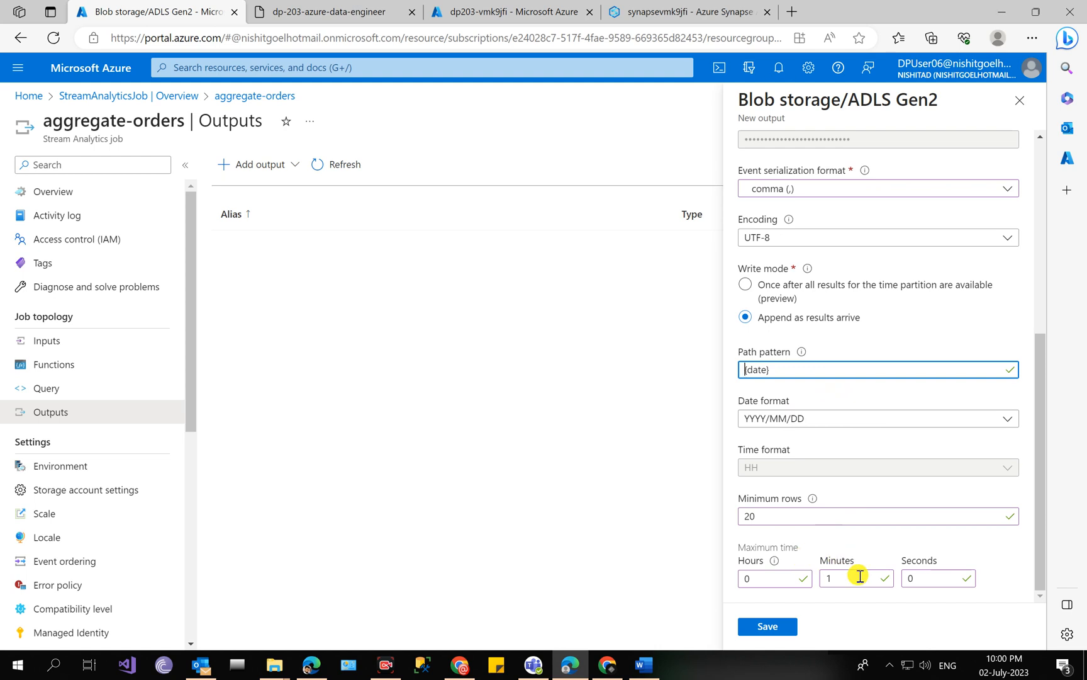
left_click(781, 627)
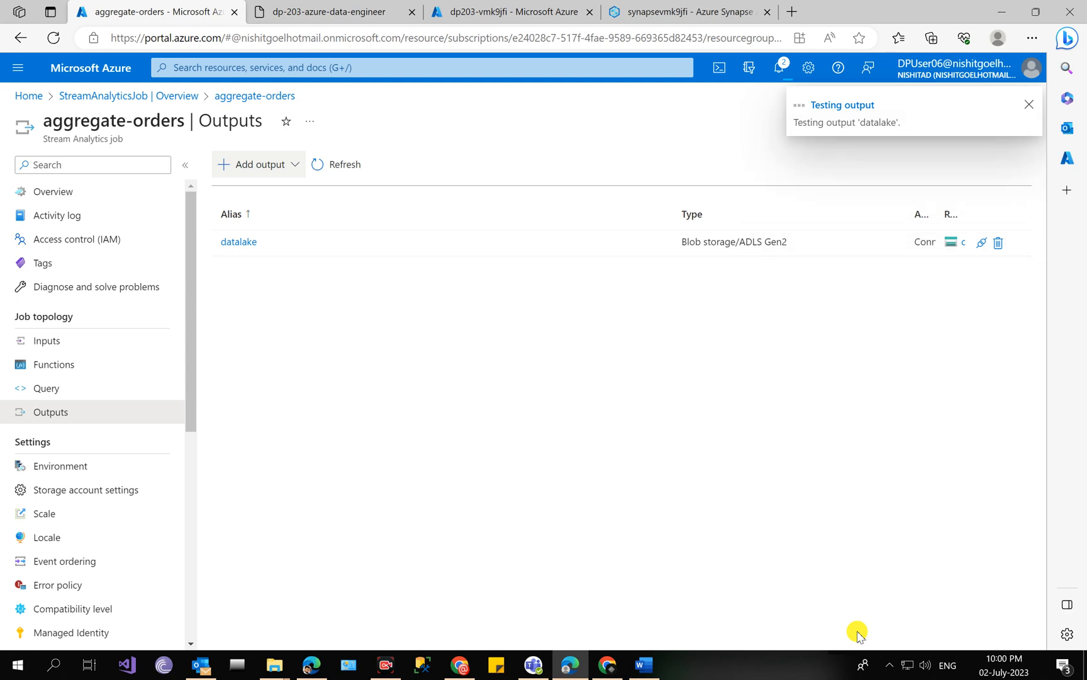
left_click(779, 68)
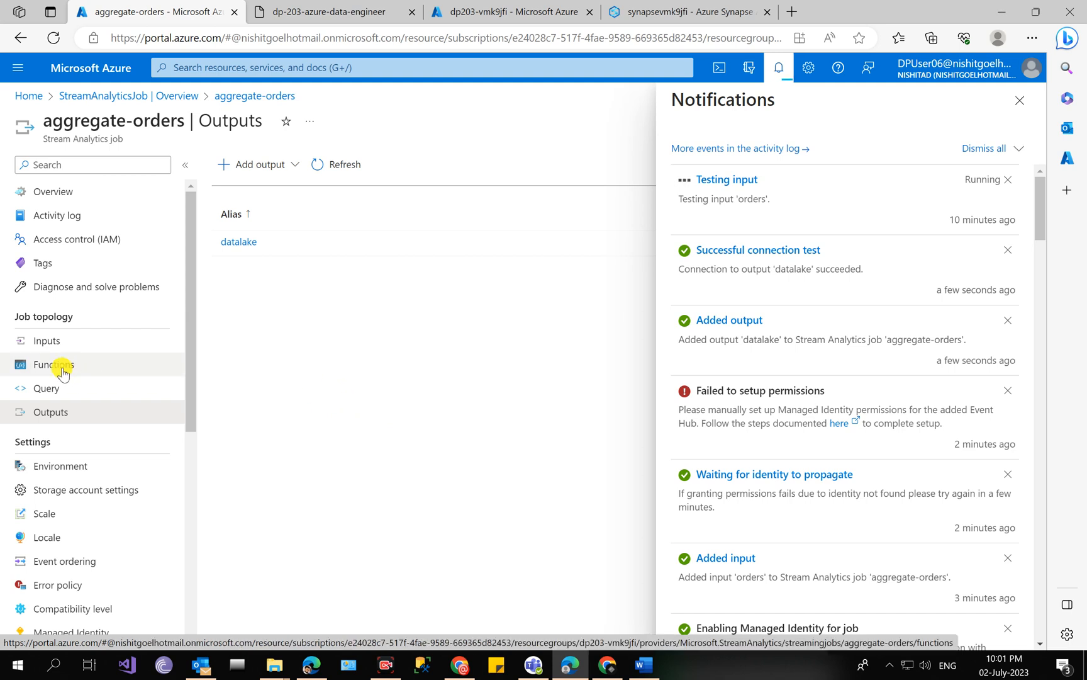
Step: Return to the aggregate-orders job's inputs and start adding an Event Hub stream input again
left_click(54, 345)
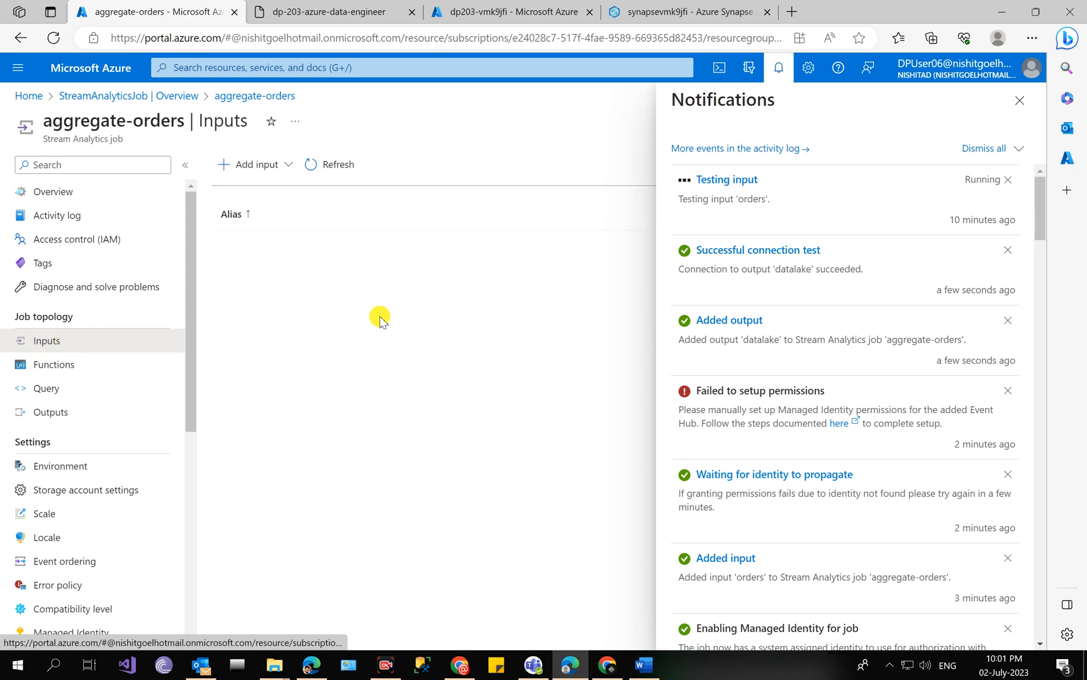
left_click(1019, 100)
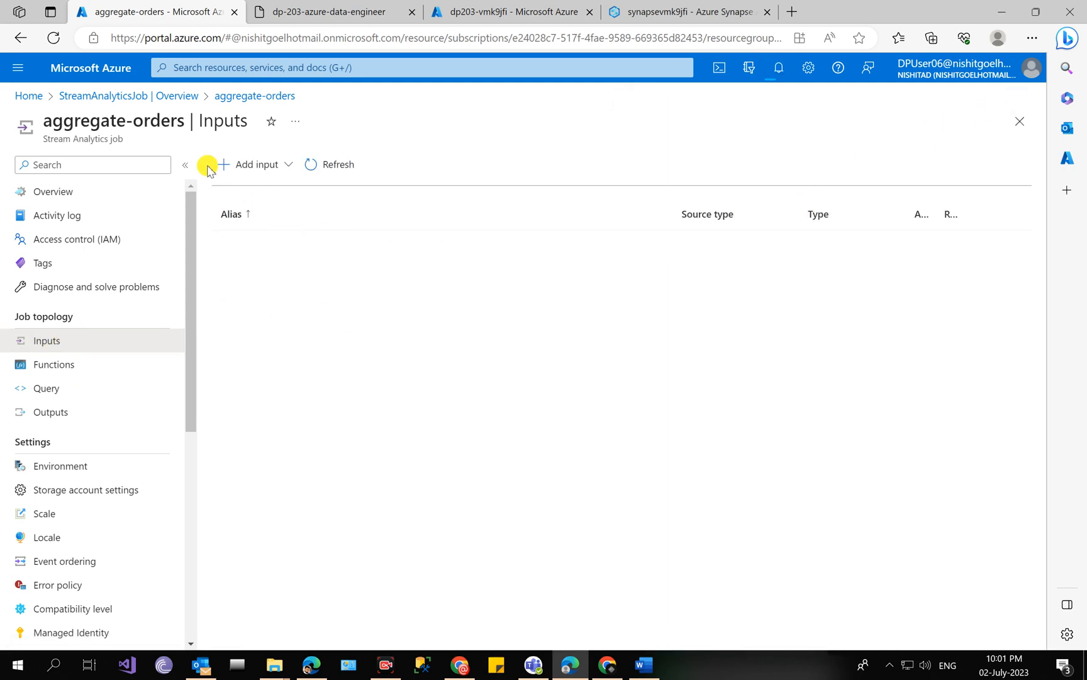
left_click(246, 164)
left_click(272, 260)
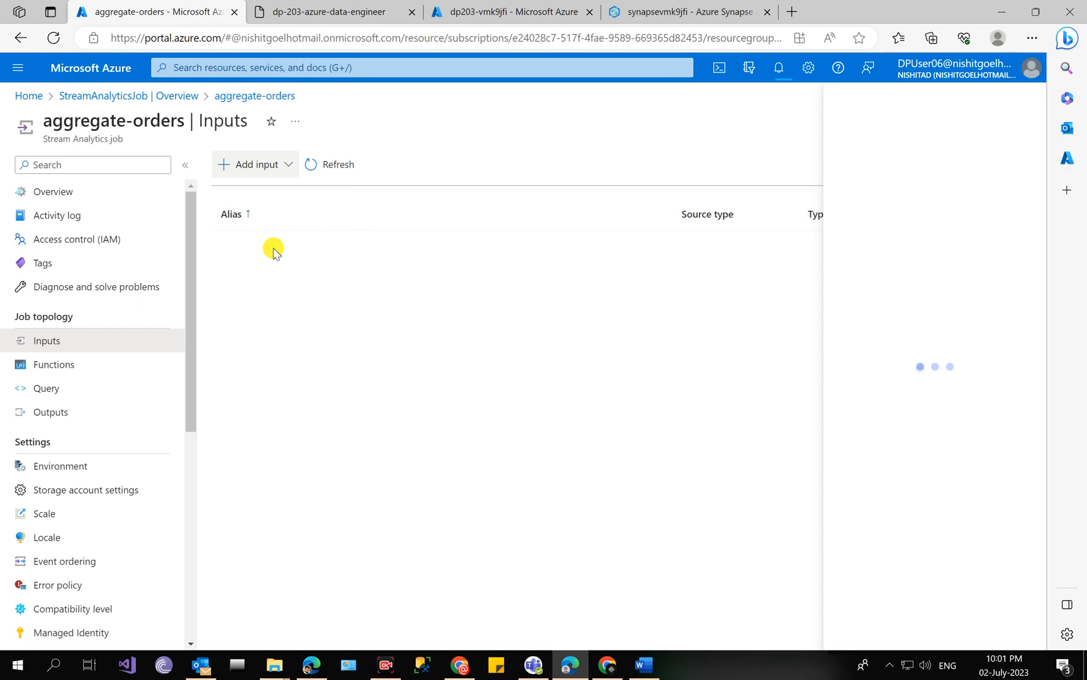
Step: Copy the alias orders from the lab's raw order data section and enter it as the new Event Hub input's alias
left_click(311, 8)
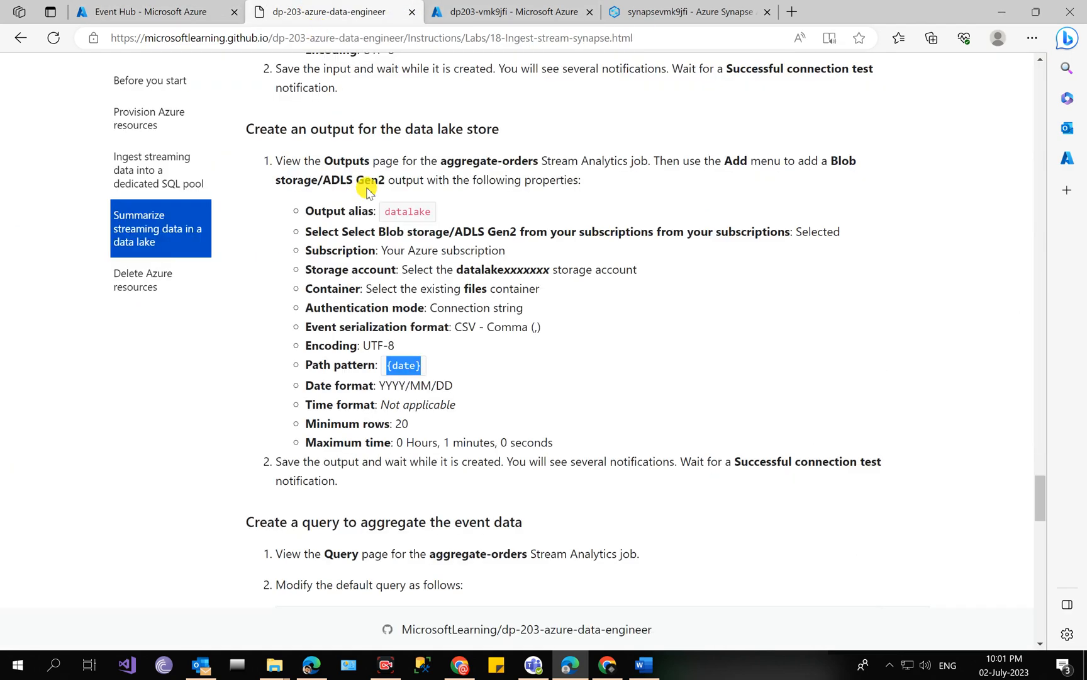
scroll(377, 189, "up", 5)
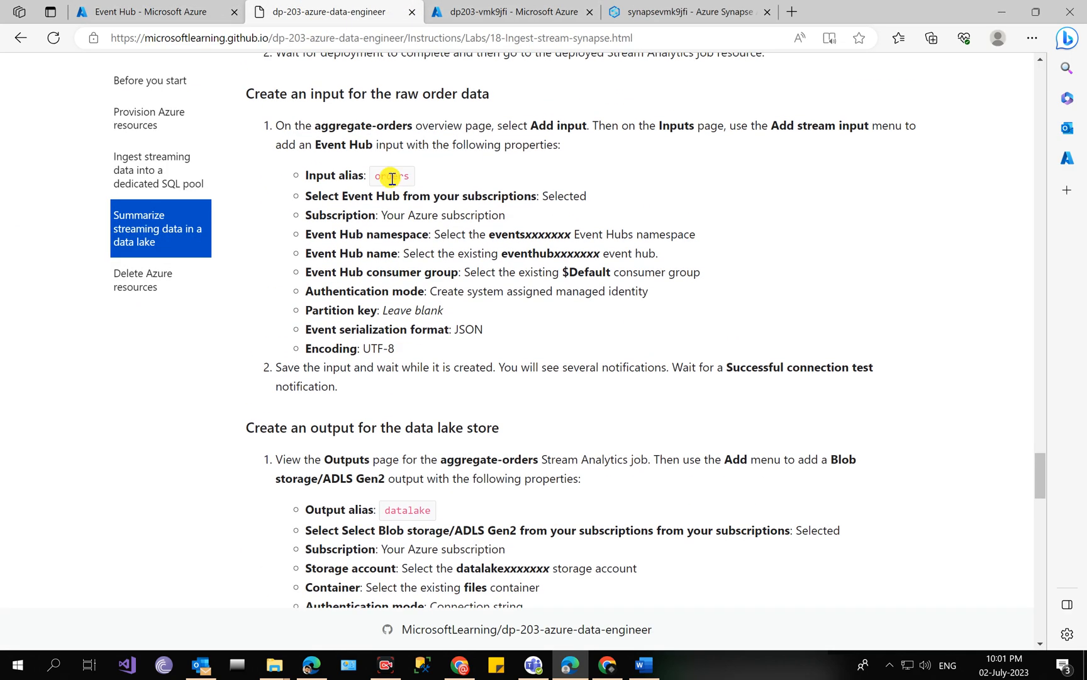
double_click(391, 177)
right_click(392, 177)
left_click(434, 189)
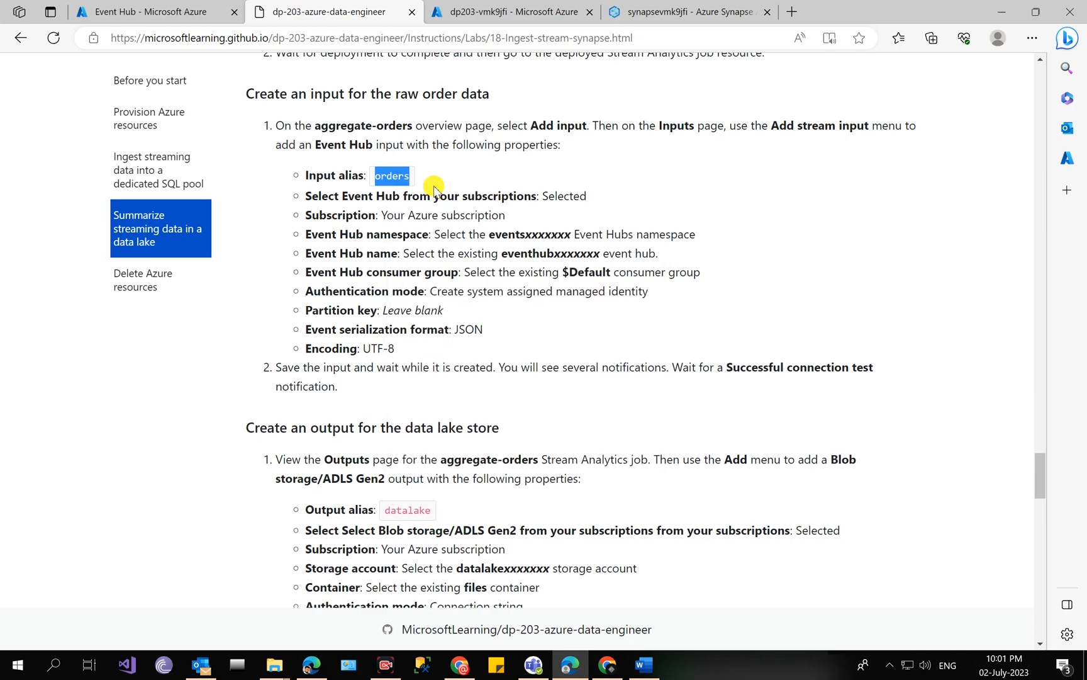
left_click(209, 6)
right_click(758, 168)
left_click(811, 280)
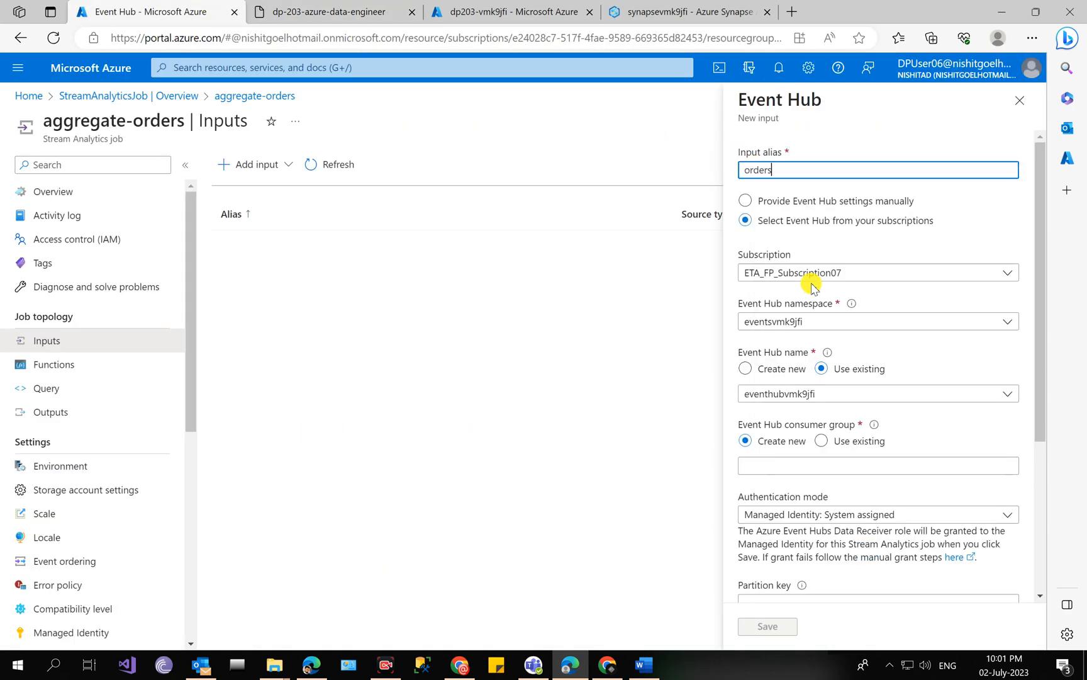
Step: Use the existing $Default consumer group for the orders input, review its remaining settings, and save it
scroll(875, 350, "down", 2)
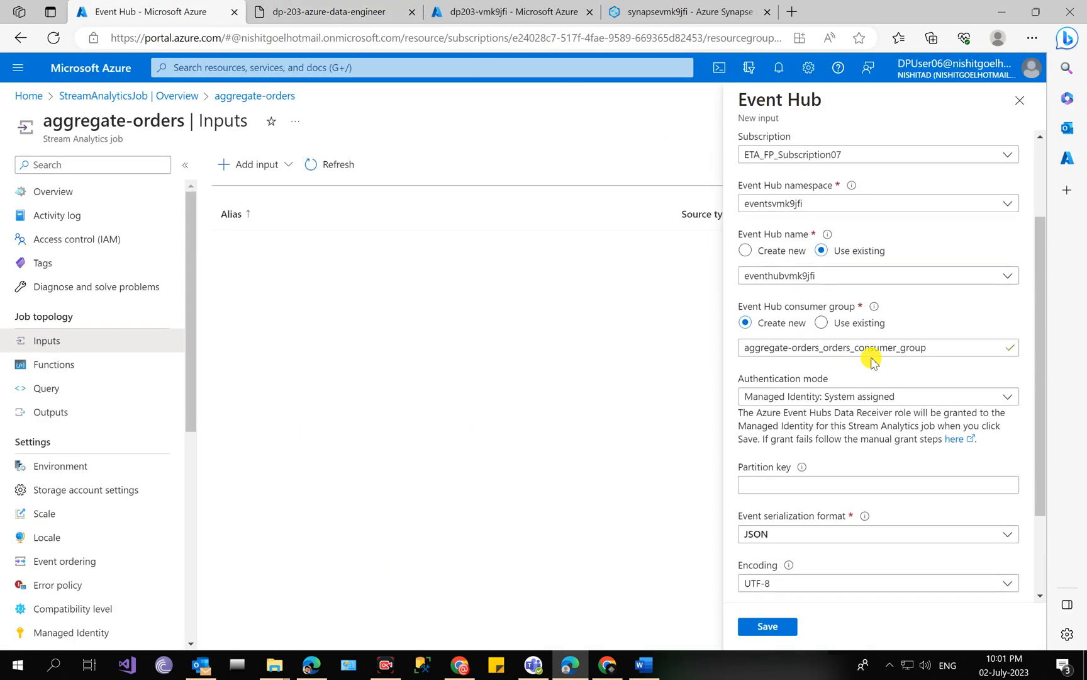
left_click(856, 322)
scroll(779, 422, "down", 2)
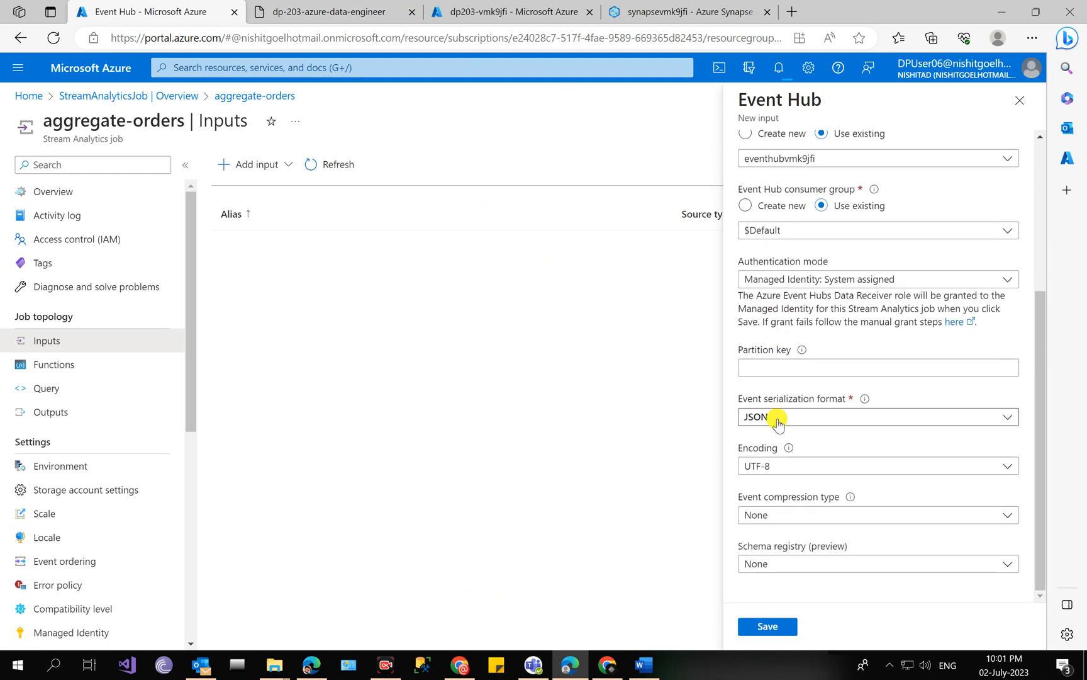
left_click(771, 627)
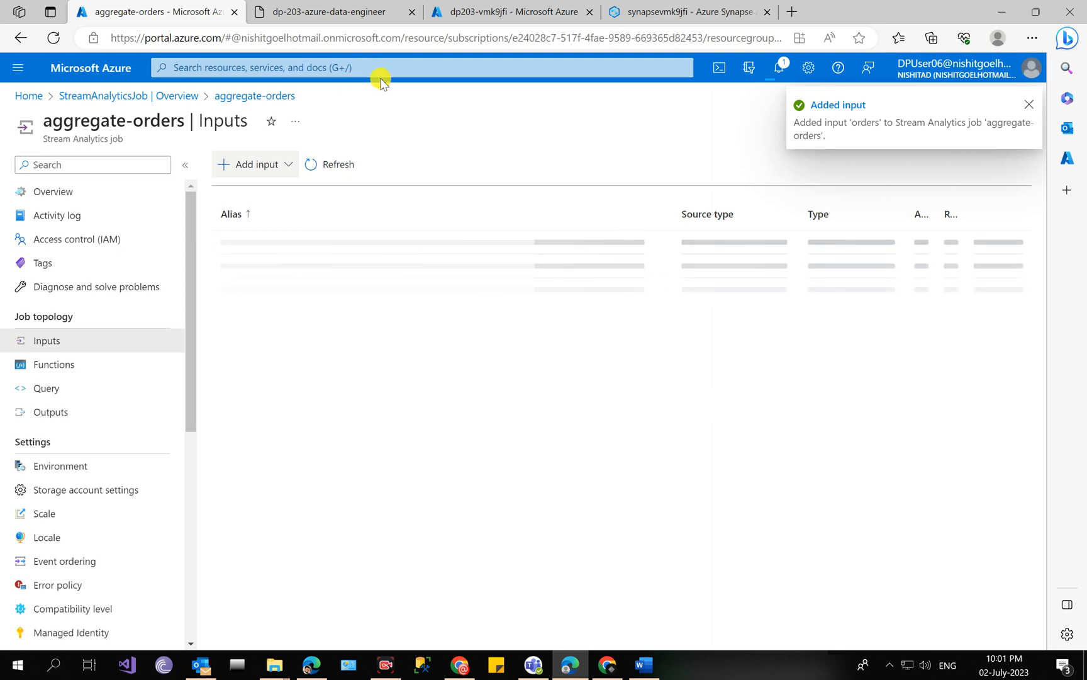
Step: Review the lab's aggregation query, open the aggregate-orders job's query page, and preview sample events from the orders input
left_click(334, 12)
scroll(356, 285, "down", 5)
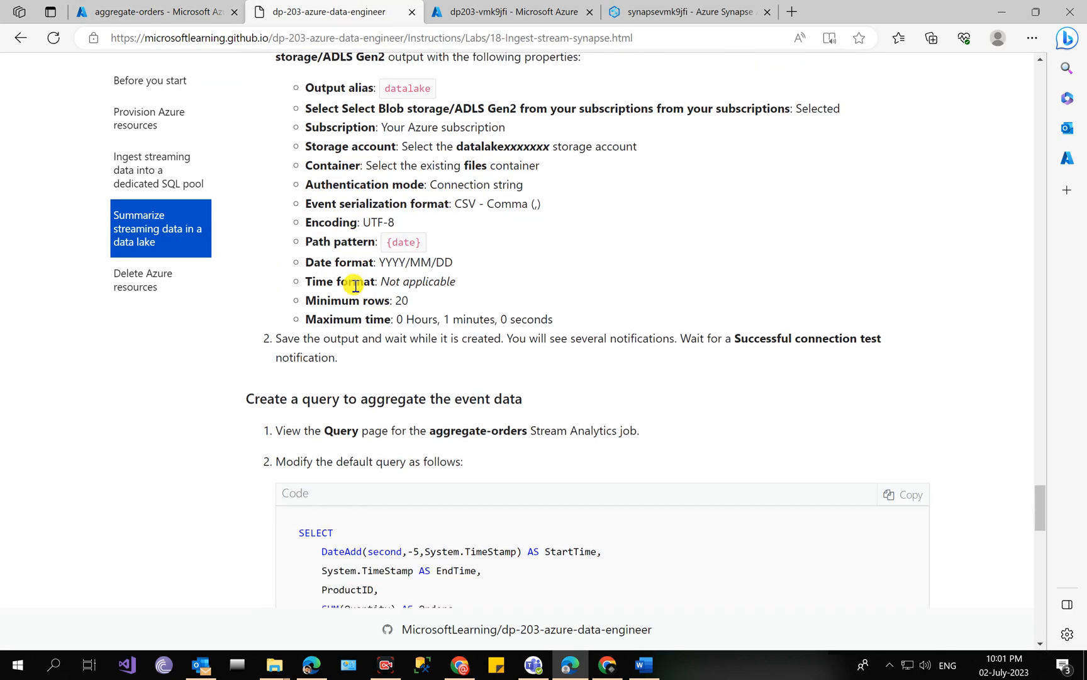
scroll(355, 285, "down", 3)
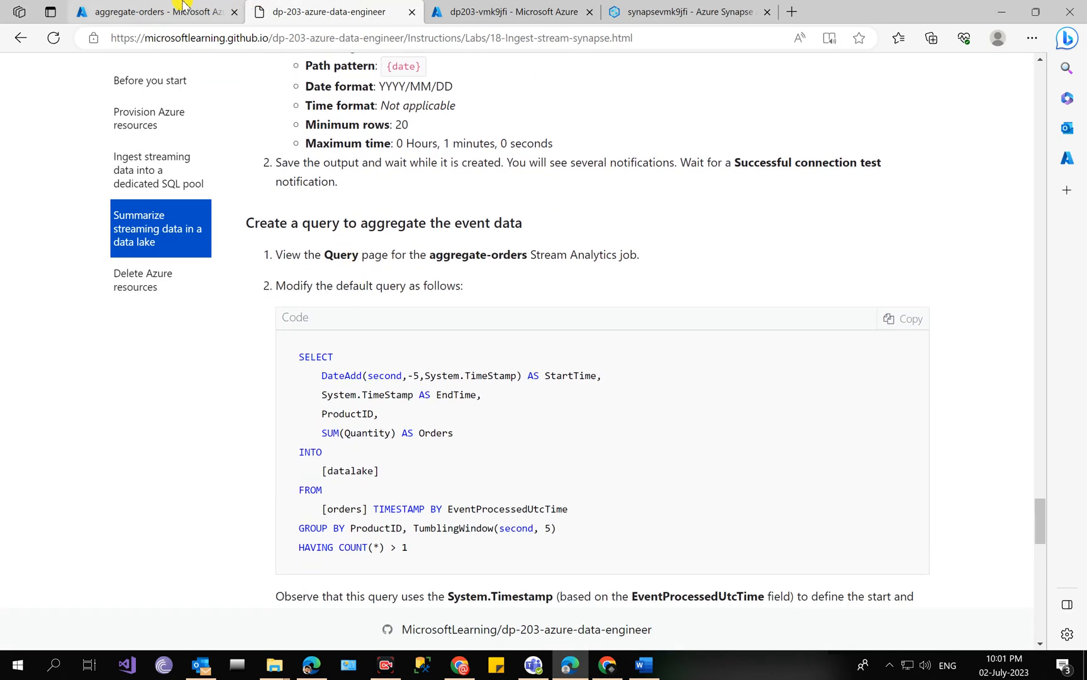
left_click(184, 6)
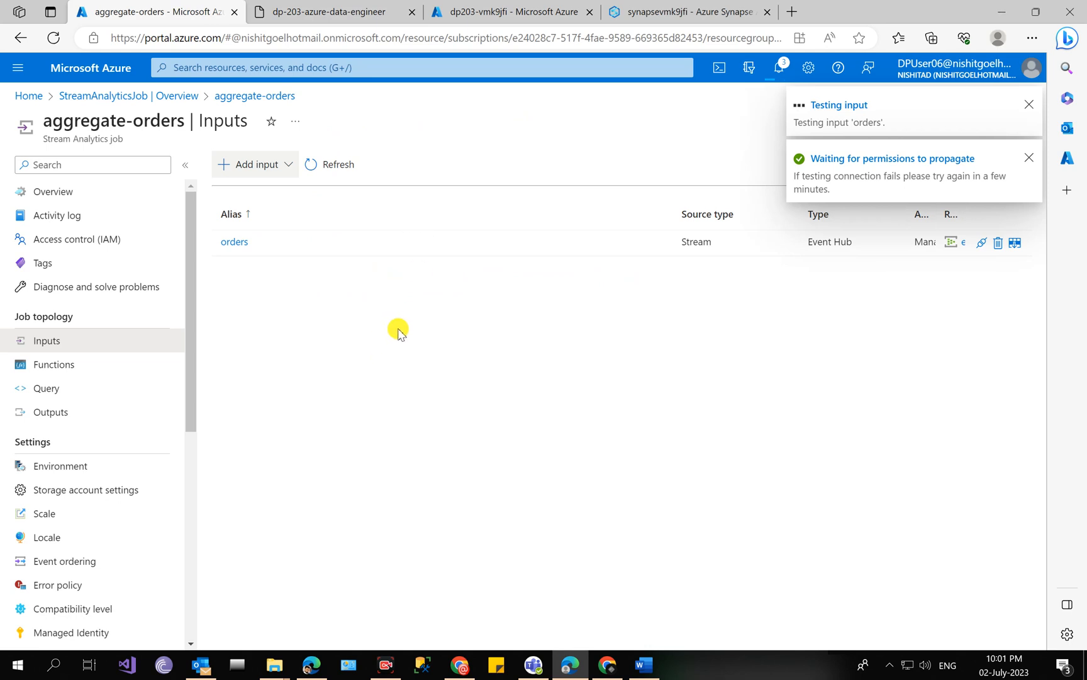
left_click(61, 395)
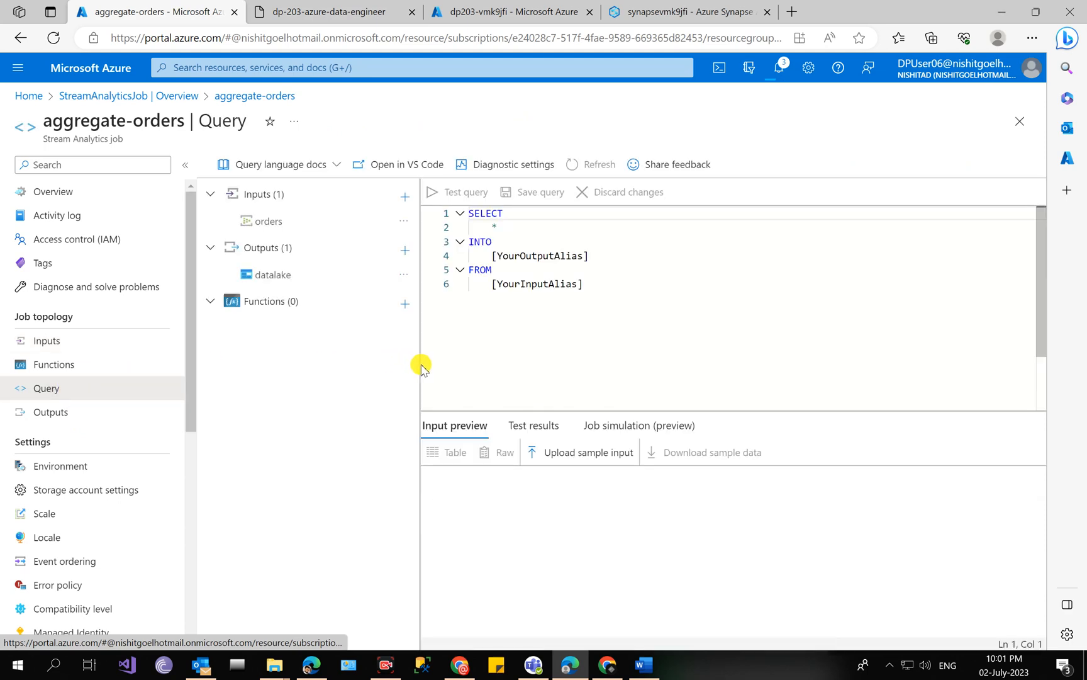
left_click(265, 220)
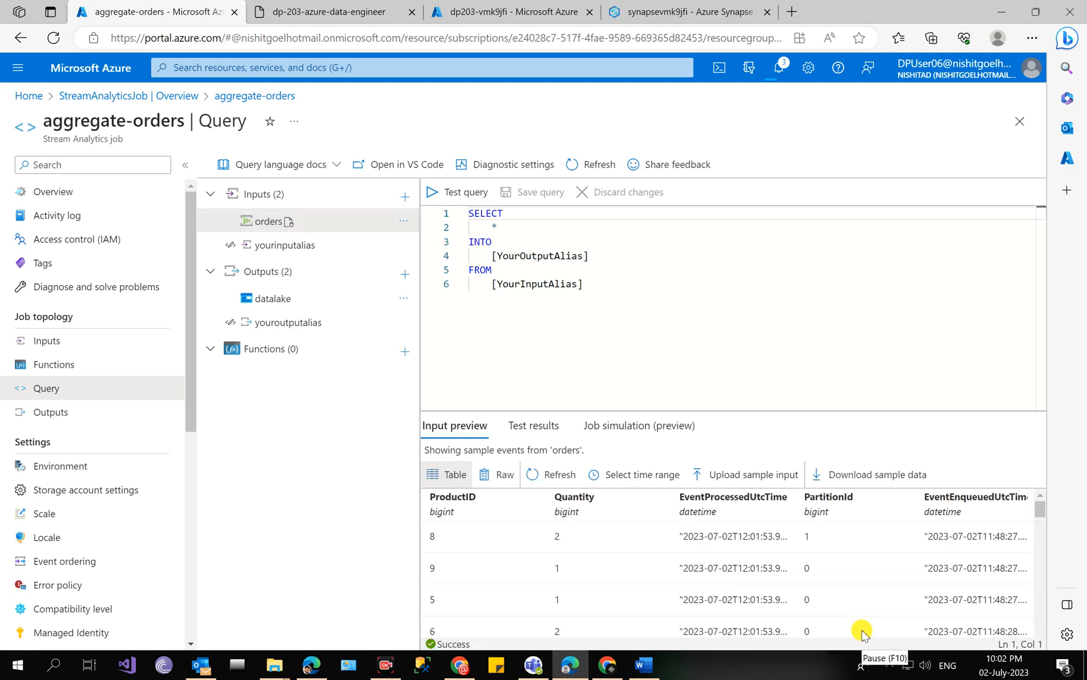
Step: Check the aggregate-orders job's overview against the lab and reopen its query for editing
left_click(53, 192)
left_click(261, 12)
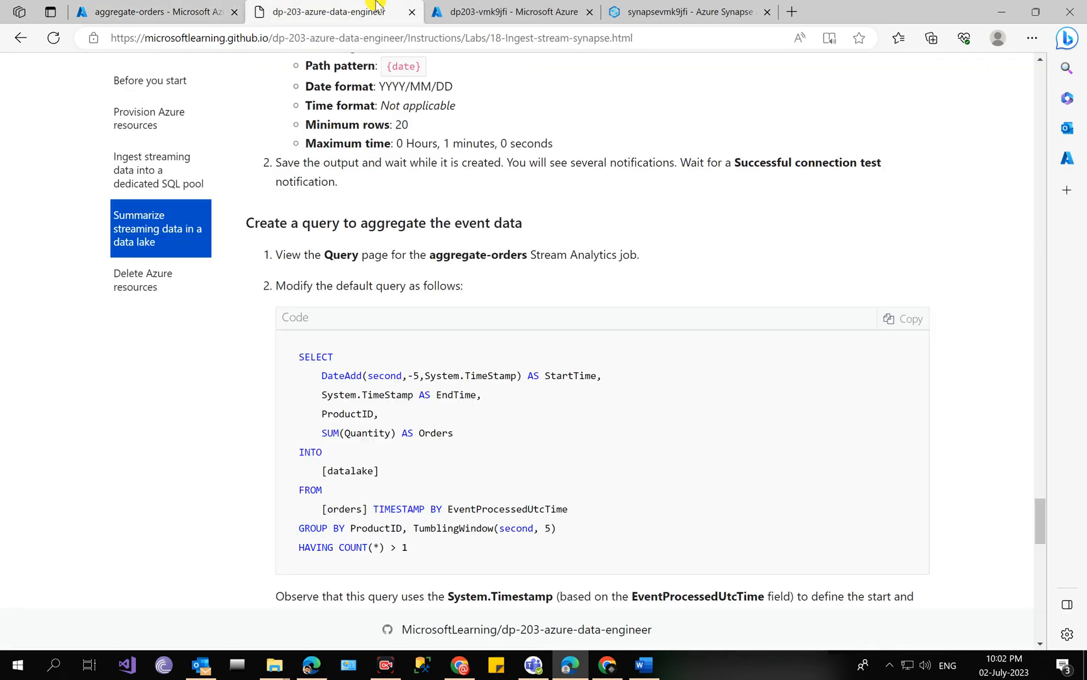
left_click(188, 5)
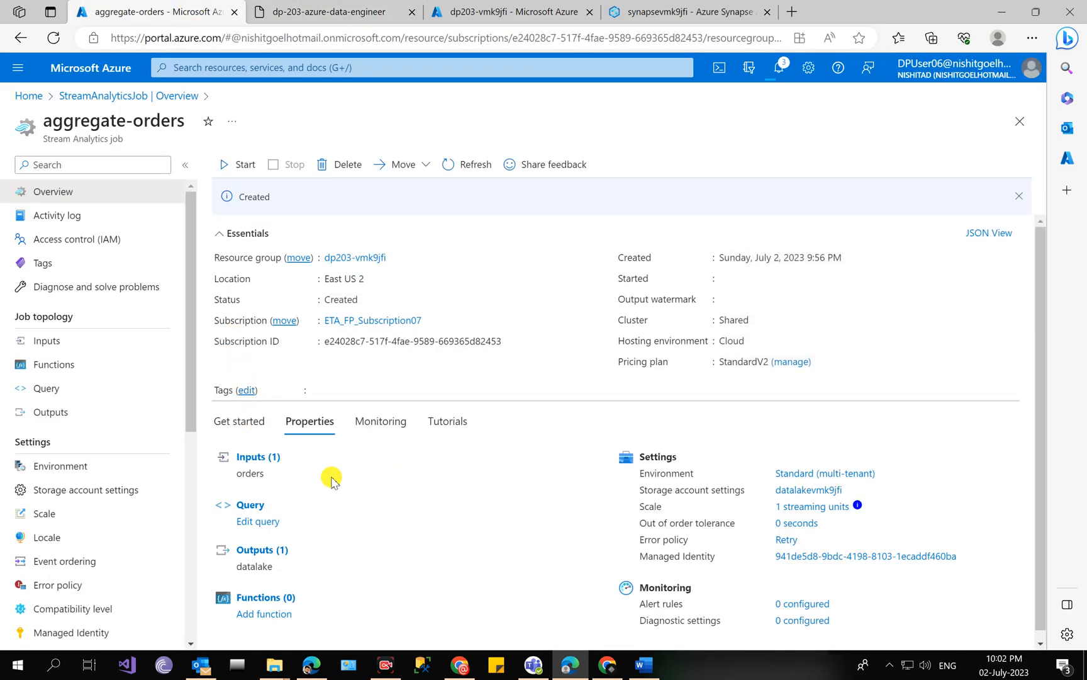
left_click(257, 523)
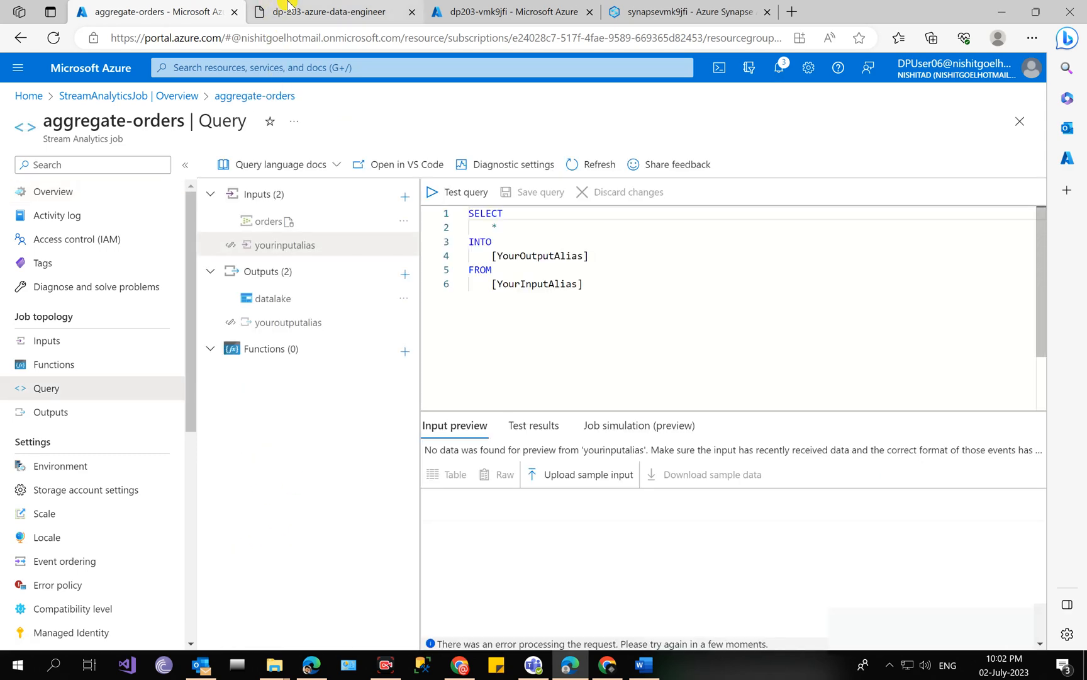
Step: Replace the aggregate-orders job's default query with the lab's aggregation query copied from its instructions, and save the query
left_click(301, 17)
left_click(901, 319)
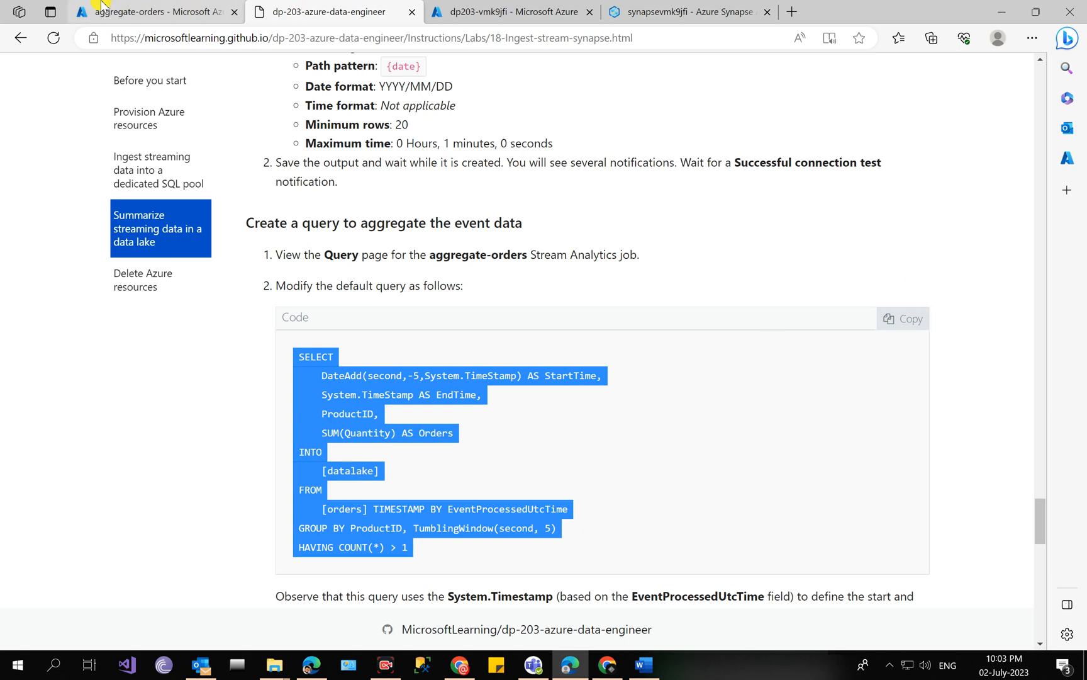
left_click(120, 11)
left_click(576, 265)
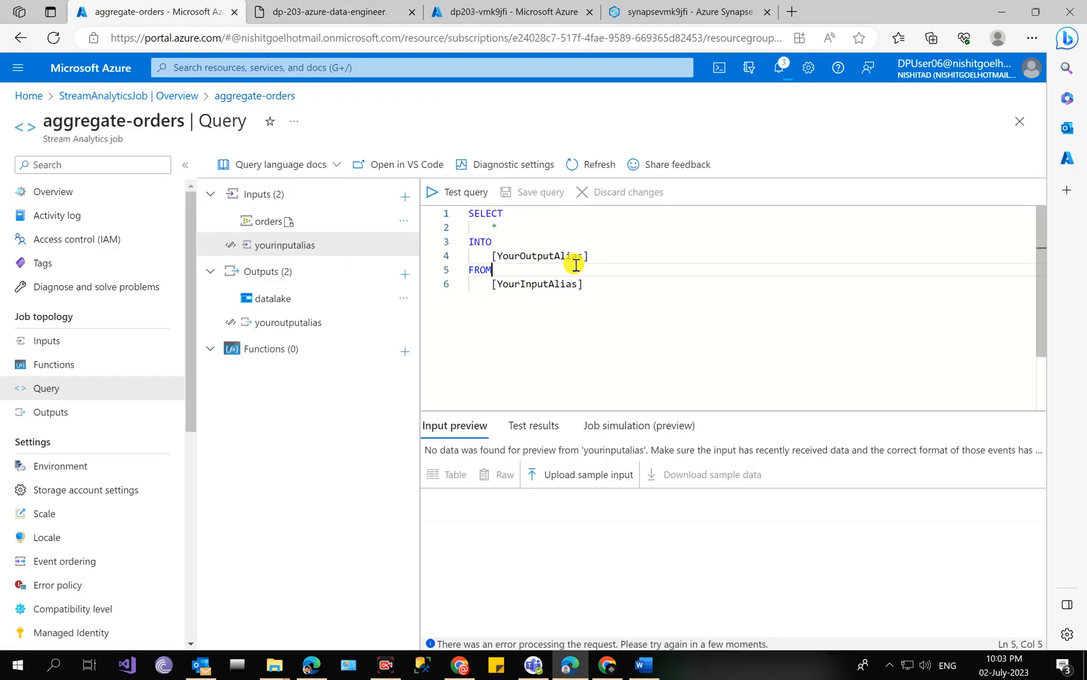
key("ctrl+a")
key("ctrl+v")
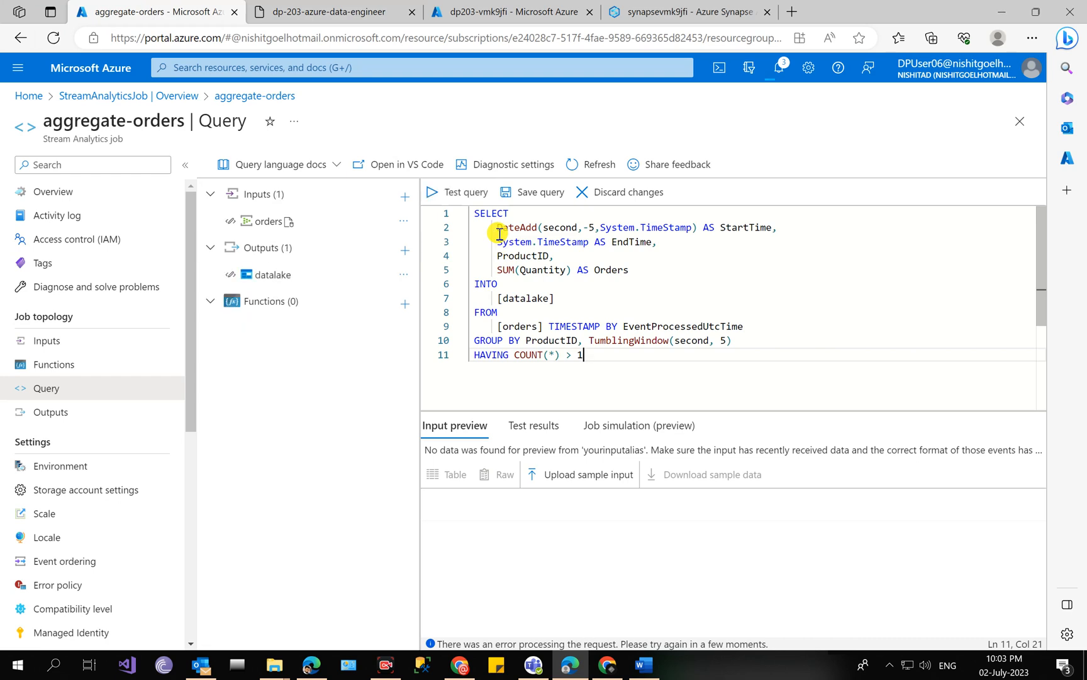
left_click(543, 192)
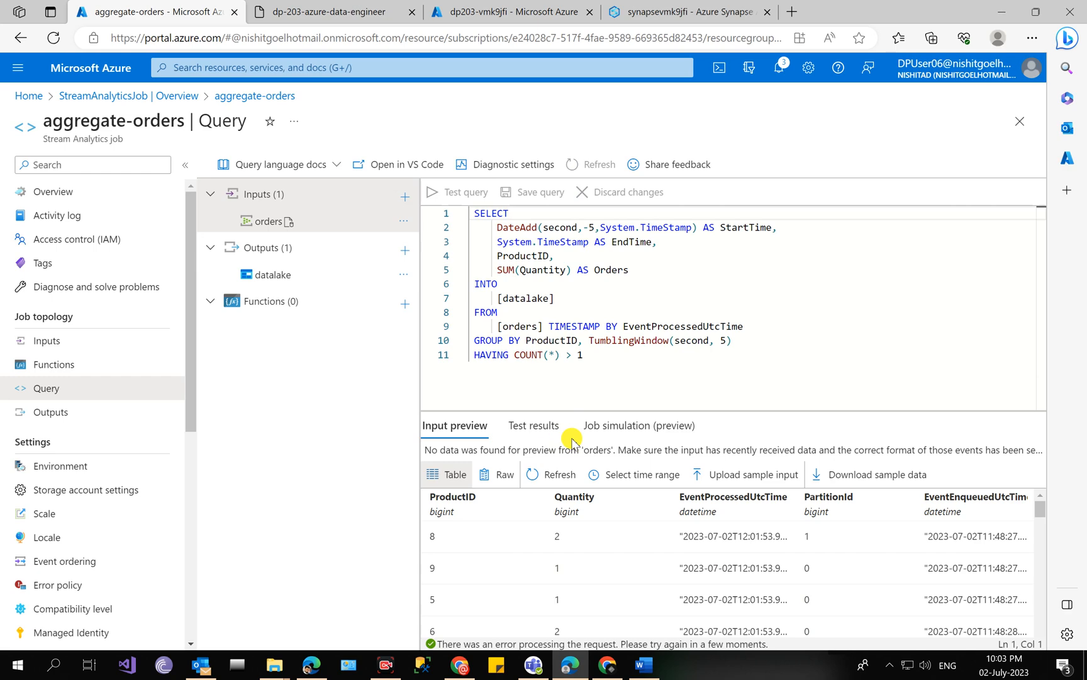
Step: Read the lab's instructions for running the streaming job and check the inputs, query, outputs and functions in the aggregate-orders overview properties
left_click(365, 9)
scroll(398, 398, "down", 7)
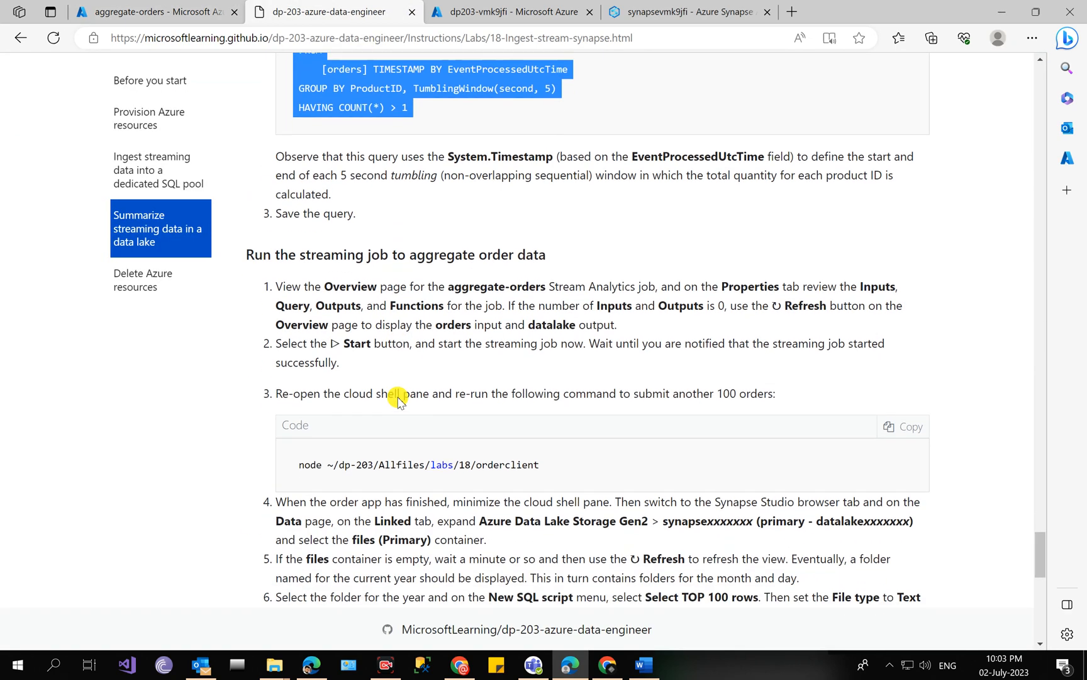
scroll(398, 397, "down", 1)
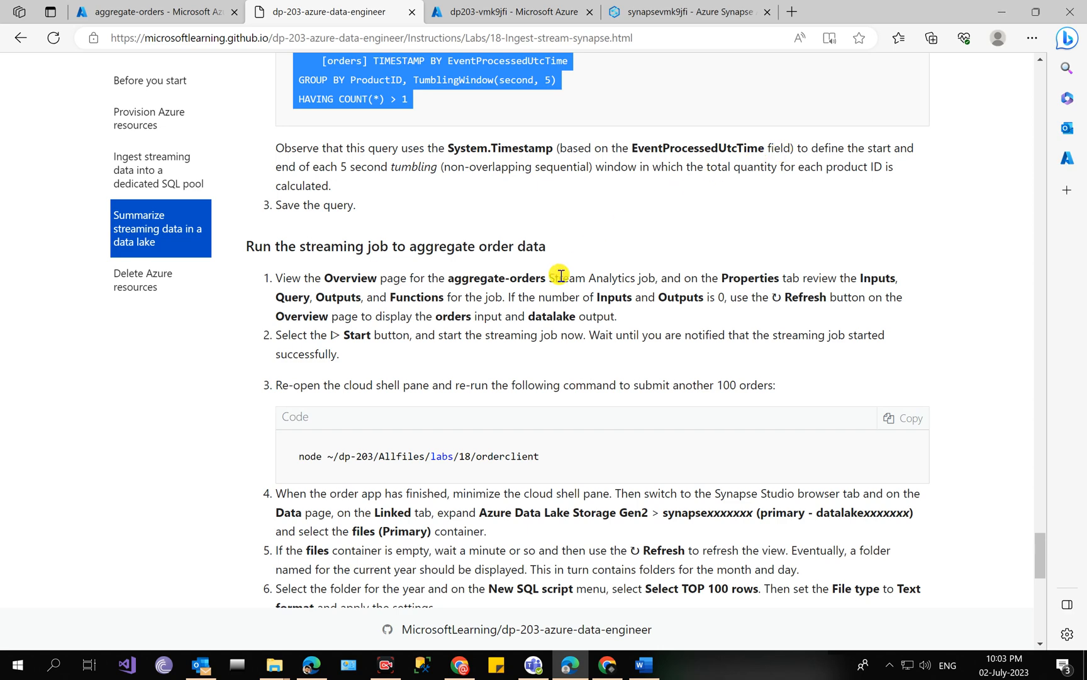
scroll(515, 295, "down", 2)
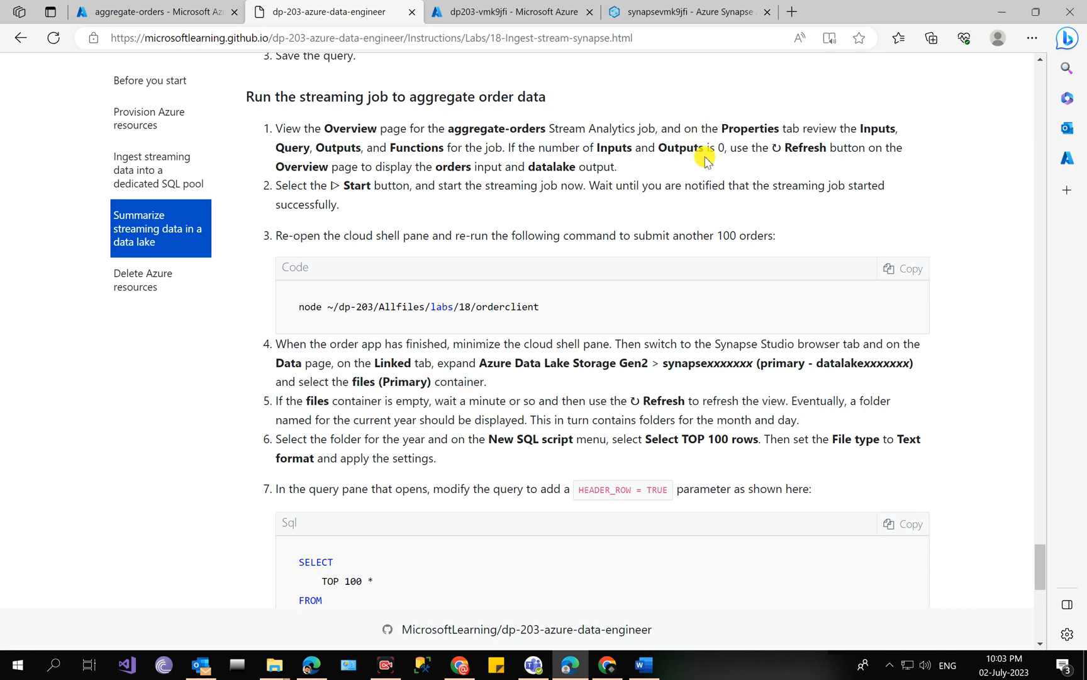
left_click(195, 5)
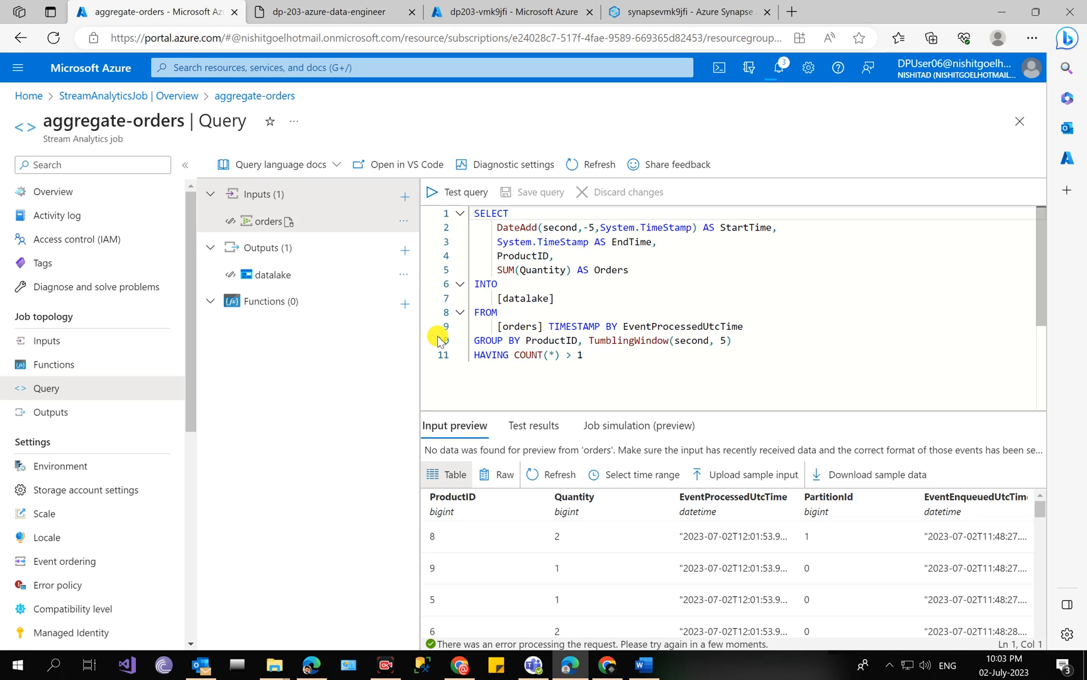
left_click(93, 192)
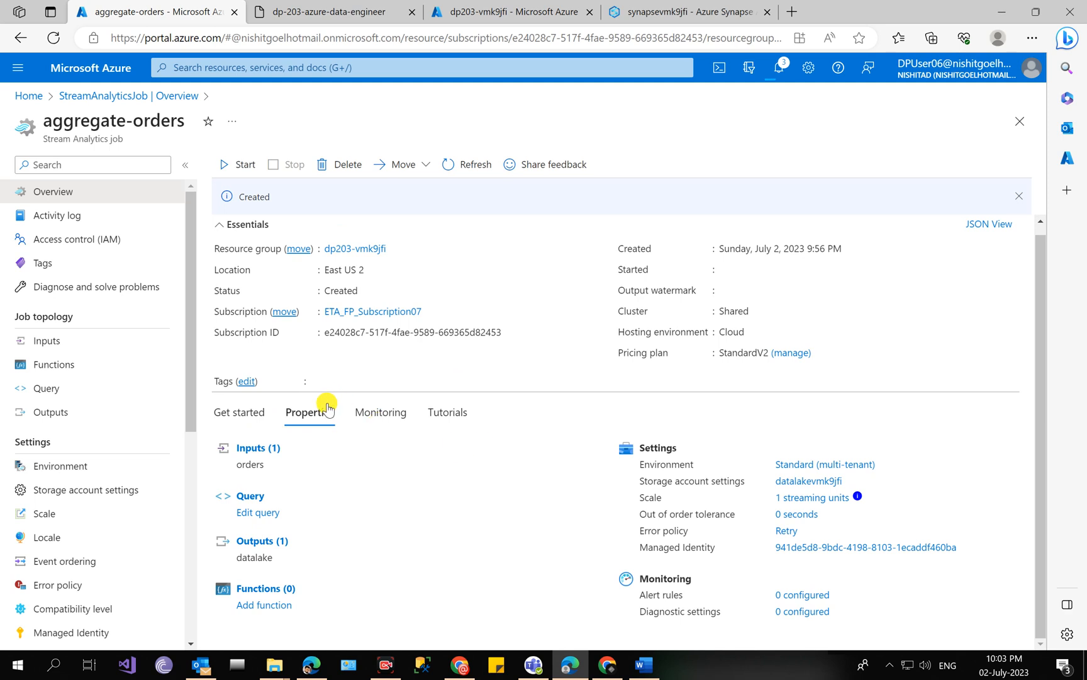
left_click(314, 12)
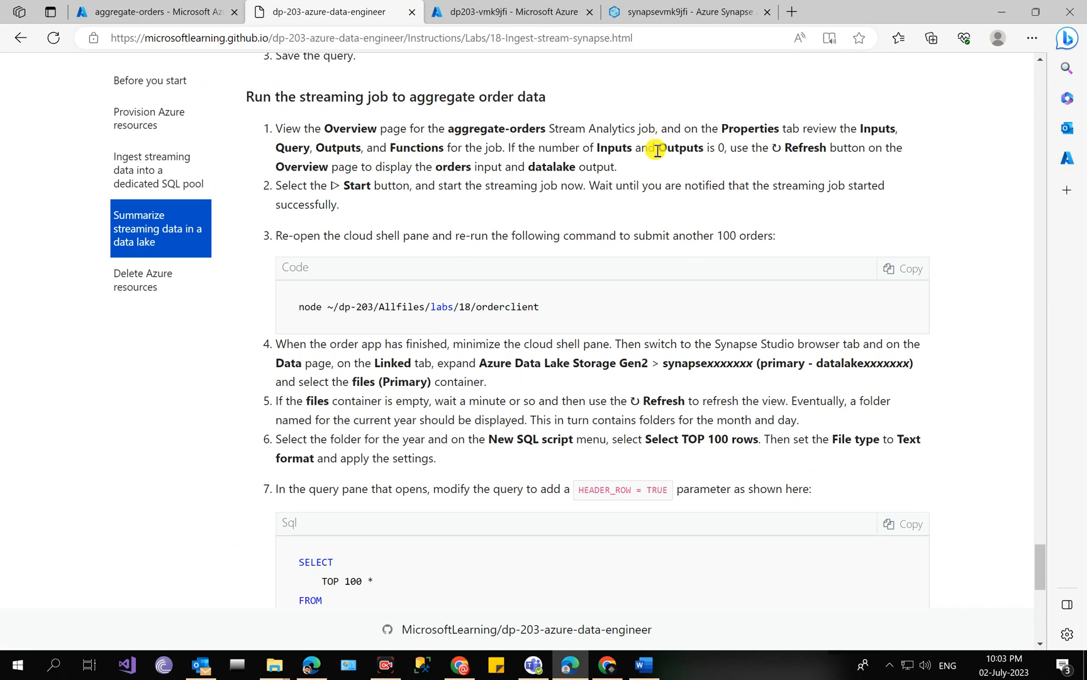
left_click_drag(586, 148, 730, 148)
left_click(232, 7)
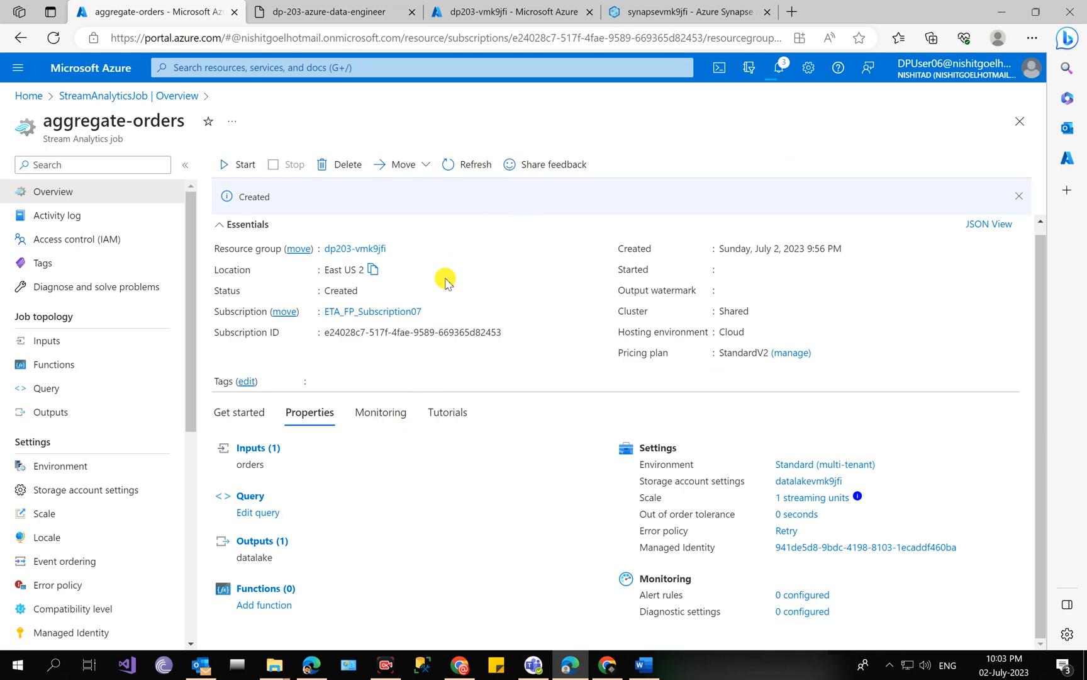
left_click(368, 11)
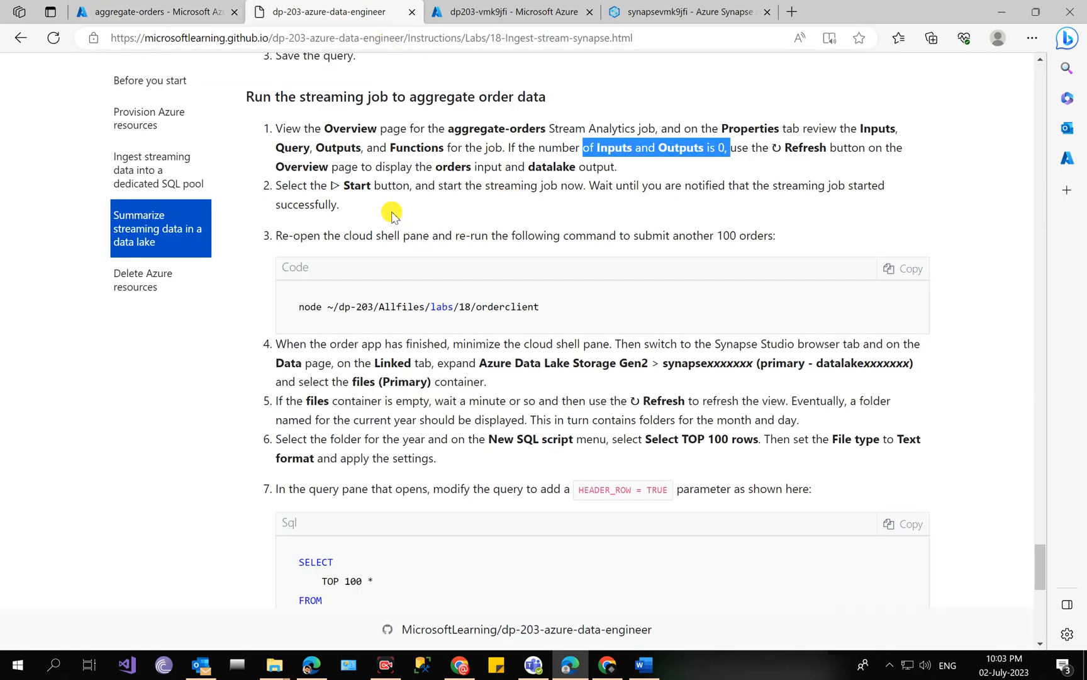
Step: Start the aggregate-orders Stream Analytics job from its overview page
left_click(182, 8)
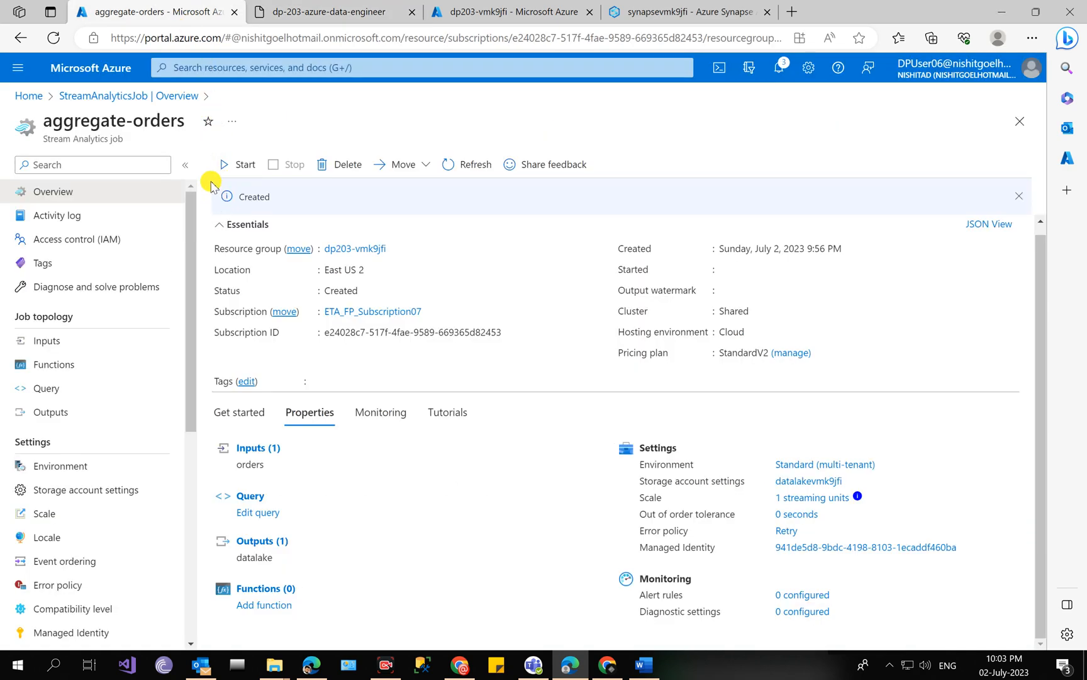
left_click(235, 167)
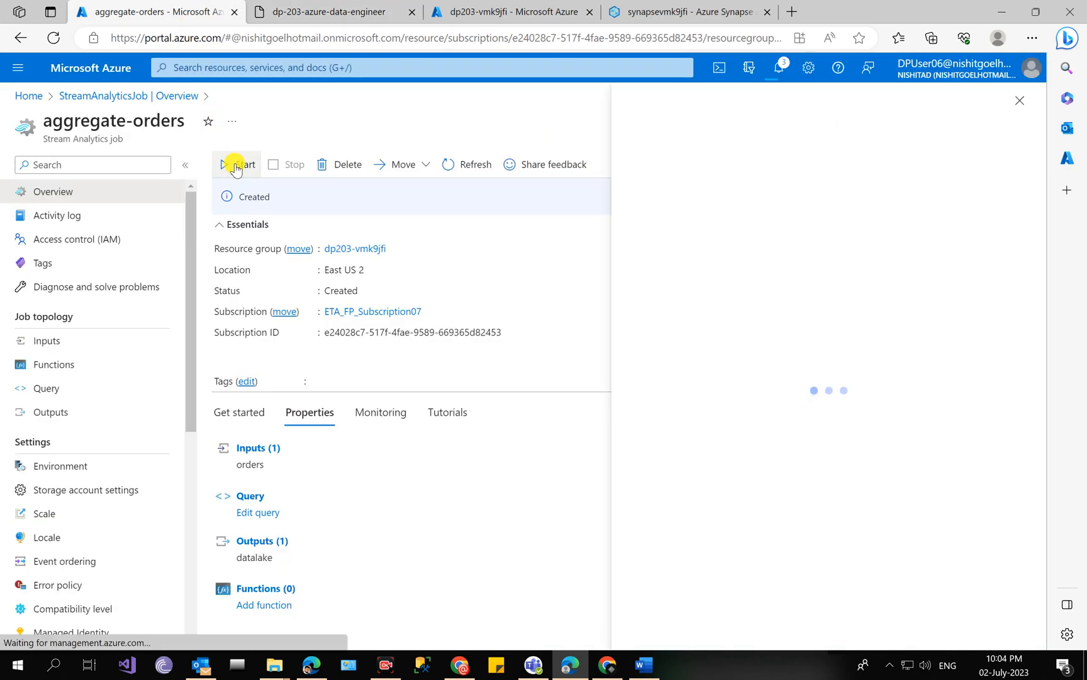
left_click(656, 627)
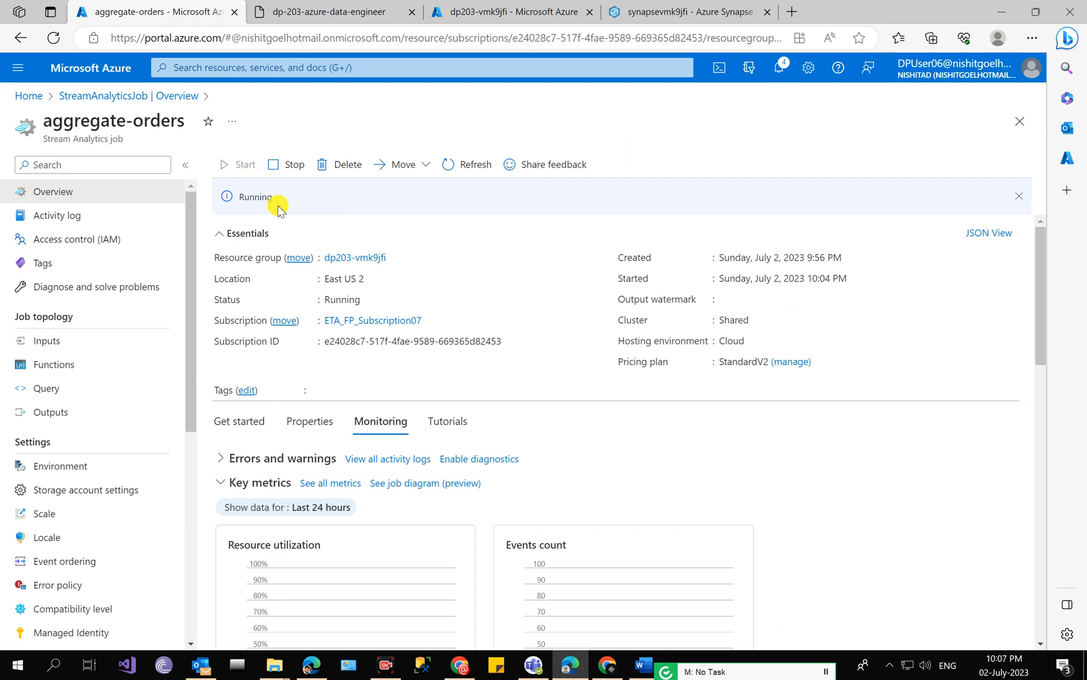
Step: Copy the lab's order client command and run node ~/dp-203/Allfiles/labs/18/orderclient in the Azure Cloud Shell
left_click(377, 11)
scroll(371, 278, "down", 2)
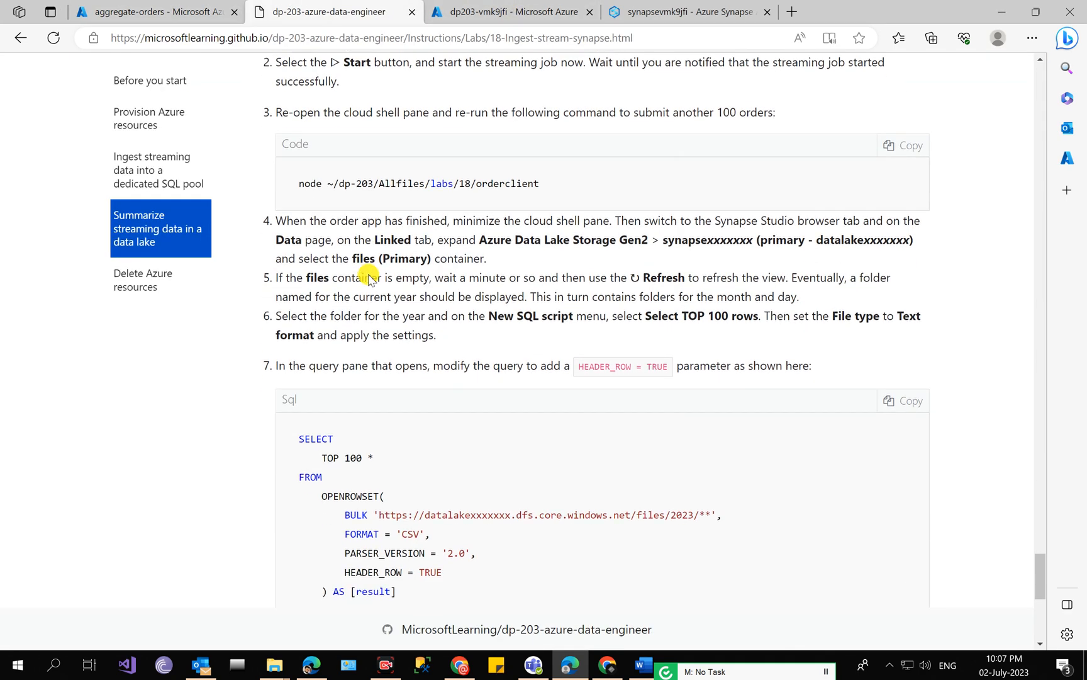
scroll(370, 277, "up", 2)
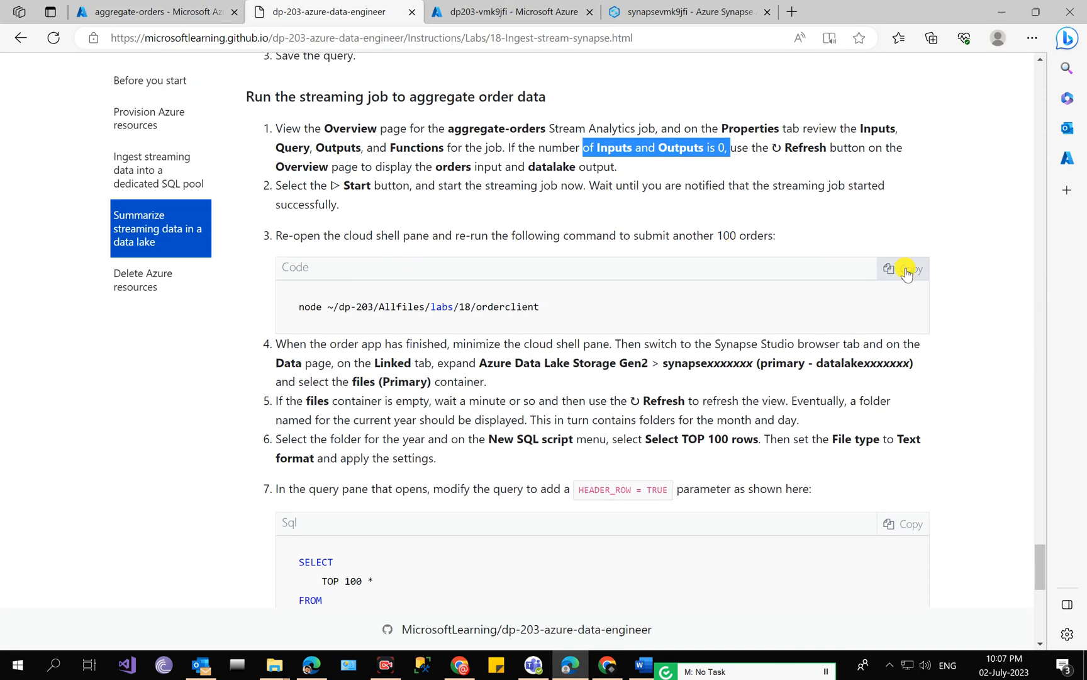
left_click(906, 271)
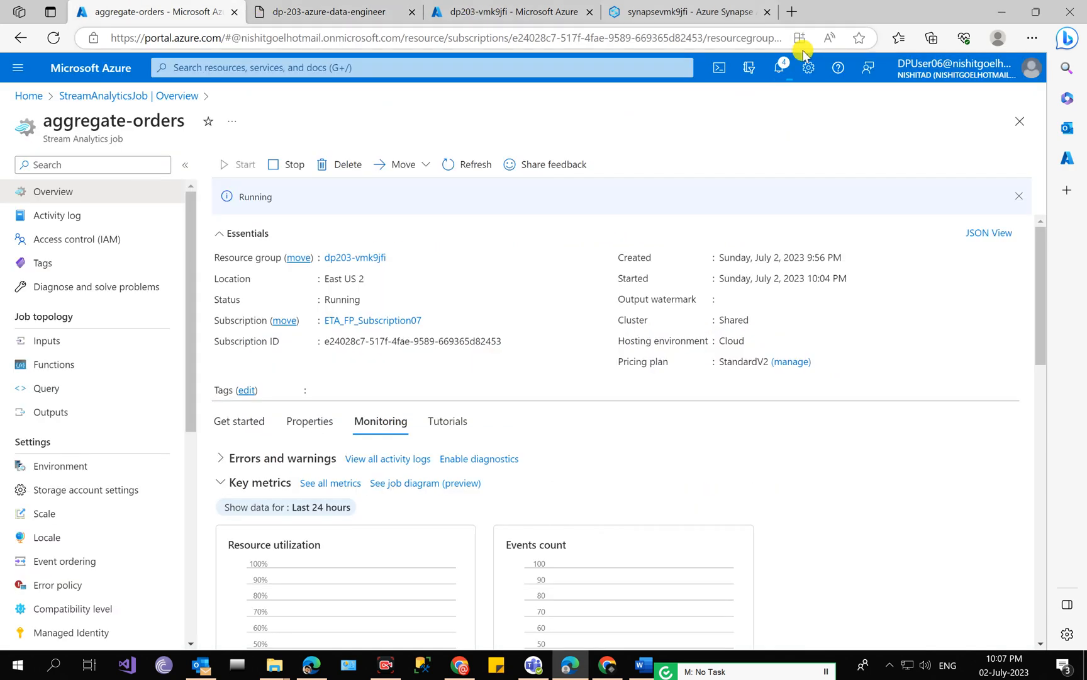
left_click(720, 68)
right_click(289, 636)
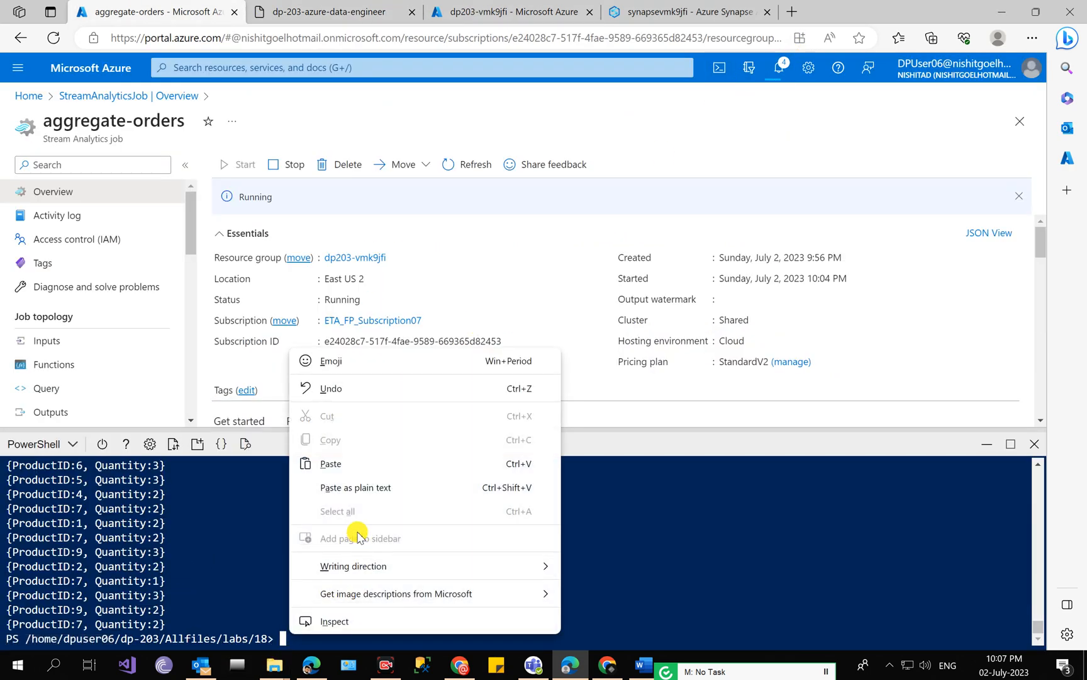
left_click(364, 482)
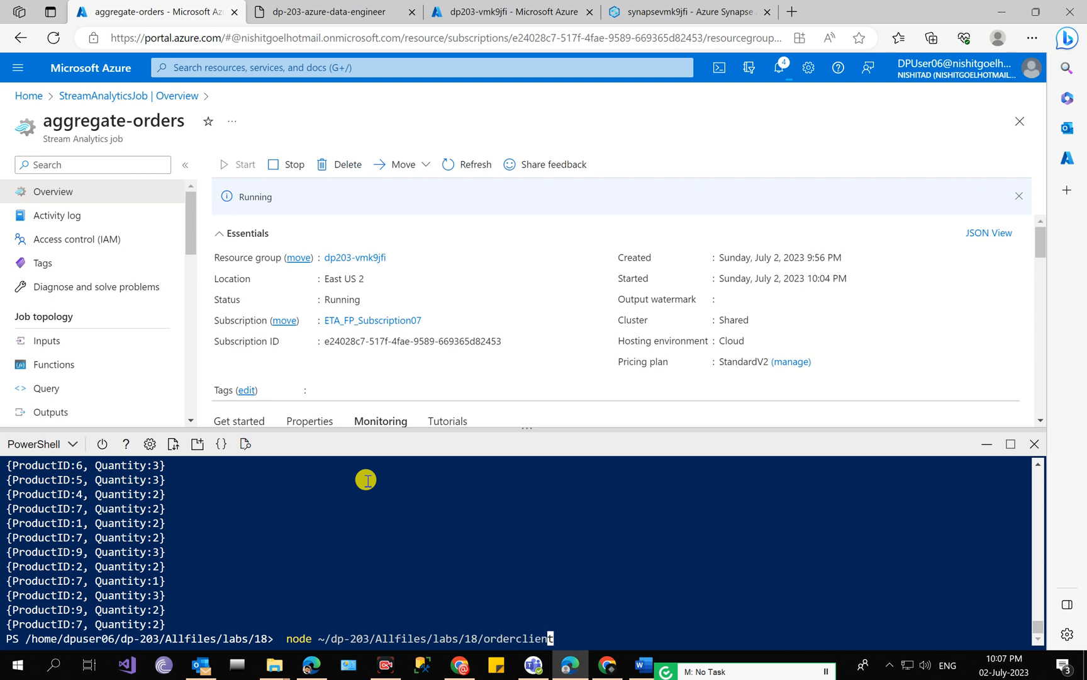
key("Return")
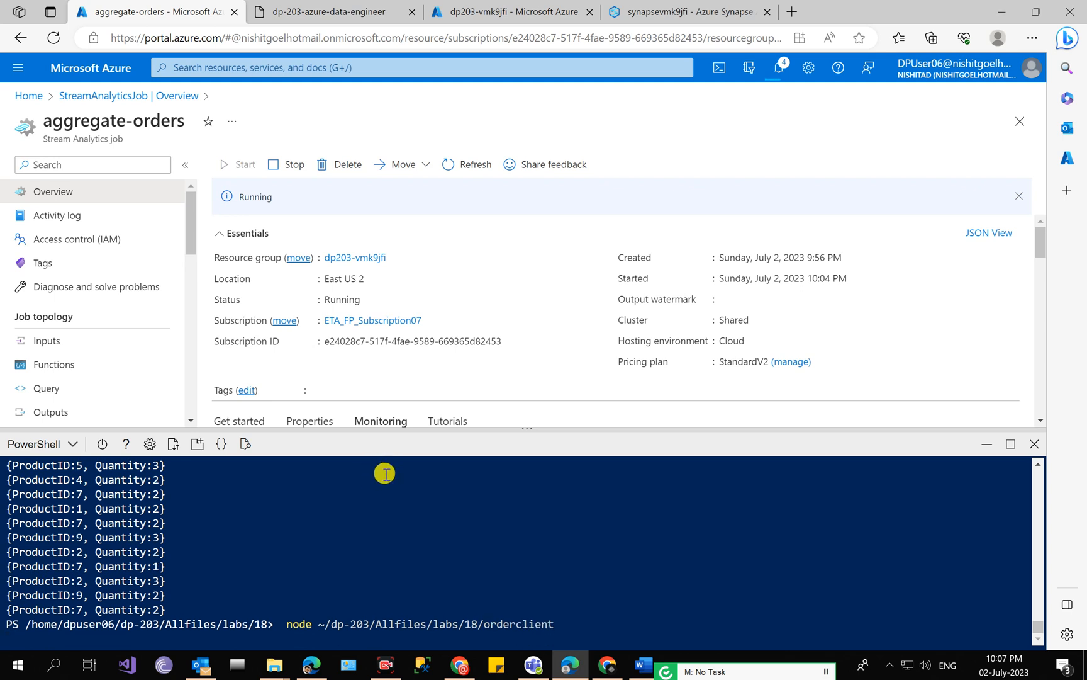
Step: Switch to Synapse Studio, refresh the workspace while discarding unsaved changes, and expand the sqlvmk9jfi database's Tables folder
left_click(383, 5)
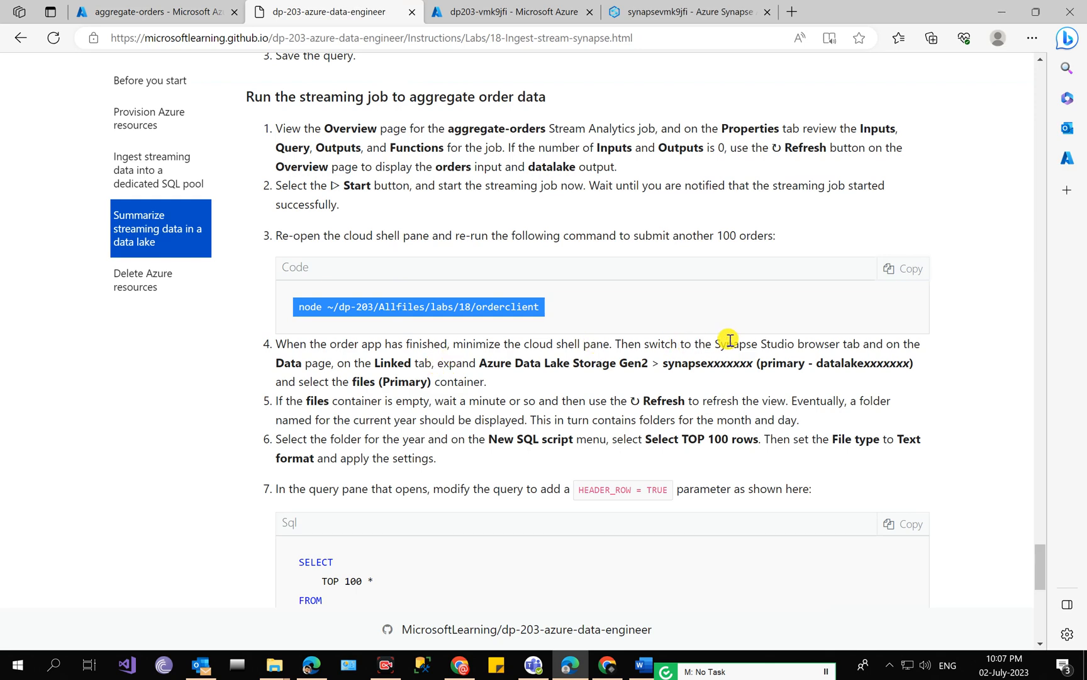
left_click(700, 5)
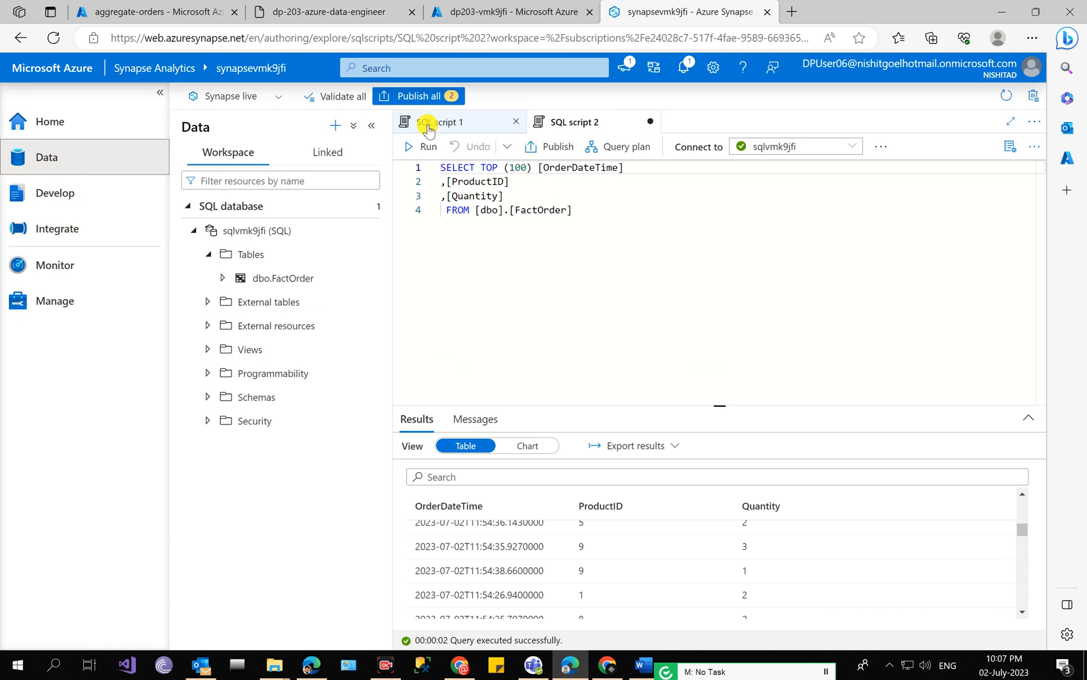
left_click(1004, 97)
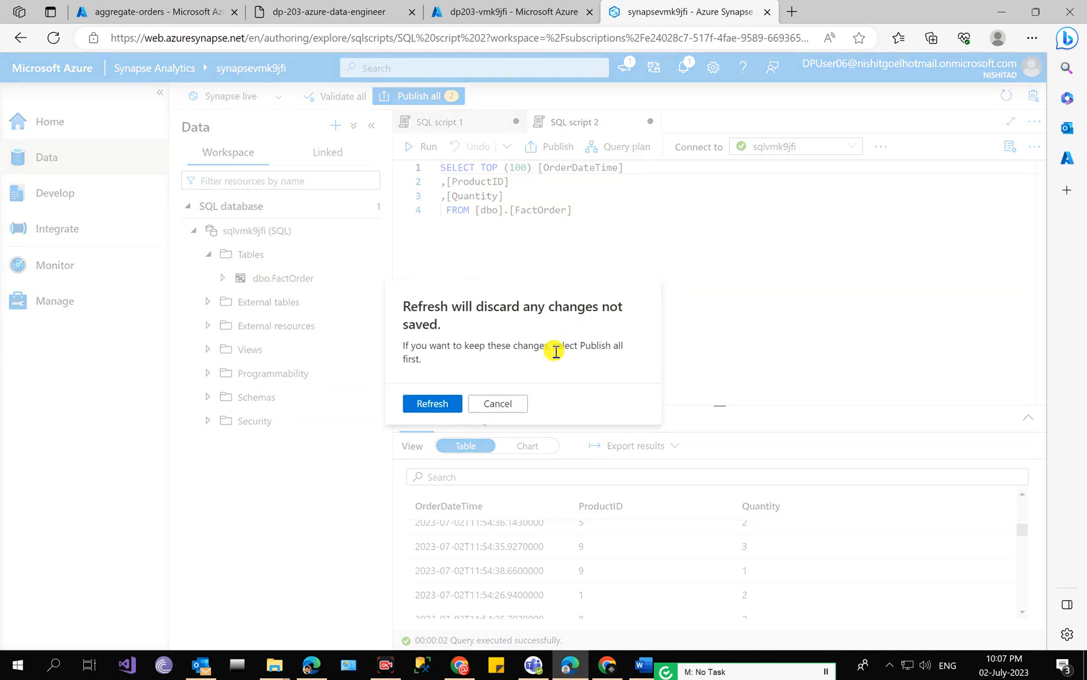
left_click(447, 402)
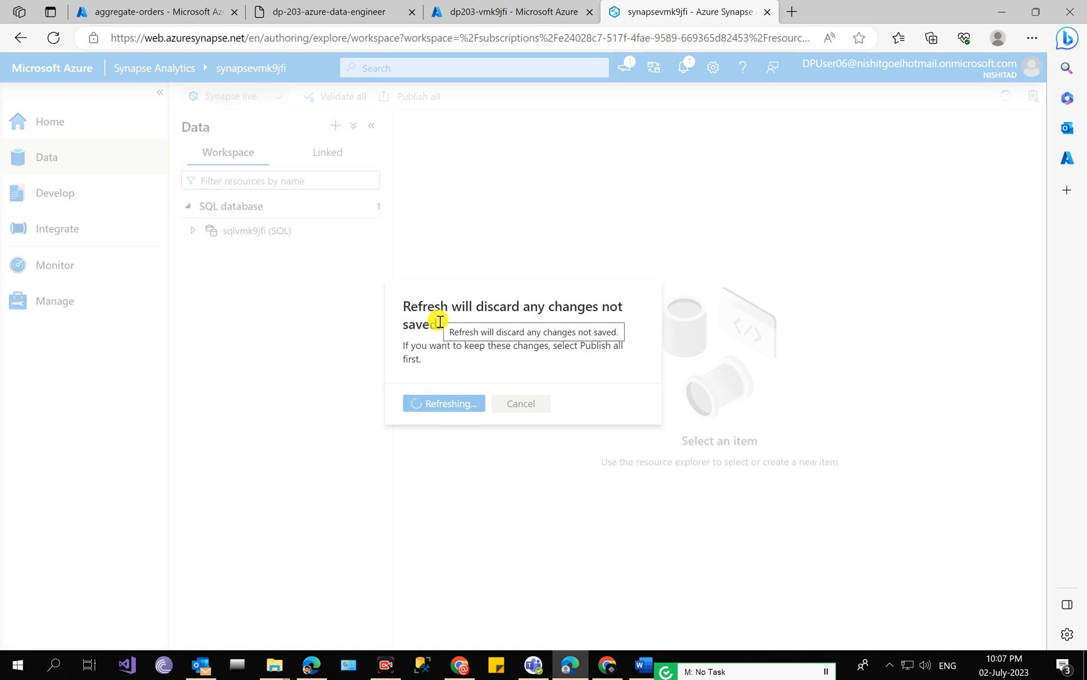
left_click(249, 234)
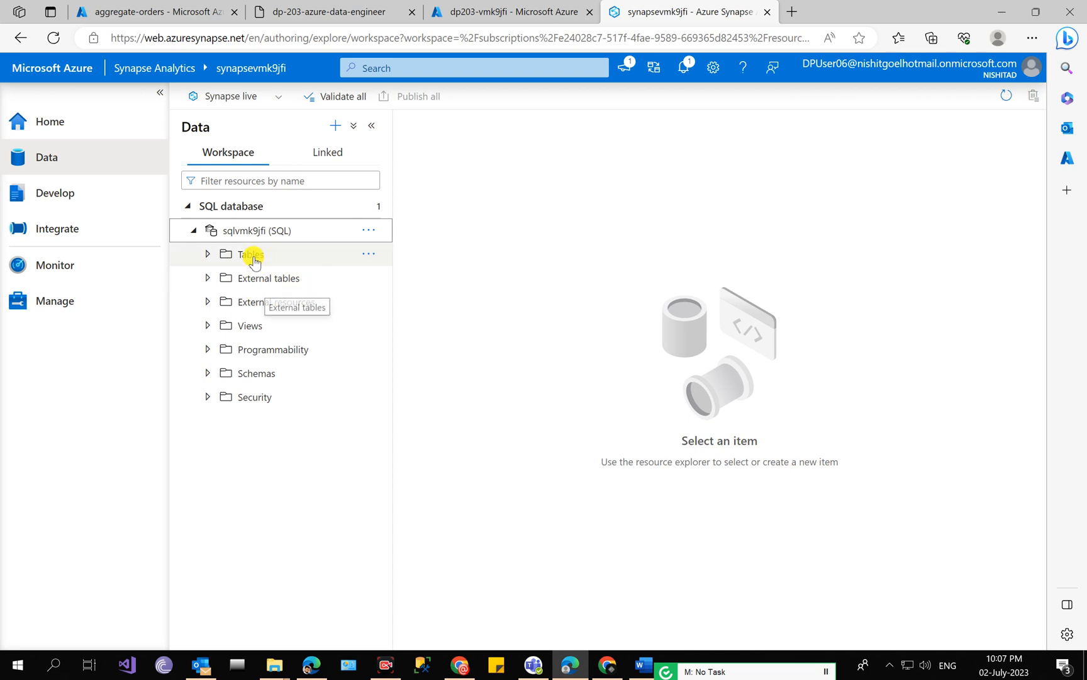
left_click(251, 253)
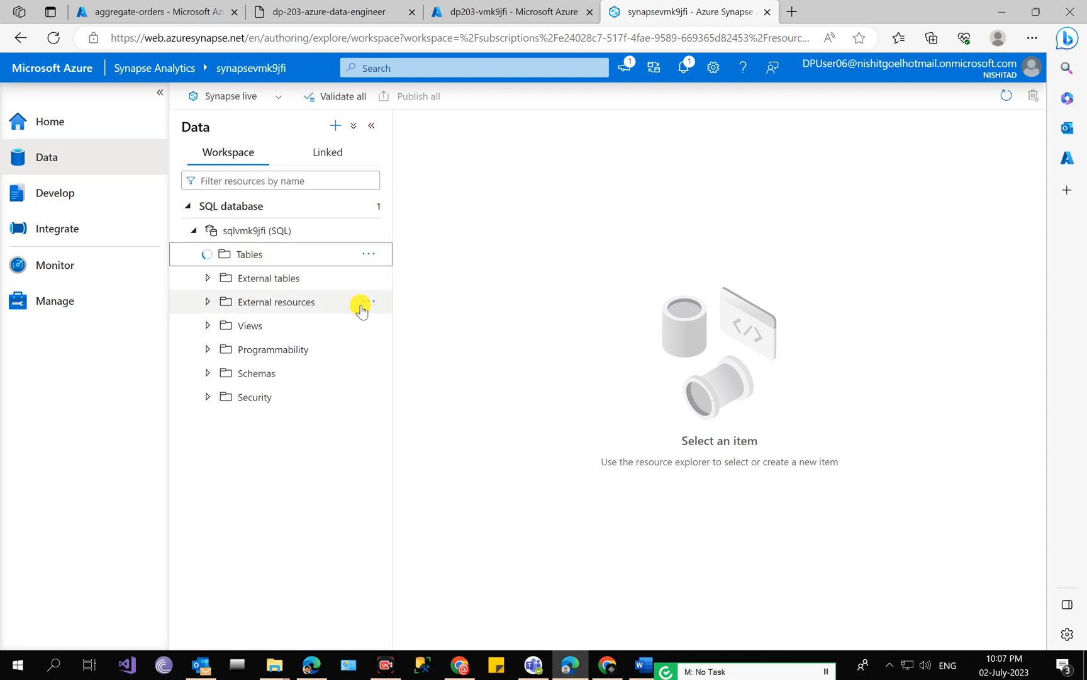
Step: Open the files (Primary) container in the linked synapsevmk9jfi data lake storage, return to the lab instructions and close the dp203-vmk9jfi resource group page
left_click(493, 8)
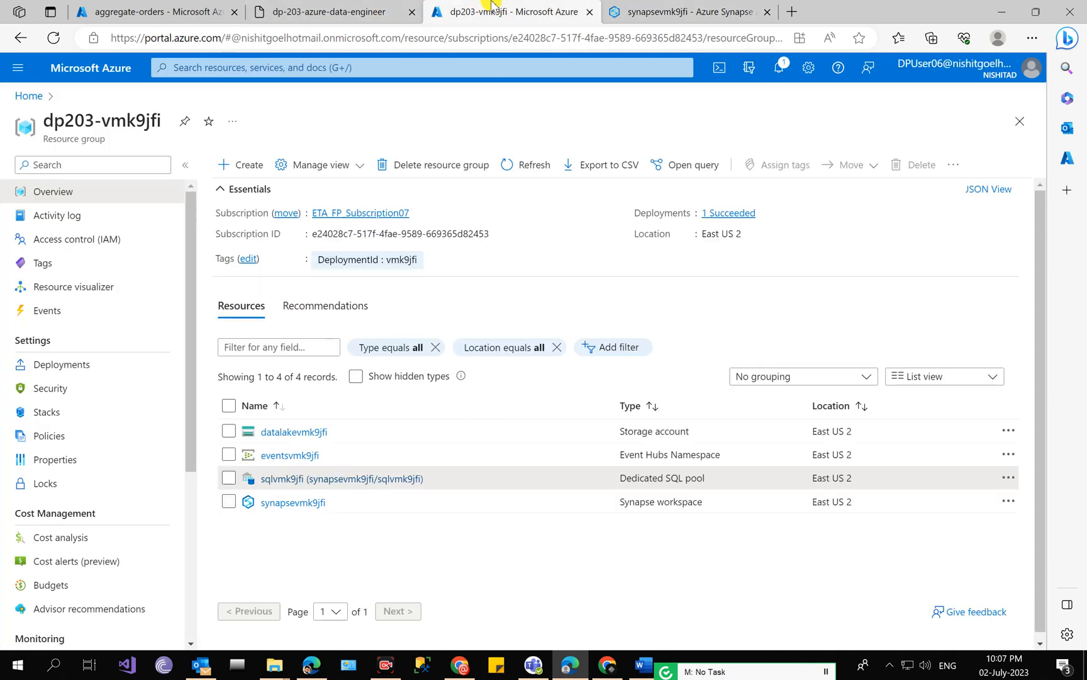
left_click(364, 5)
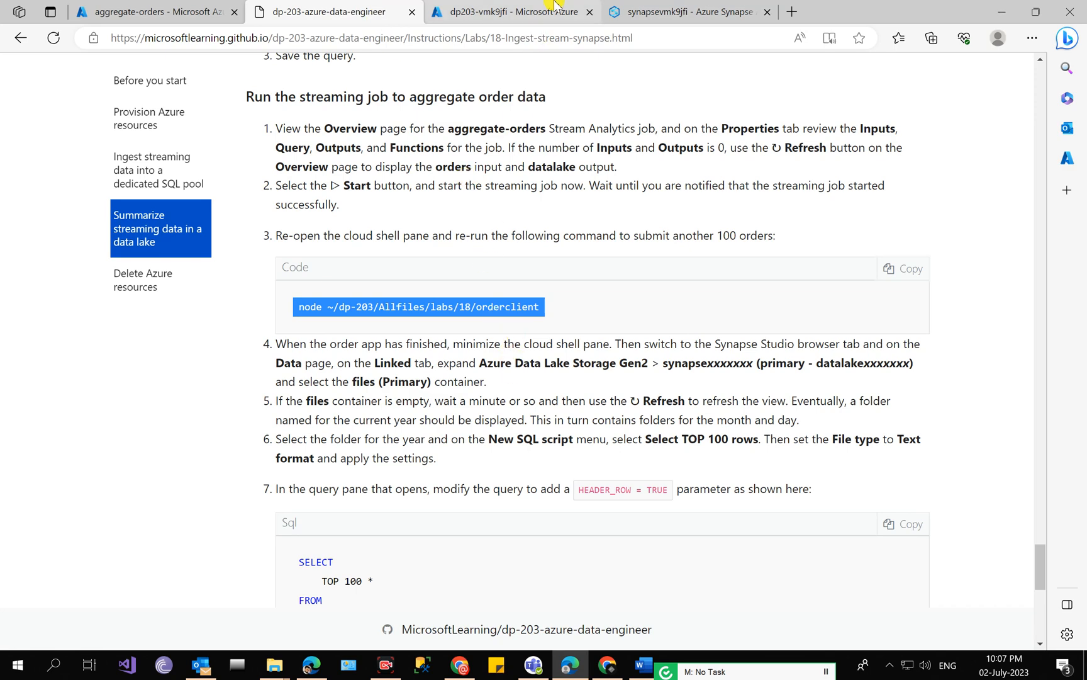
left_click(693, 9)
left_click(314, 156)
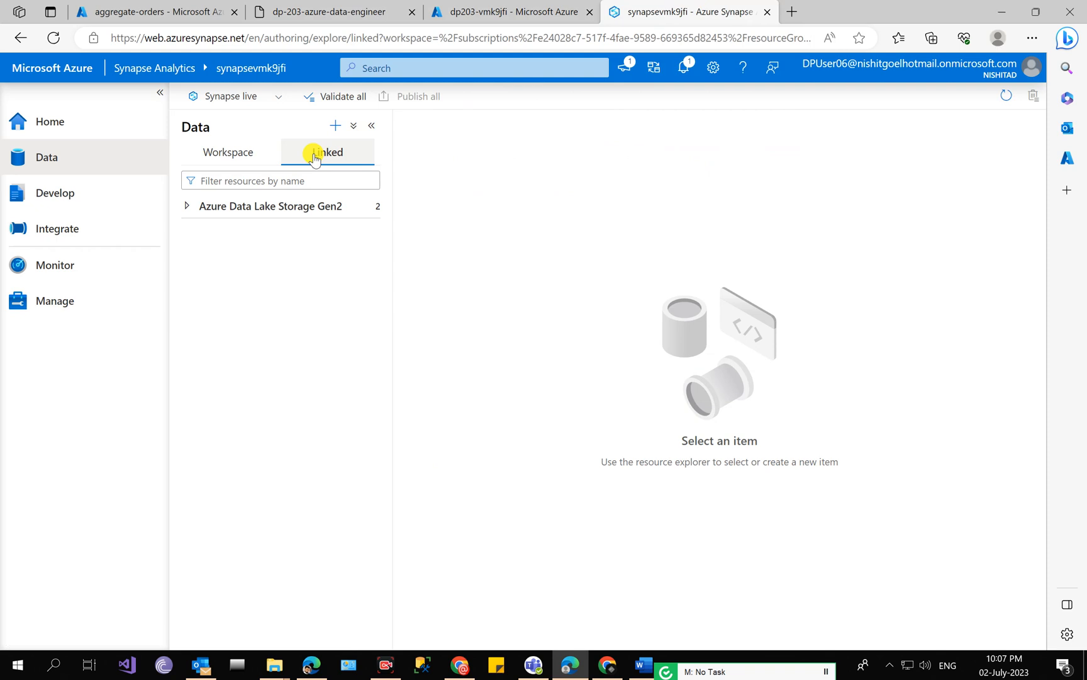
left_click(299, 208)
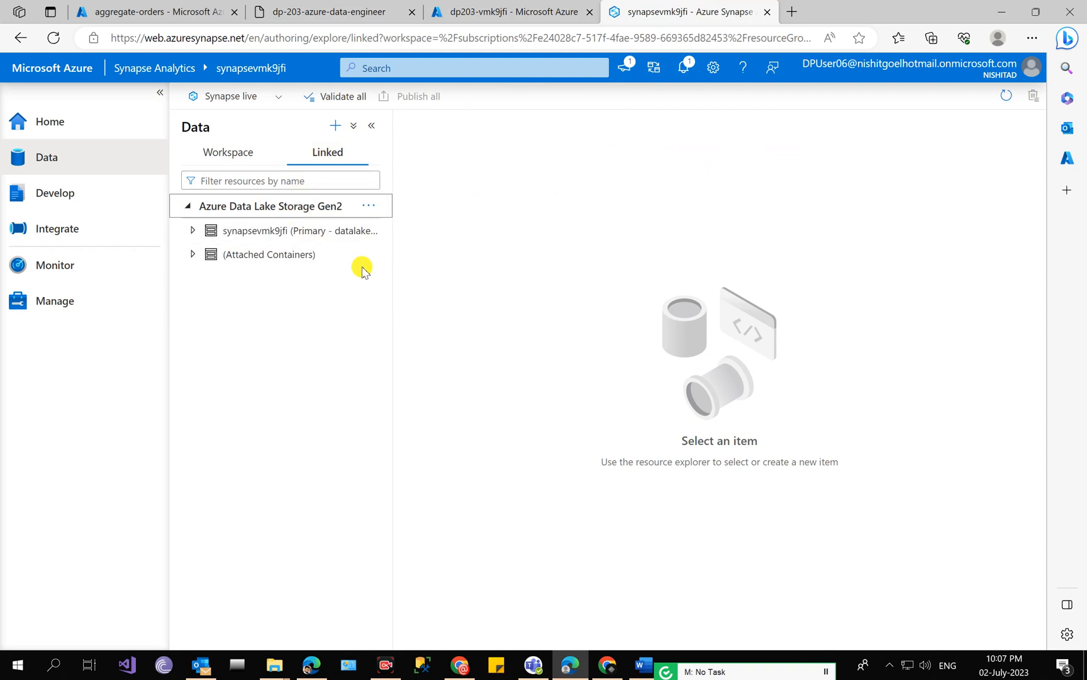
left_click(317, 231)
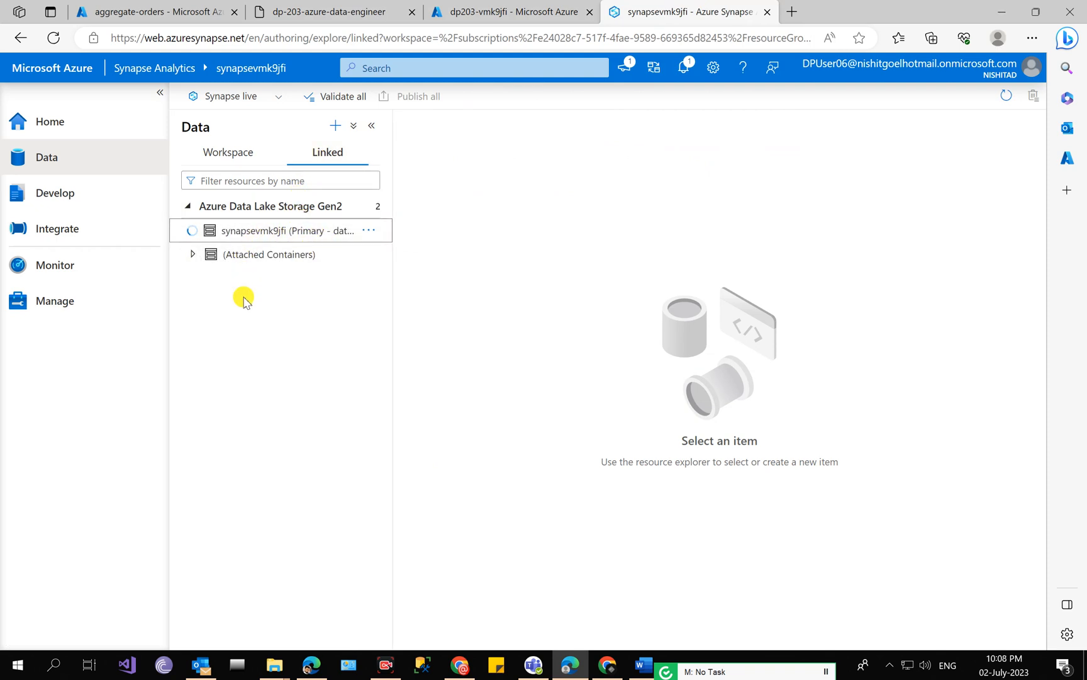
left_click(252, 255)
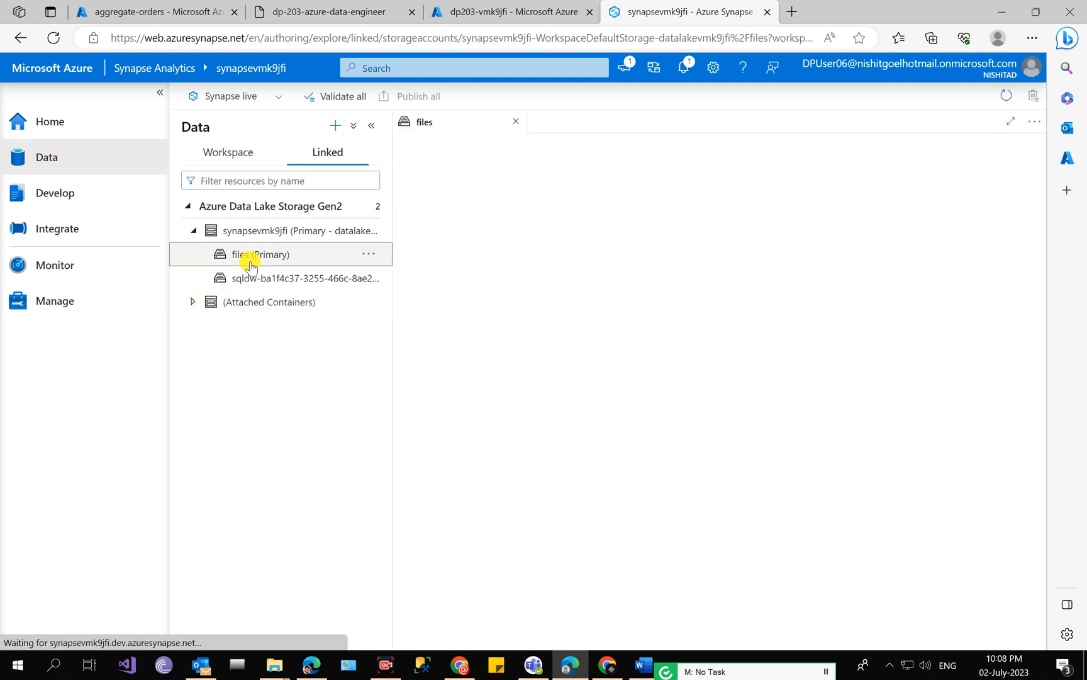
left_click(367, 11)
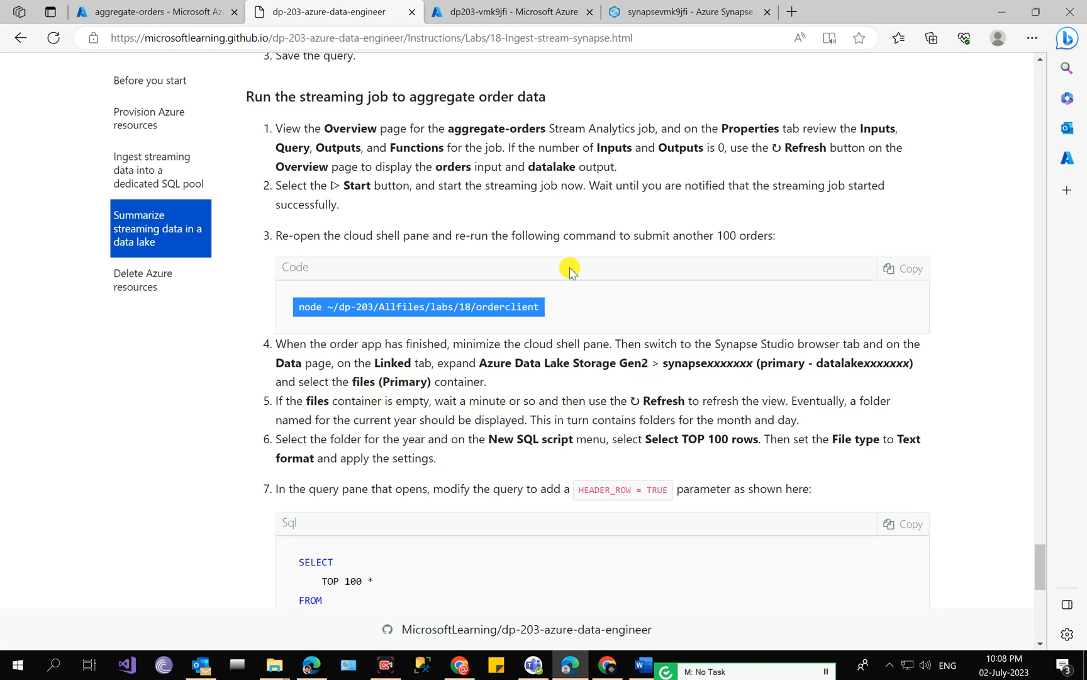
left_click(590, 12)
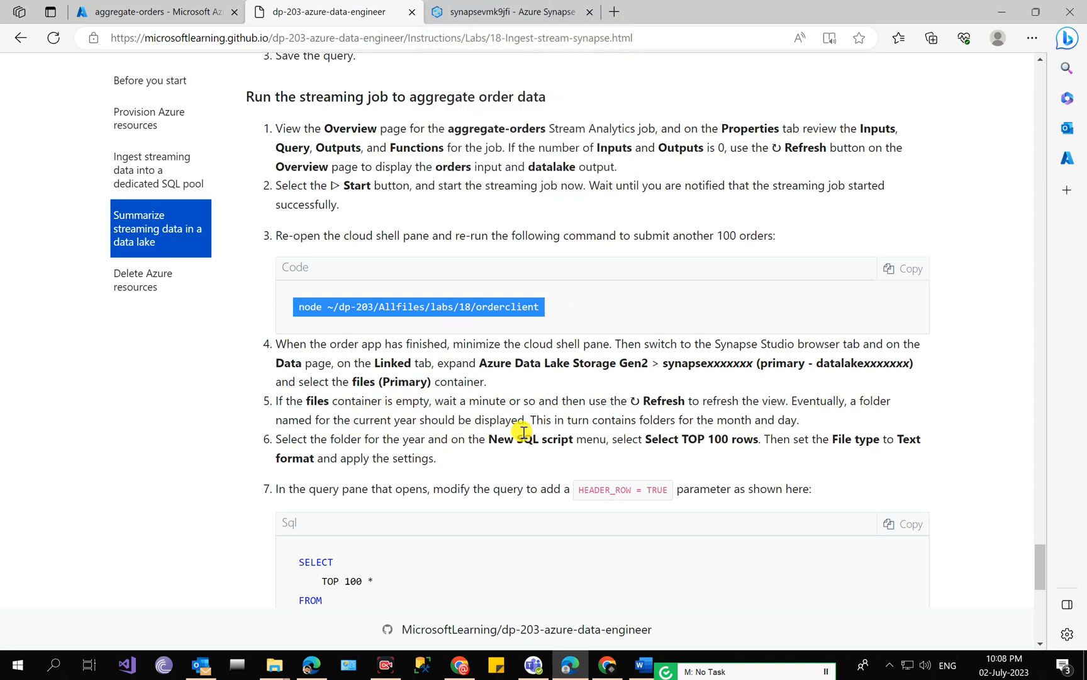
Step: Switch to Synapse Studio and browse the files container down to the 2023/07/02 folder
left_click(530, 5)
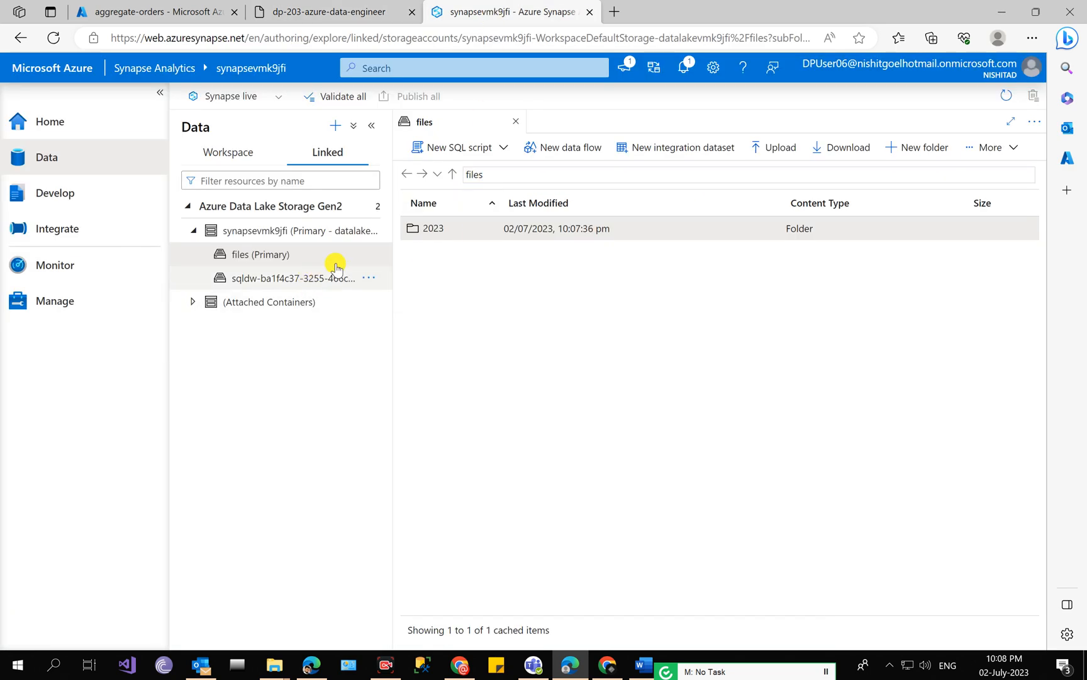
double_click(437, 228)
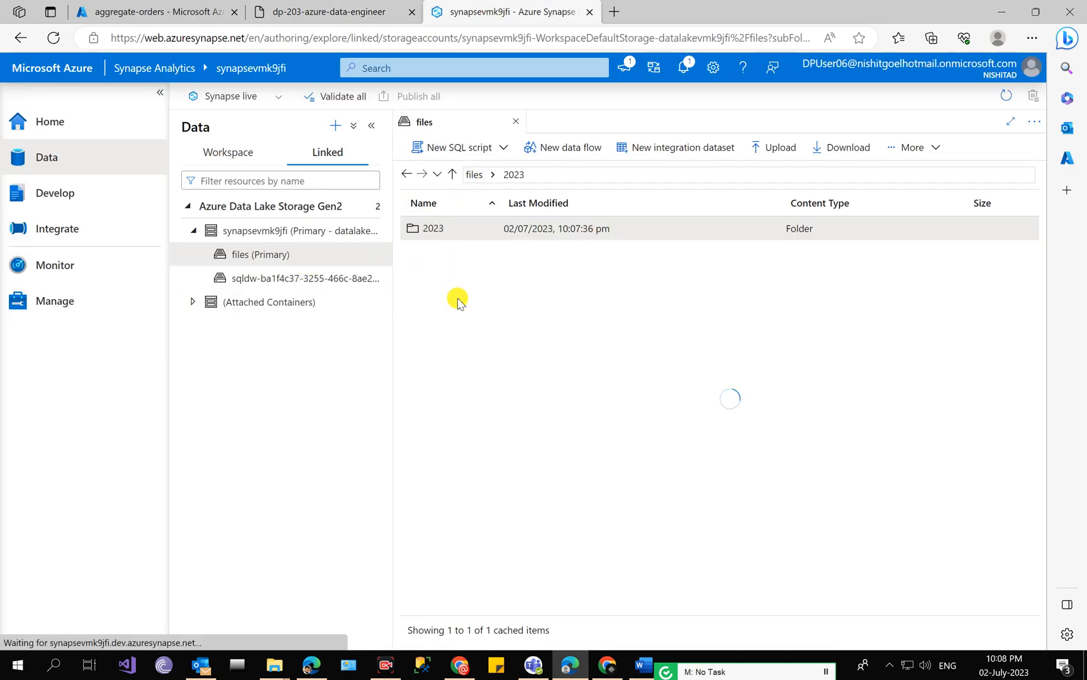
double_click(431, 236)
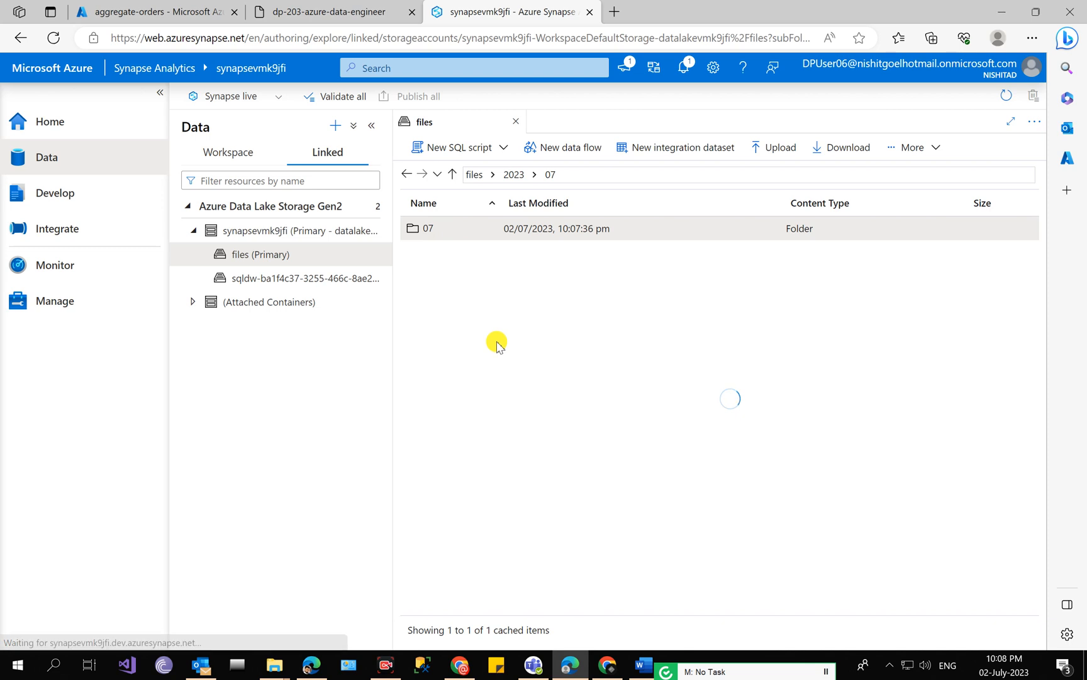
double_click(437, 231)
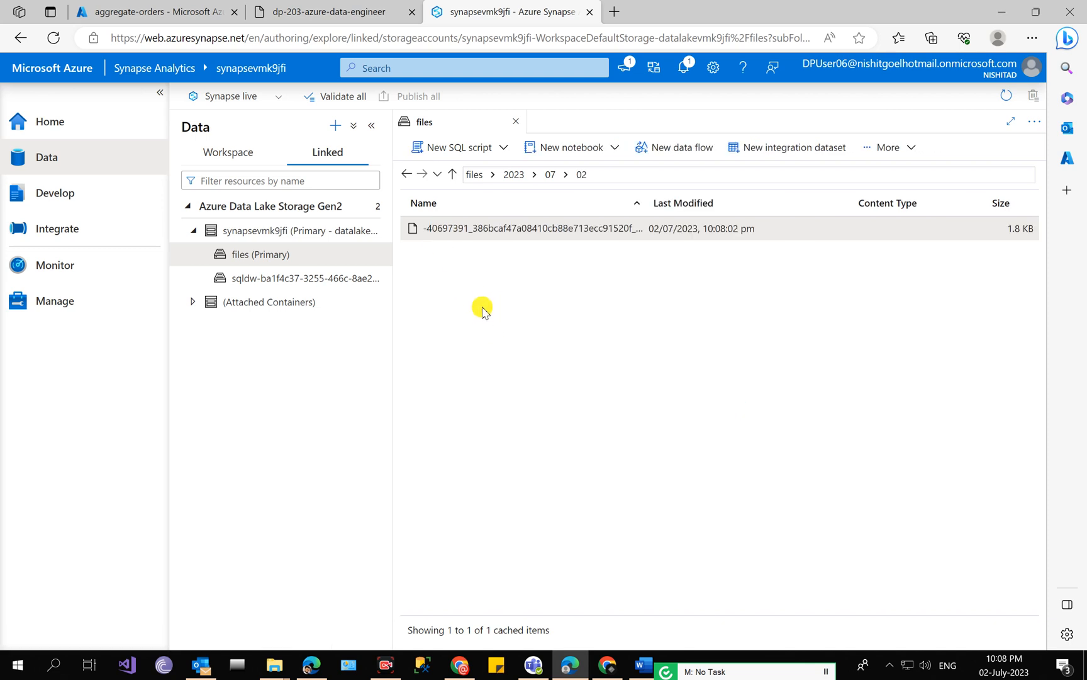
Step: Check the lab instructions, create a Select TOP 100 rows SQL script from the file in the 02 folder, and run it
left_click(356, 12)
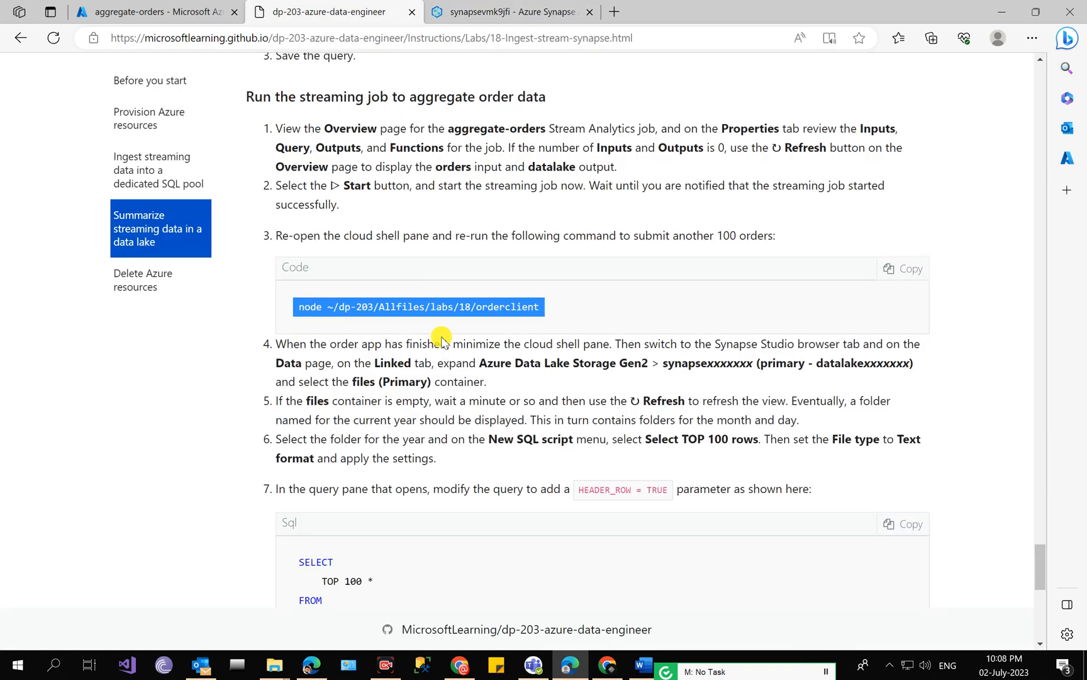
left_click(527, 7)
right_click(466, 235)
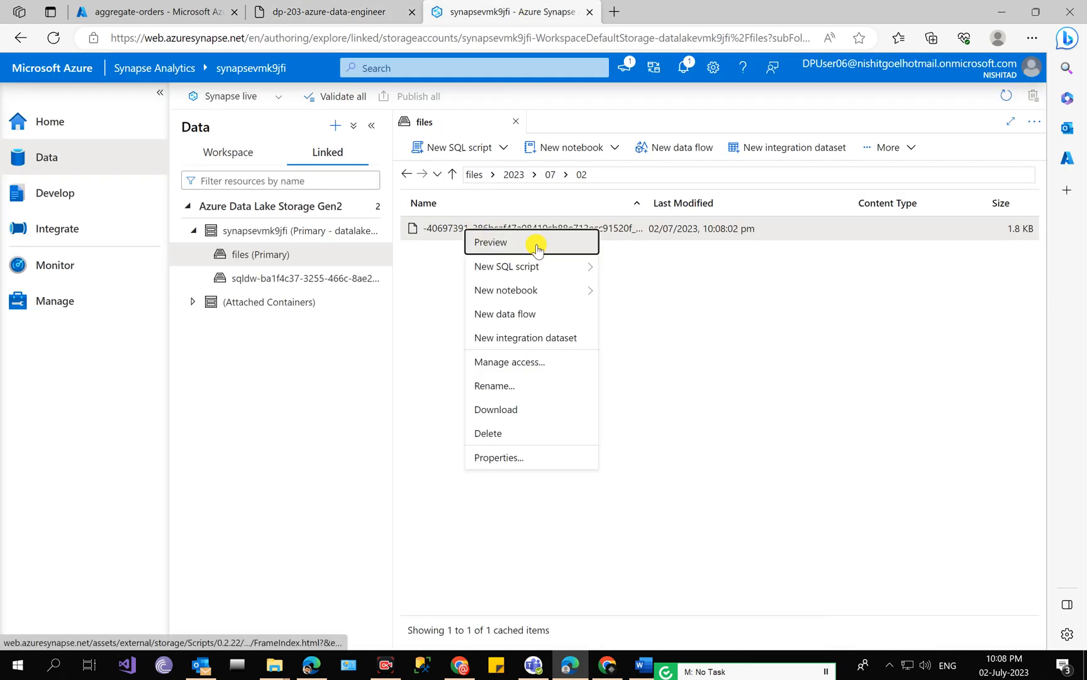
mouse_move(546, 266)
left_click(637, 267)
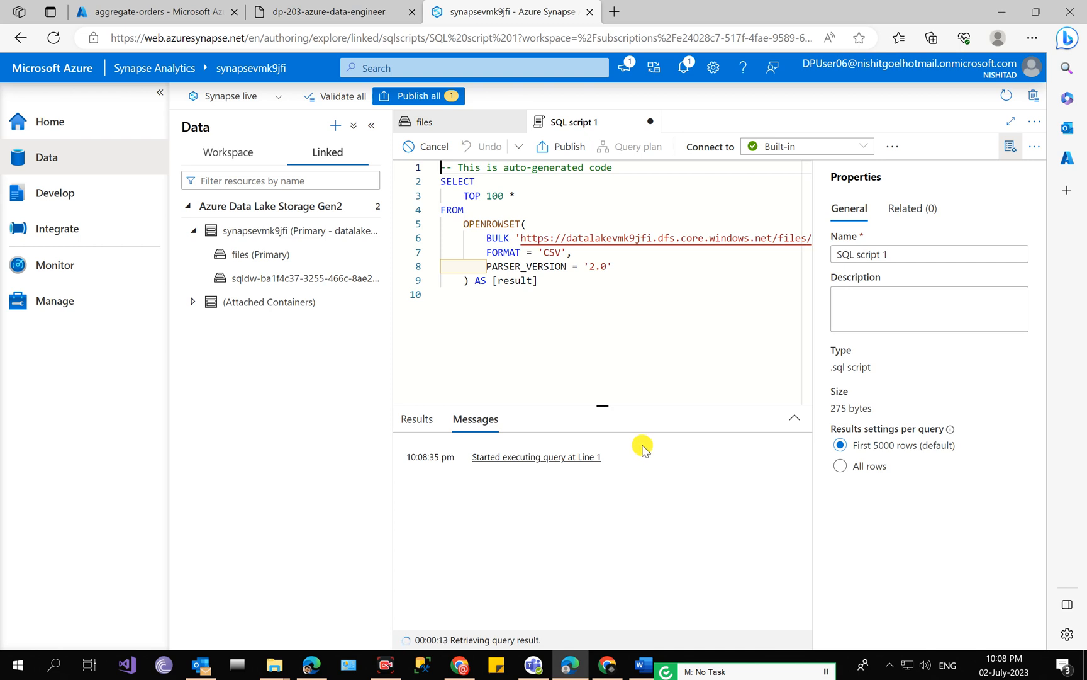
scroll(573, 544, "down", 2)
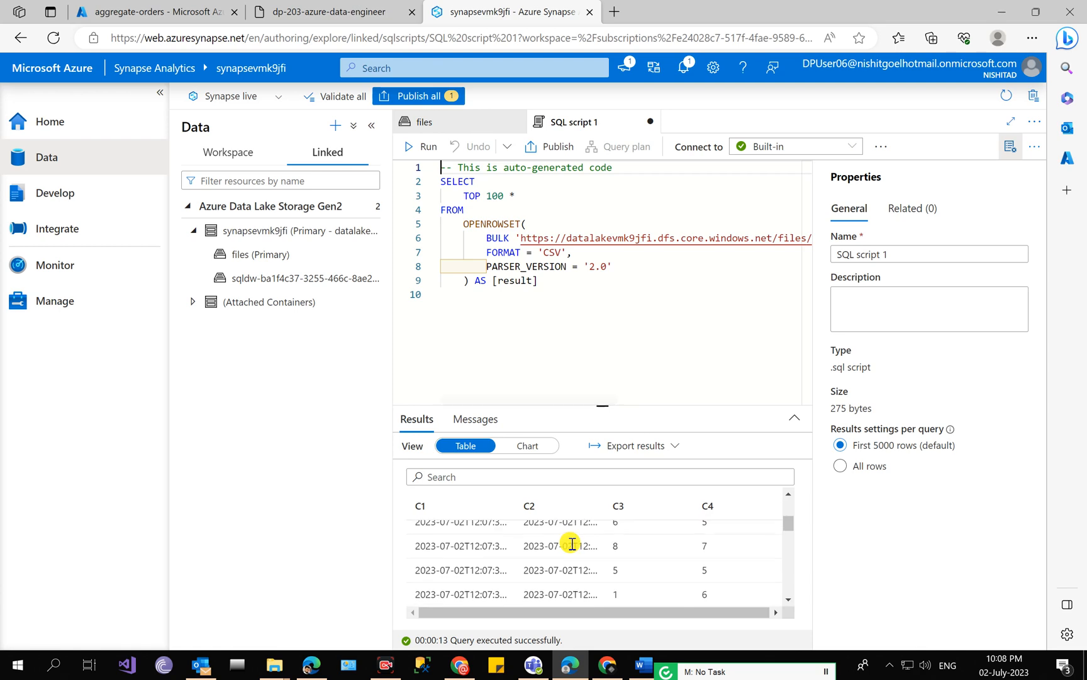
Step: Check the next lab steps, then minimize the Cloud Shell pane on the aggregate-orders job page in the Azure portal
left_click(396, 7)
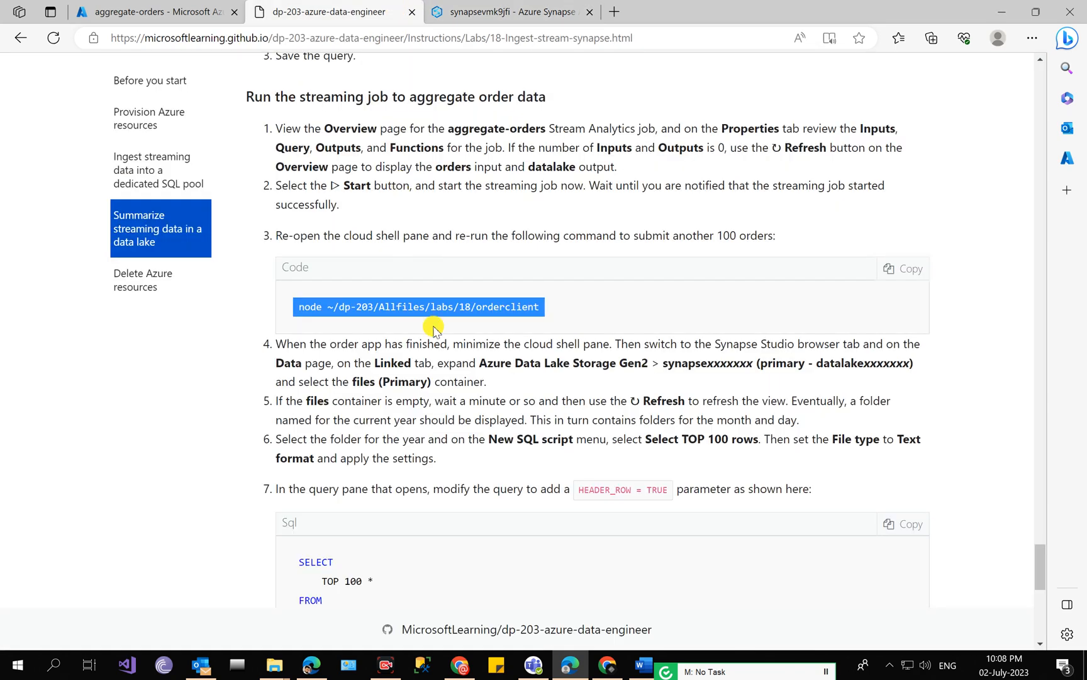
scroll(433, 328, "down", 2)
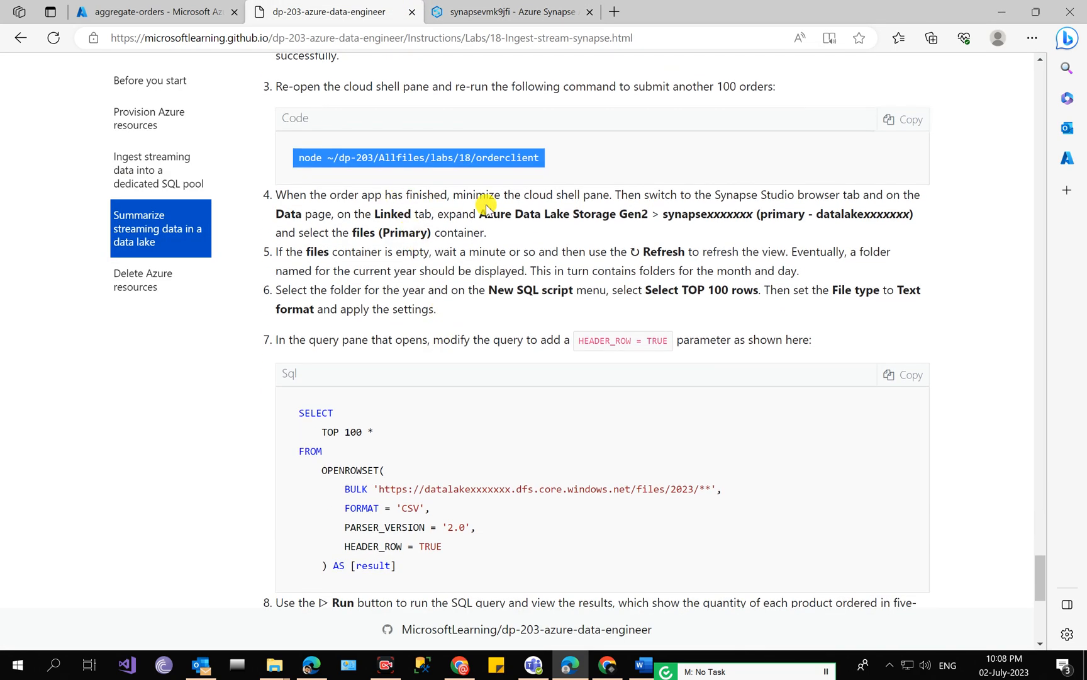
left_click(158, 12)
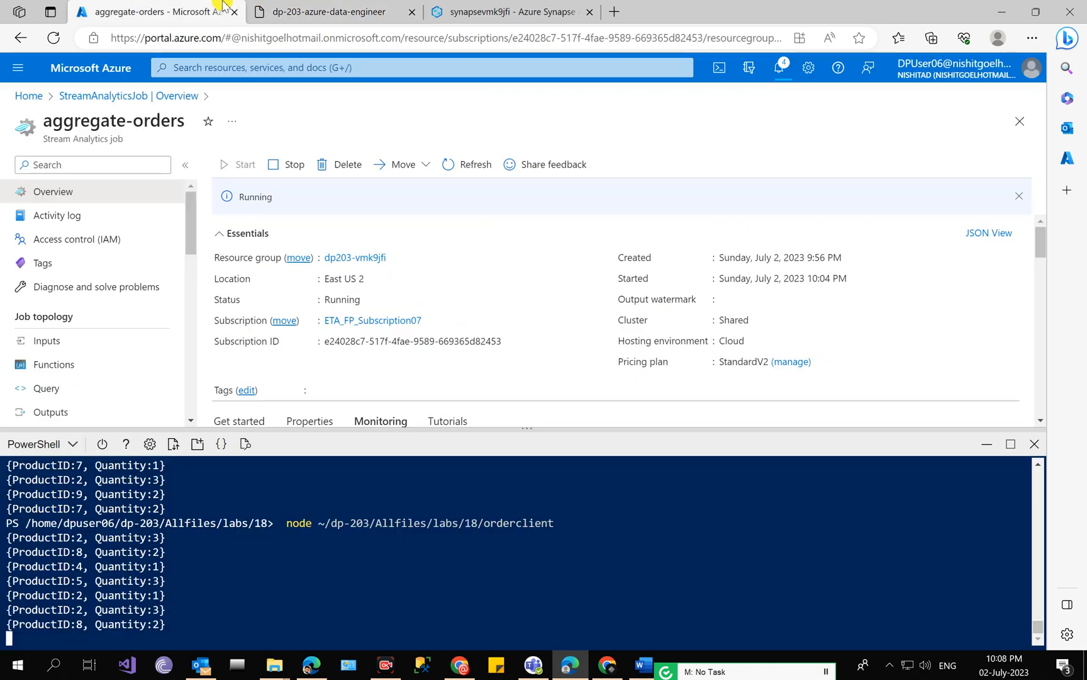
left_click(987, 443)
Step: Return to the lab instructions and copy the TOP 100 OPENROWSET query that includes the HEADER_ROW = TRUE parameter
left_click(399, 9)
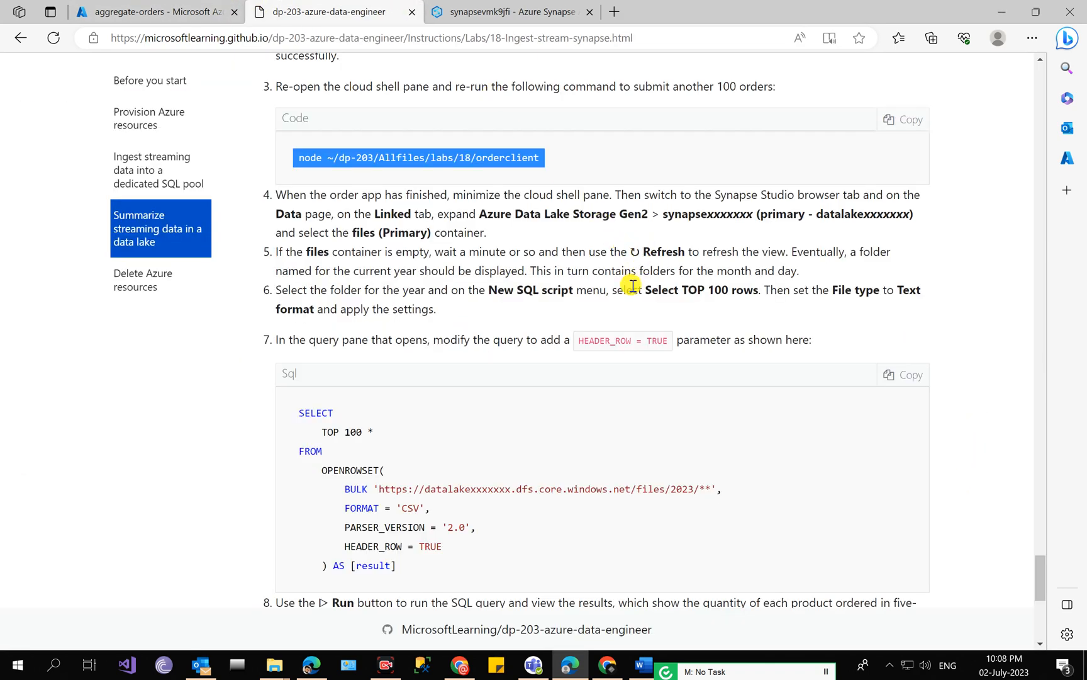
scroll(678, 304, "down", 2)
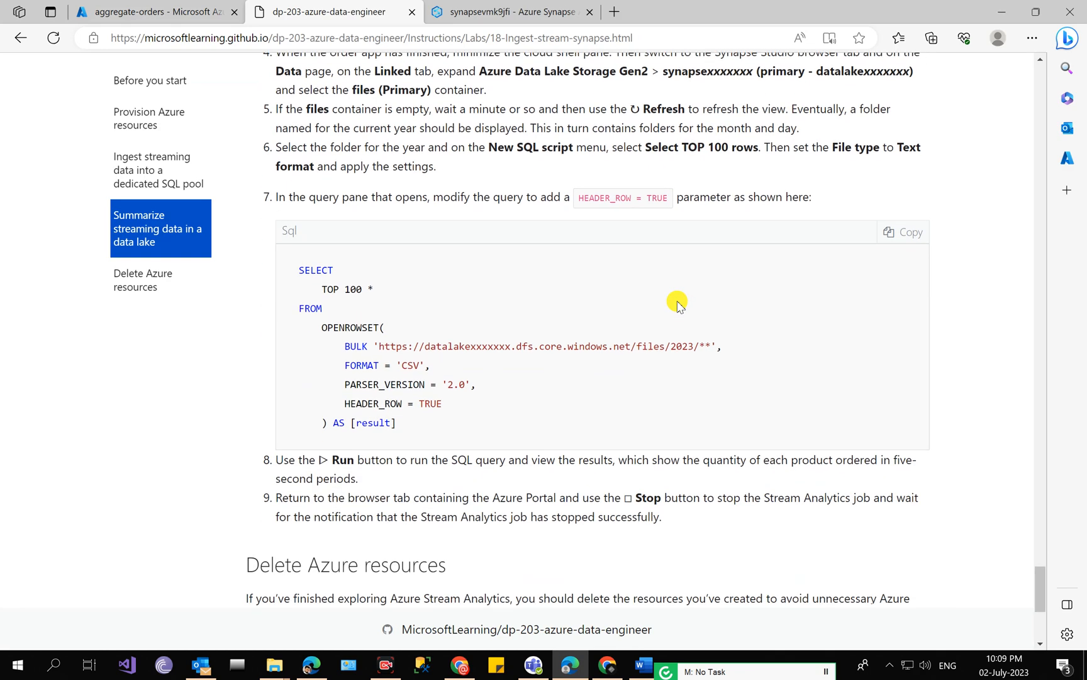
scroll(479, 217, "up", 2)
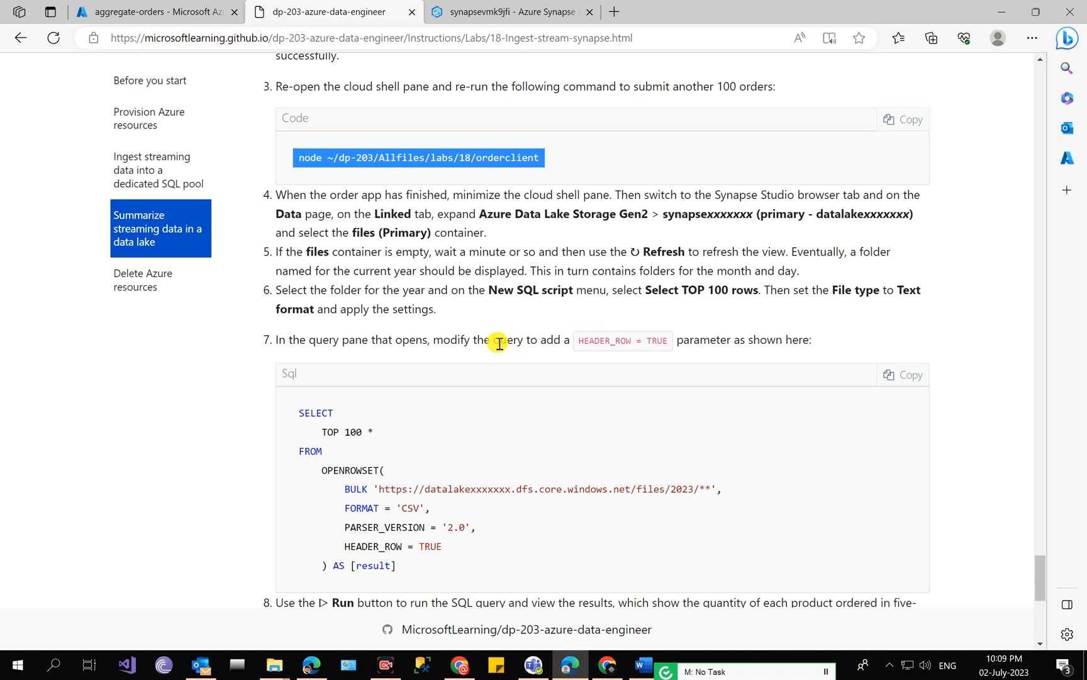
scroll(472, 356, "down", 6)
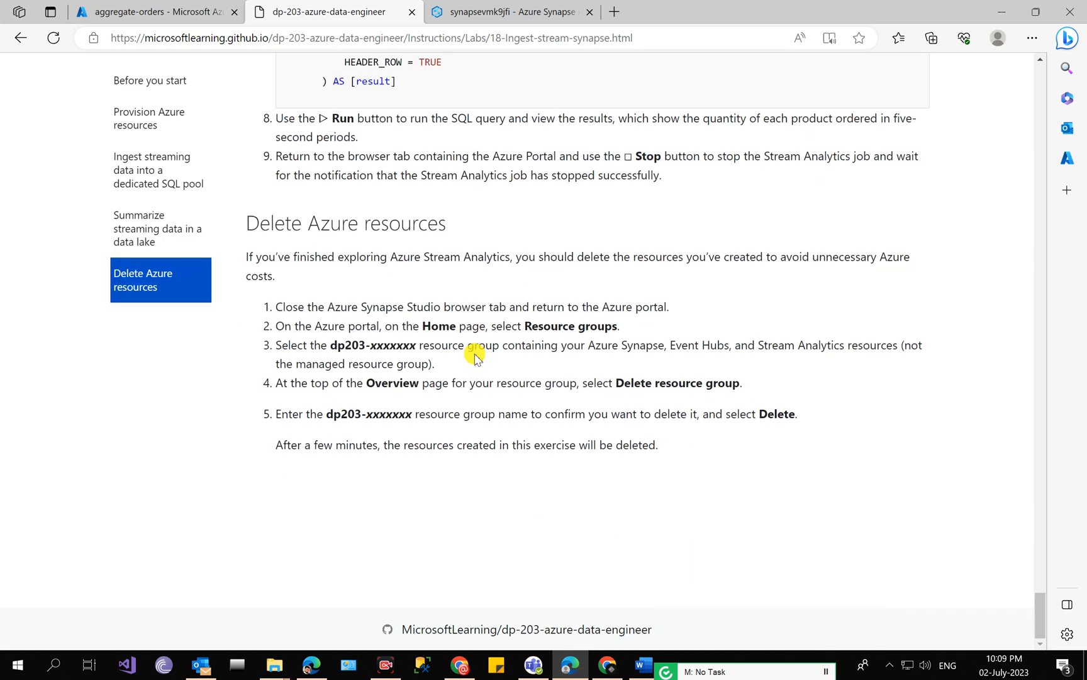
scroll(473, 291, "up", 4)
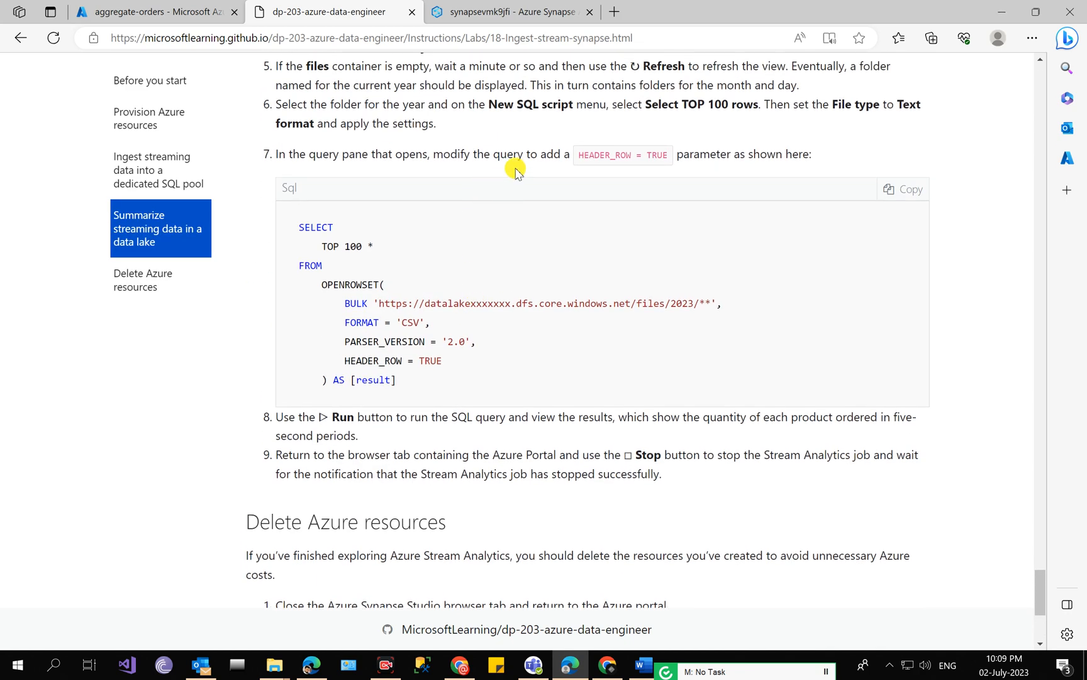
scroll(528, 157, "up", 2)
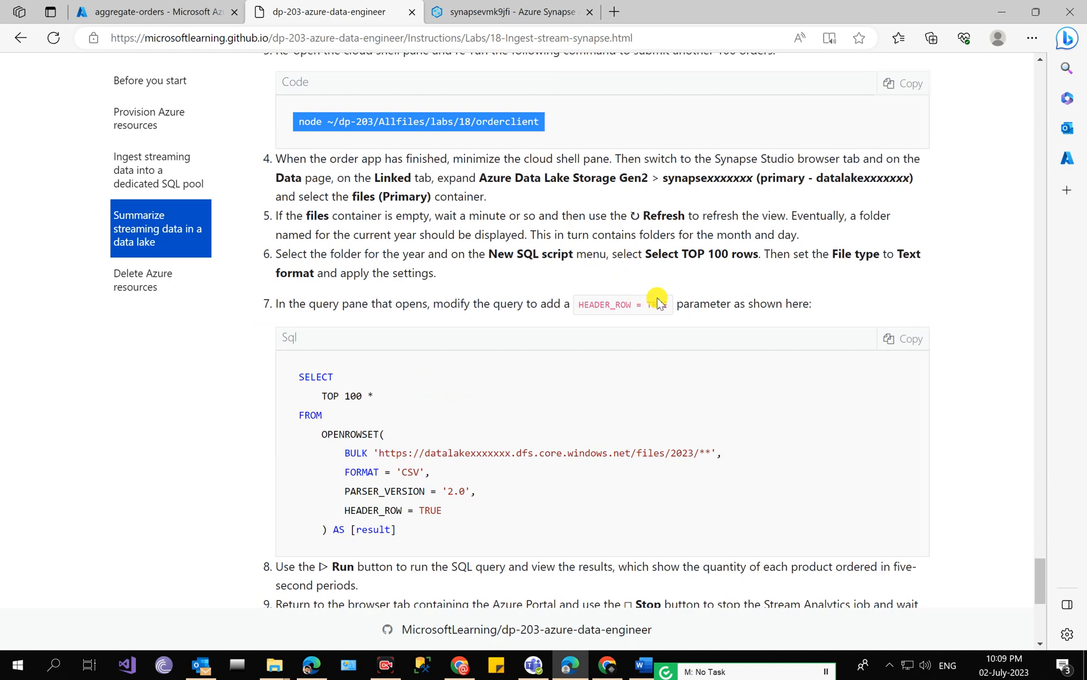
left_click(902, 338)
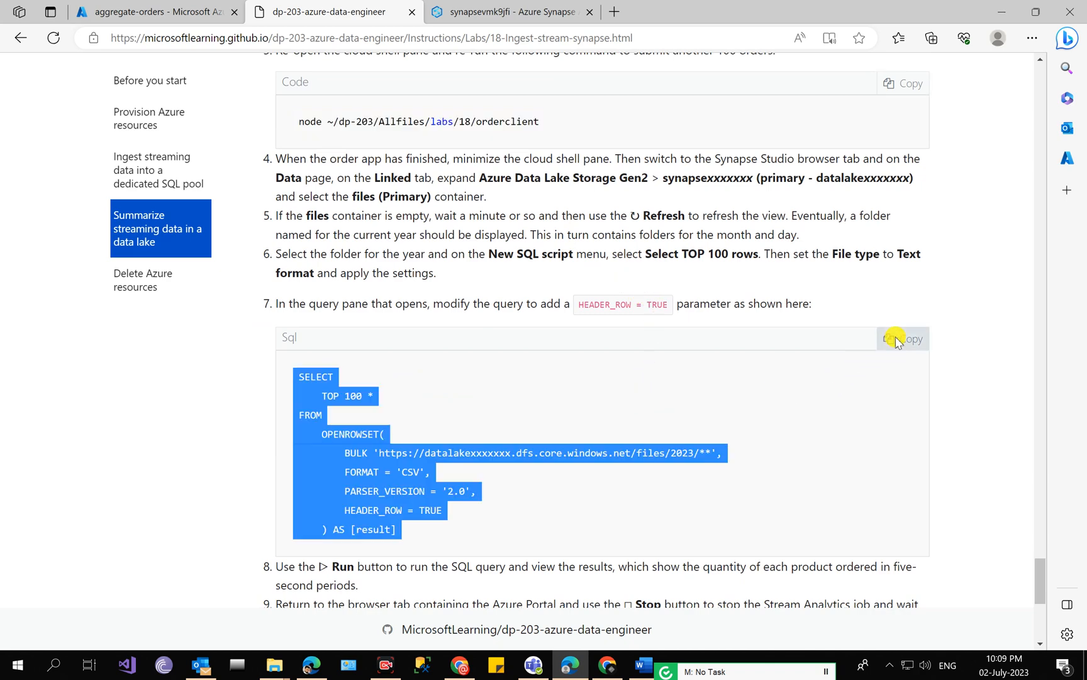
Step: Copy the storage account name datalakevmk9jfi from the script's BULK path in Synapse Studio and keep it in a new browser tab's address bar
left_click(543, 5)
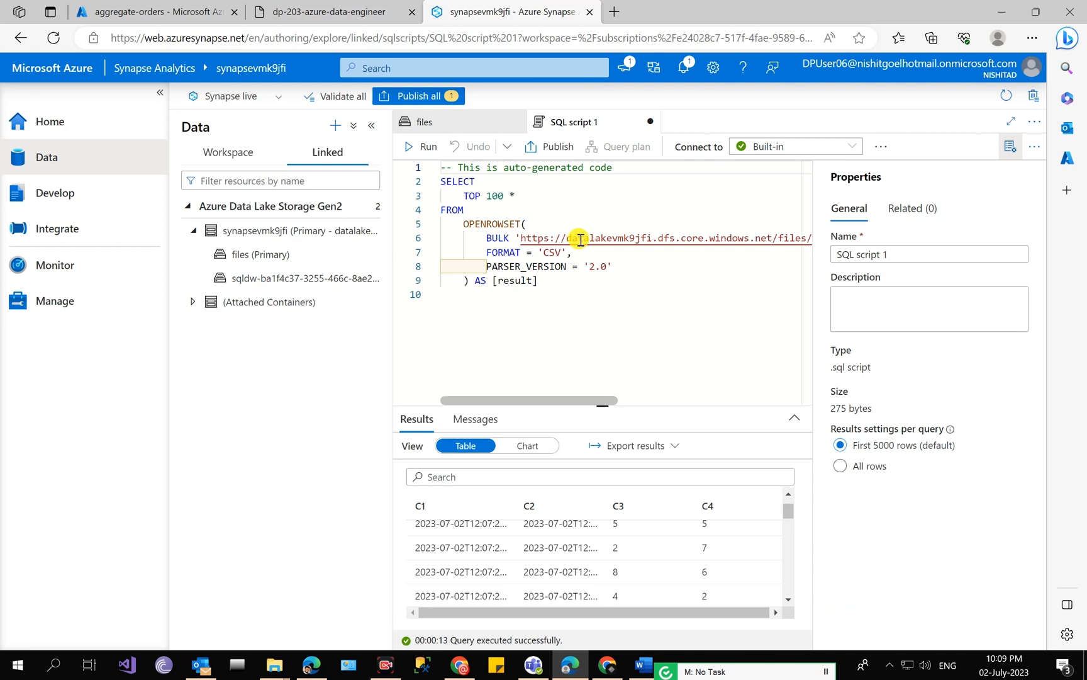
left_click_drag(569, 240, 640, 242)
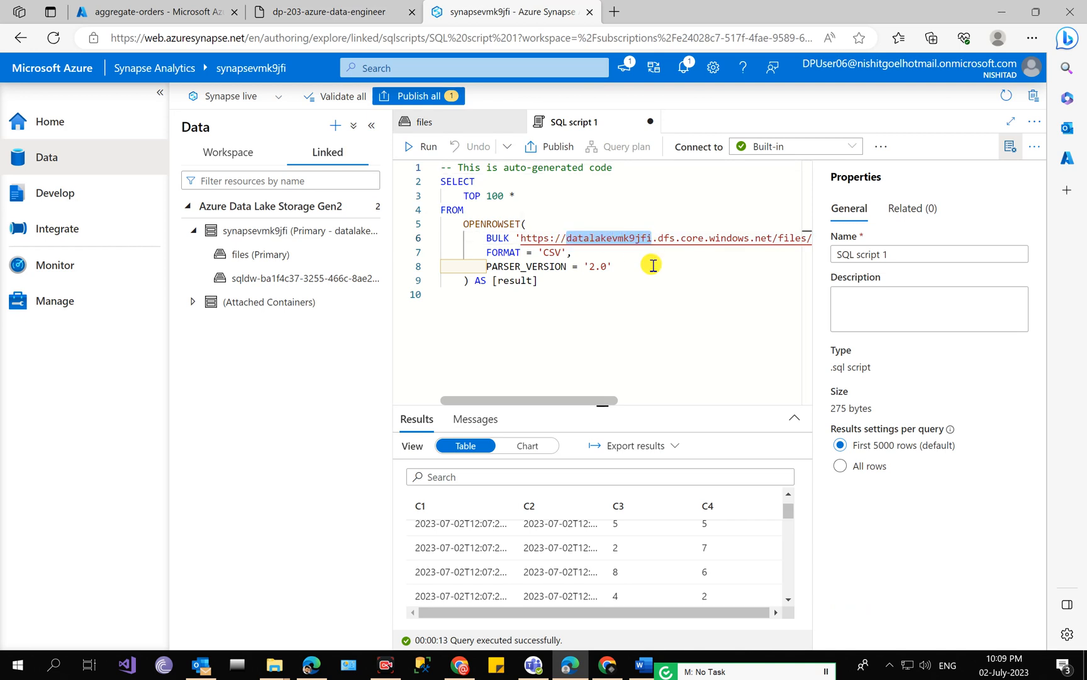
left_click(614, 11)
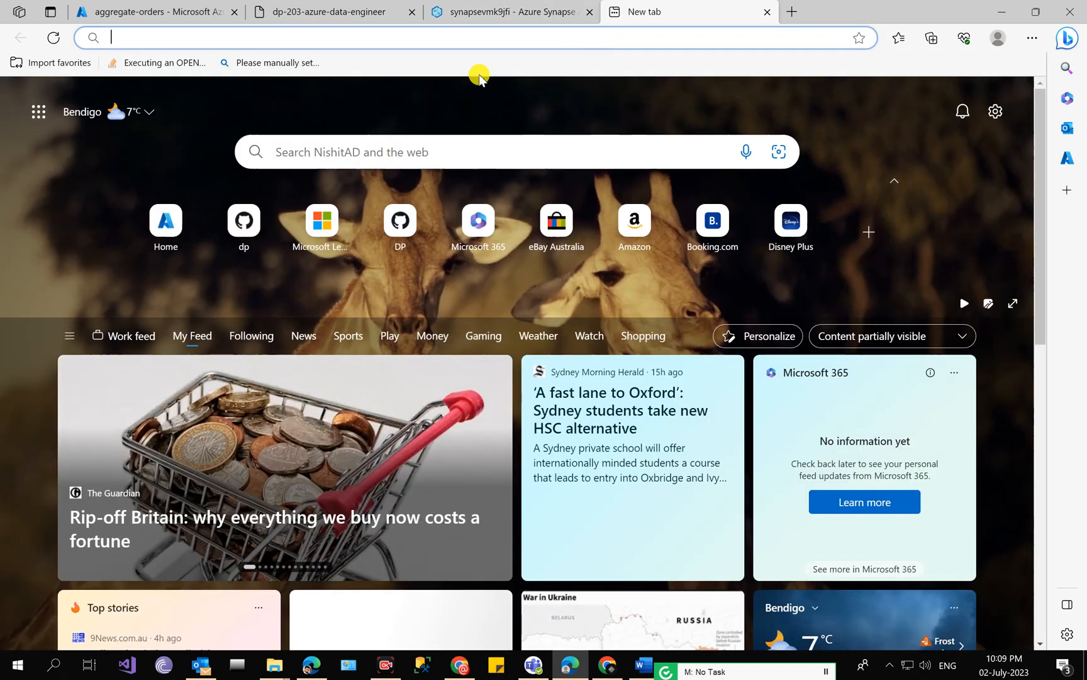
type("datalakevmk9jfi")
left_click(501, 9)
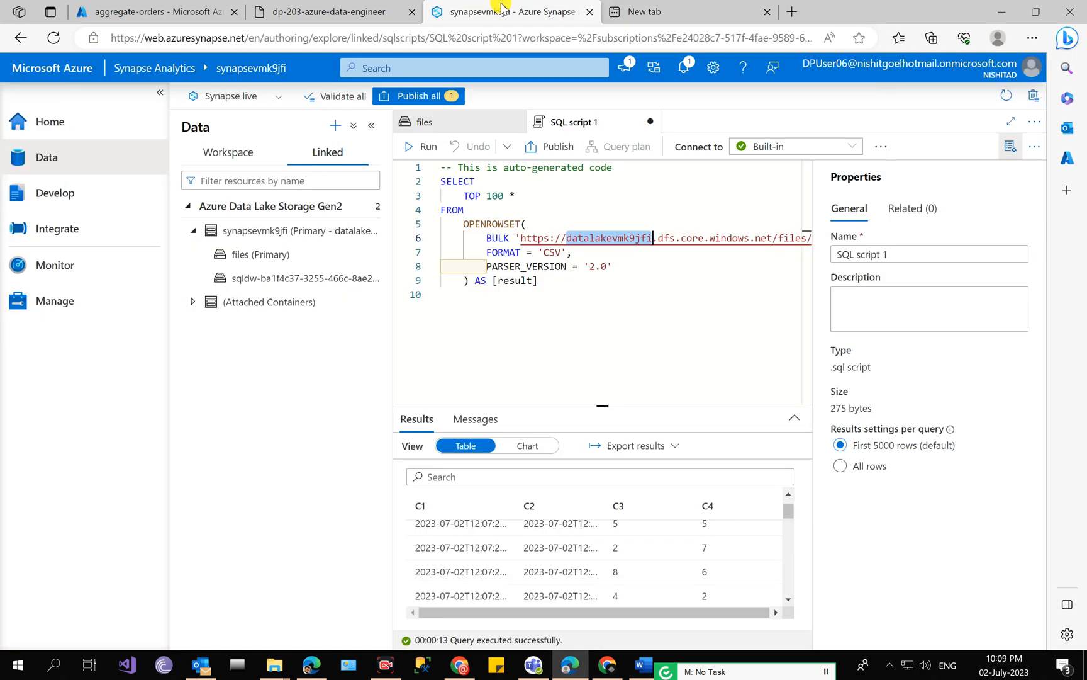
Step: Examine the column names and the first row of the query results
scroll(545, 533, "up", 2)
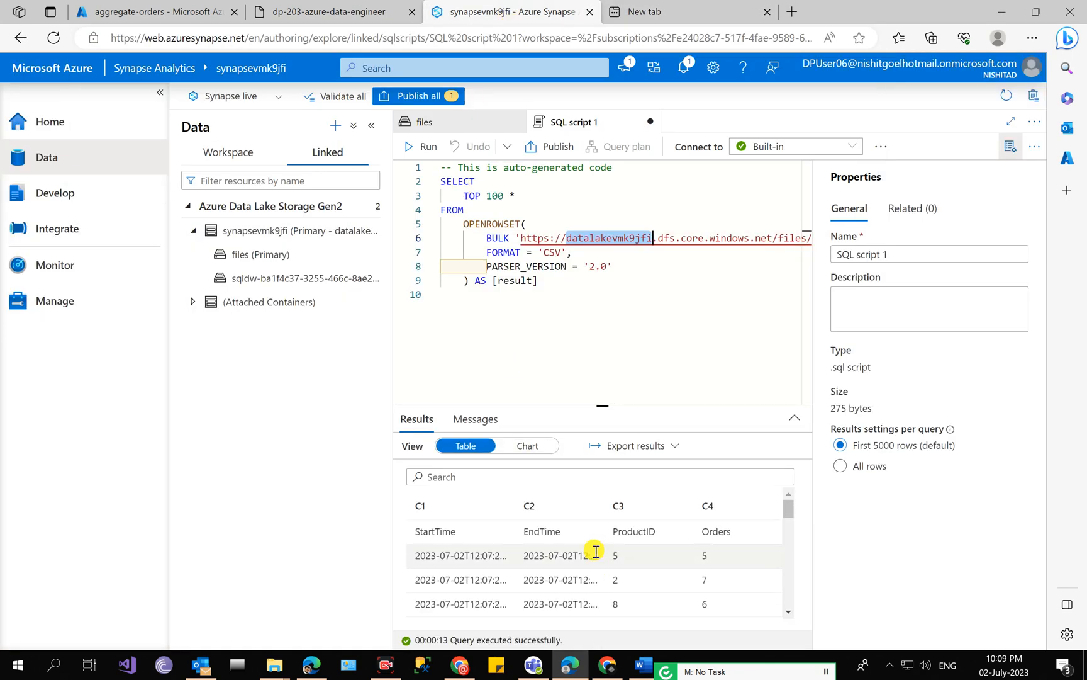
left_click(422, 508)
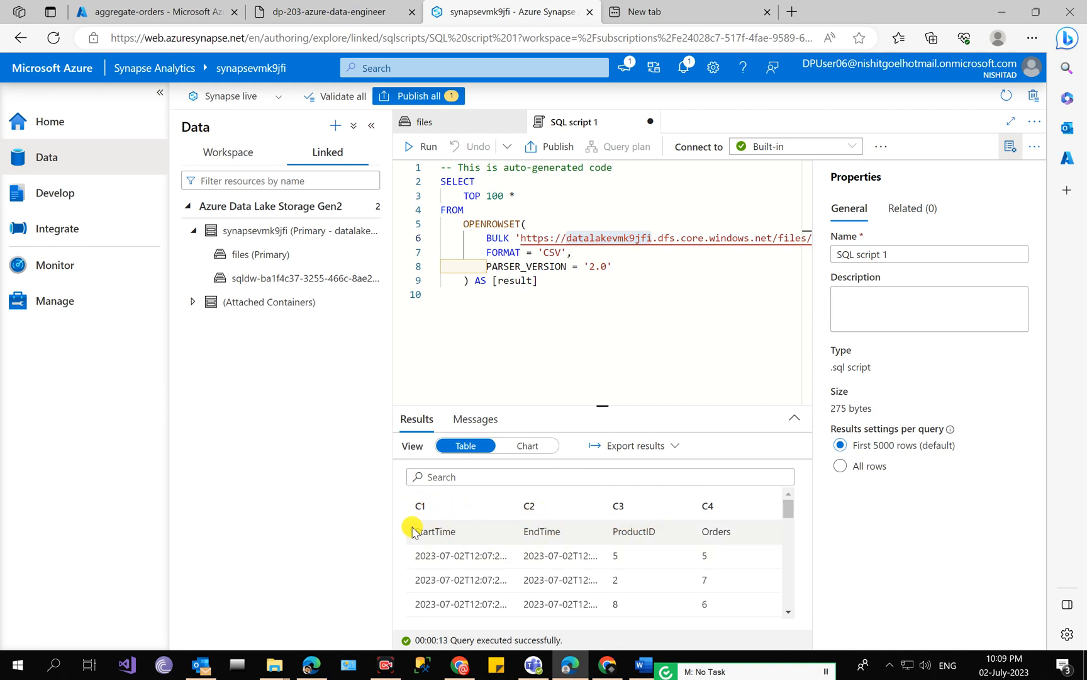
left_click_drag(419, 531, 713, 545)
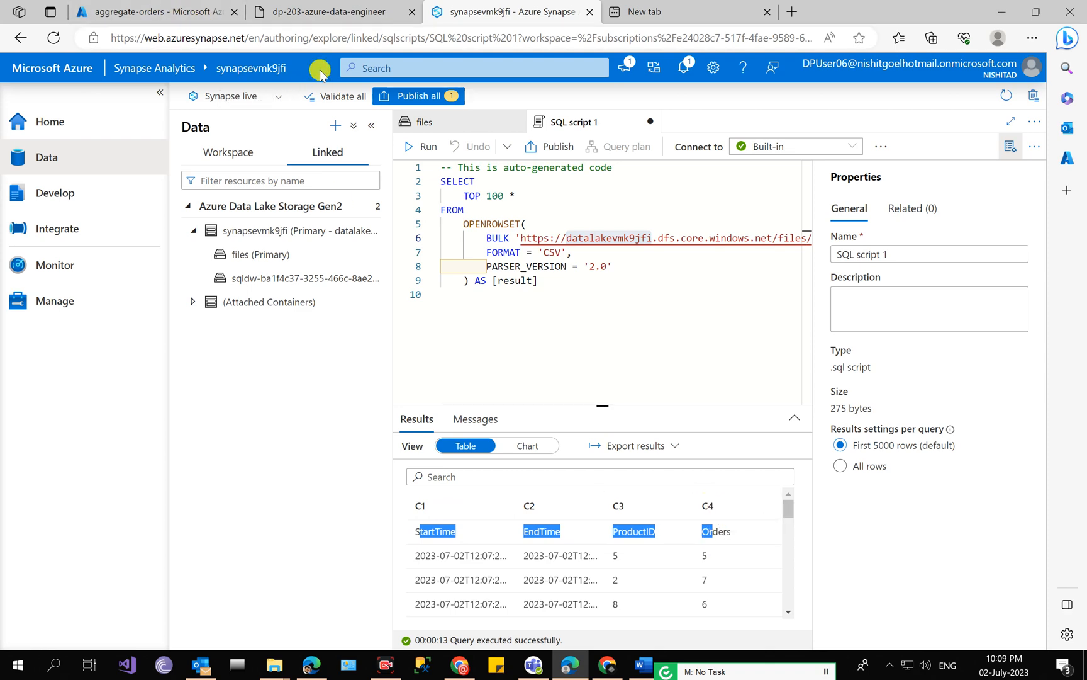
Step: Replace the entire content of SQL script 1 with the lab's HEADER_ROW = TRUE query
left_click(318, 11)
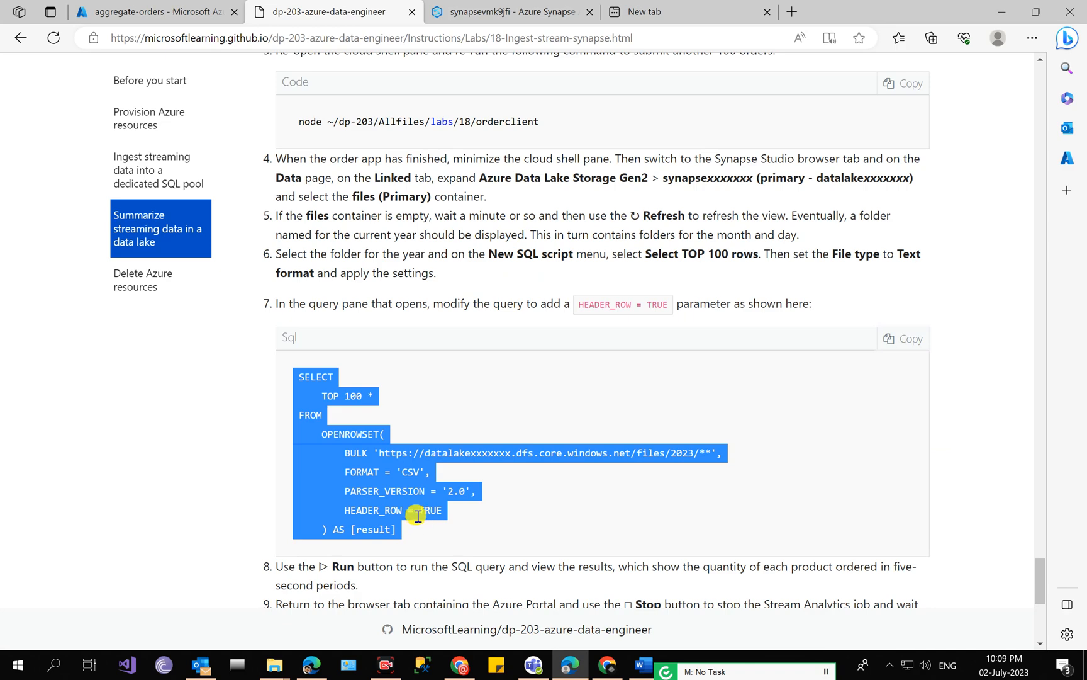
left_click(434, 12)
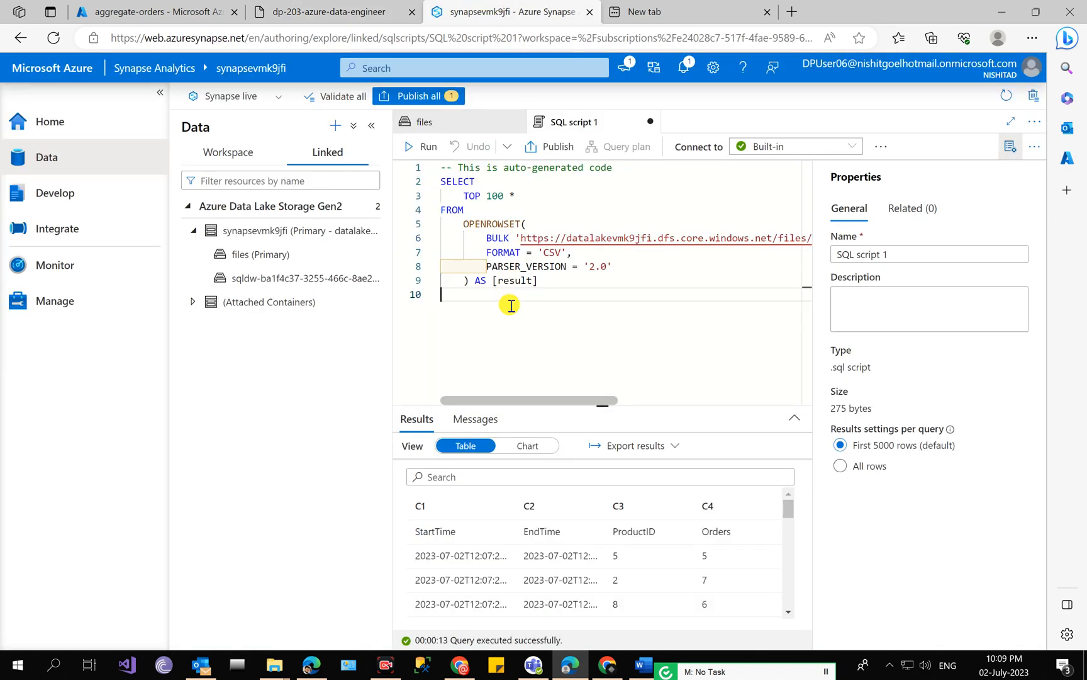
left_click(510, 299)
key("ctrl+a")
key("ctrl+v")
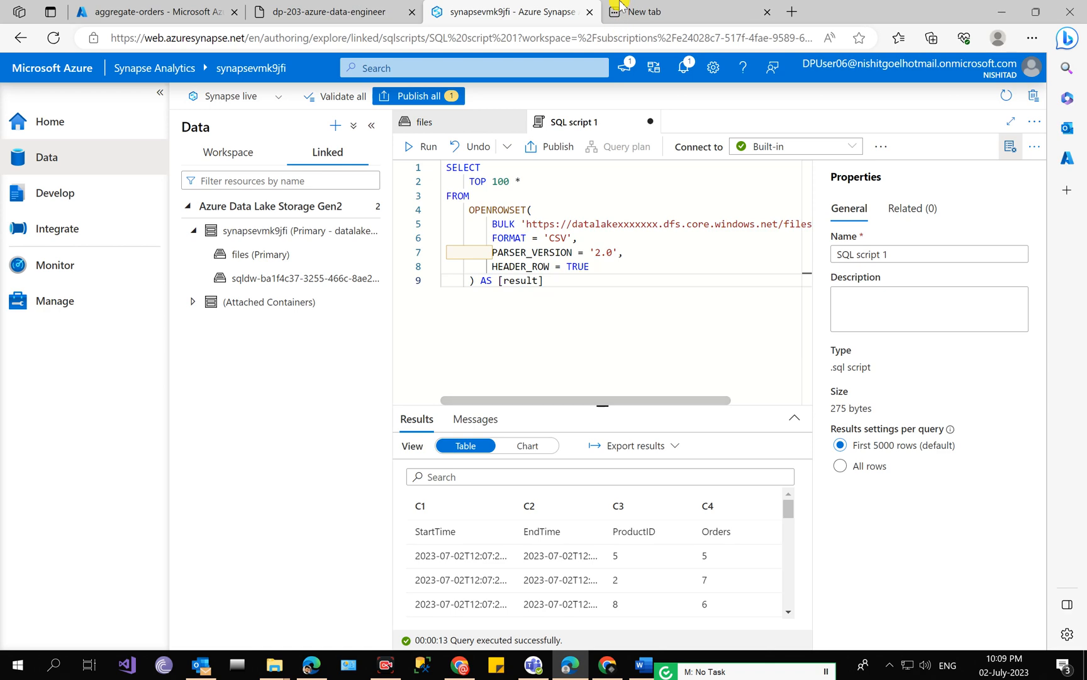
Step: Replace the datalakexxxxxxx placeholder in the BULK path with the saved name datalakevmk9jfi and run the query
left_click(635, 11)
left_click(158, 39)
right_click(157, 39)
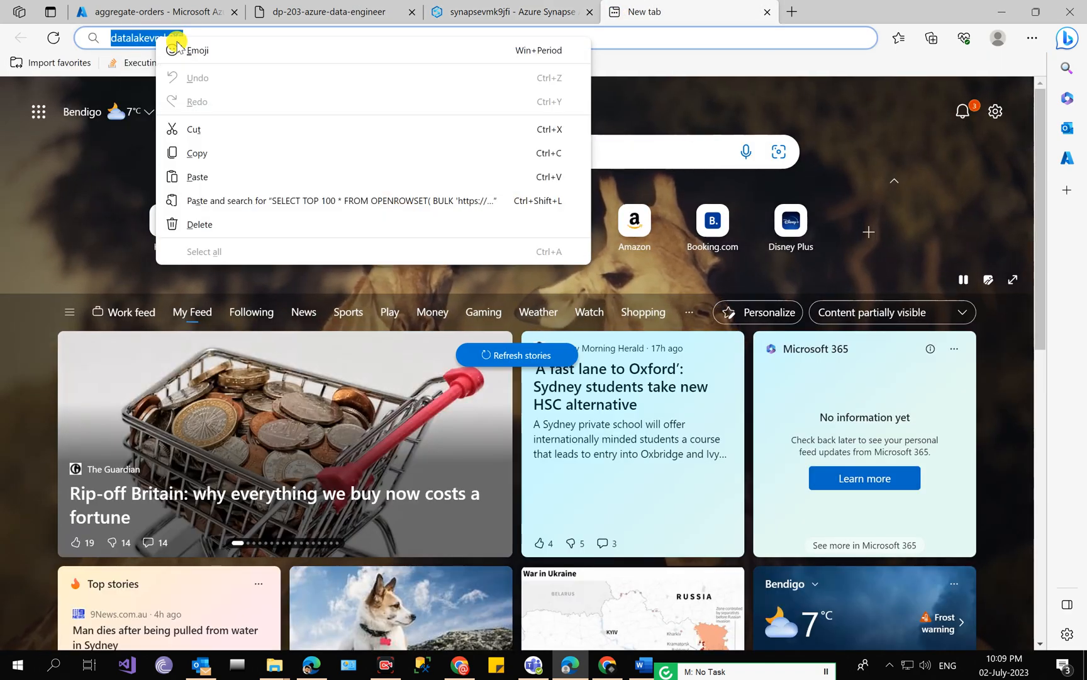
left_click(214, 150)
key("ctrl+shift+Tab")
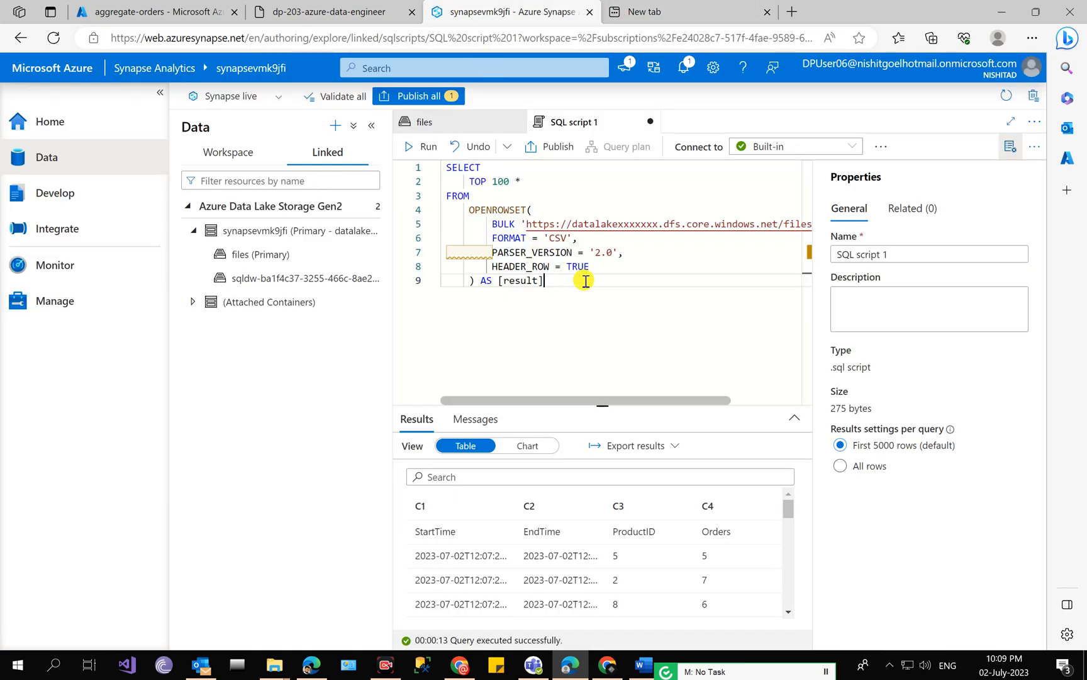
left_click_drag(571, 224, 639, 225)
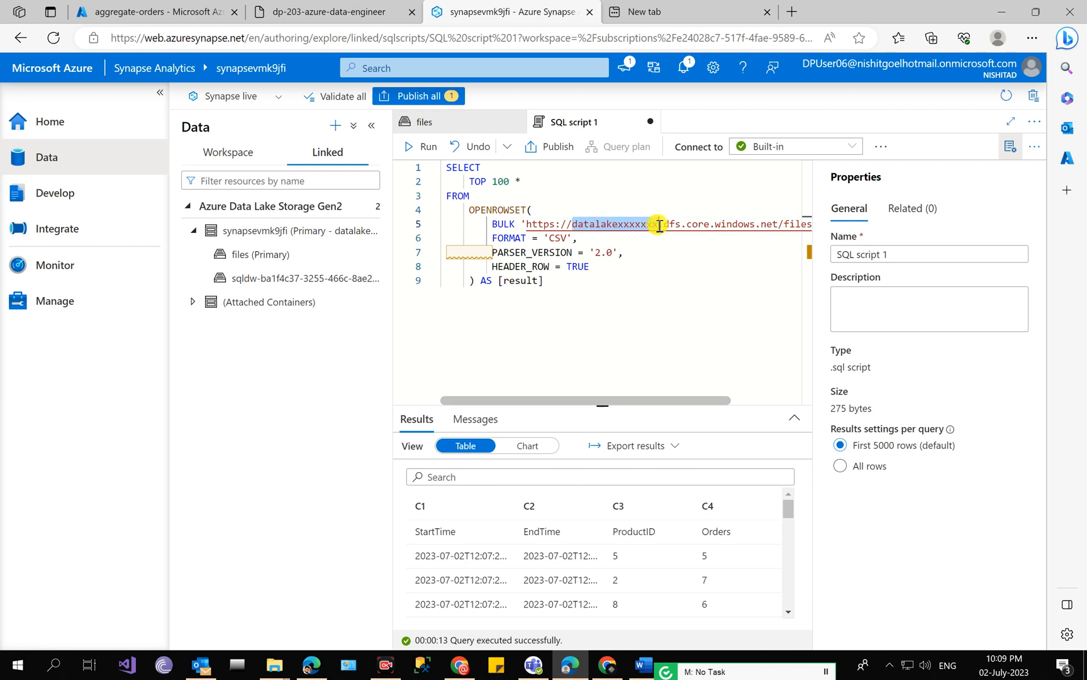
key("ctrl+v")
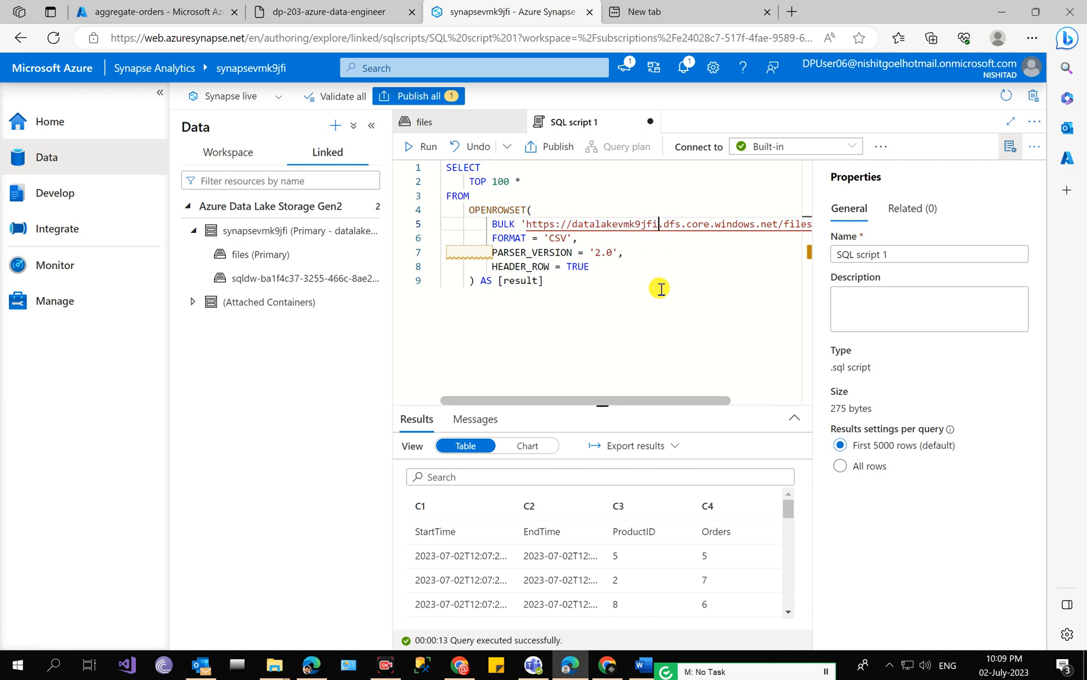
left_click(432, 157)
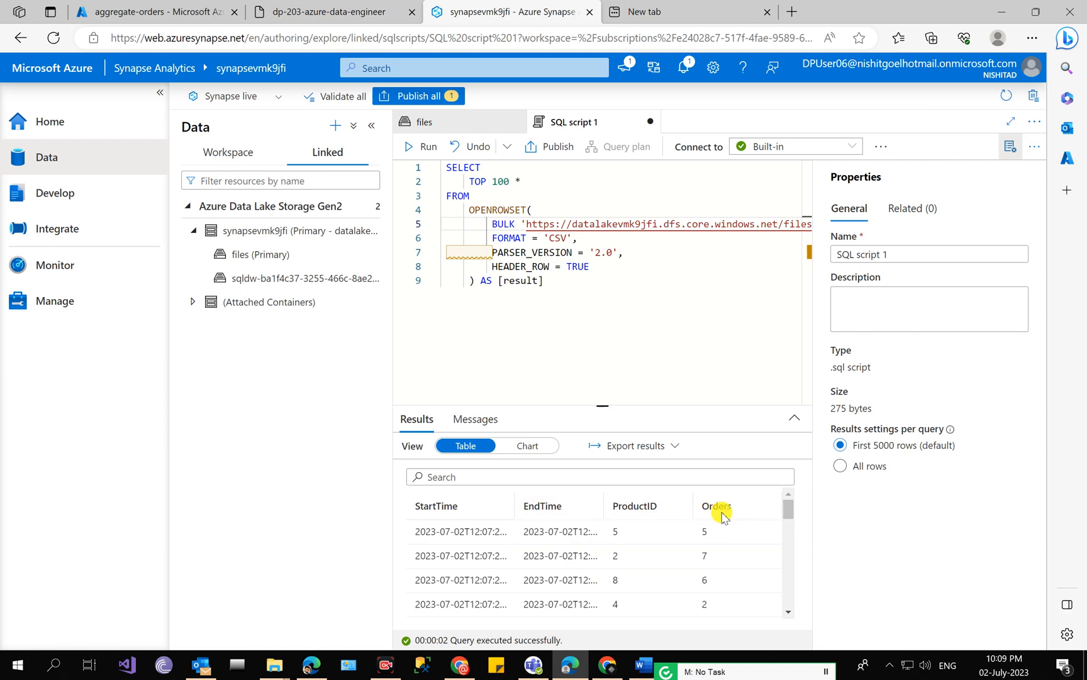
Step: Return to the lab instructions and read the final steps and the Delete Azure resources section
left_click(321, 5)
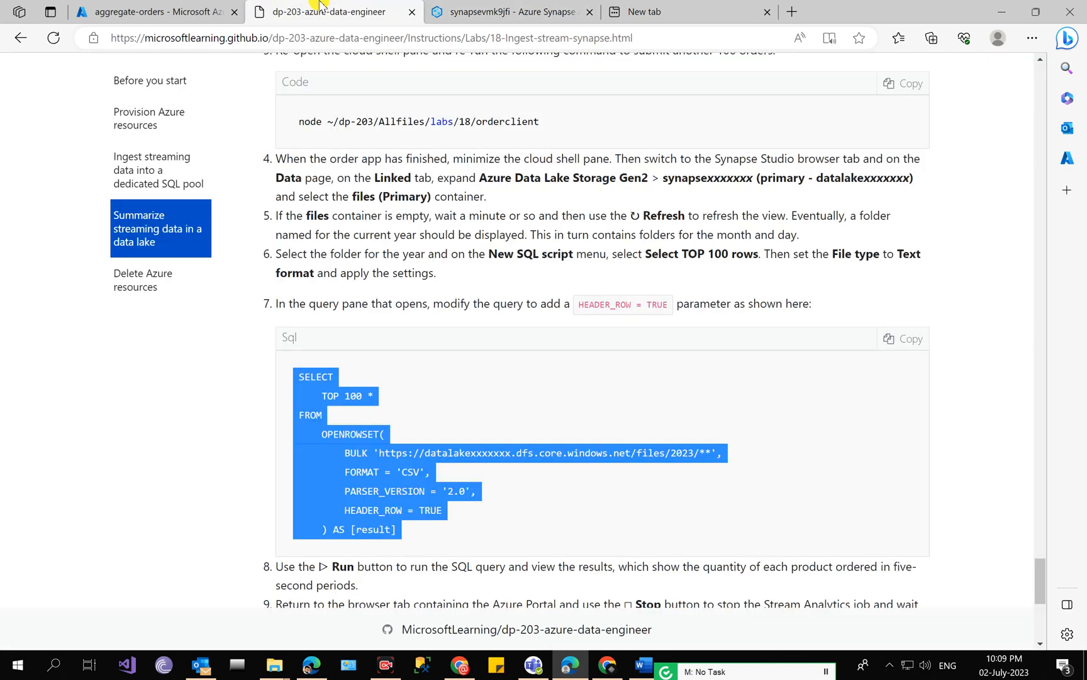
scroll(463, 438, "down", 7)
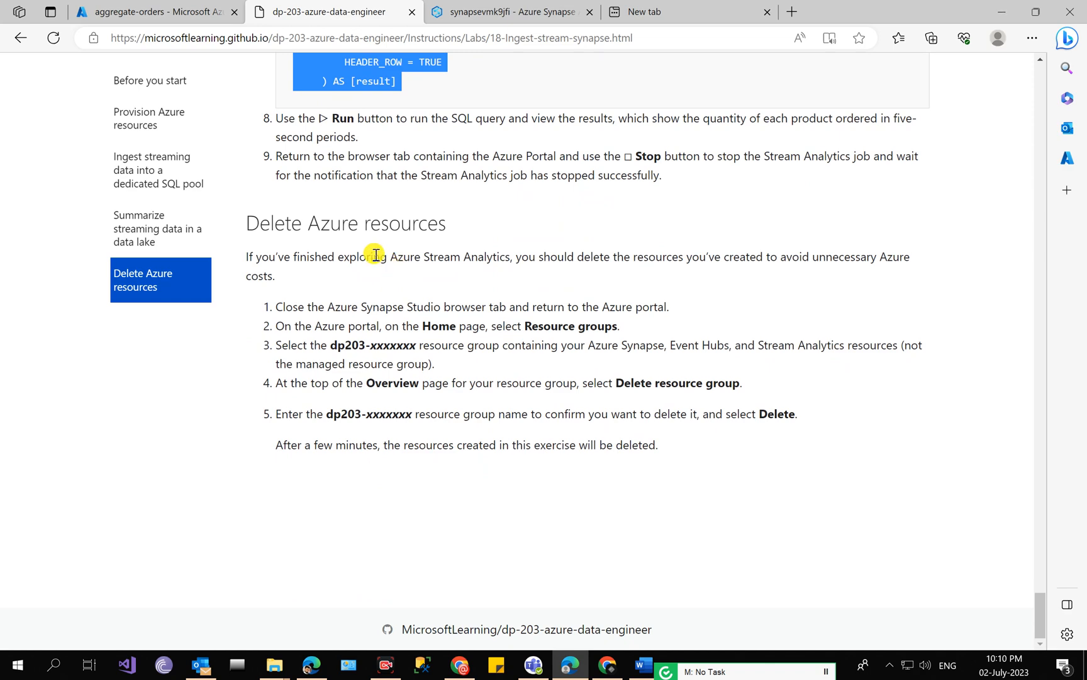
Step: Stop the aggregate-orders Stream Analytics job in the Azure portal and confirm the stop
left_click(198, 5)
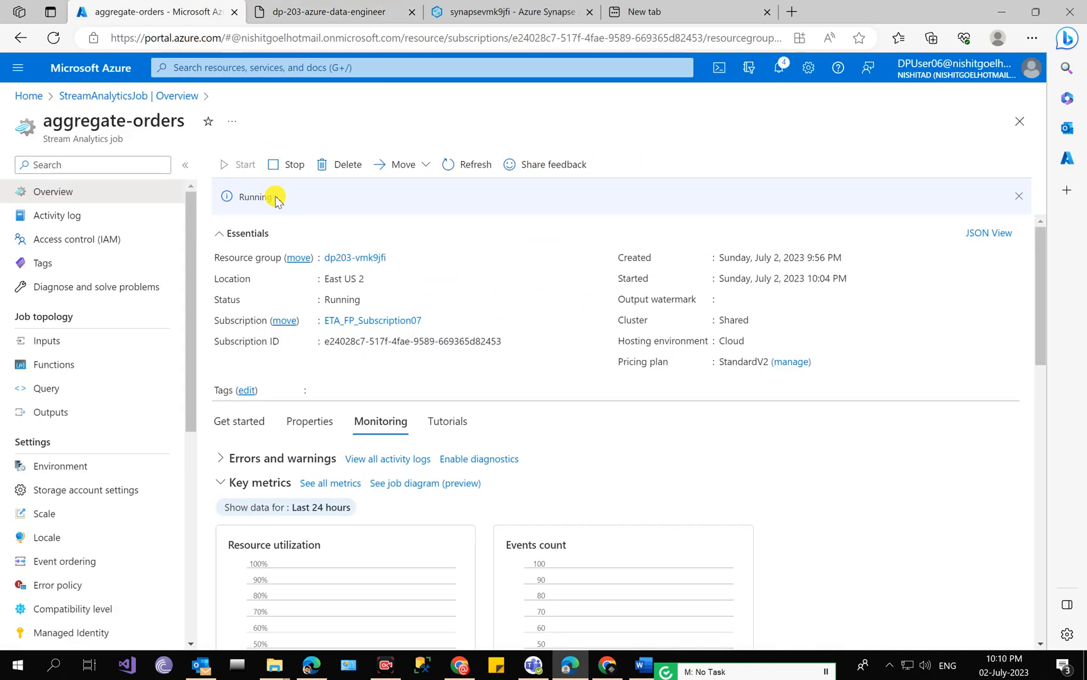
left_click(290, 164)
left_click(250, 243)
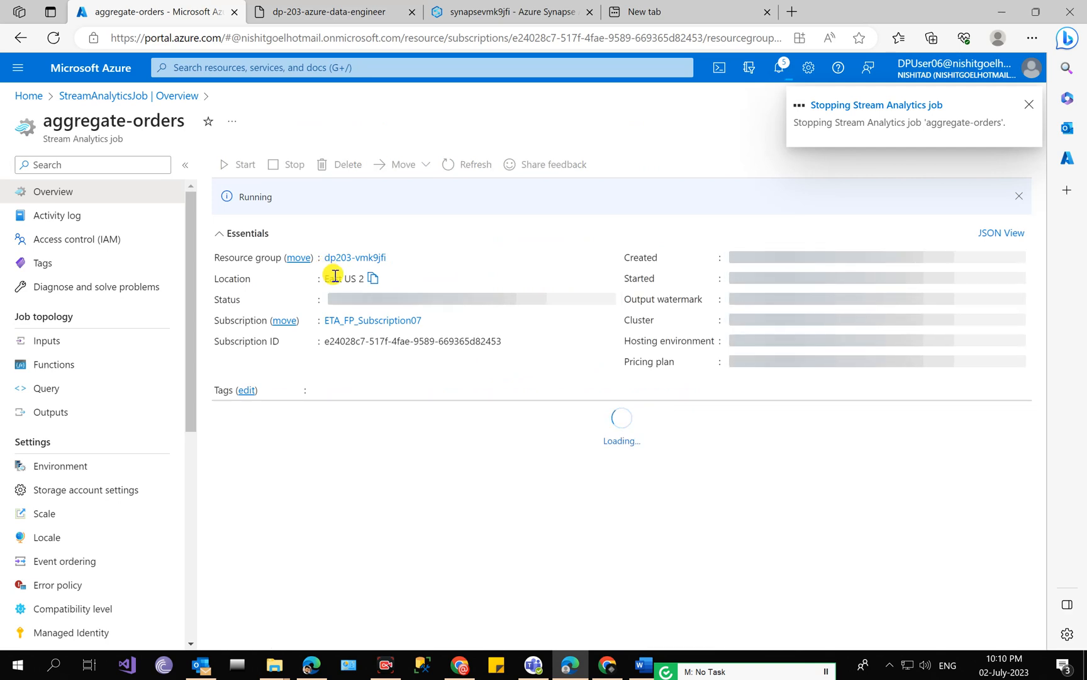
Step: Close the Synapse Studio browser tab, leaving SQL script 1 unpublished
left_click(539, 5)
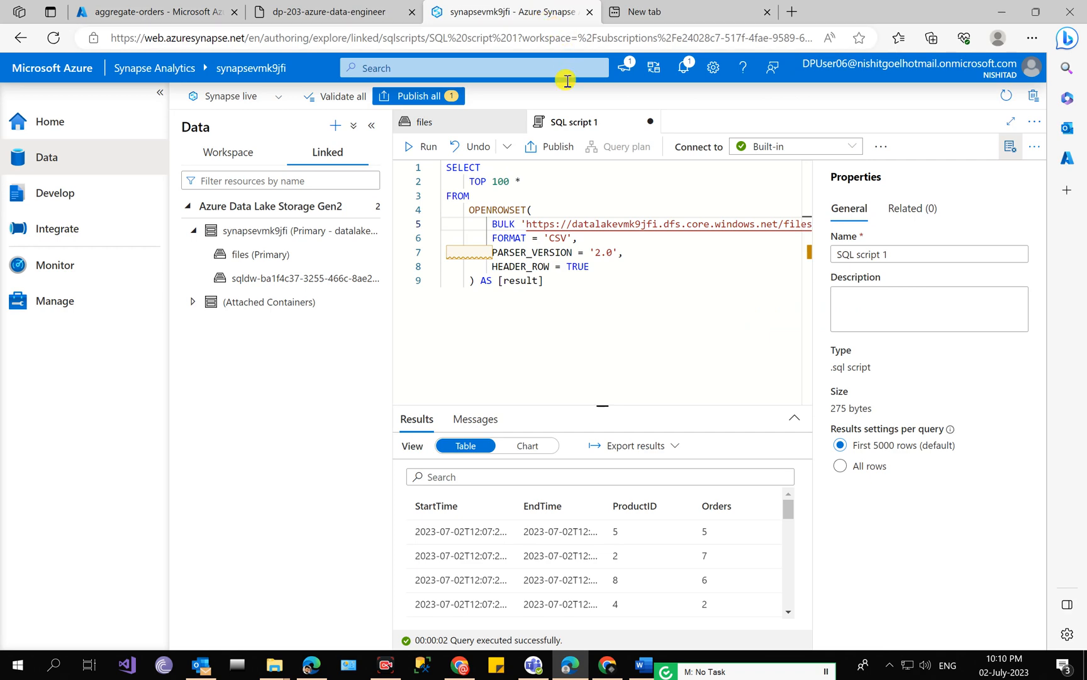
left_click(418, 96)
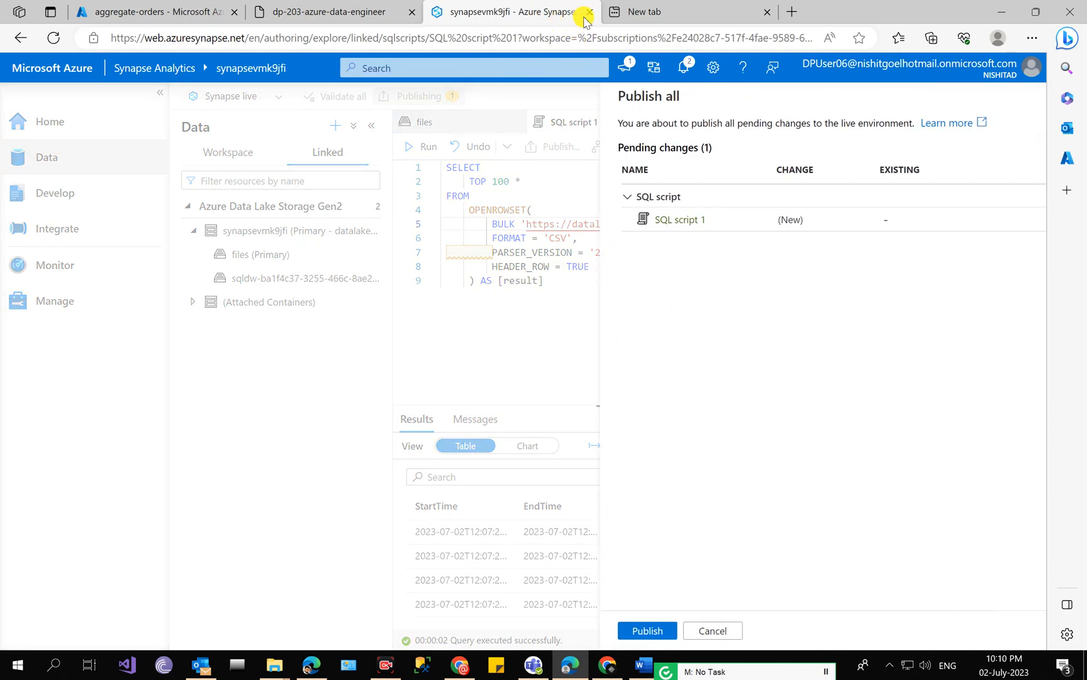
left_click(590, 12)
left_click(593, 119)
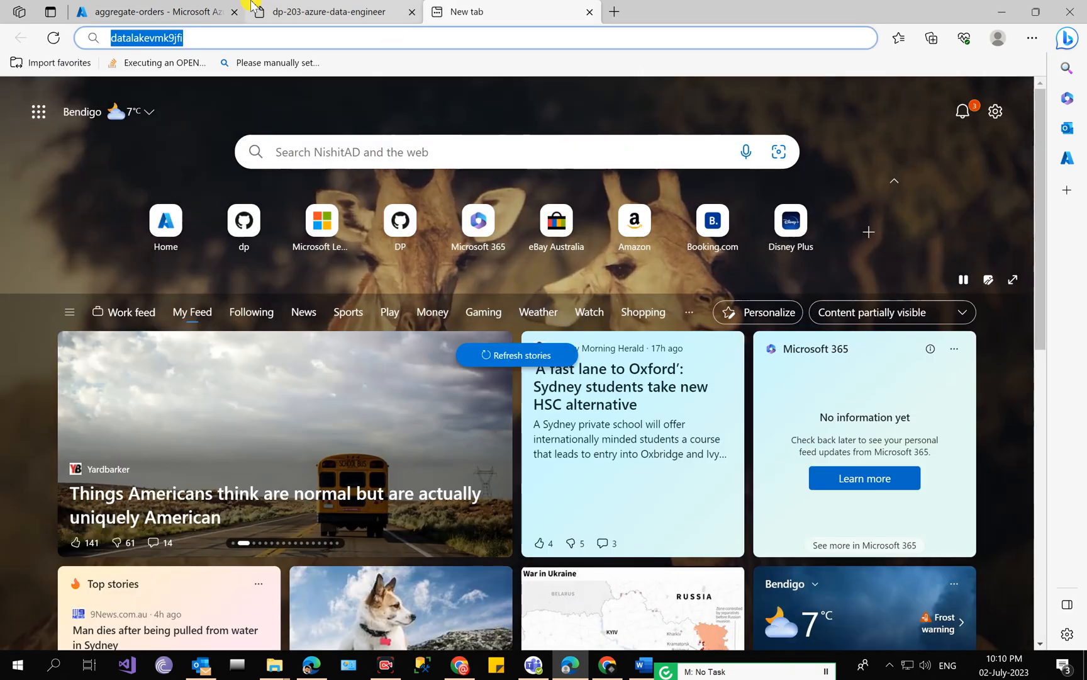
Step: Return to the Azure portal and open the dp203-vmk9jfi resource group from the list of all resource groups
left_click(196, 9)
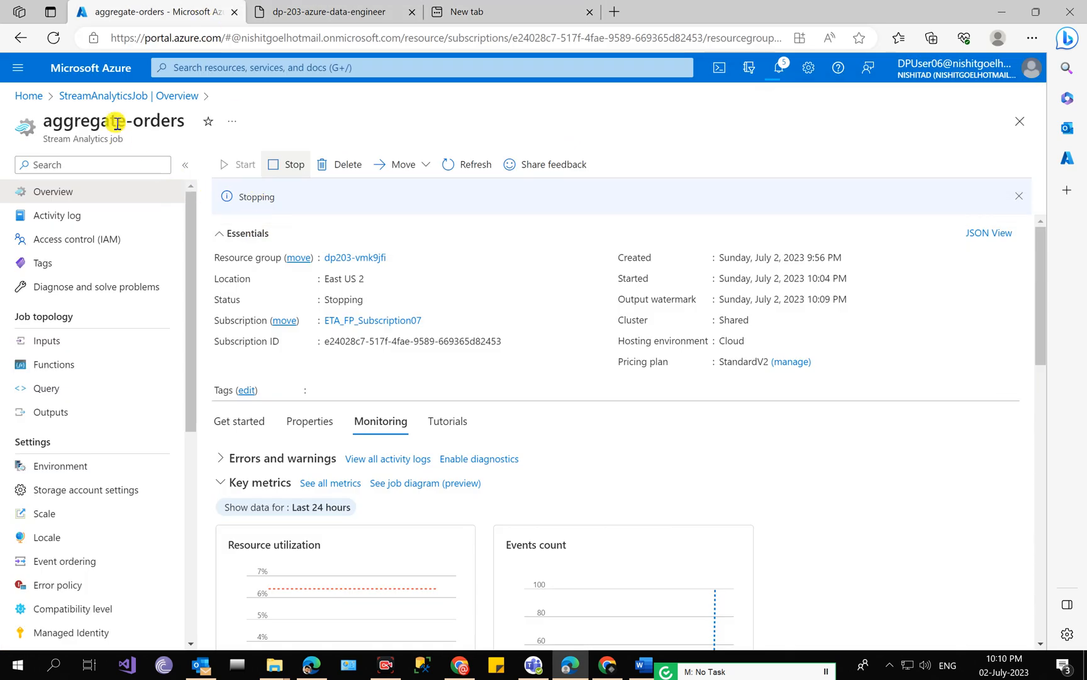
left_click(27, 97)
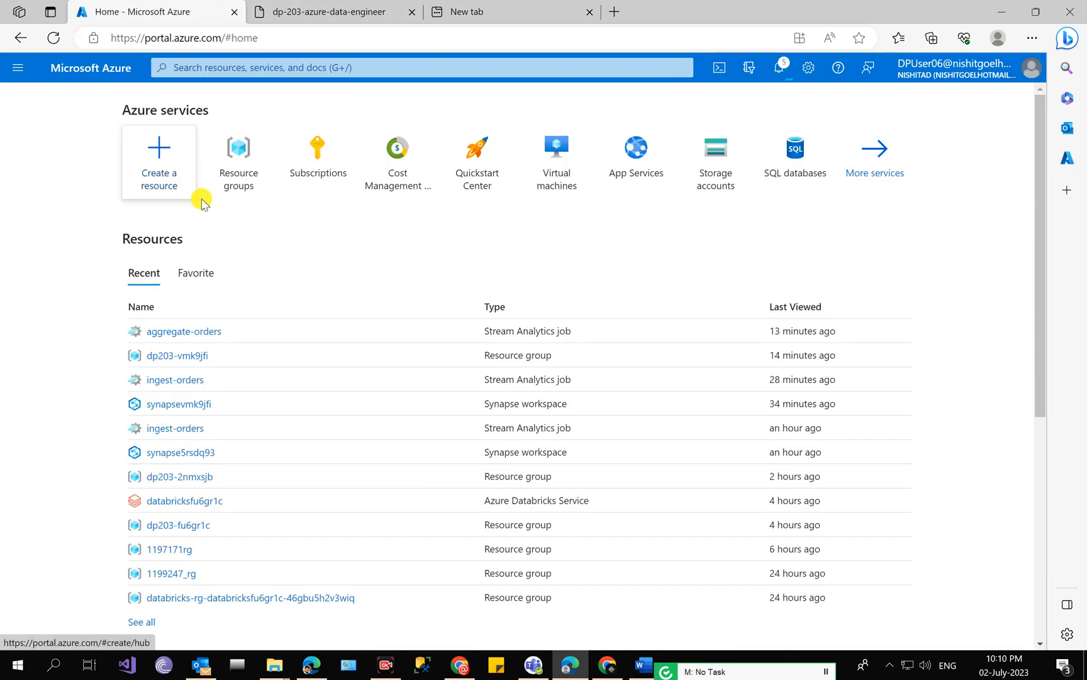
left_click(238, 163)
scroll(187, 493, "down", 4)
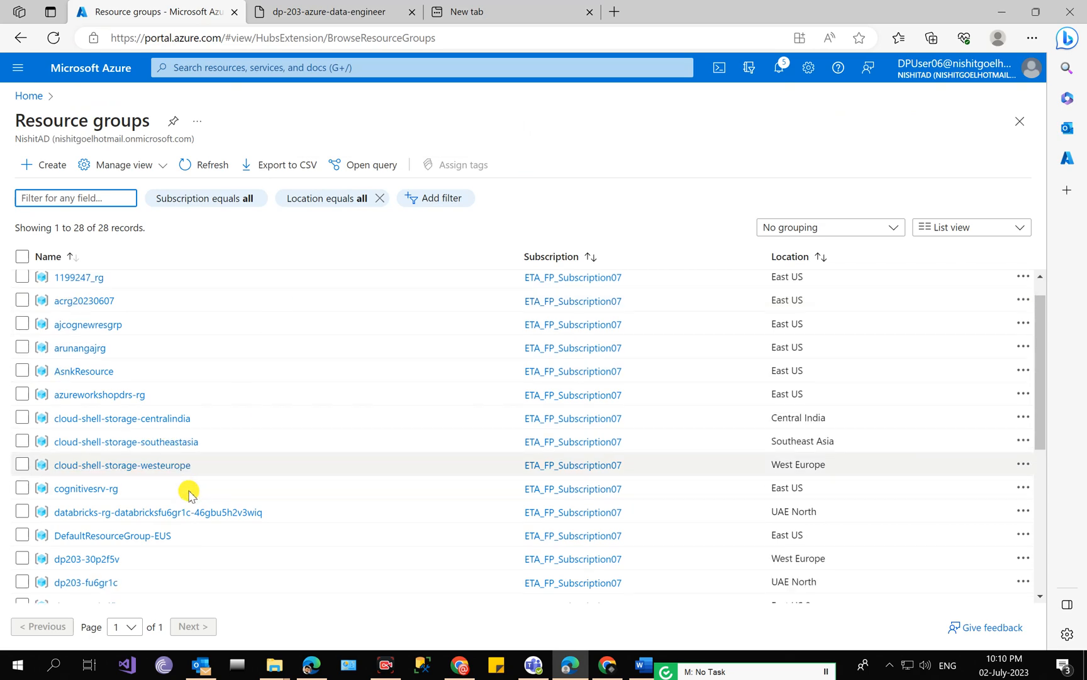
left_click(93, 386)
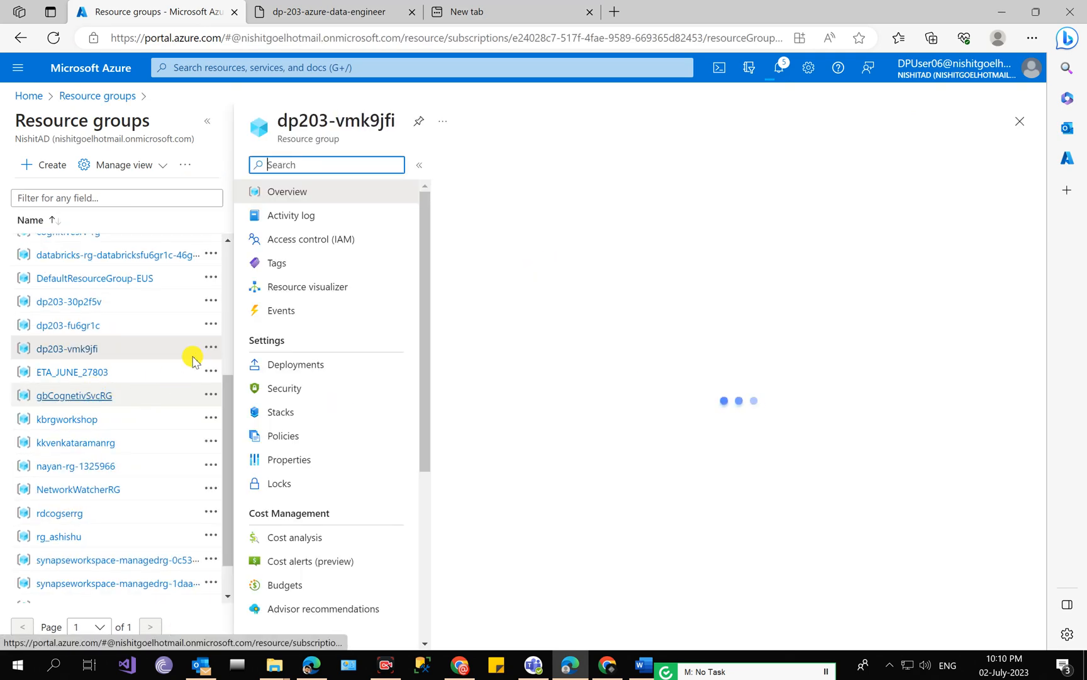
Step: Delete the dp203-vmk9jfi resource group, entering its copied name as confirmation and accepting the final deletion prompt
left_click(655, 165)
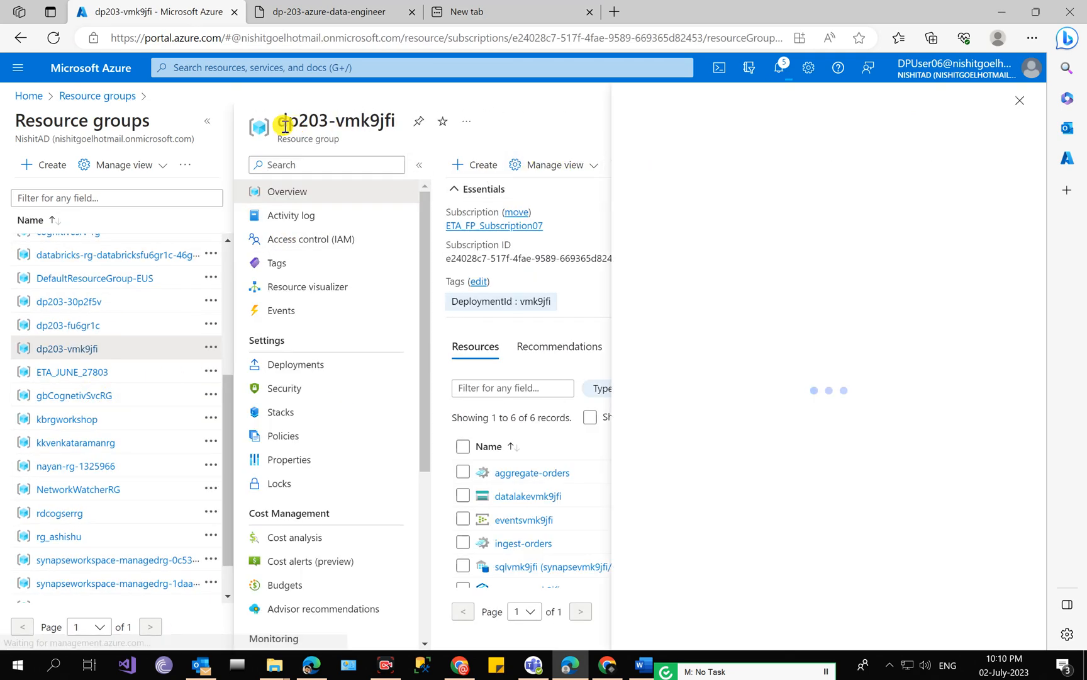
left_click_drag(281, 120, 392, 128)
right_click(397, 128)
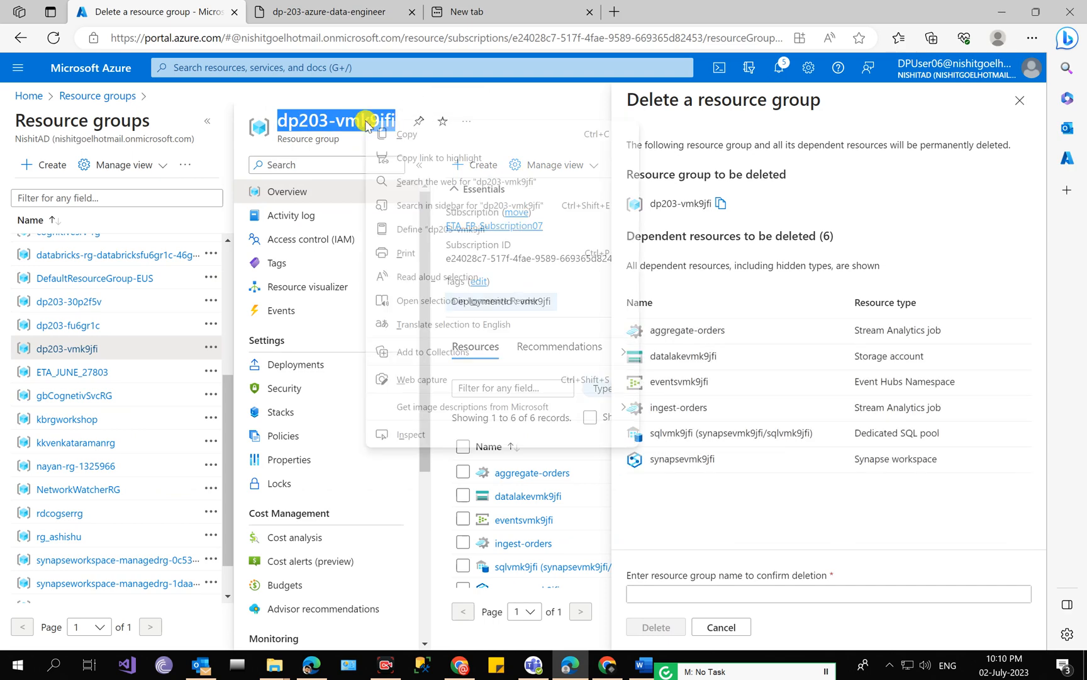
left_click(404, 135)
left_click(776, 595)
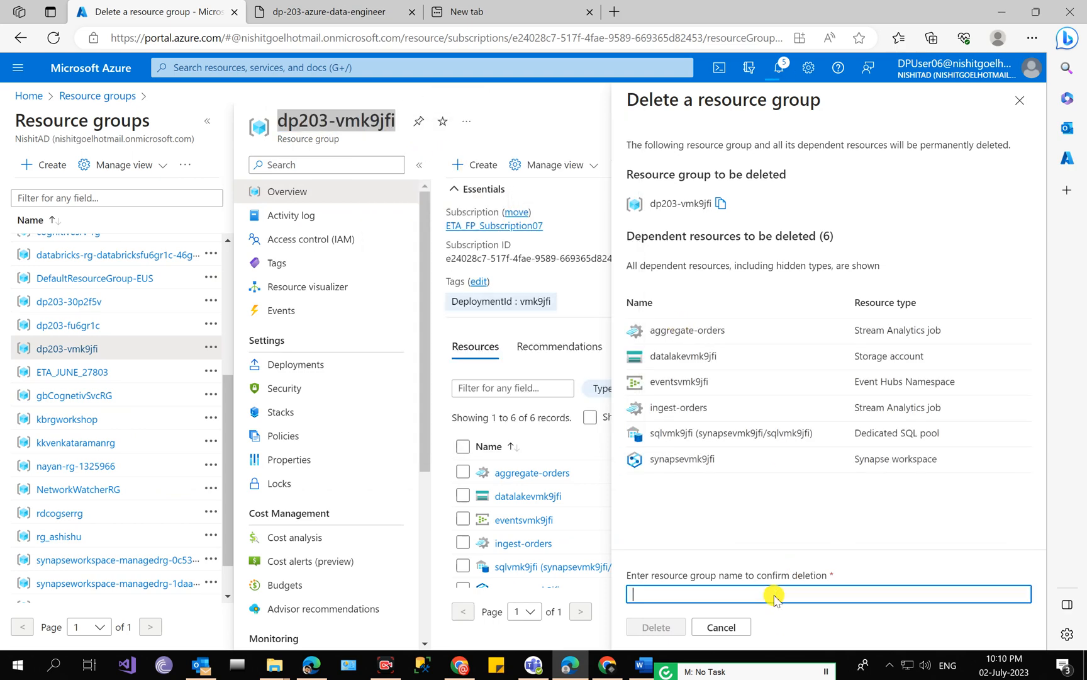
right_click(776, 595)
left_click(838, 448)
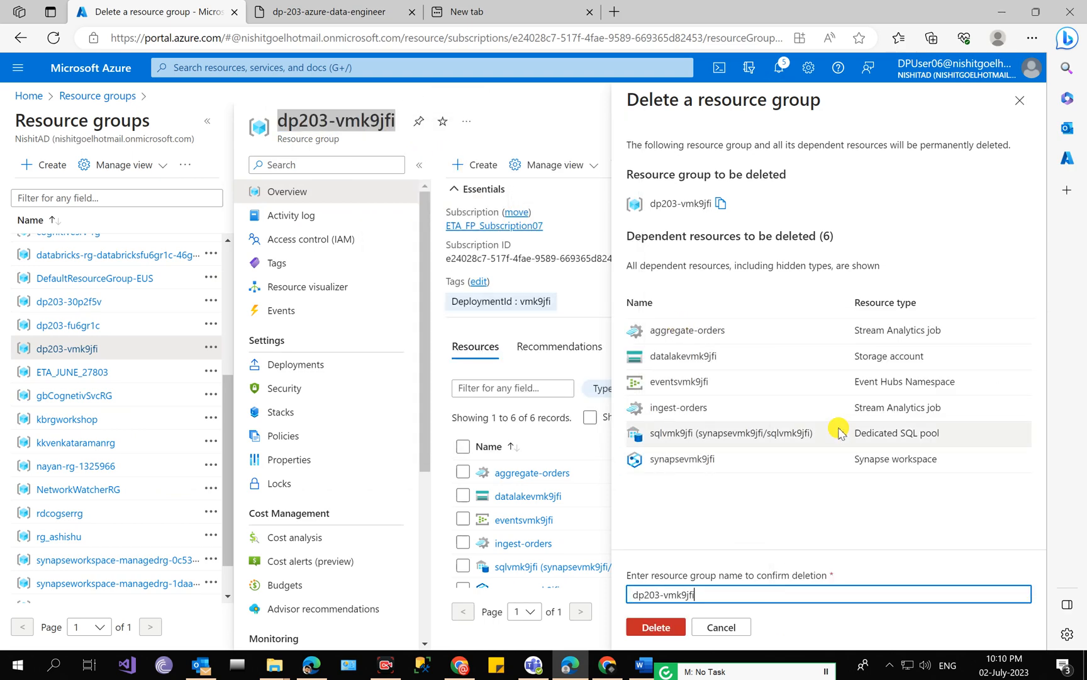
left_click(658, 627)
left_click(826, 433)
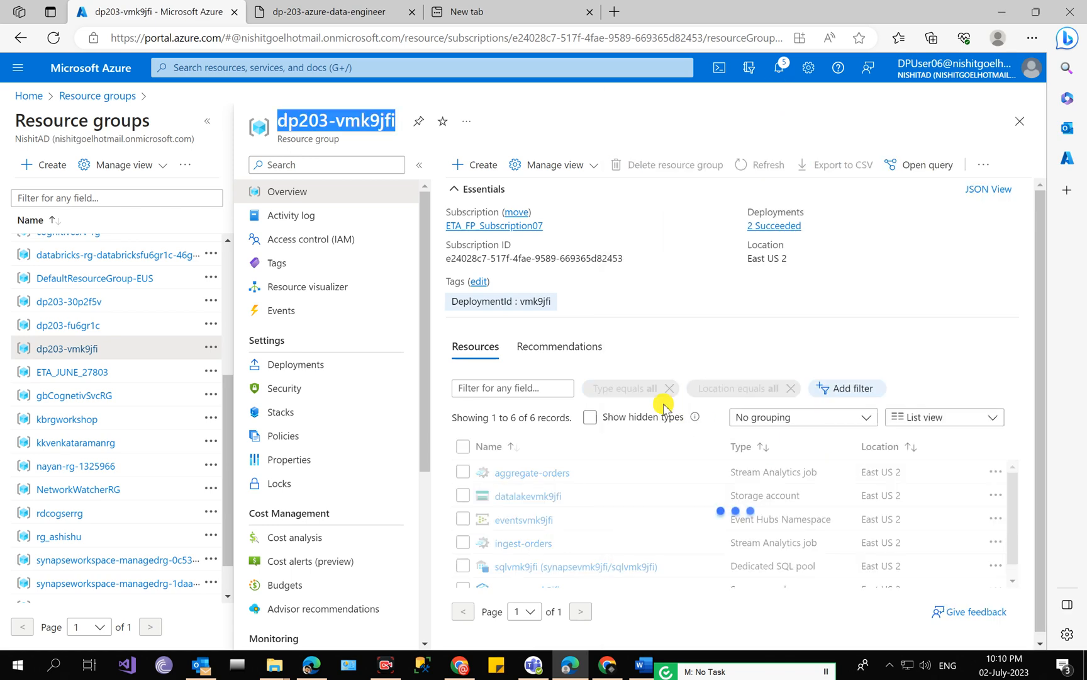